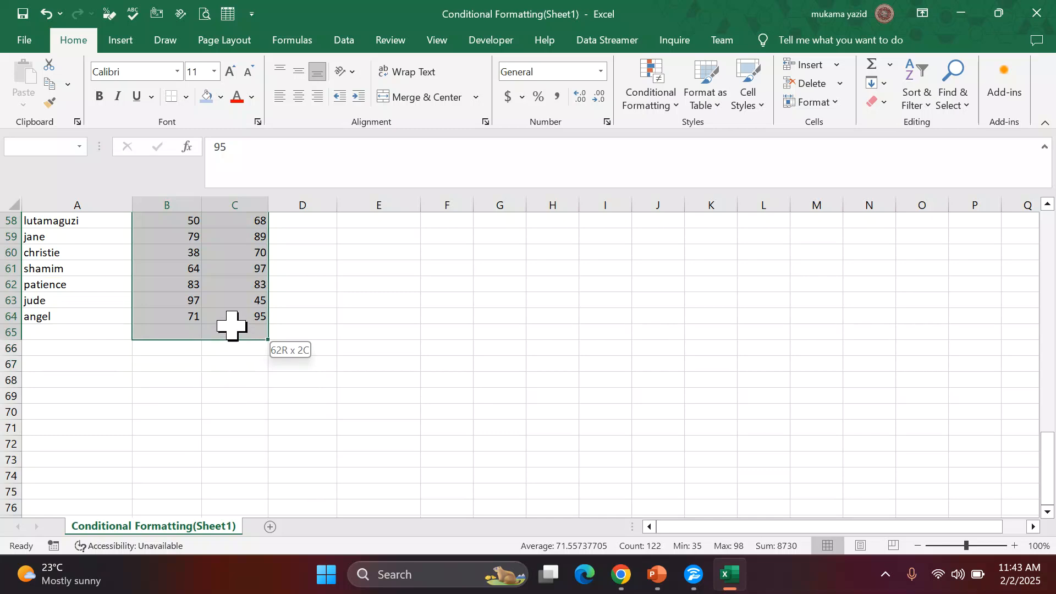
Highlight test one and test two scores in B4:C64 greater than 90 with Yellow Fill with Dark Yellow Text
{"action": "scroll", "coordinate": [260, 307], "scroll_direction": "up", "scroll_amount": 11}
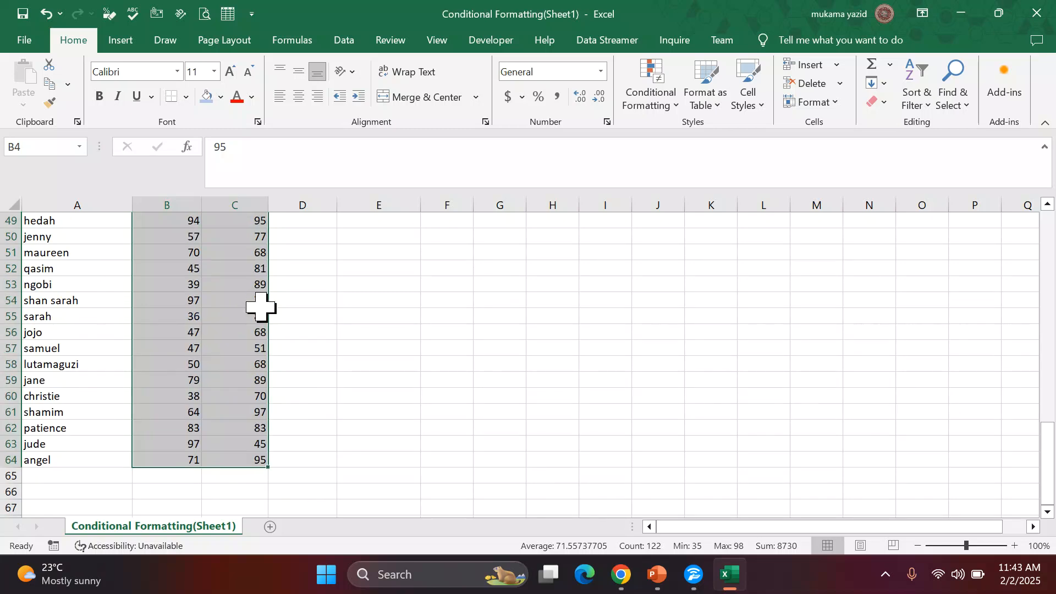
{"action": "scroll", "coordinate": [258, 274], "scroll_direction": "up", "scroll_amount": 5}
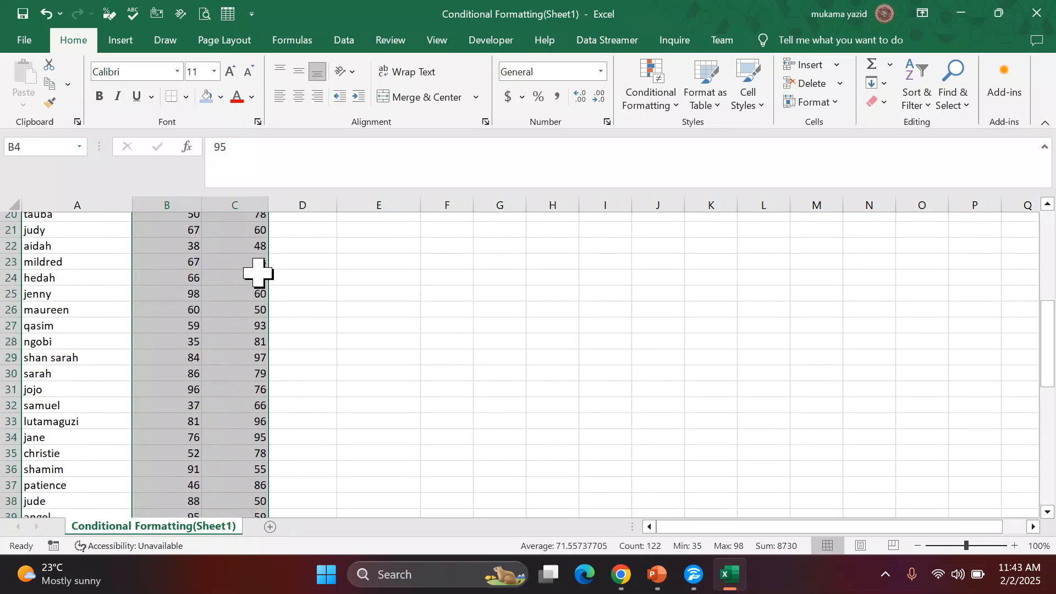
{"action": "scroll", "coordinate": [258, 272], "scroll_direction": "up", "scroll_amount": 3}
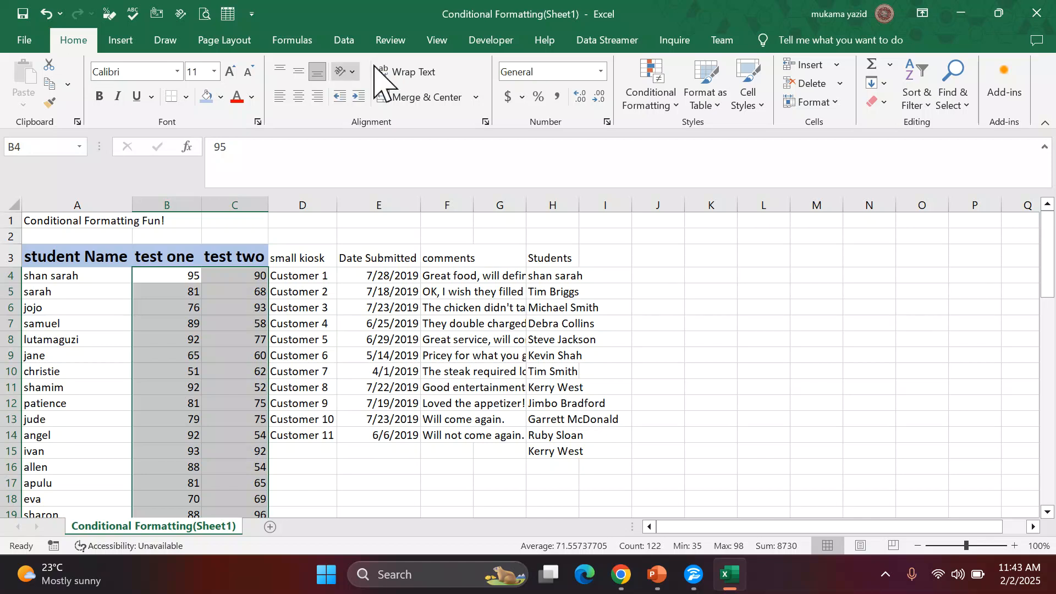
{"action": "left_click", "coordinate": [676, 107]}
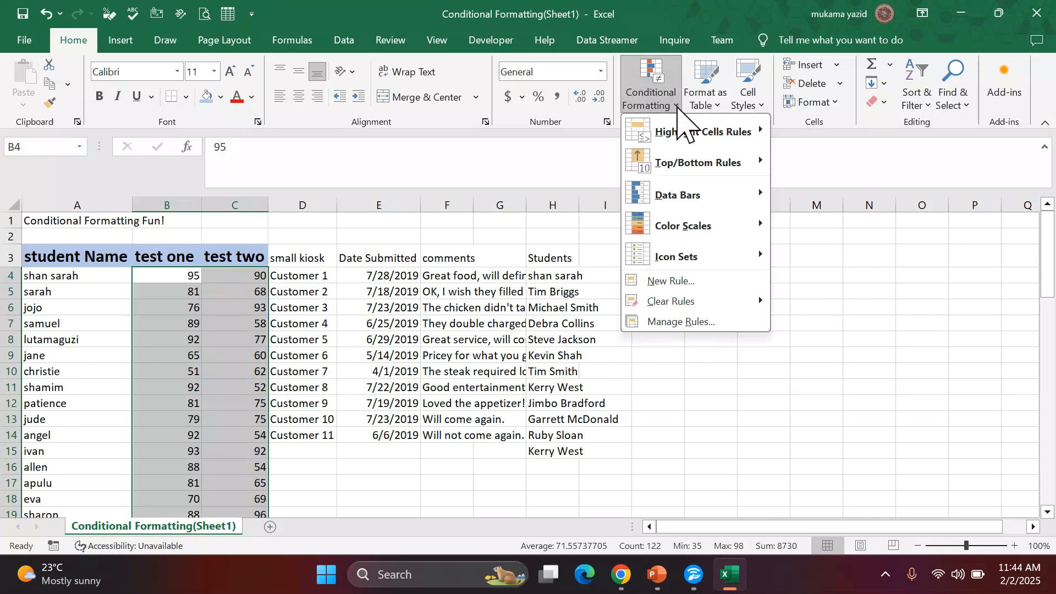
{"action": "mouse_move", "coordinate": [664, 132]}
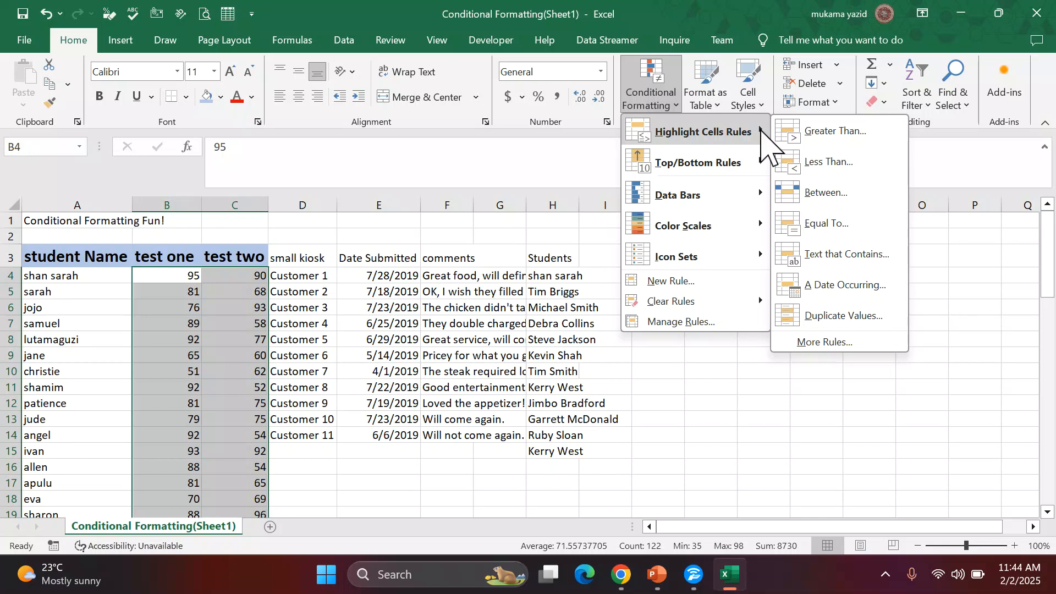
{"action": "left_click", "coordinate": [825, 134]}
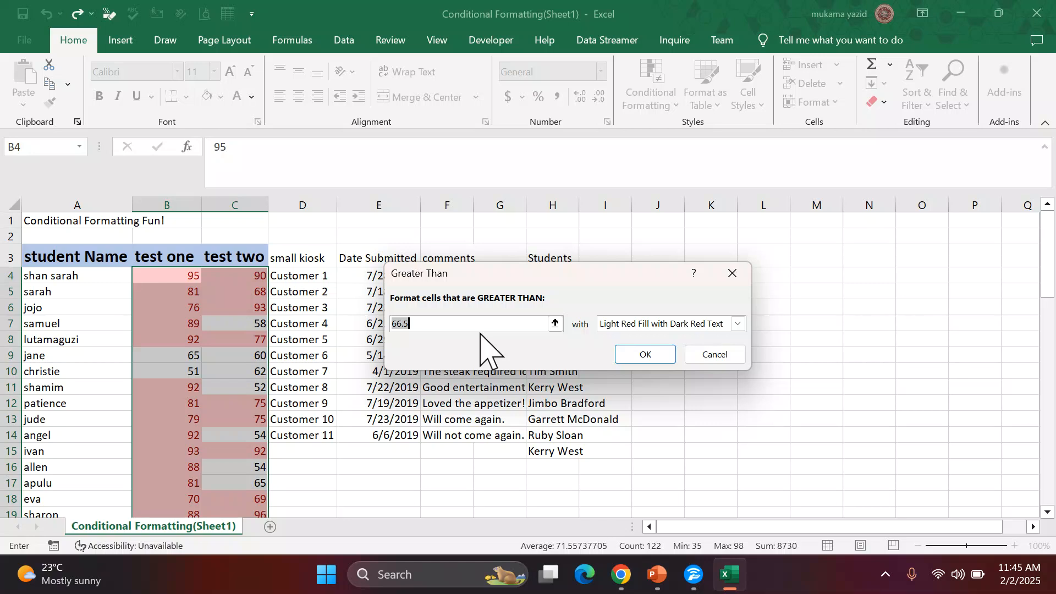
{"action": "type", "text": "90"}
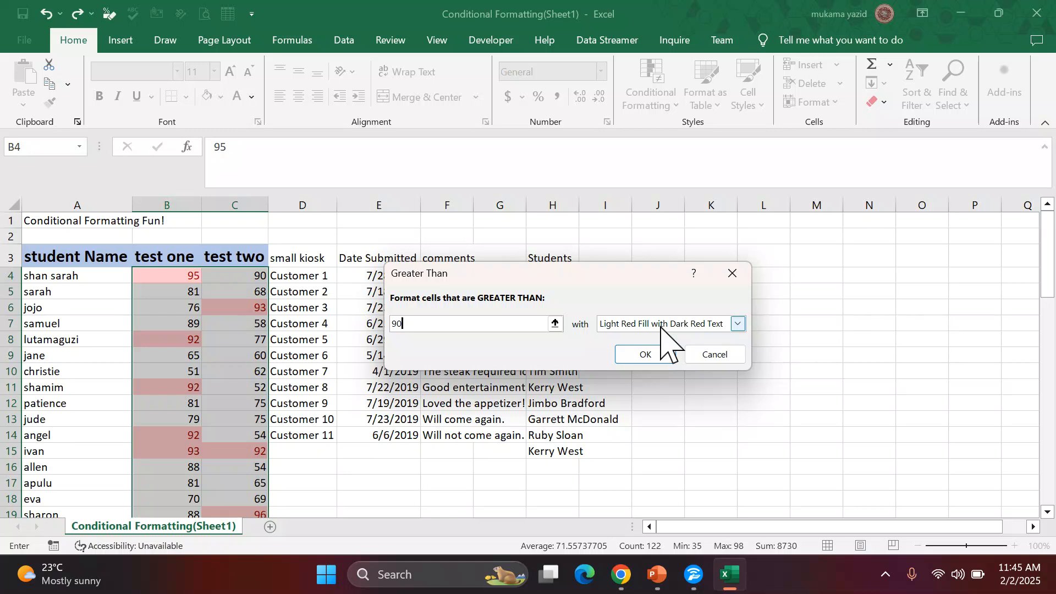
{"action": "left_click", "coordinate": [740, 325]}
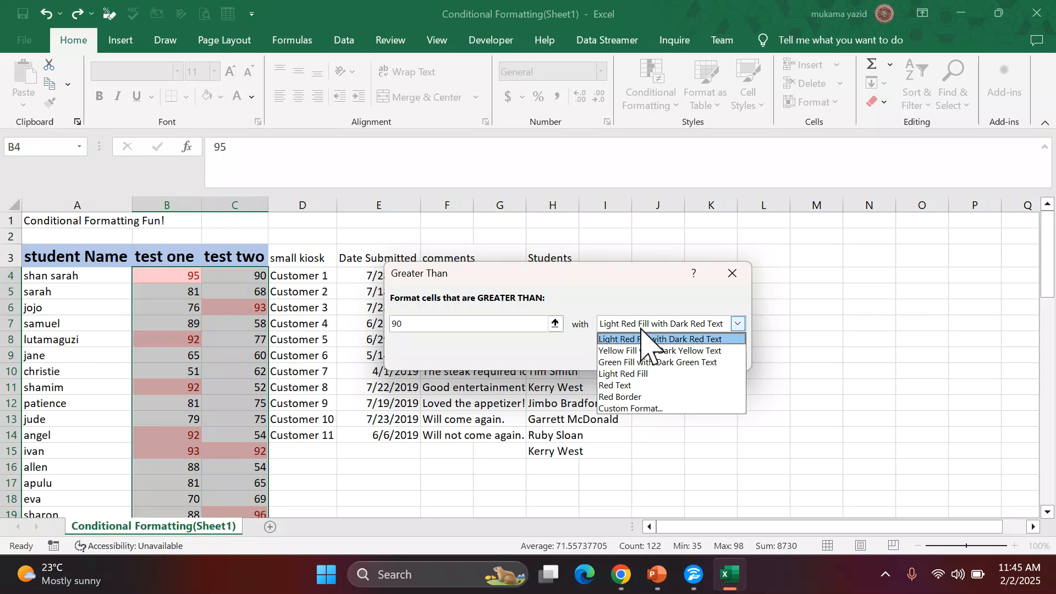
{"action": "left_click", "coordinate": [707, 351]}
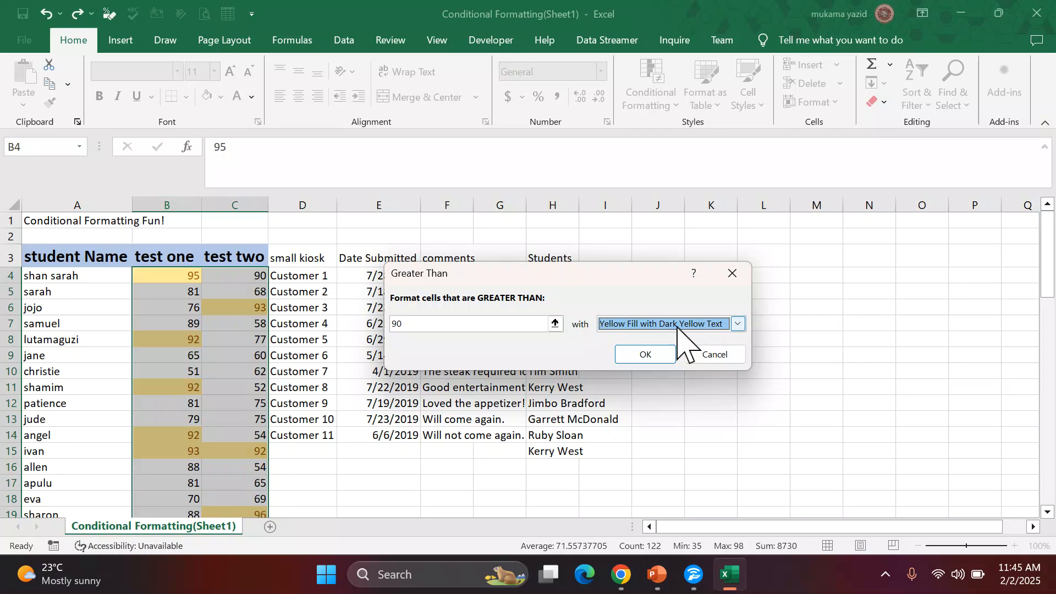
{"action": "left_click", "coordinate": [644, 355]}
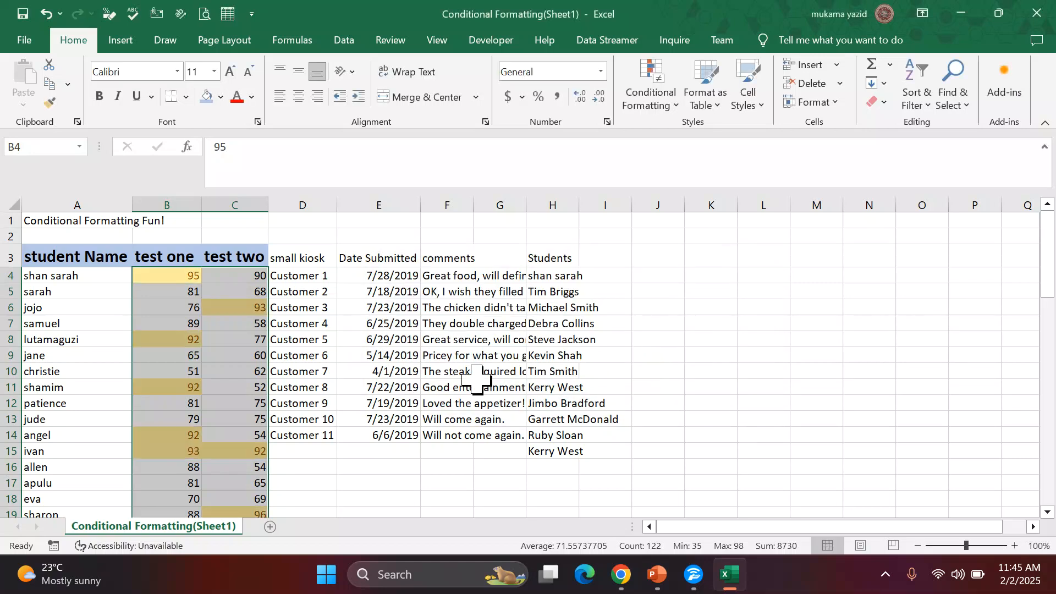
{"action": "left_click", "coordinate": [403, 466]}
Examine both test score columns from the first to the last student for cells highlighted by the greater-than rule
{"action": "scroll", "coordinate": [588, 407], "scroll_direction": "down", "scroll_amount": 2}
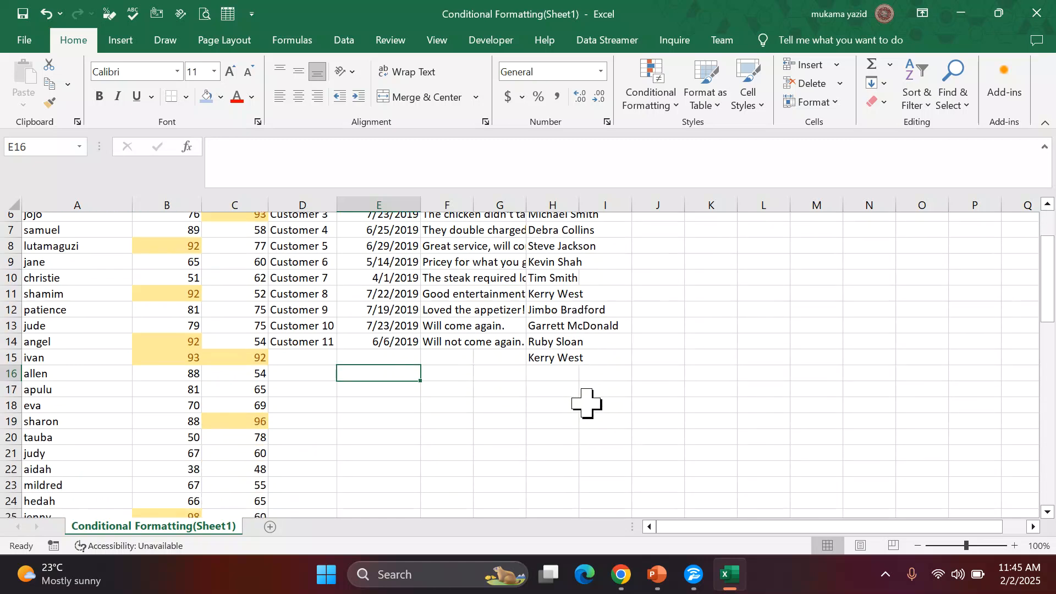
{"action": "scroll", "coordinate": [275, 400], "scroll_direction": "up", "scroll_amount": 2}
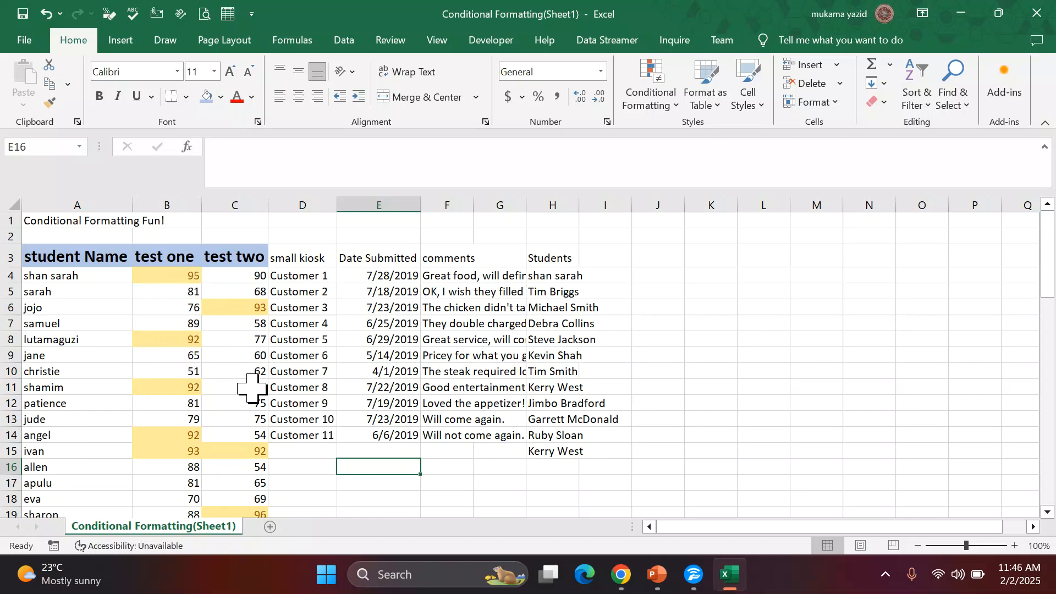
{"action": "scroll", "coordinate": [252, 388], "scroll_direction": "down", "scroll_amount": 6}
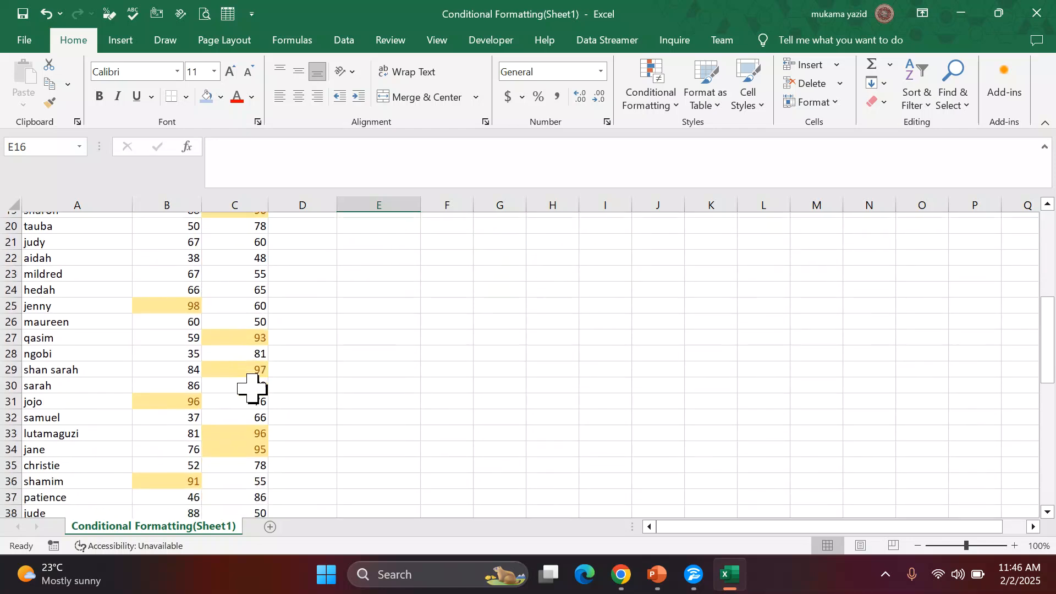
{"action": "scroll", "coordinate": [252, 389], "scroll_direction": "down", "scroll_amount": 12}
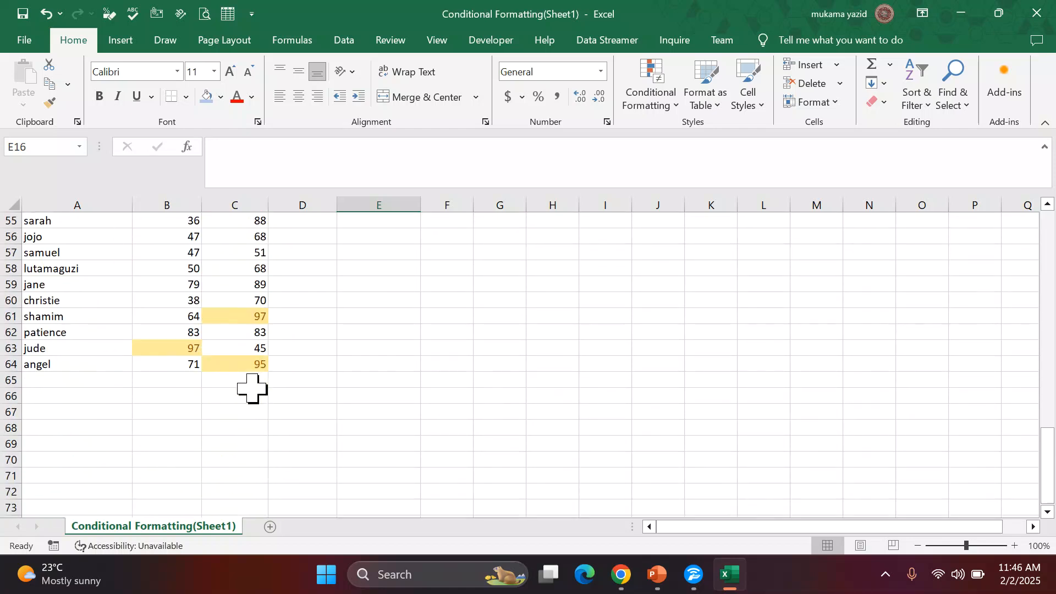
{"action": "scroll", "coordinate": [252, 389], "scroll_direction": "down", "scroll_amount": 1}
{"action": "scroll", "coordinate": [252, 388], "scroll_direction": "up", "scroll_amount": 4}
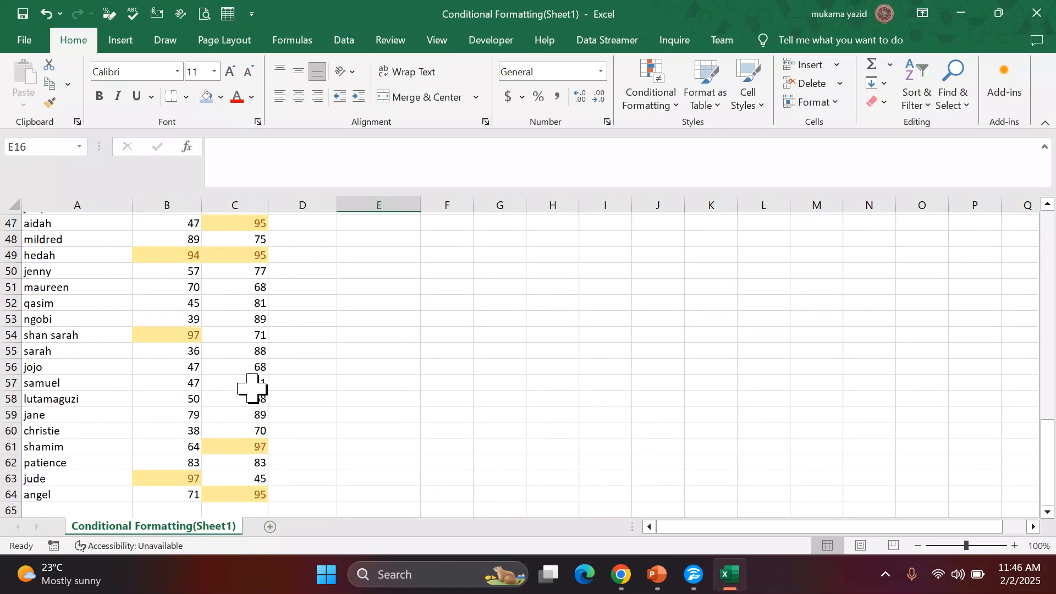
{"action": "scroll", "coordinate": [252, 388], "scroll_direction": "up", "scroll_amount": 10}
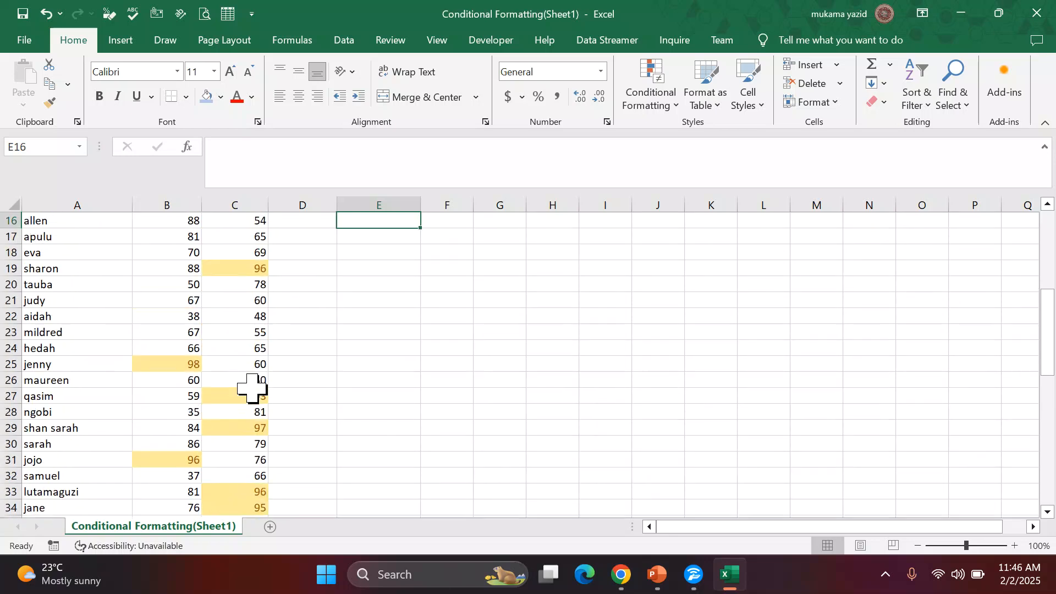
{"action": "scroll", "coordinate": [252, 388], "scroll_direction": "up", "scroll_amount": 5}
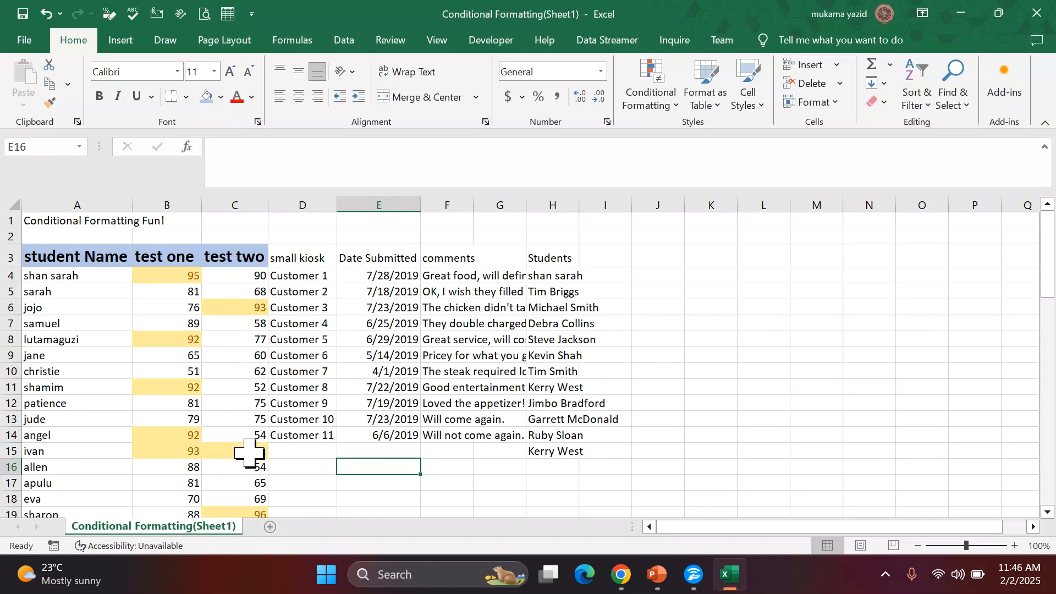
{"action": "scroll", "coordinate": [239, 404], "scroll_direction": "down", "scroll_amount": 2}
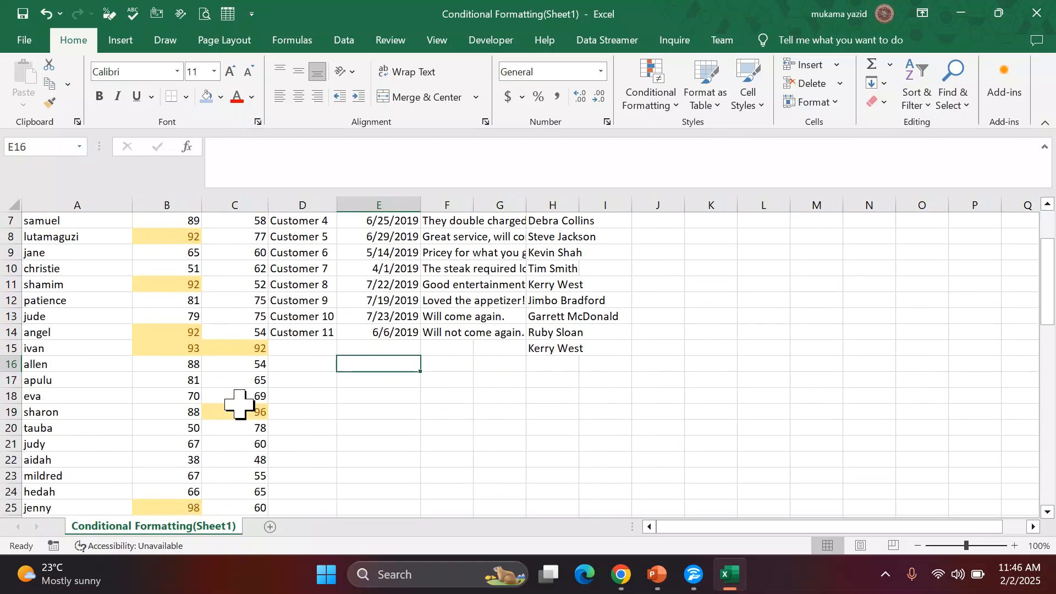
{"action": "scroll", "coordinate": [239, 405], "scroll_direction": "up", "scroll_amount": 2}
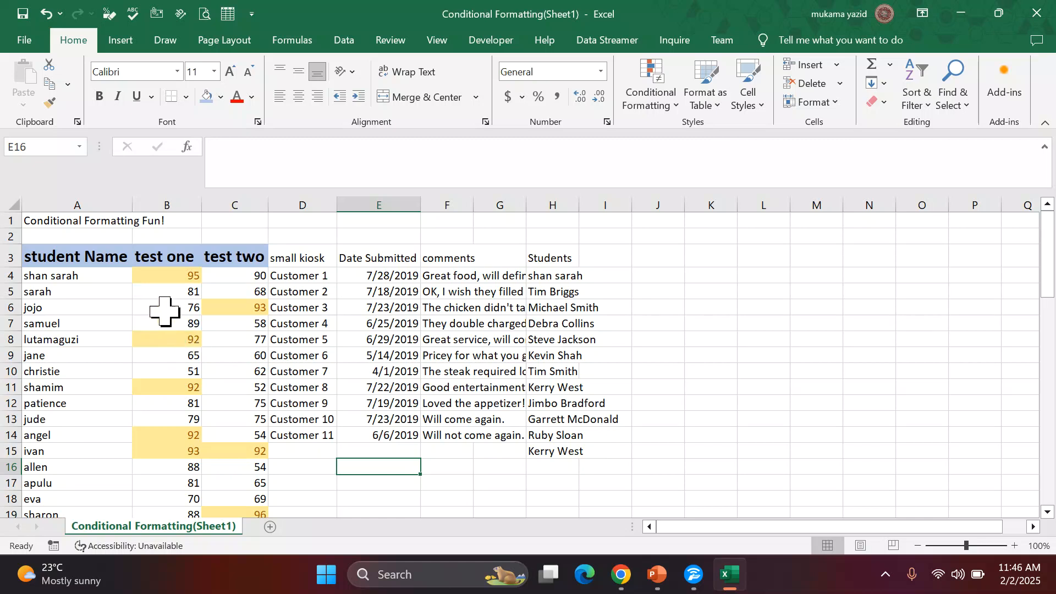
Add a Less Than rule to scores B4:C64 that formats values below 35 with Light Red Fill with Dark Red Text
{"action": "left_click", "coordinate": [186, 275]}
{"action": "left_click_drag", "start_coordinate": [186, 276], "coordinate": [227, 398]}
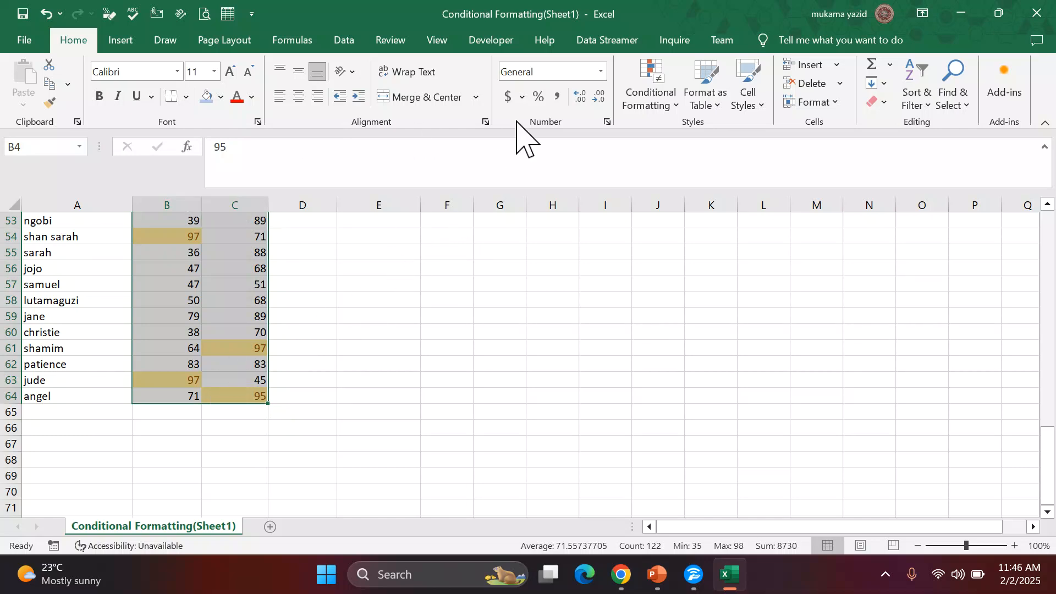
{"action": "left_click", "coordinate": [677, 110]}
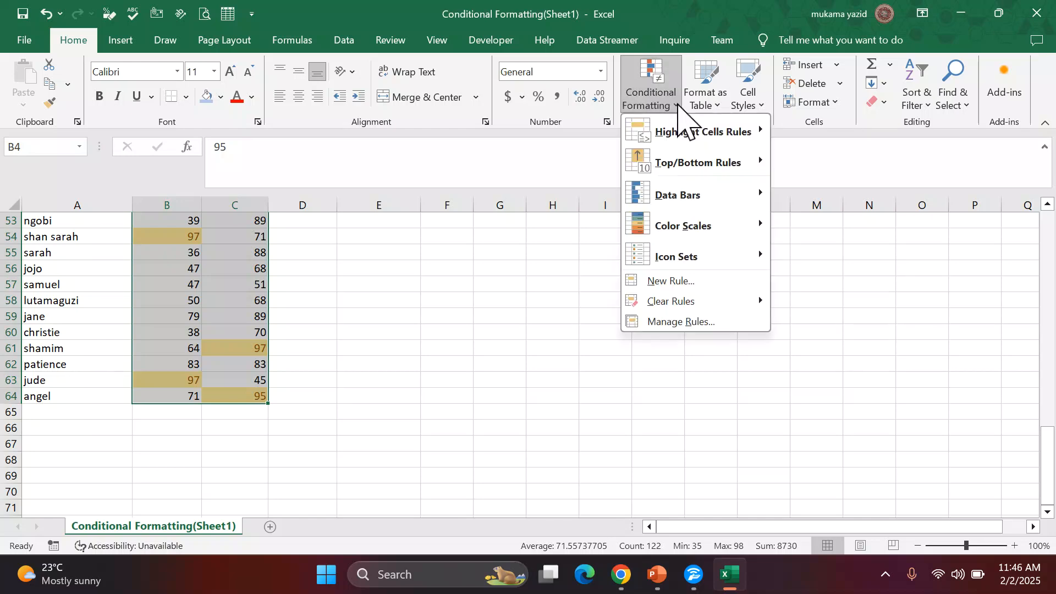
{"action": "mouse_move", "coordinate": [694, 133]}
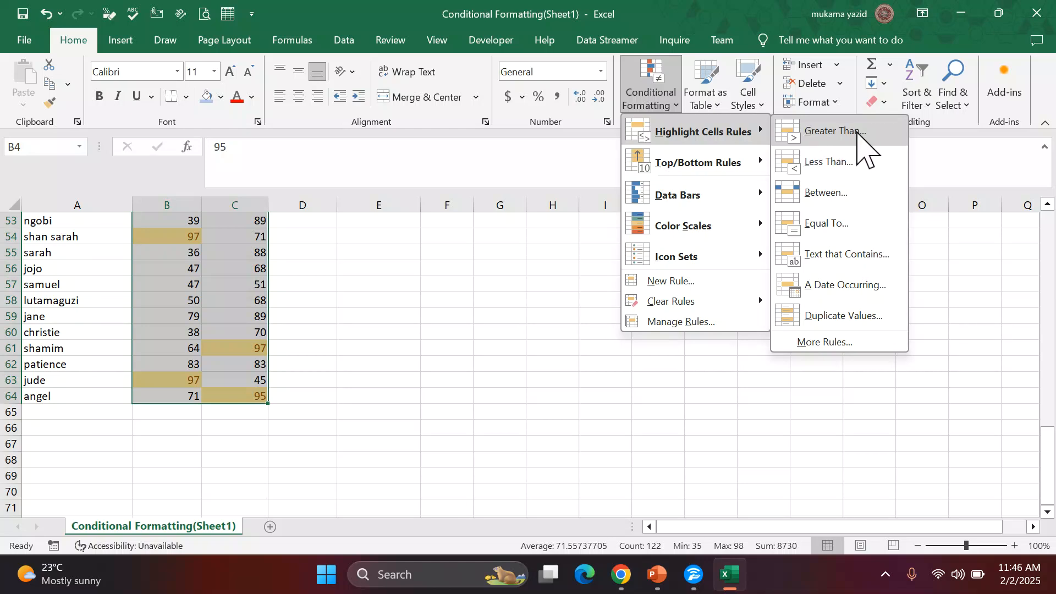
{"action": "left_click", "coordinate": [847, 161]}
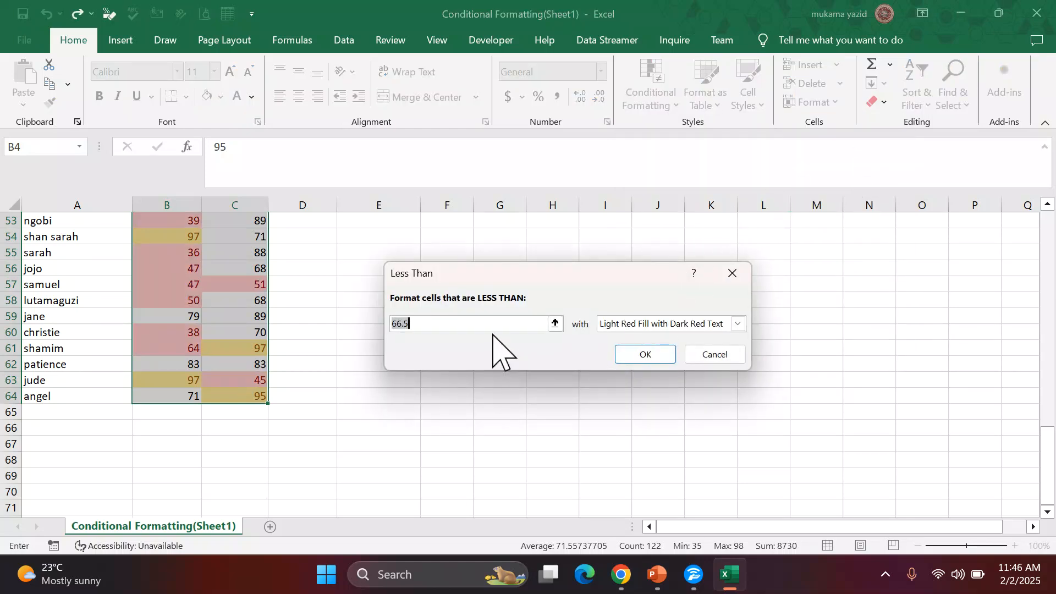
{"action": "key", "text": "BackSpace"}
{"action": "type", "text": "35"}
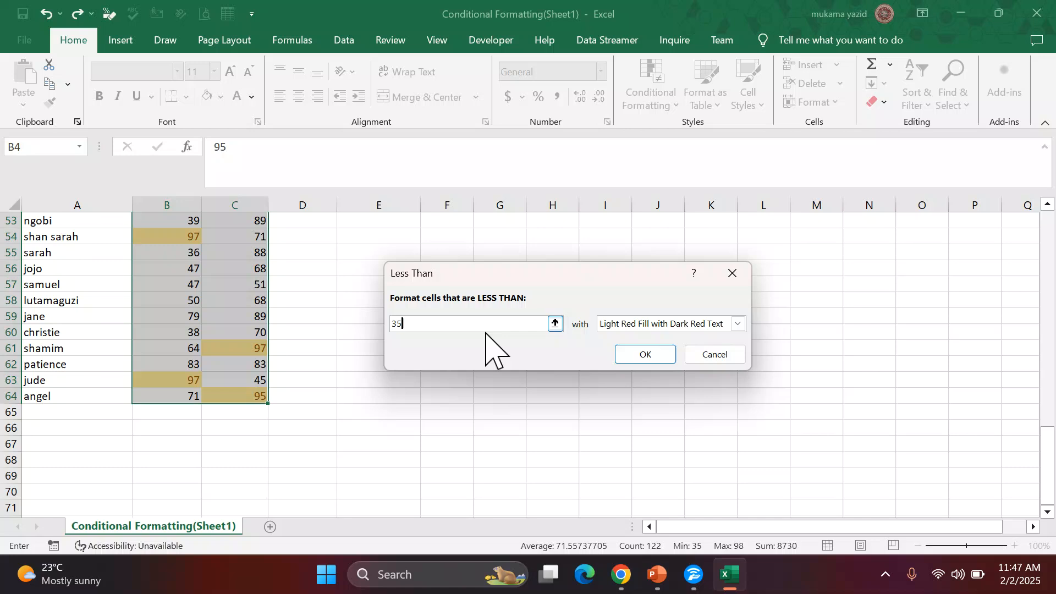
{"action": "left_click", "coordinate": [737, 324]}
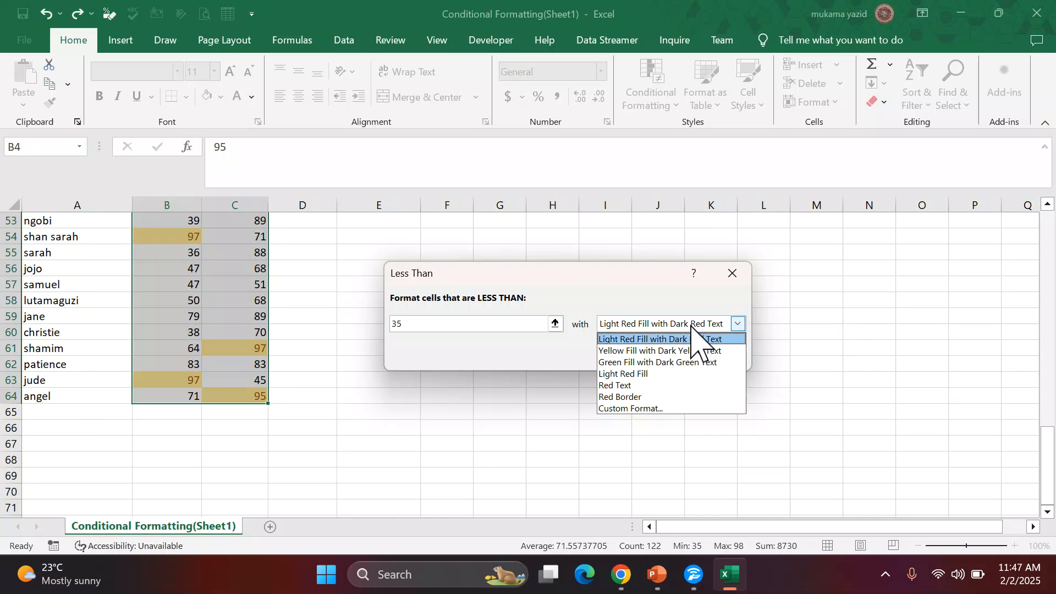
{"action": "left_click", "coordinate": [546, 363]}
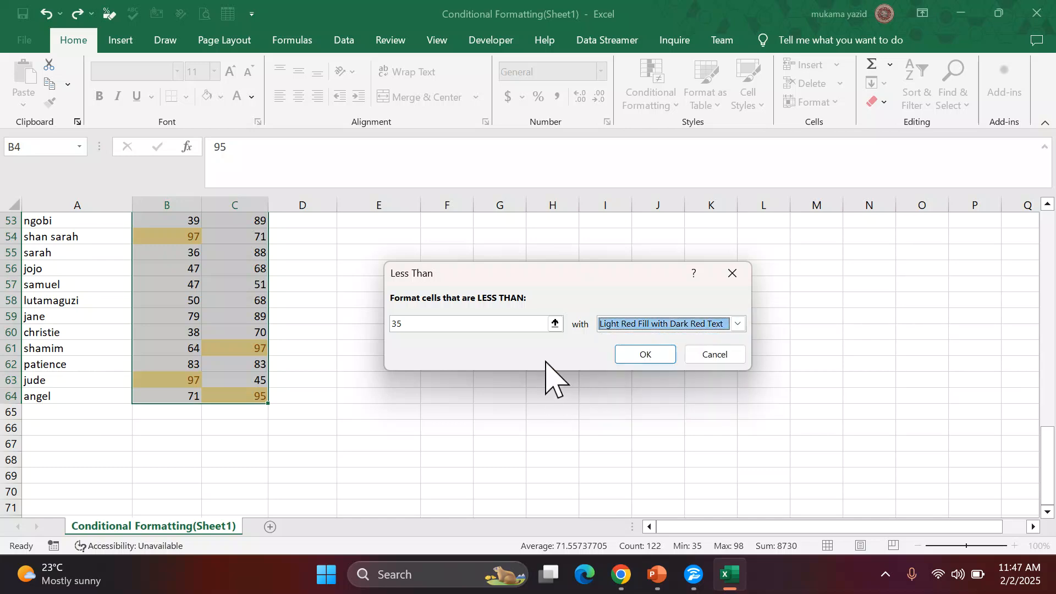
{"action": "left_click", "coordinate": [657, 357]}
Deselect the score range and examine both test columns for any cells highlighted by the less-than-35 rule
{"action": "scroll", "coordinate": [246, 424], "scroll_direction": "up", "scroll_amount": 5}
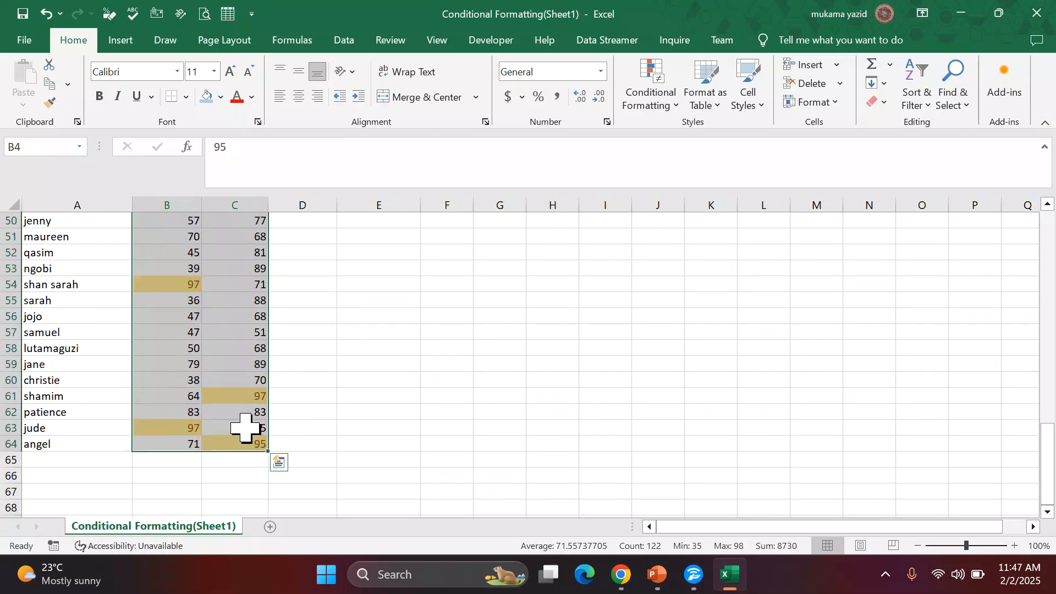
{"action": "scroll", "coordinate": [246, 420], "scroll_direction": "up", "scroll_amount": 12}
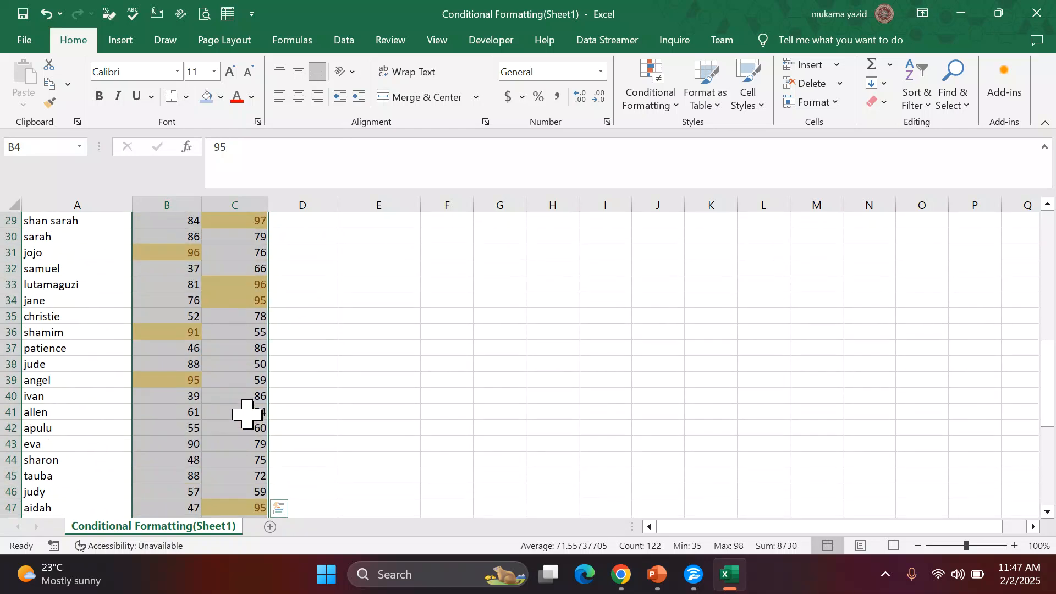
{"action": "scroll", "coordinate": [246, 414], "scroll_direction": "up", "scroll_amount": 1}
{"action": "scroll", "coordinate": [246, 414], "scroll_direction": "down", "scroll_amount": 2}
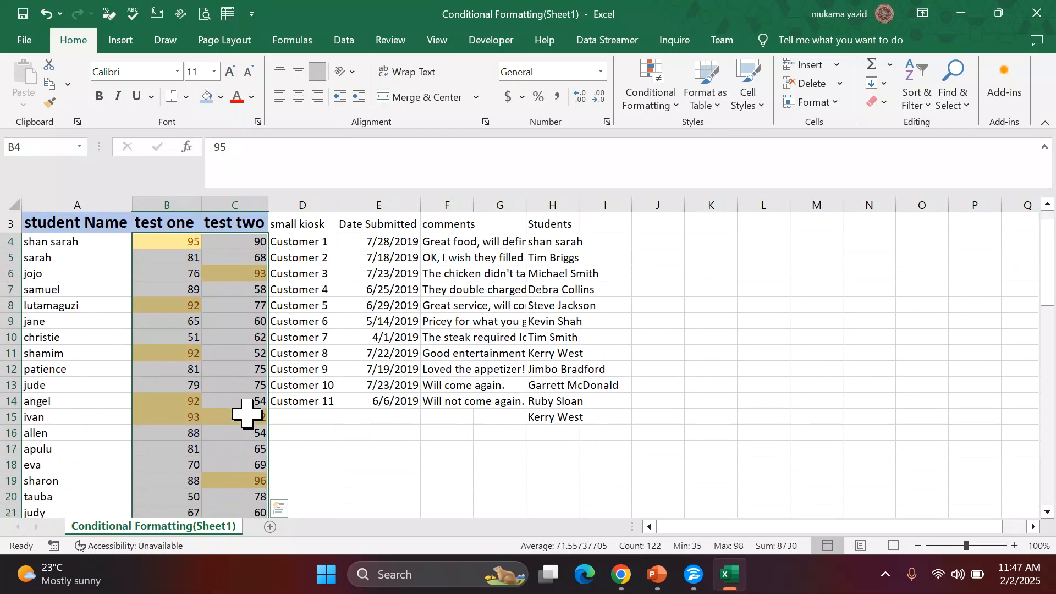
{"action": "scroll", "coordinate": [245, 413], "scroll_direction": "up", "scroll_amount": 2}
{"action": "scroll", "coordinate": [246, 414], "scroll_direction": "down", "scroll_amount": 1}
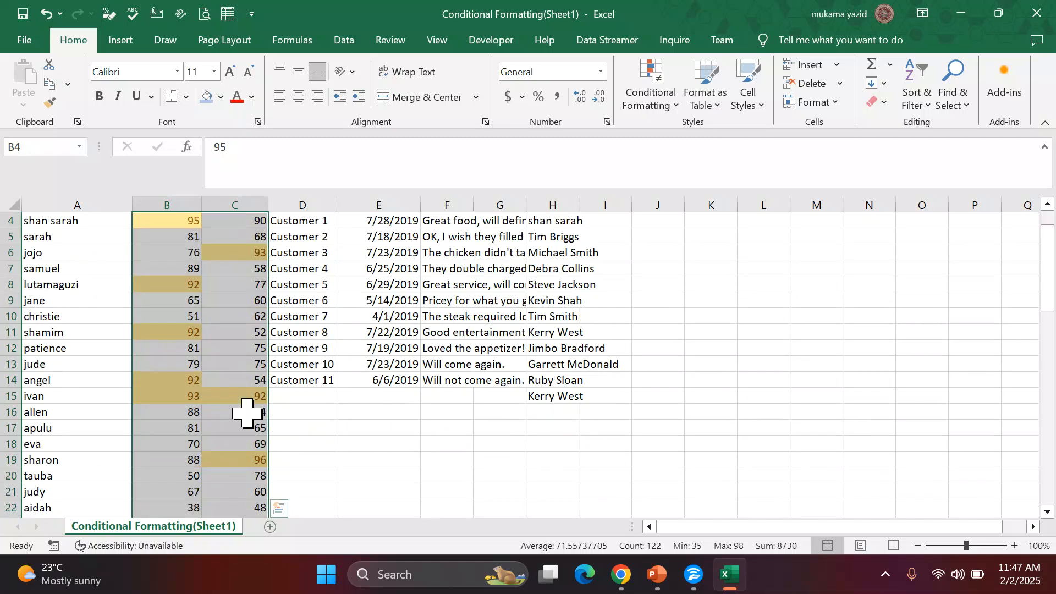
{"action": "scroll", "coordinate": [246, 413], "scroll_direction": "up", "scroll_amount": 1}
{"action": "scroll", "coordinate": [431, 510], "scroll_direction": "down", "scroll_amount": 2}
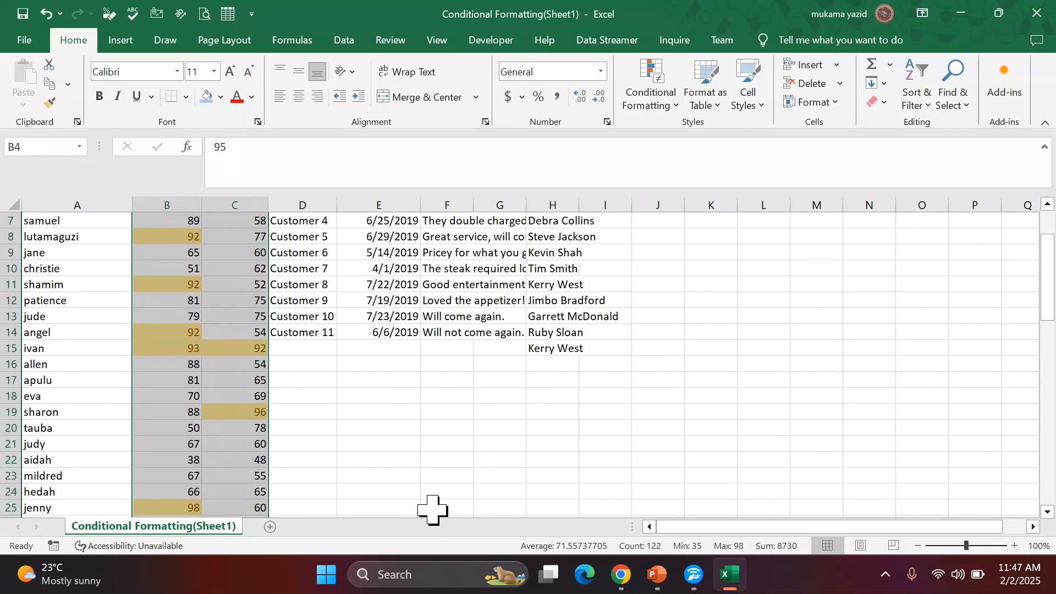
{"action": "left_click", "coordinate": [446, 460]}
{"action": "scroll", "coordinate": [267, 483], "scroll_direction": "down", "scroll_amount": 1}
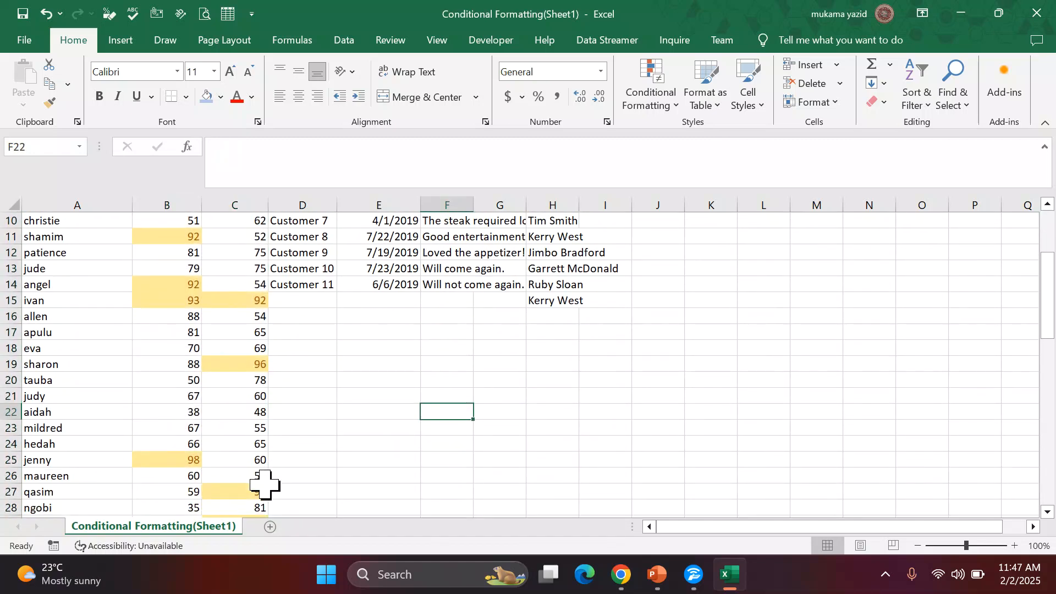
{"action": "scroll", "coordinate": [267, 483], "scroll_direction": "up", "scroll_amount": 3}
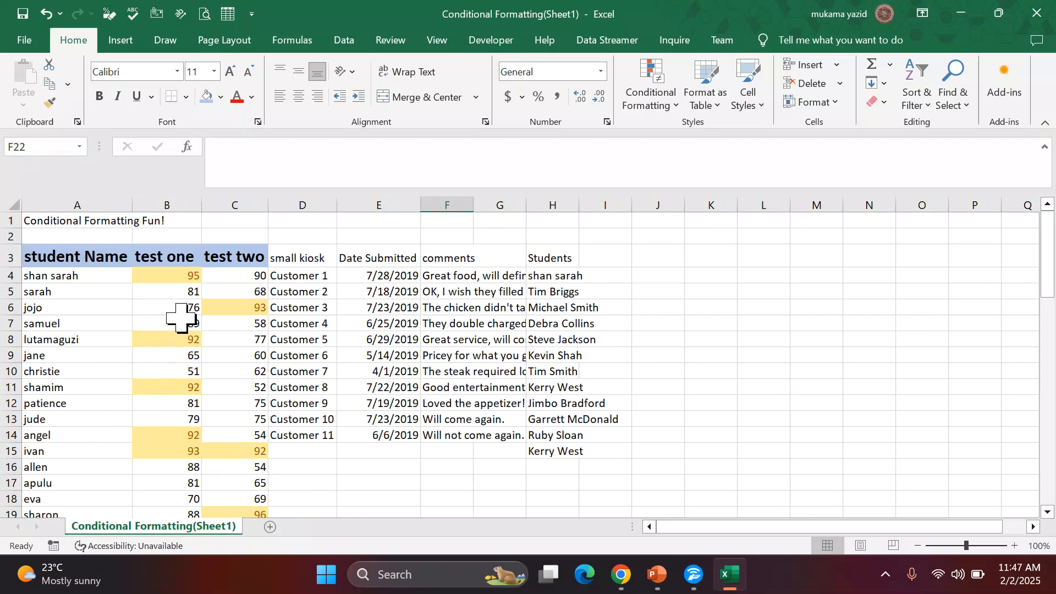
{"action": "scroll", "coordinate": [191, 322], "scroll_direction": "down", "scroll_amount": 1}
{"action": "scroll", "coordinate": [200, 352], "scroll_direction": "down", "scroll_amount": 1}
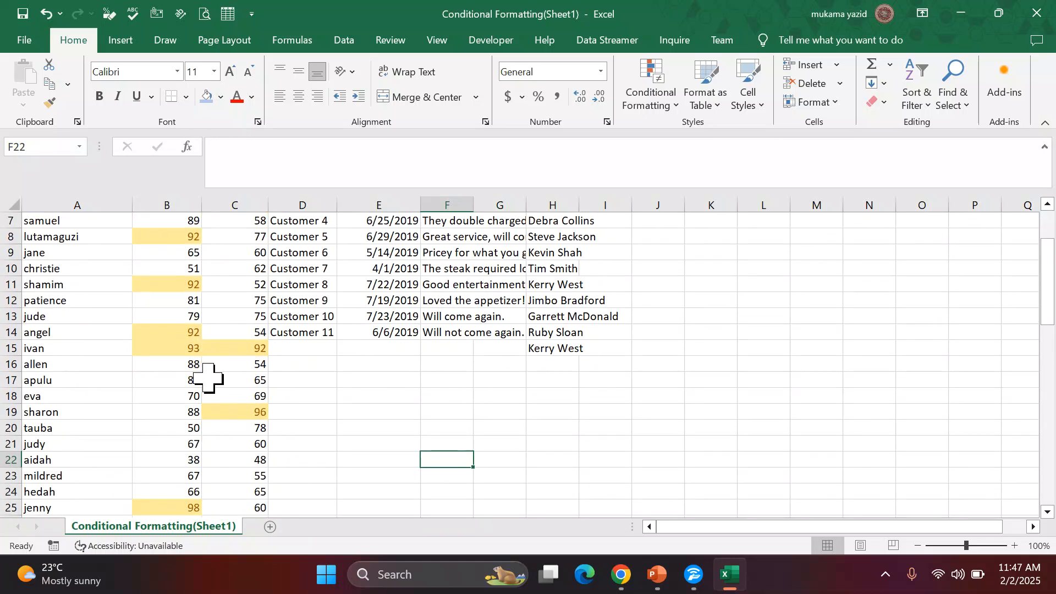
{"action": "scroll", "coordinate": [209, 407], "scroll_direction": "down", "scroll_amount": 1}
{"action": "scroll", "coordinate": [205, 420], "scroll_direction": "down", "scroll_amount": 5}
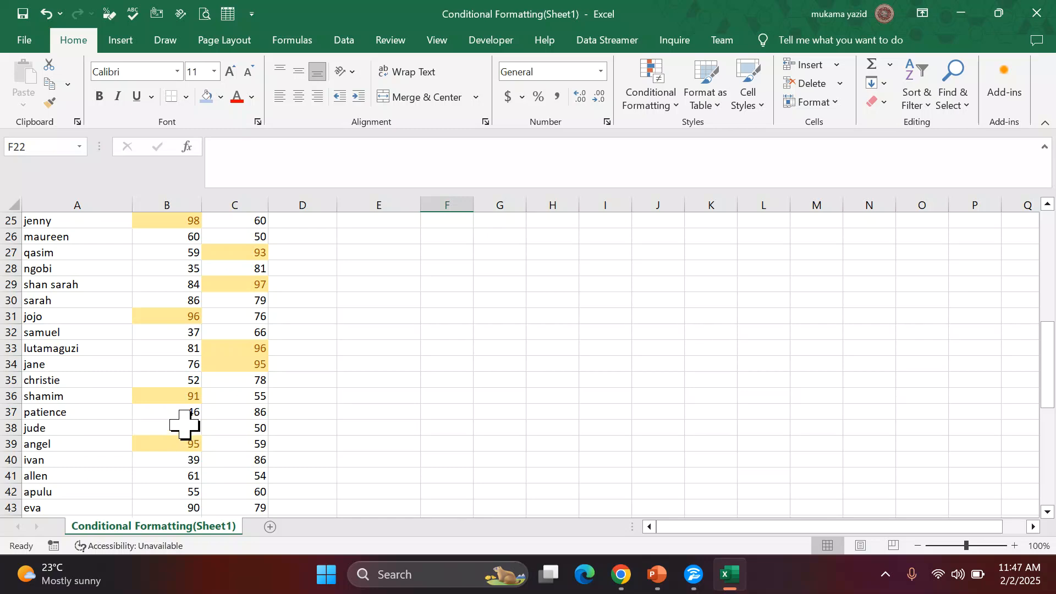
Set the test one score in B58 to 31 to trigger the less-than-35 rule
{"action": "scroll", "coordinate": [185, 427], "scroll_direction": "down", "scroll_amount": 3}
{"action": "scroll", "coordinate": [206, 412], "scroll_direction": "down", "scroll_amount": 5}
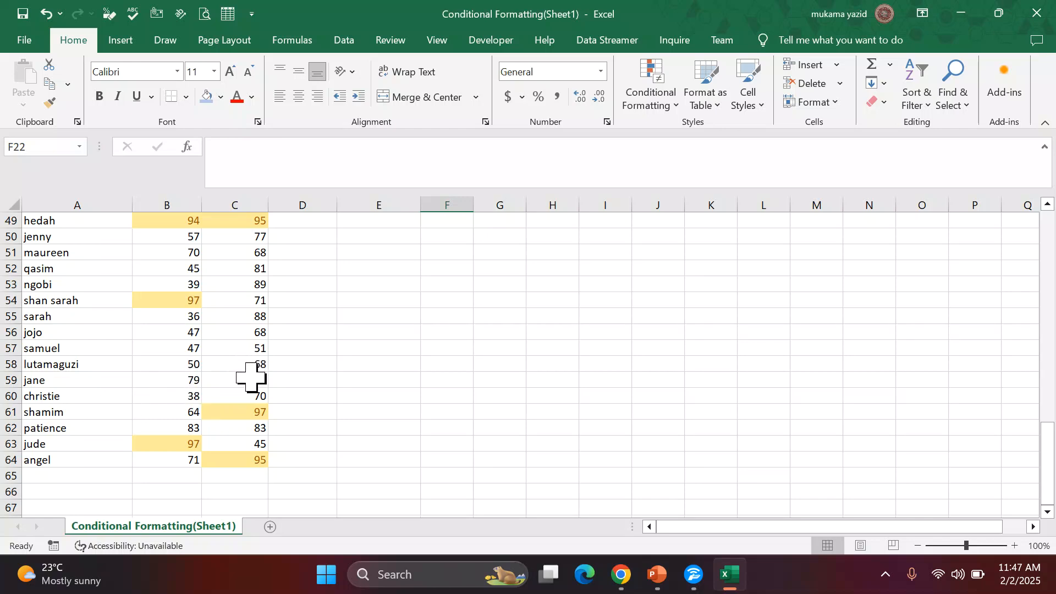
{"action": "left_click", "coordinate": [183, 365]}
{"action": "type", "text": "31"}
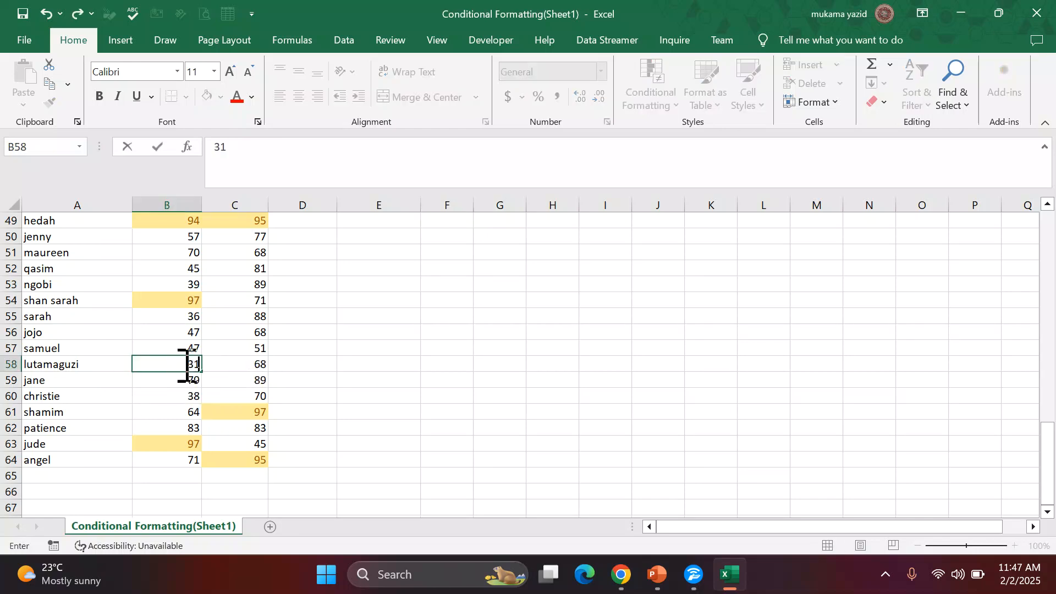
{"action": "key", "text": "Return"}
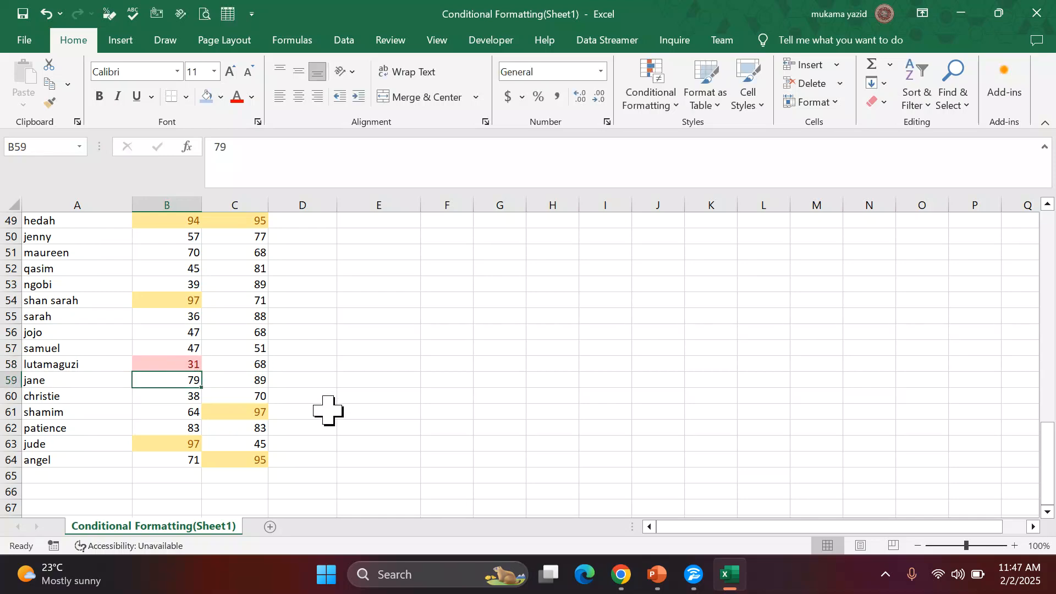
Set the test one score in B40 to 20 to trigger the less-than-35 rule
{"action": "scroll", "coordinate": [258, 391], "scroll_direction": "up", "scroll_amount": 5}
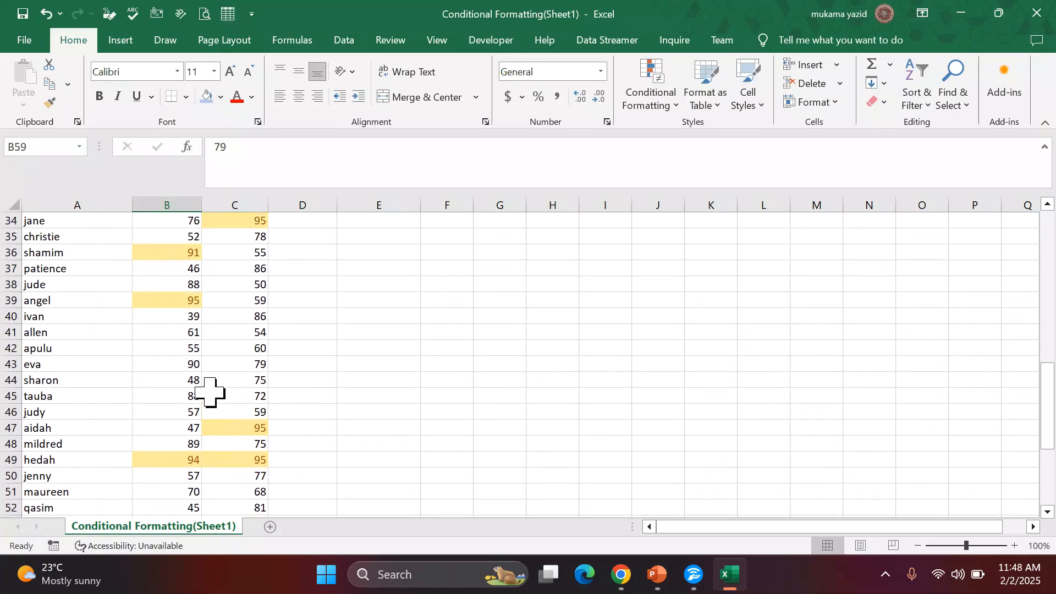
{"action": "left_click", "coordinate": [174, 335]}
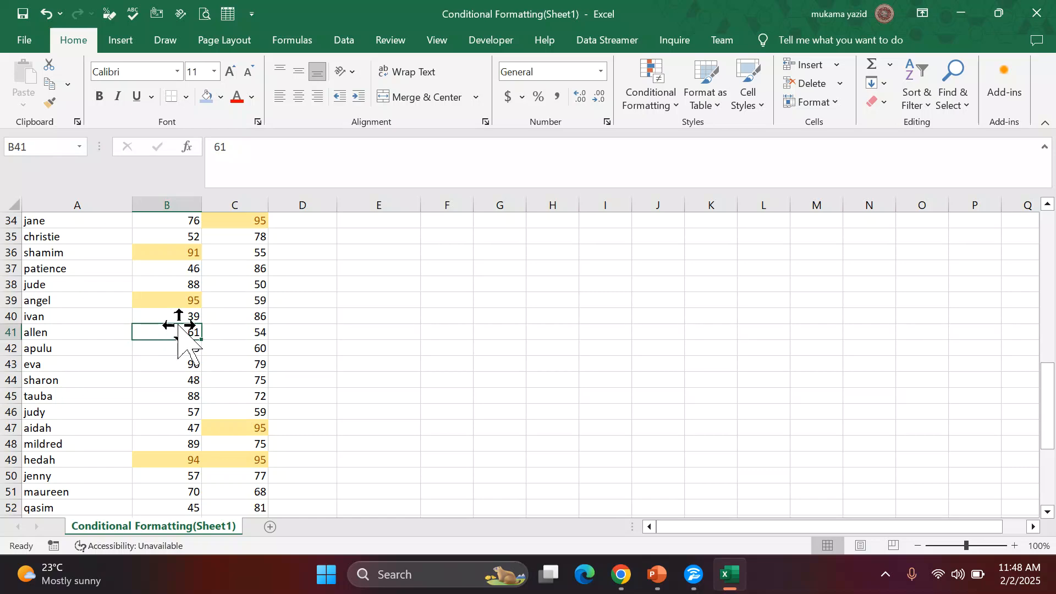
{"action": "left_click", "coordinate": [180, 317]}
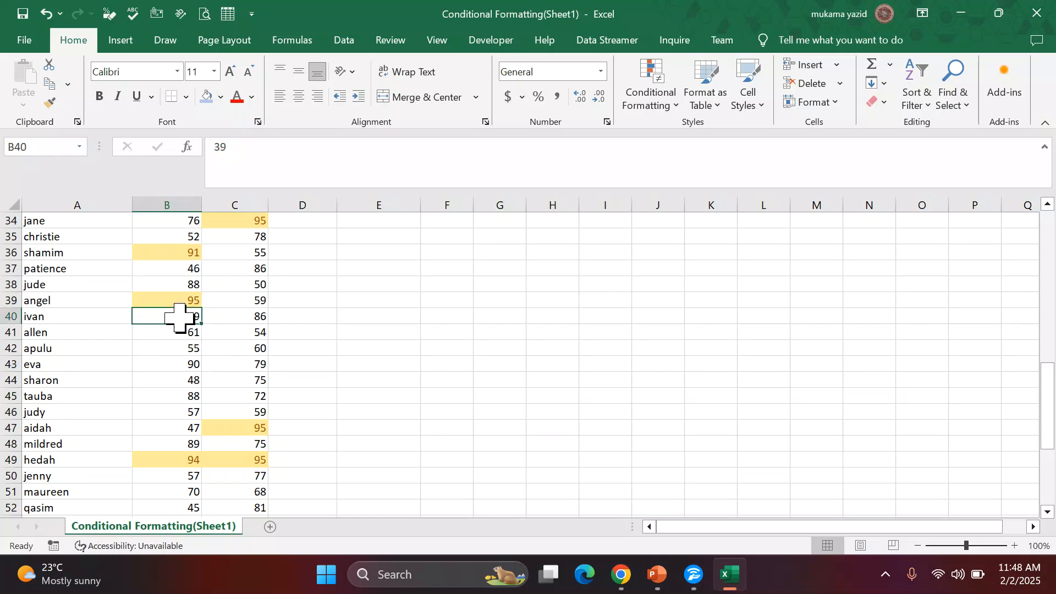
{"action": "type", "text": "2"}
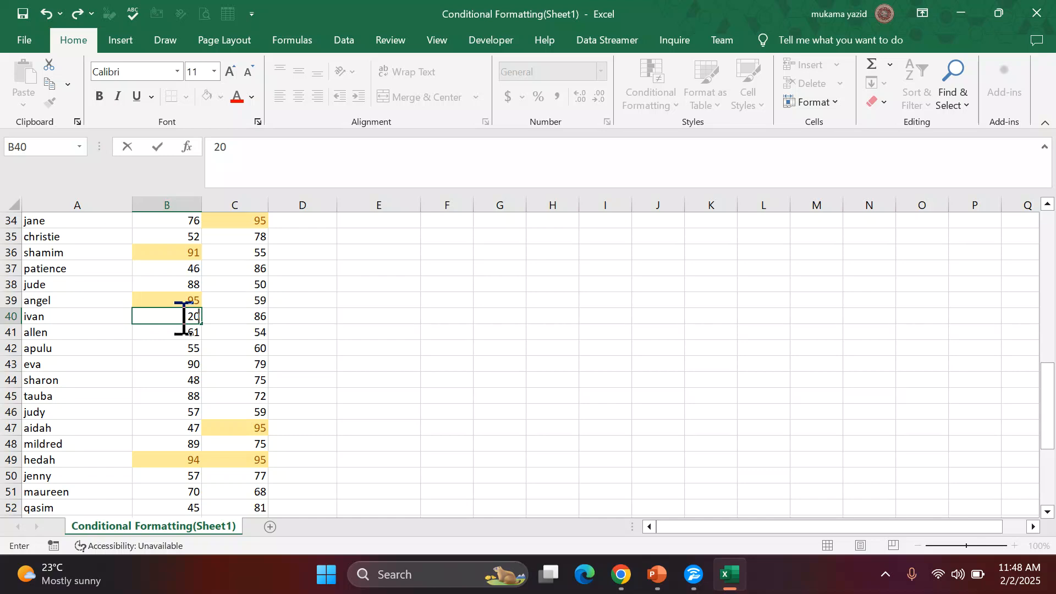
{"action": "type", "text": "0"}
{"action": "key", "text": "Return"}
Replace the test one score in B40 with 95 to trigger the greater-than-90 rule
{"action": "scroll", "coordinate": [190, 373], "scroll_direction": "up", "scroll_amount": 3}
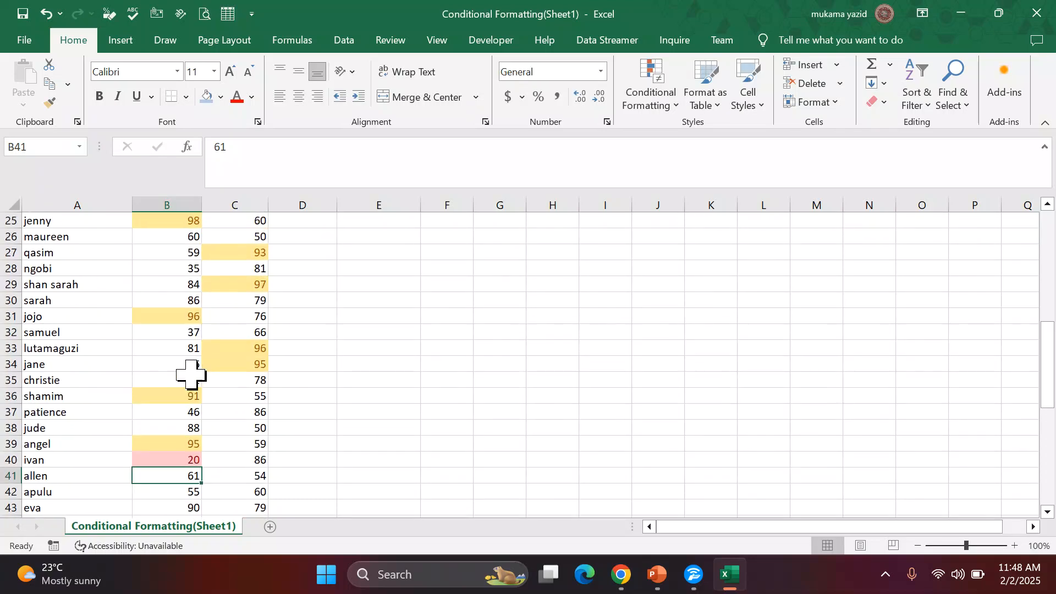
{"action": "scroll", "coordinate": [190, 375], "scroll_direction": "up", "scroll_amount": 1}
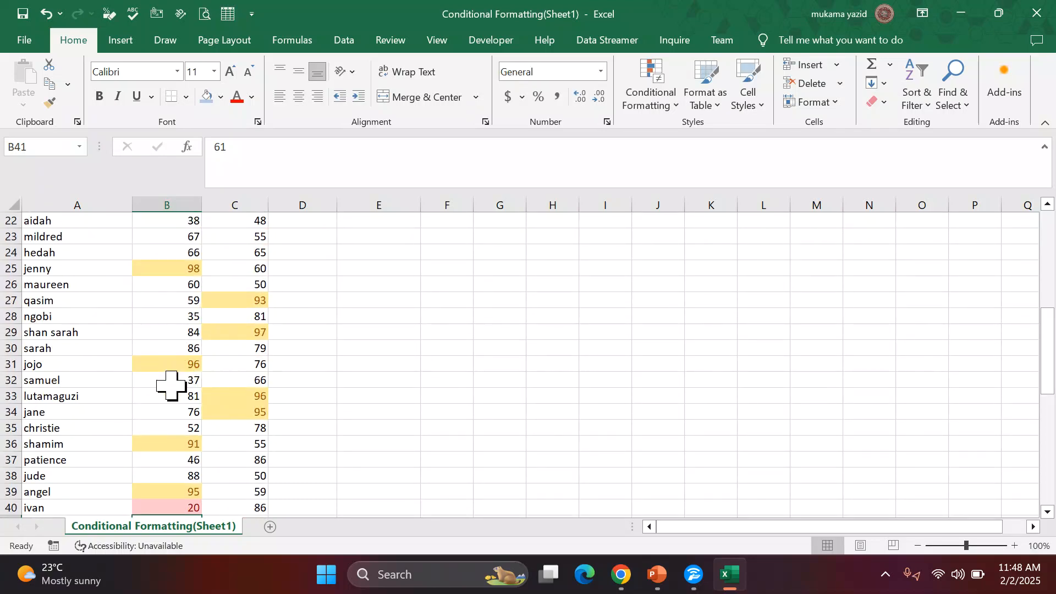
{"action": "scroll", "coordinate": [183, 415], "scroll_direction": "down", "scroll_amount": 2}
{"action": "left_click", "coordinate": [184, 412]}
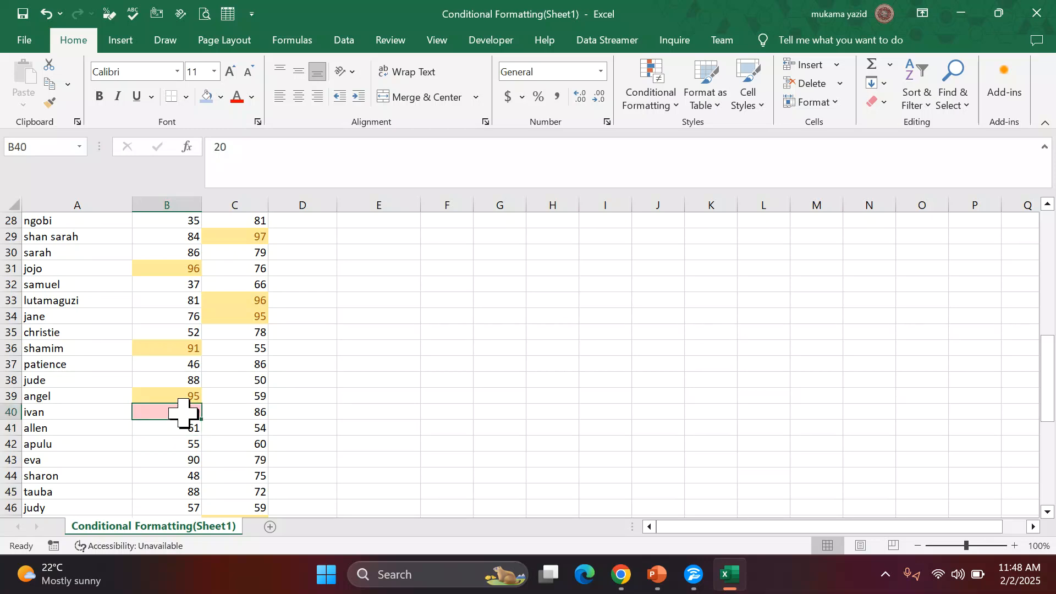
{"action": "type", "text": "95"}
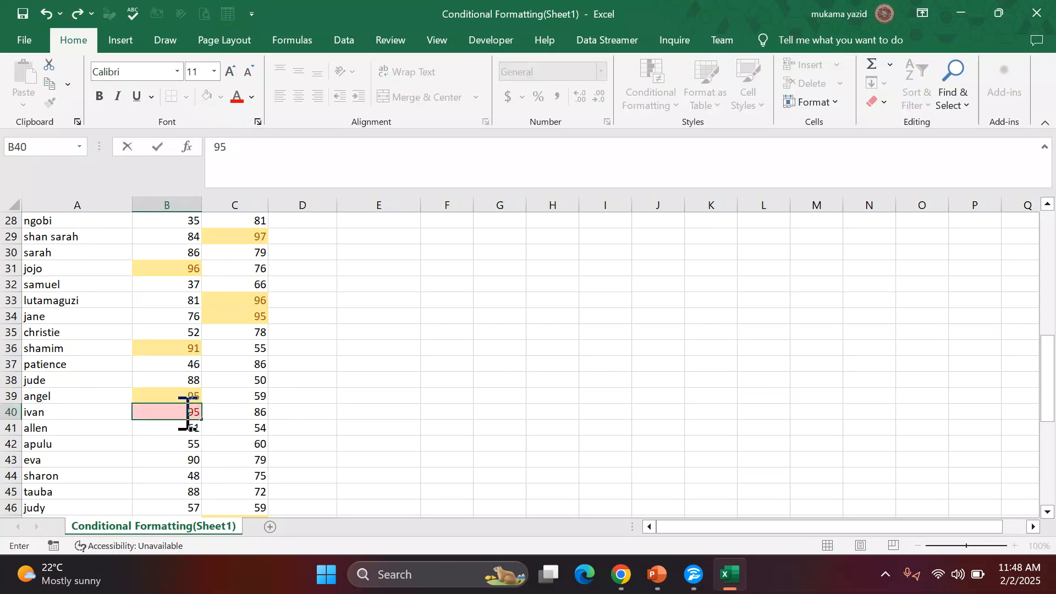
{"action": "key", "text": "Return"}
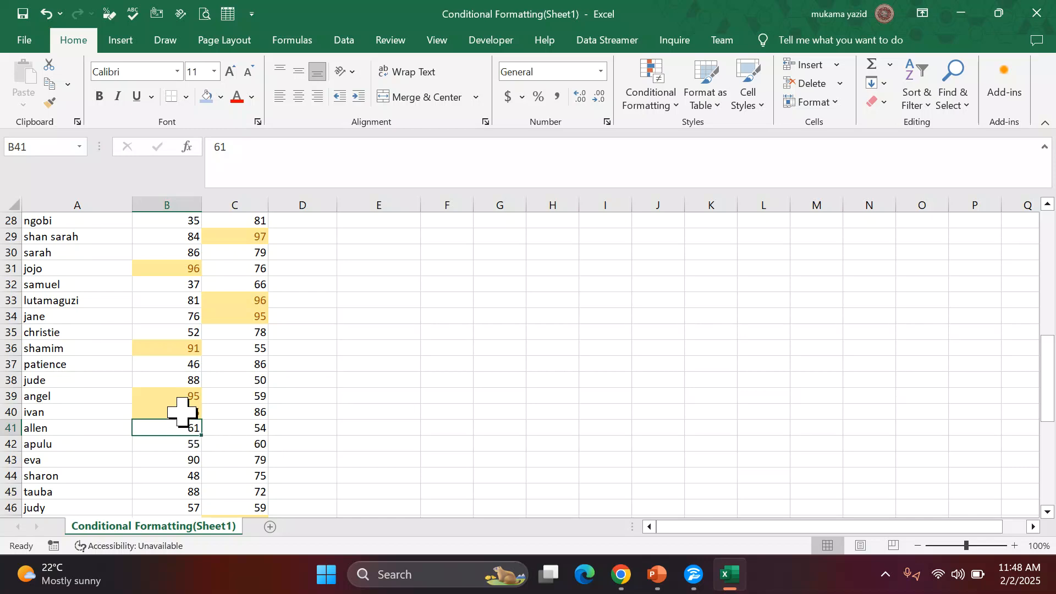
Change the test one score in B40 to 15, keeping the cell selected
{"action": "left_click", "coordinate": [183, 413]}
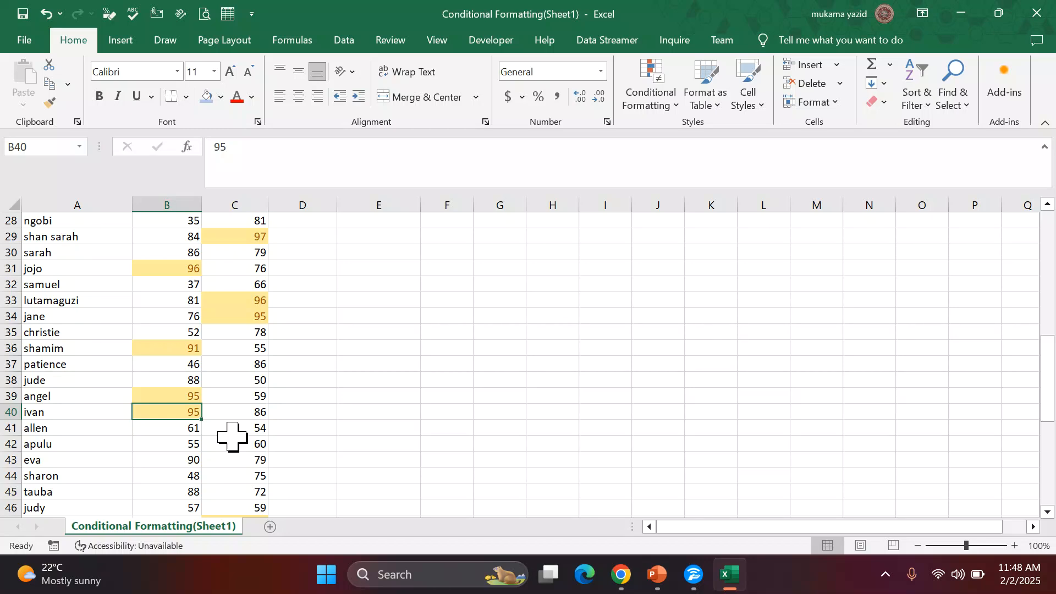
{"action": "type", "text": "1"}
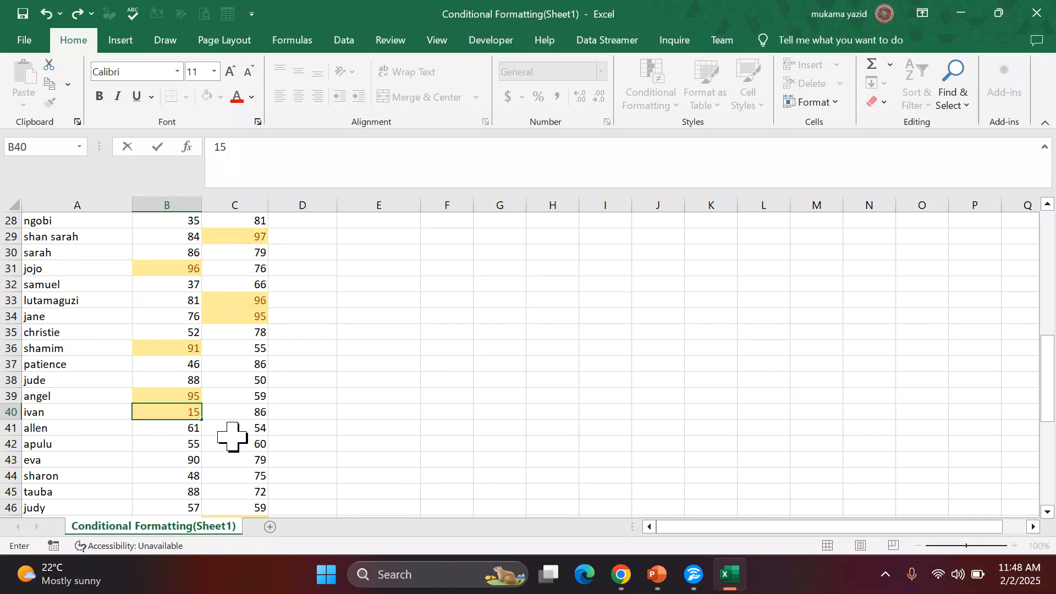
{"action": "key", "text": "ctrl+Return"}
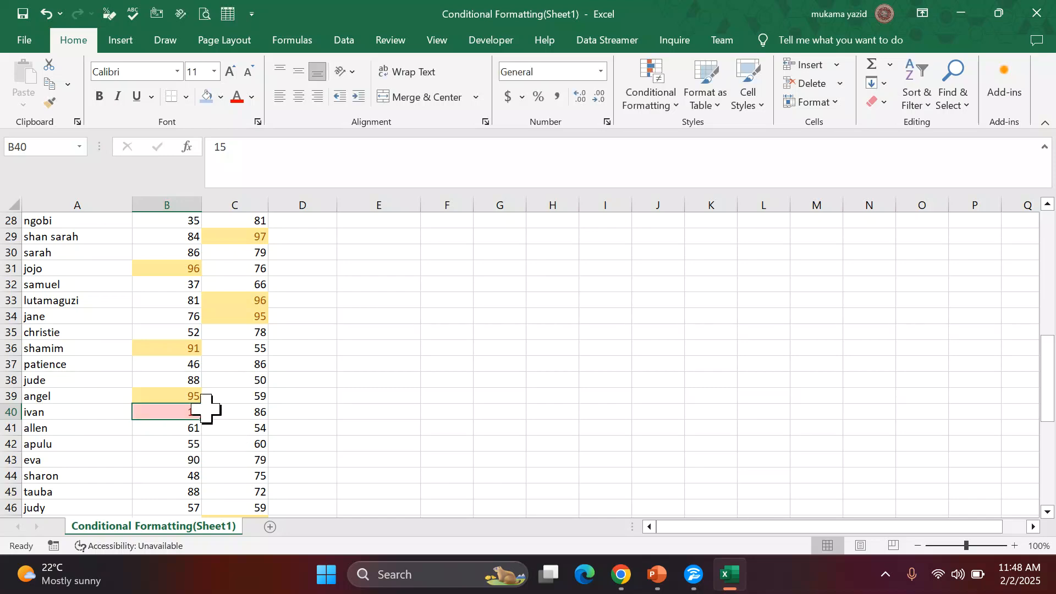
Hide row 33 of the score table
{"action": "left_click", "coordinate": [193, 299]}
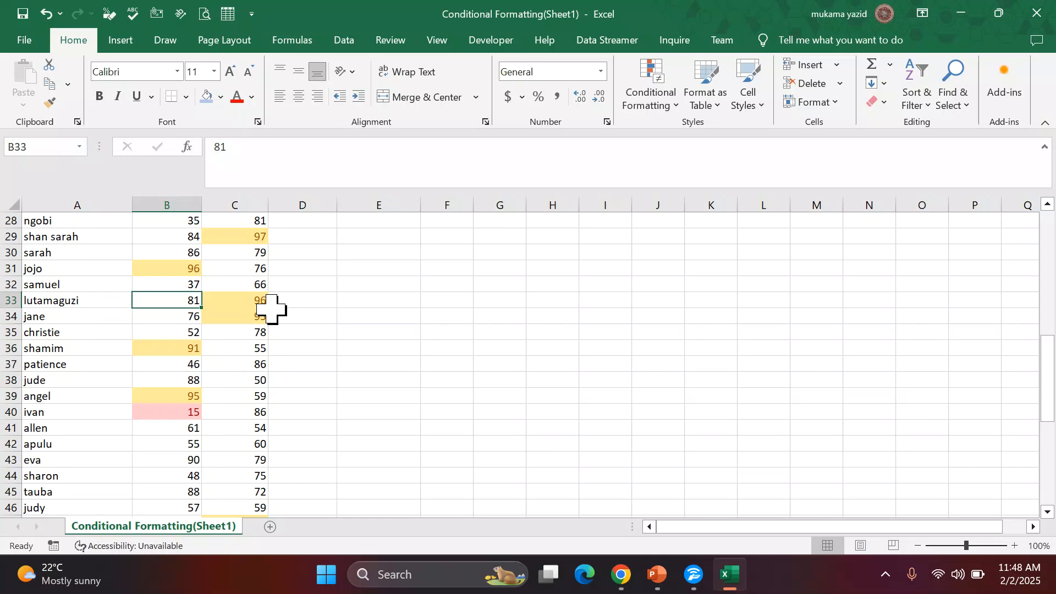
{"action": "key", "text": "ctrl+9"}
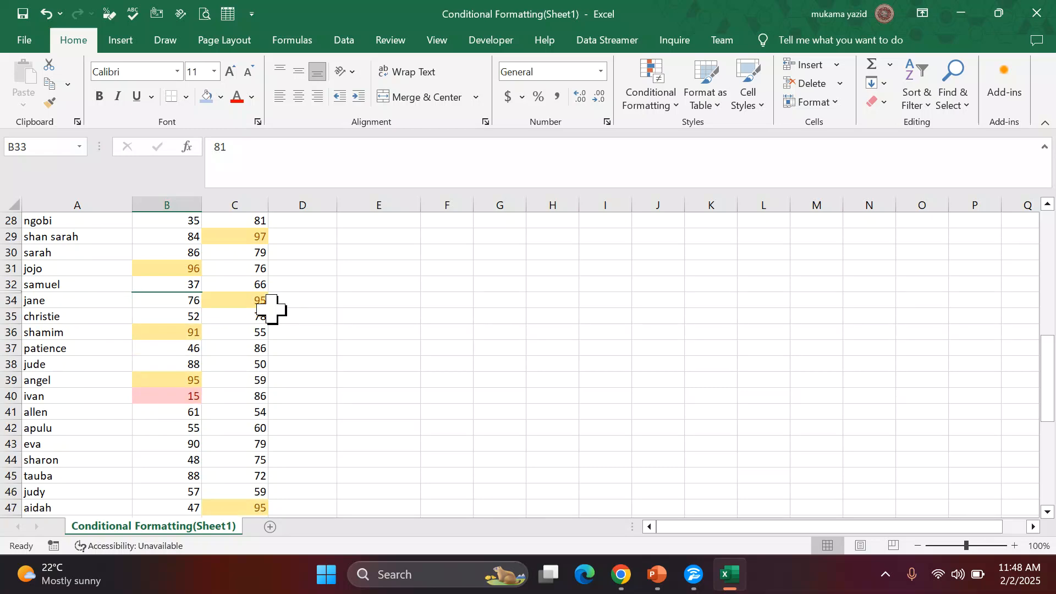
Test both highlighting rules on B34 by entering 93 and replacing it with 10
{"action": "left_click", "coordinate": [190, 300]}
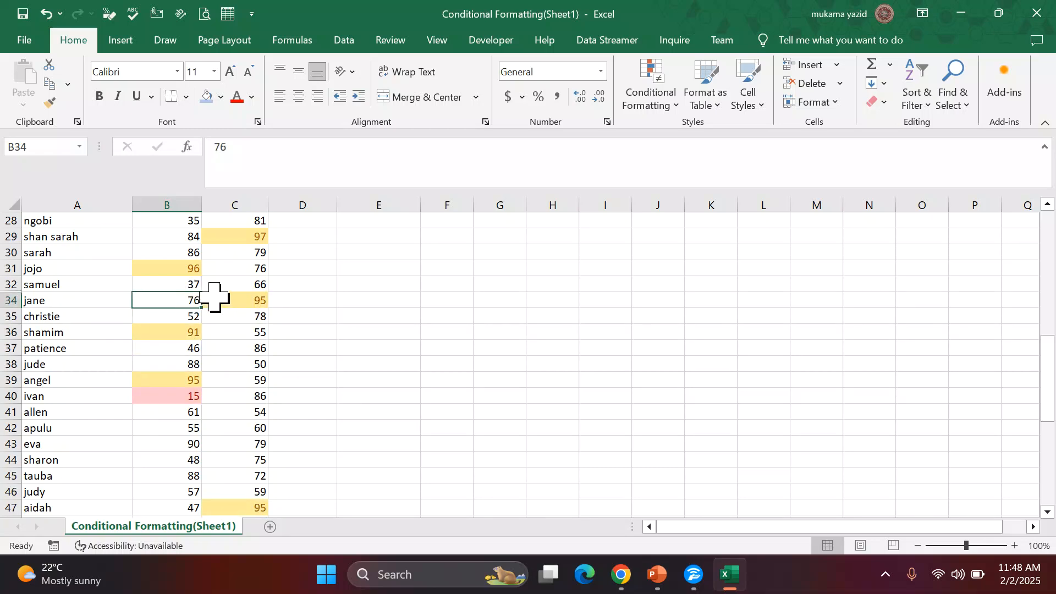
{"action": "type", "text": "93"}
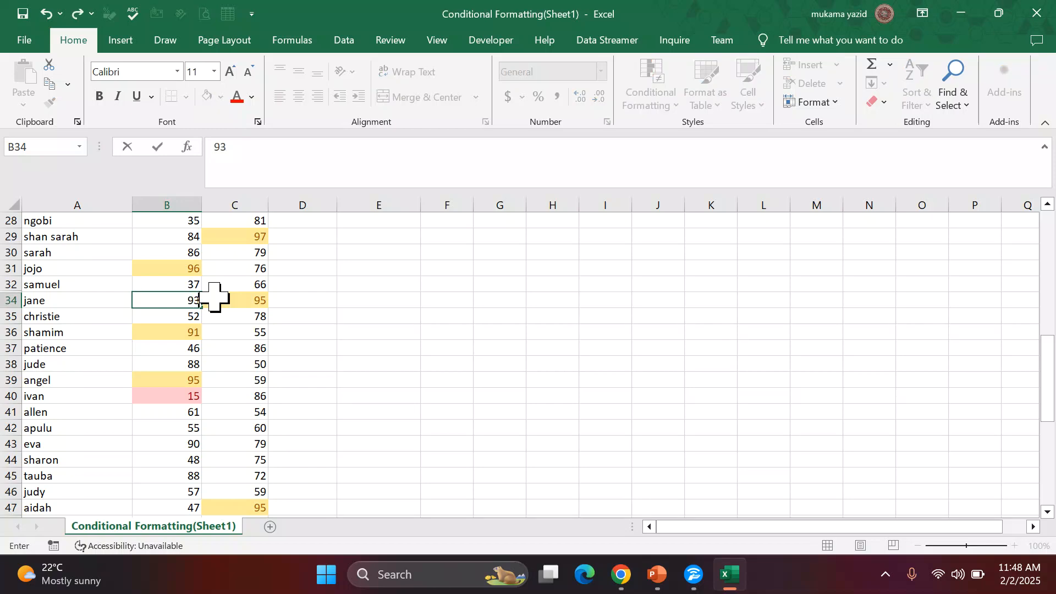
{"action": "key", "text": "ctrl+Return"}
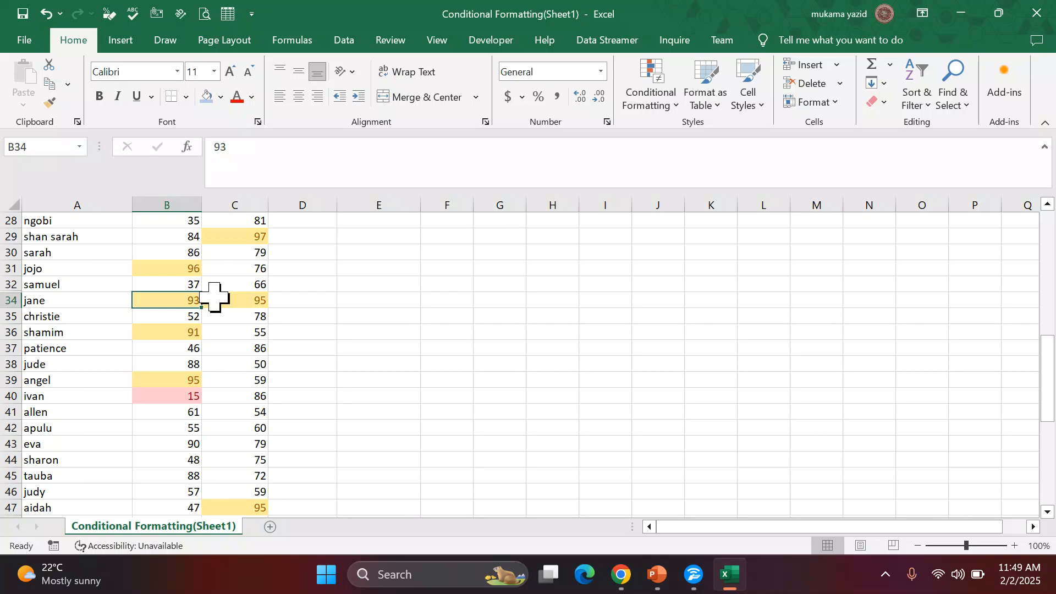
{"action": "type", "text": "10"}
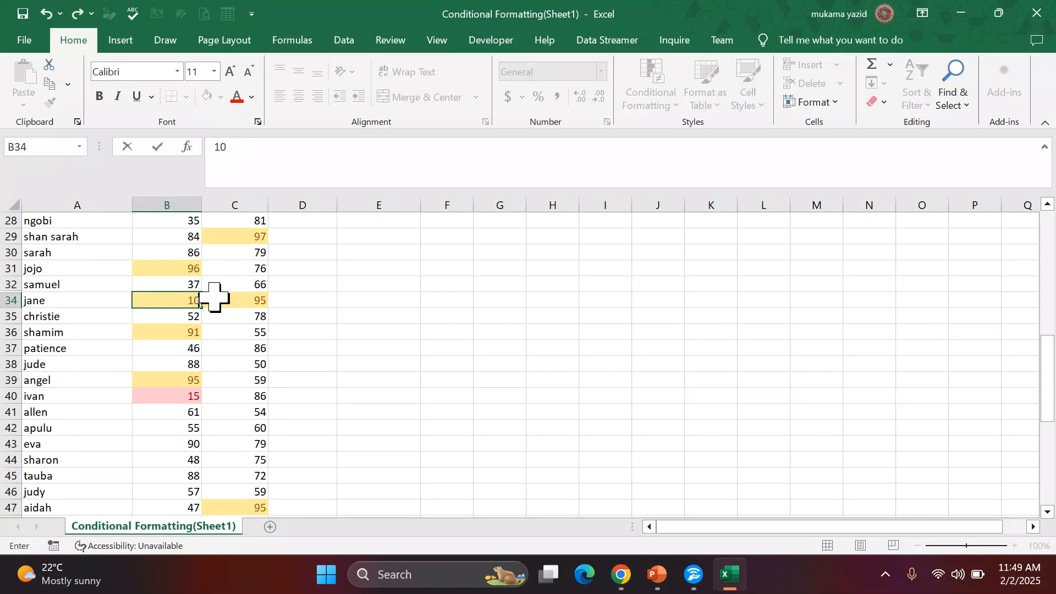
{"action": "key", "text": "ctrl+Return"}
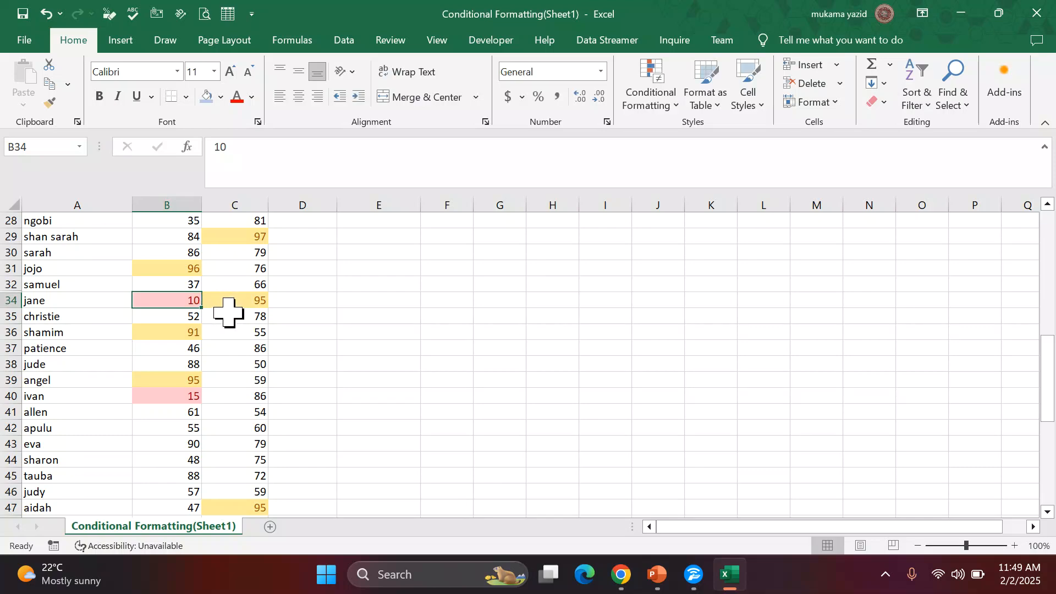
Examine both test score columns from the first to the last student for yellow and red highlighted cells
{"action": "scroll", "coordinate": [224, 307], "scroll_direction": "down", "scroll_amount": 2}
{"action": "scroll", "coordinate": [226, 308], "scroll_direction": "up", "scroll_amount": 3}
{"action": "scroll", "coordinate": [227, 312], "scroll_direction": "up", "scroll_amount": 8}
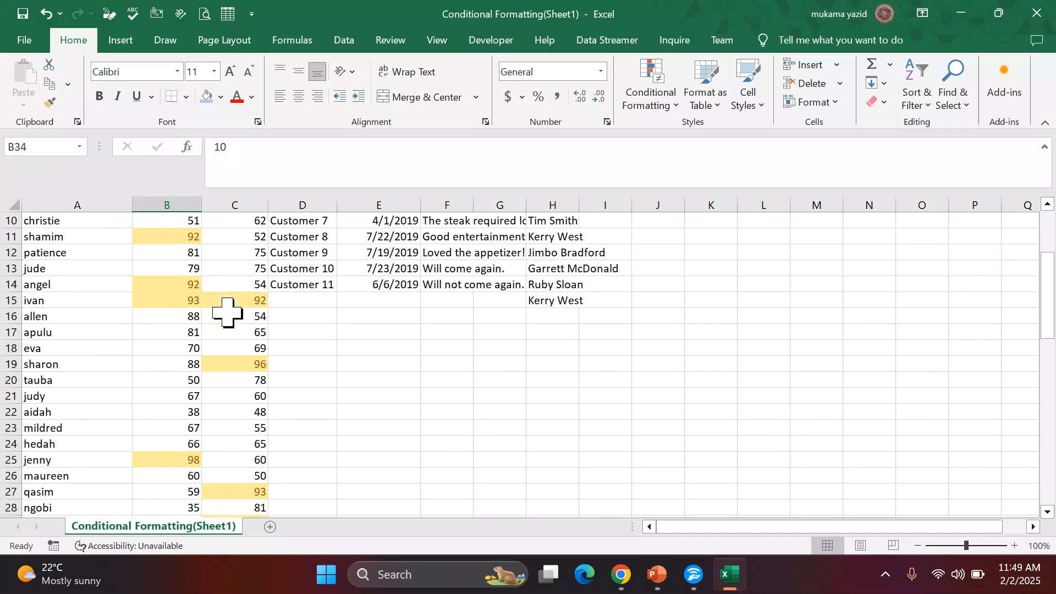
{"action": "scroll", "coordinate": [226, 312], "scroll_direction": "down", "scroll_amount": 1}
{"action": "scroll", "coordinate": [226, 312], "scroll_direction": "up", "scroll_amount": 1}
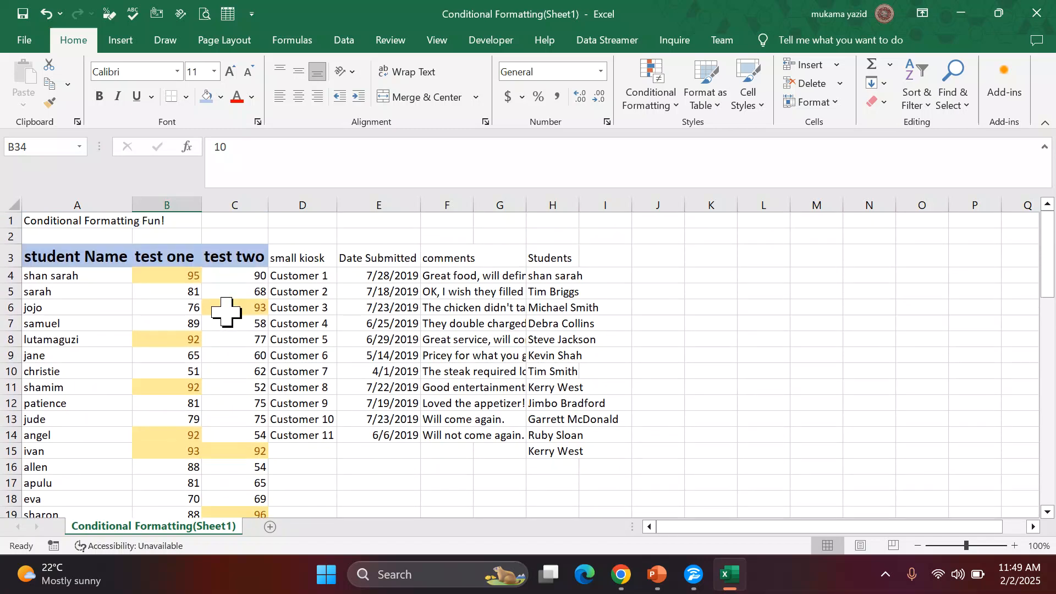
{"action": "scroll", "coordinate": [177, 302], "scroll_direction": "down", "scroll_amount": 2}
{"action": "scroll", "coordinate": [177, 302], "scroll_direction": "down", "scroll_amount": 11}
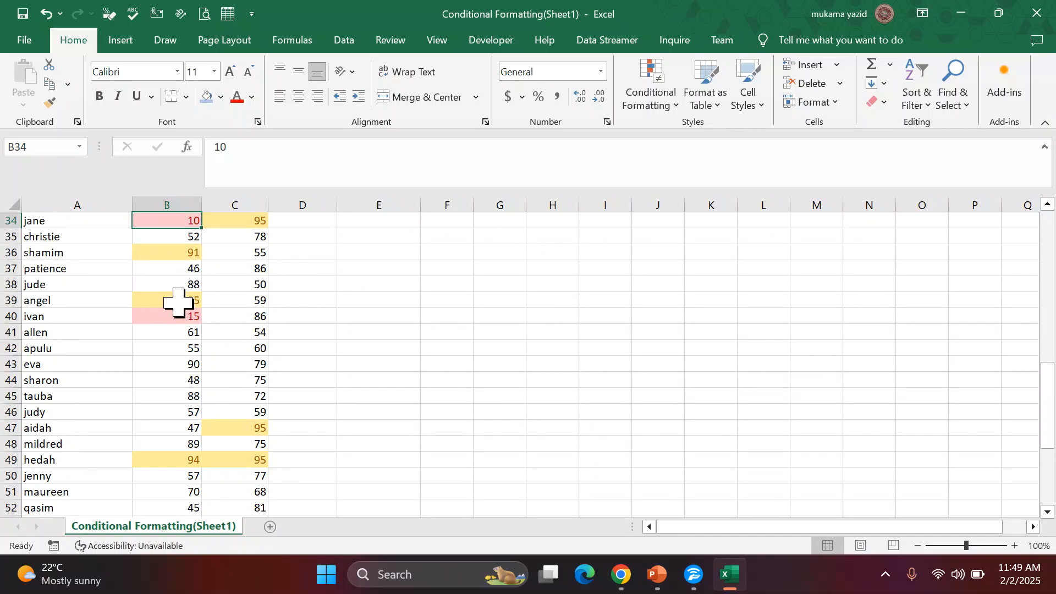
{"action": "scroll", "coordinate": [178, 302], "scroll_direction": "up", "scroll_amount": 3}
{"action": "scroll", "coordinate": [178, 302], "scroll_direction": "down", "scroll_amount": 12}
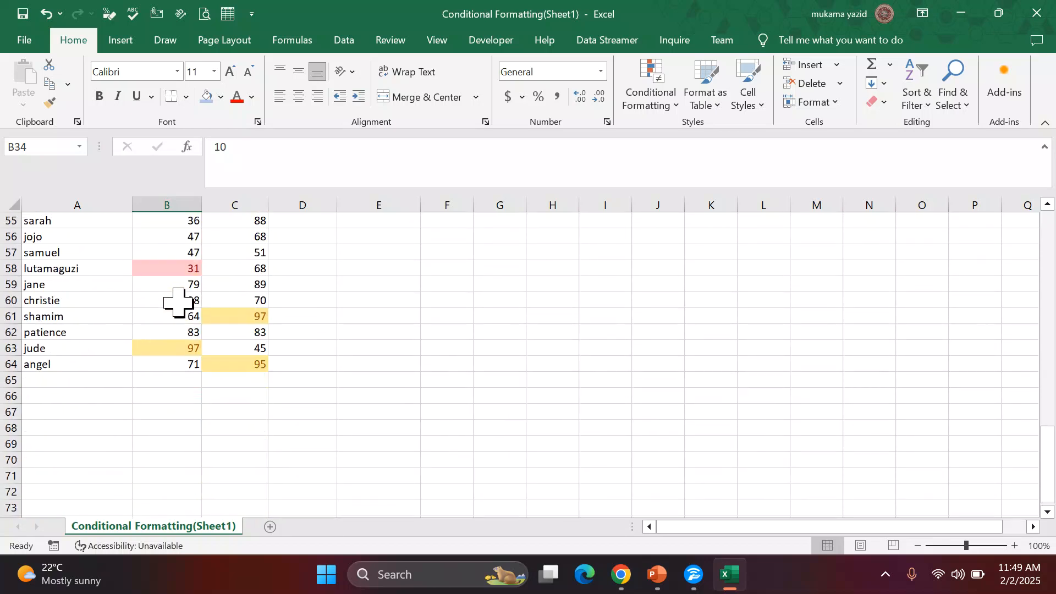
{"action": "scroll", "coordinate": [177, 302], "scroll_direction": "up", "scroll_amount": 4}
{"action": "scroll", "coordinate": [178, 302], "scroll_direction": "up", "scroll_amount": 12}
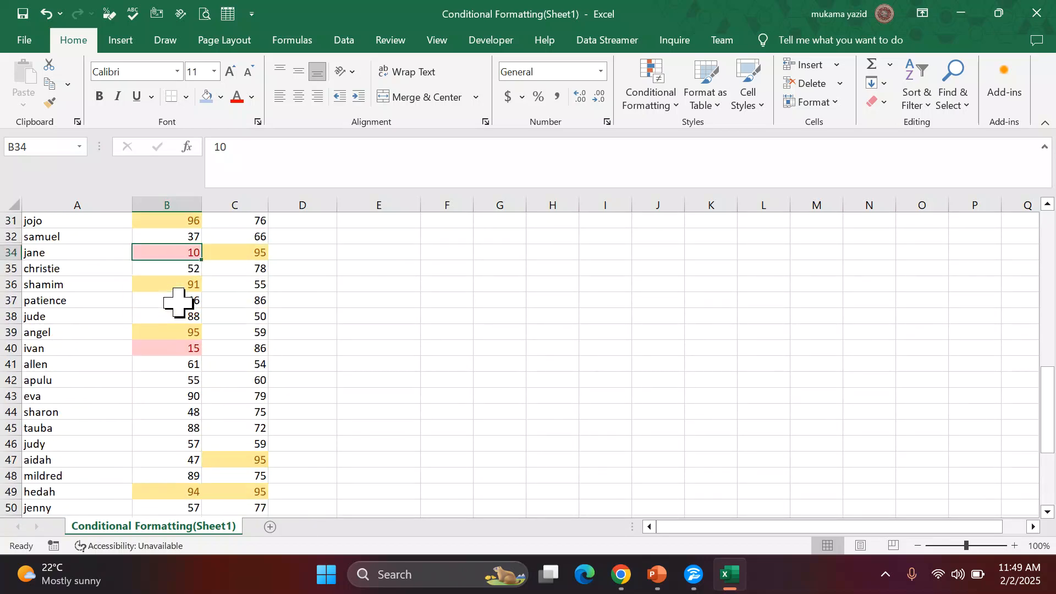
{"action": "scroll", "coordinate": [178, 302], "scroll_direction": "up", "scroll_amount": 6}
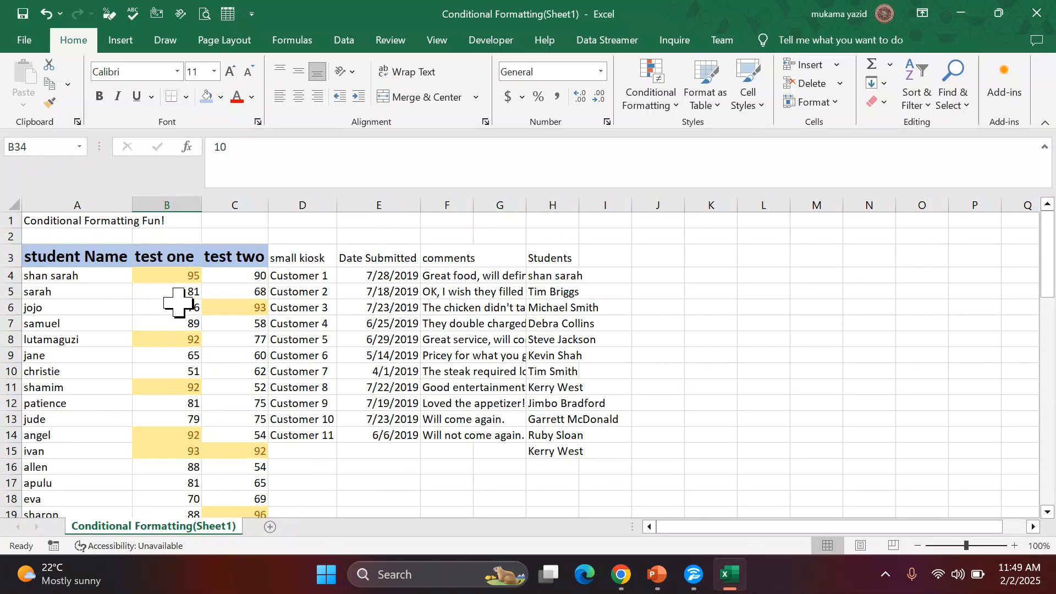
{"action": "scroll", "coordinate": [177, 302], "scroll_direction": "down", "scroll_amount": 6}
{"action": "scroll", "coordinate": [178, 302], "scroll_direction": "down", "scroll_amount": 8}
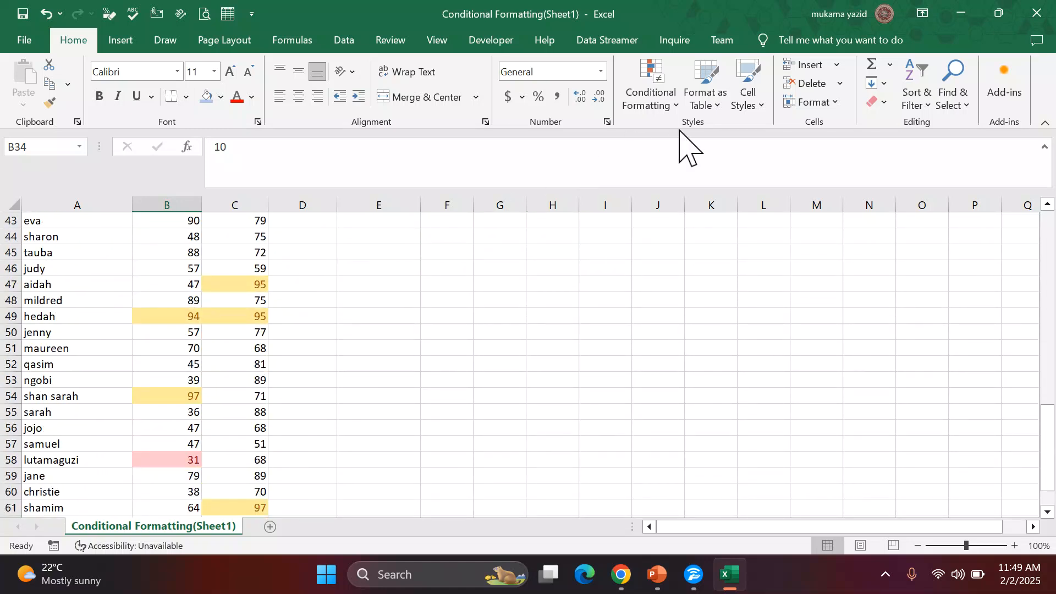
{"action": "scroll", "coordinate": [429, 399], "scroll_direction": "down", "scroll_amount": 8}
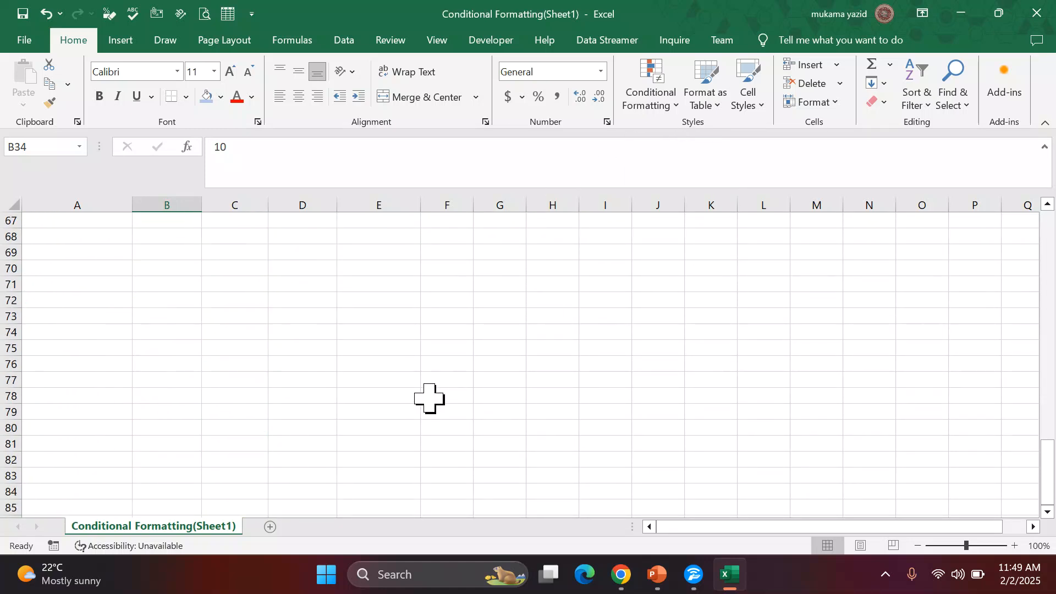
{"action": "scroll", "coordinate": [430, 398], "scroll_direction": "up", "scroll_amount": 4}
{"action": "scroll", "coordinate": [429, 398], "scroll_direction": "down", "scroll_amount": 2}
{"action": "scroll", "coordinate": [429, 398], "scroll_direction": "down", "scroll_amount": 17}
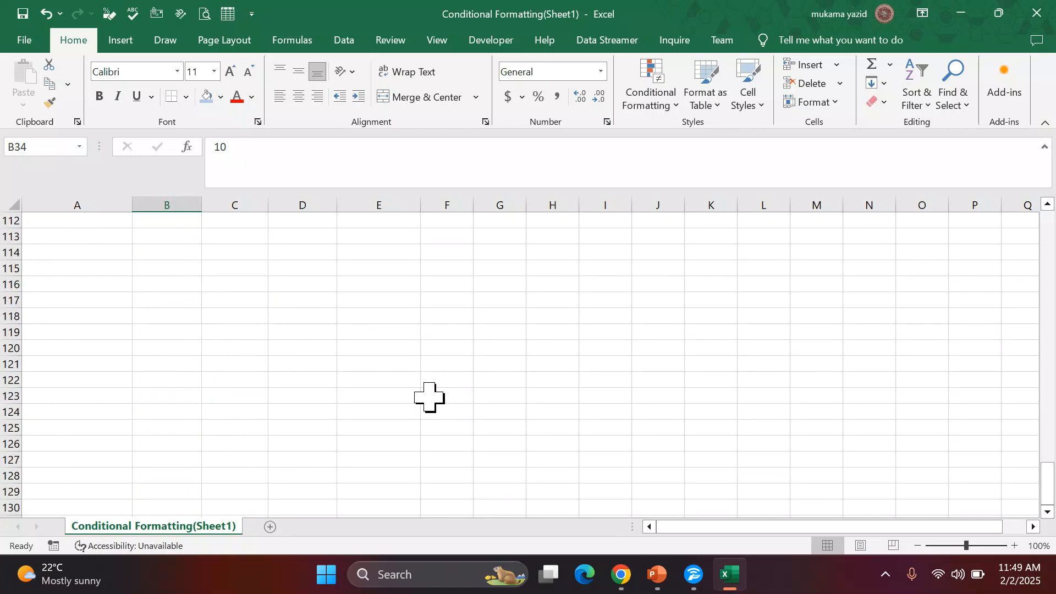
{"action": "scroll", "coordinate": [429, 396], "scroll_direction": "up", "scroll_amount": 5}
{"action": "scroll", "coordinate": [429, 396], "scroll_direction": "up", "scroll_amount": 20}
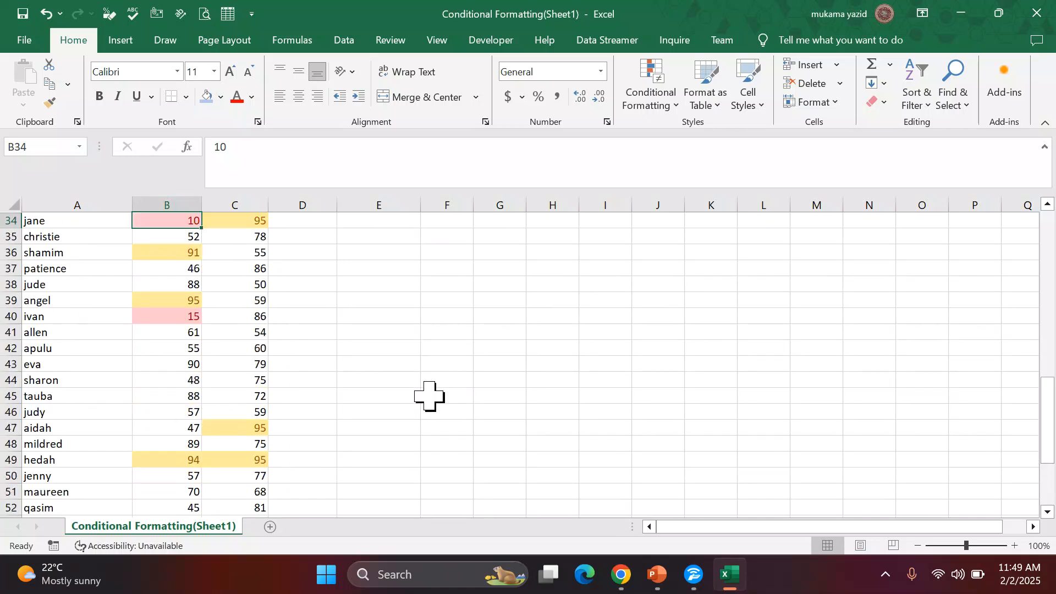
{"action": "scroll", "coordinate": [242, 363], "scroll_direction": "up", "scroll_amount": 3}
{"action": "scroll", "coordinate": [242, 363], "scroll_direction": "up", "scroll_amount": 8}
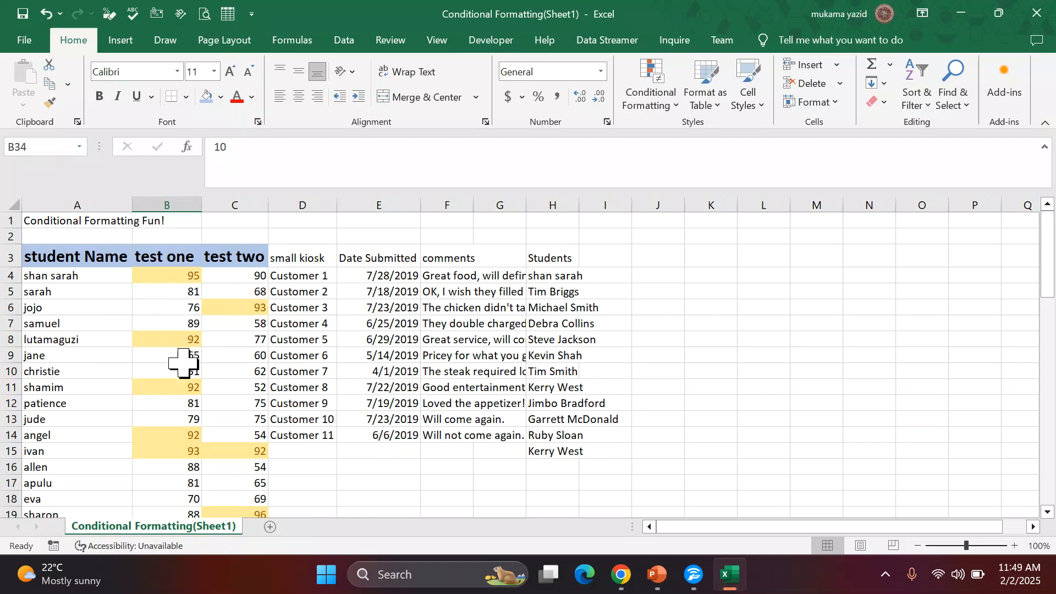
{"action": "scroll", "coordinate": [183, 359], "scroll_direction": "down", "scroll_amount": 3}
{"action": "scroll", "coordinate": [186, 360], "scroll_direction": "down", "scroll_amount": 6}
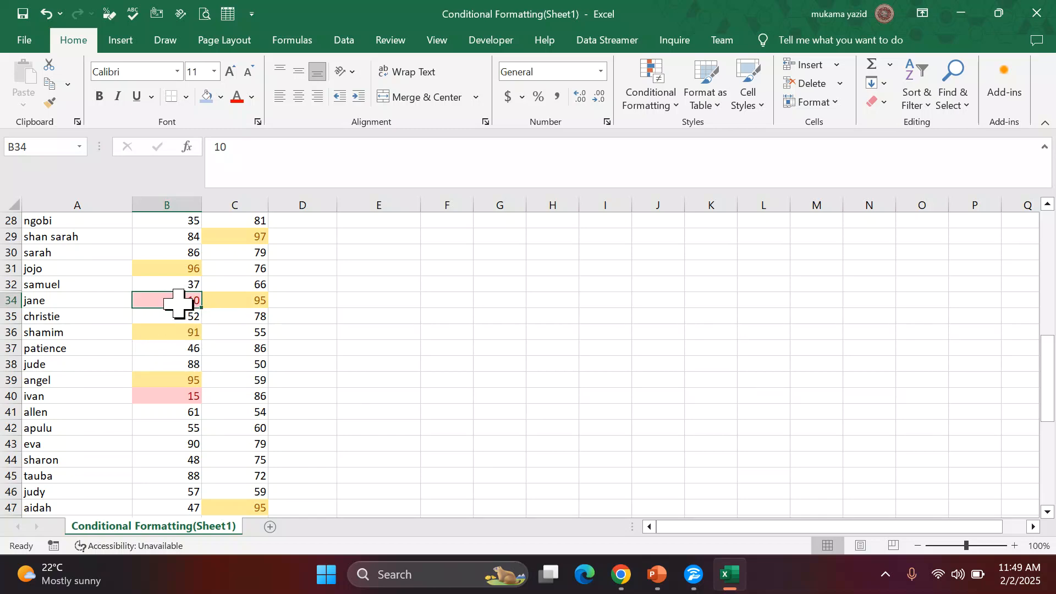
{"action": "scroll", "coordinate": [193, 385], "scroll_direction": "down", "scroll_amount": 2}
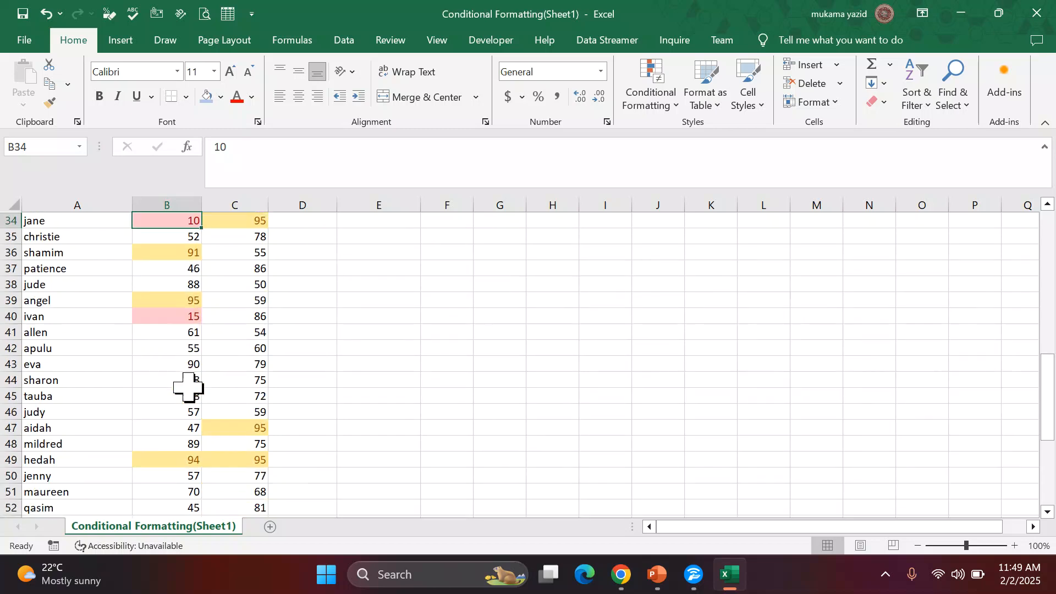
Start a Between highlighting rule for both test score columns, B4:C64, with limits 35 and 50
{"action": "scroll", "coordinate": [188, 387], "scroll_direction": "up", "scroll_amount": 2}
{"action": "scroll", "coordinate": [188, 386], "scroll_direction": "up", "scroll_amount": 9}
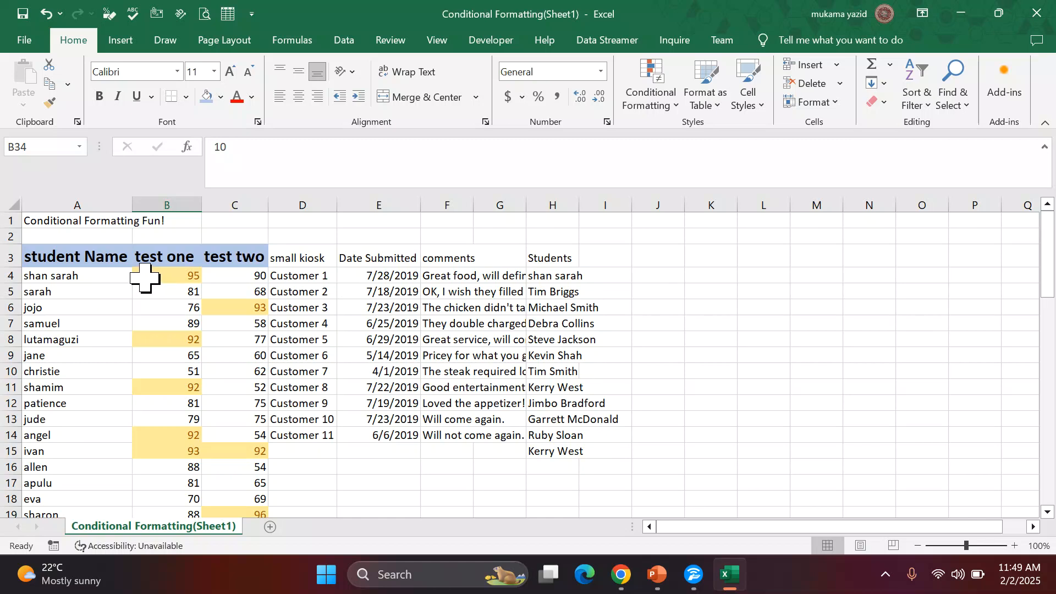
{"action": "left_click_drag", "start_coordinate": [145, 278], "coordinate": [245, 424]}
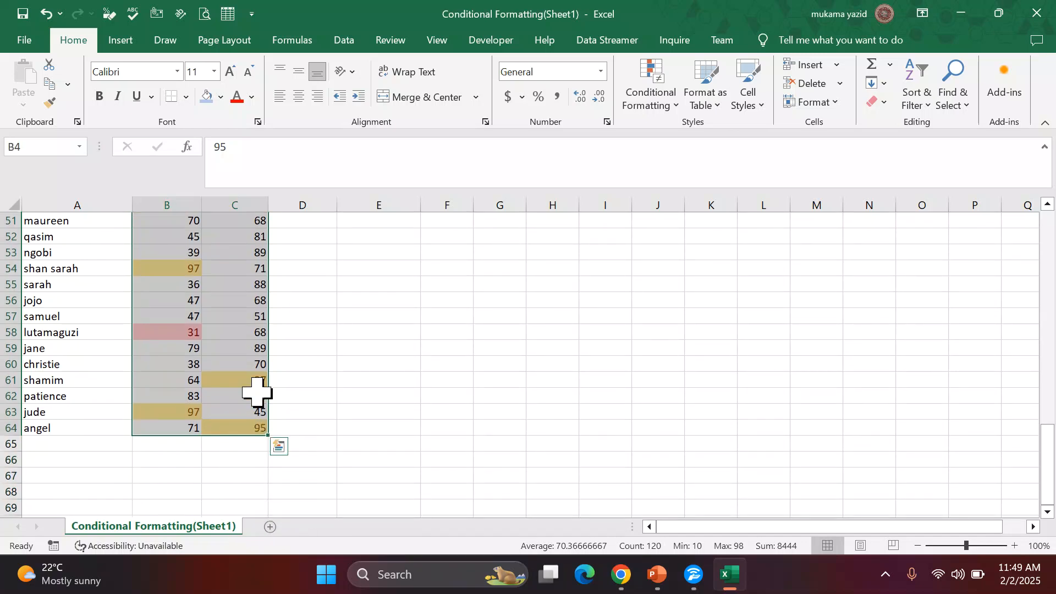
{"action": "left_click", "coordinate": [680, 105]}
{"action": "mouse_move", "coordinate": [687, 132]}
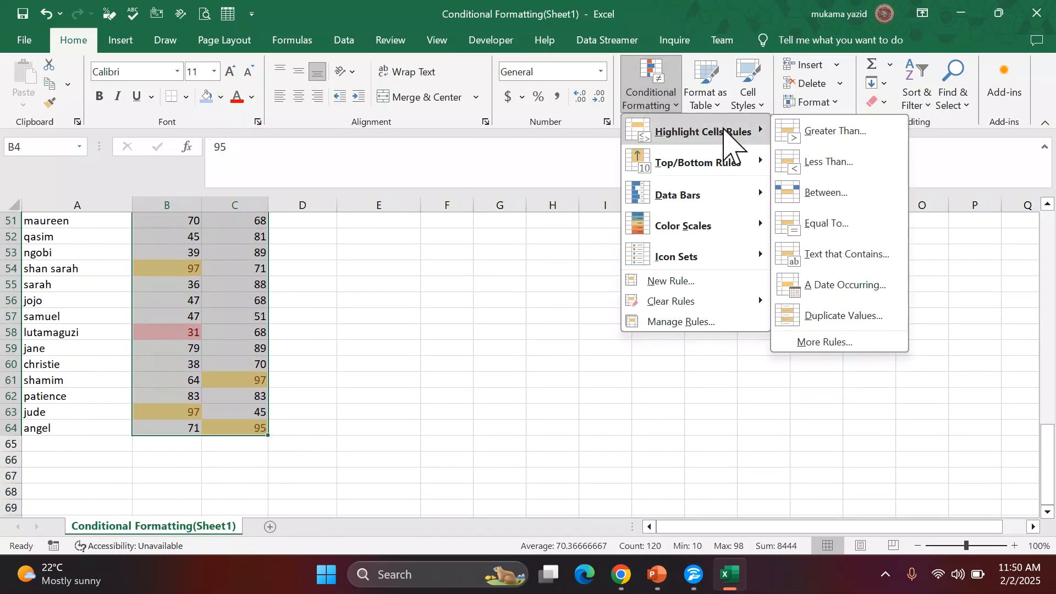
{"action": "left_click", "coordinate": [816, 194]}
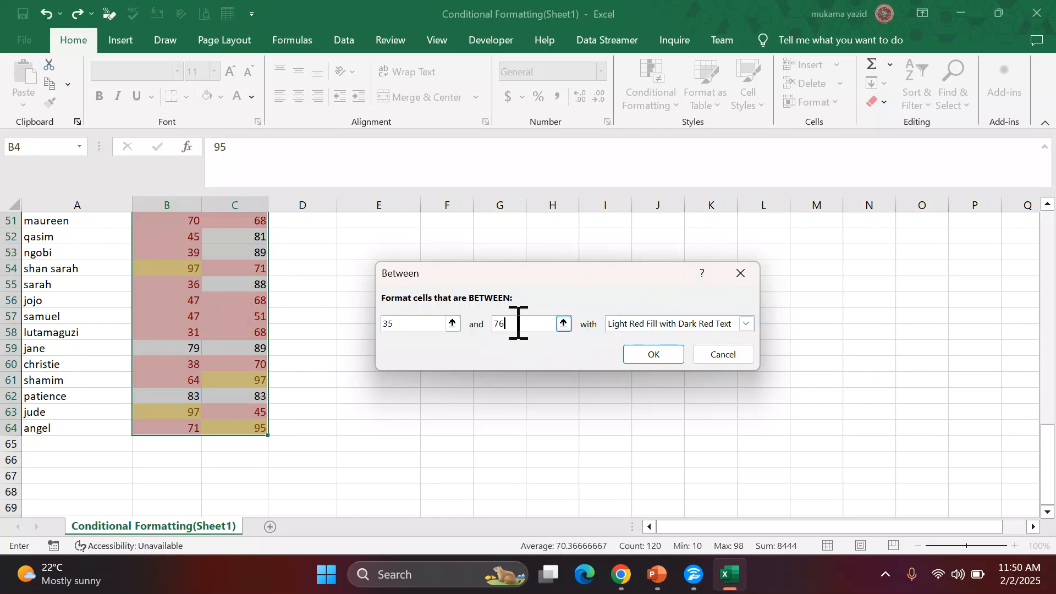
{"action": "key", "text": "BackSpace"}
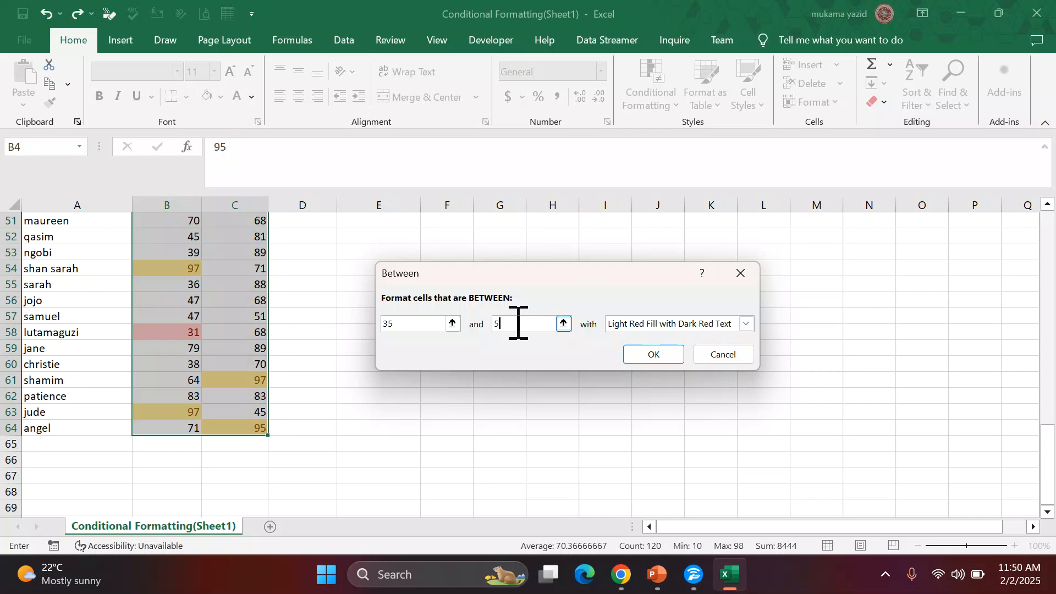
{"action": "type", "text": "0"}
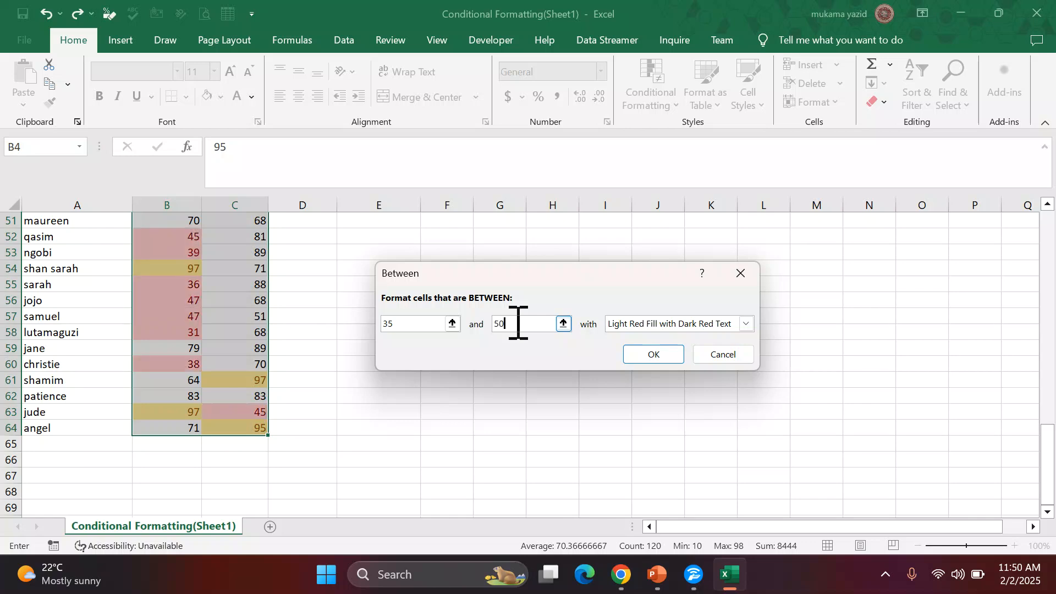
Choose a custom format for the Between rule with bold, red, double-underlined text
{"action": "left_click", "coordinate": [746, 324]}
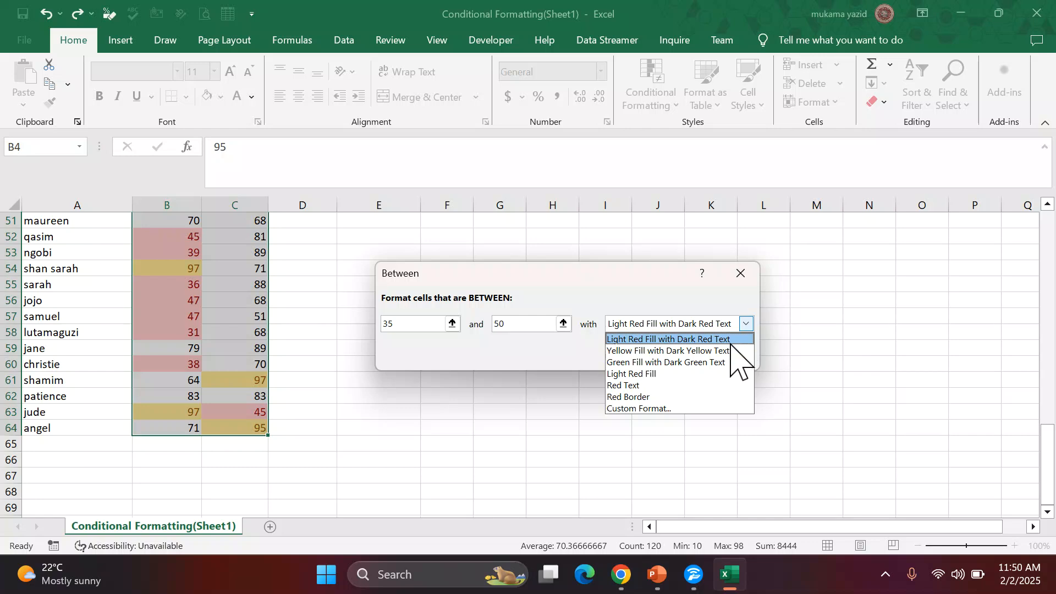
{"action": "left_click", "coordinate": [654, 409]}
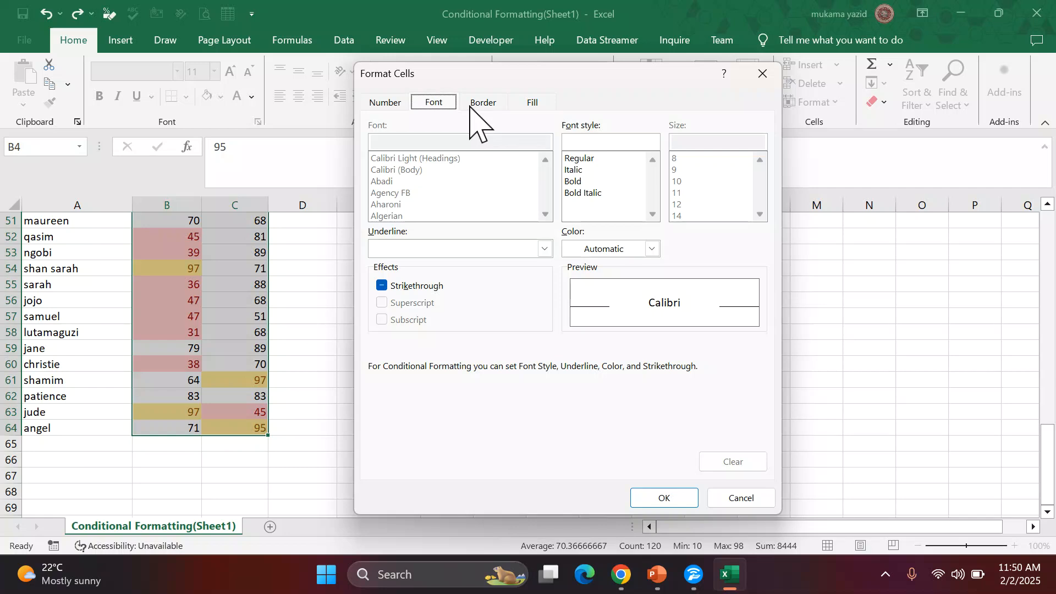
{"action": "left_click", "coordinate": [574, 182]}
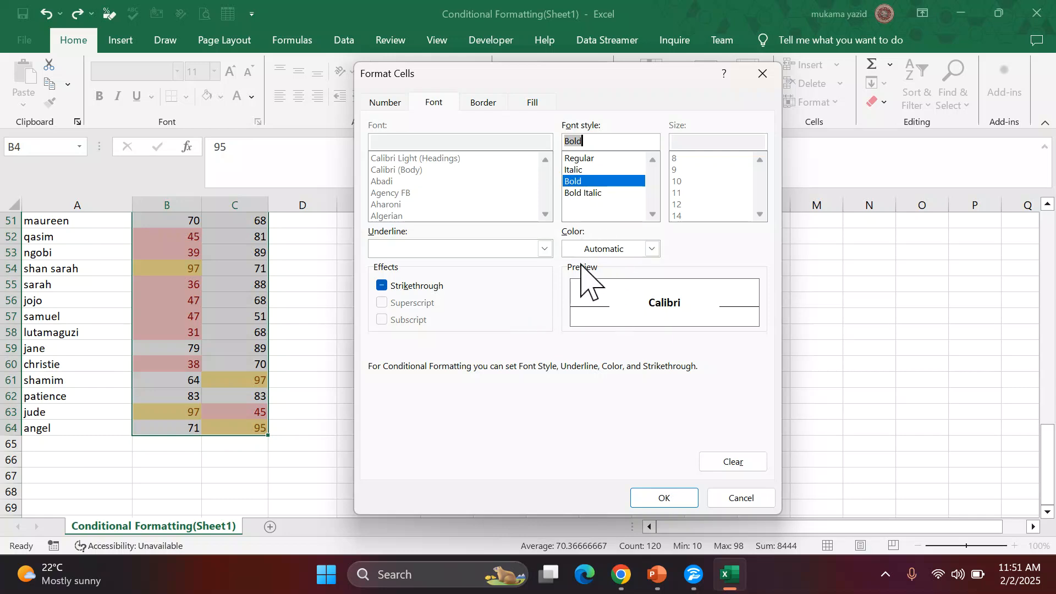
{"action": "left_click", "coordinate": [652, 249]}
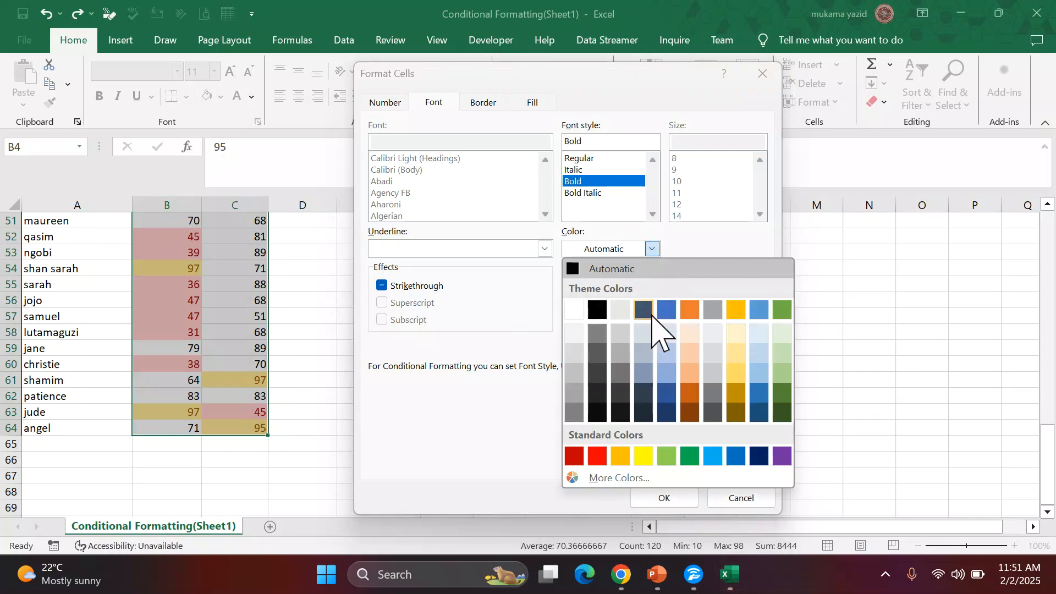
{"action": "left_click", "coordinate": [597, 456]}
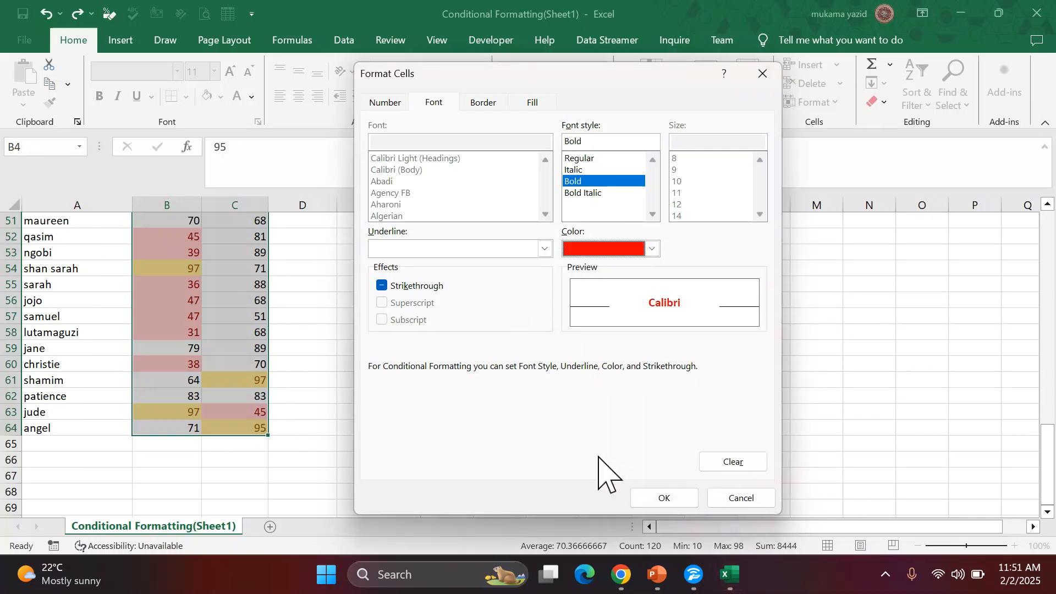
{"action": "left_click", "coordinate": [545, 249]}
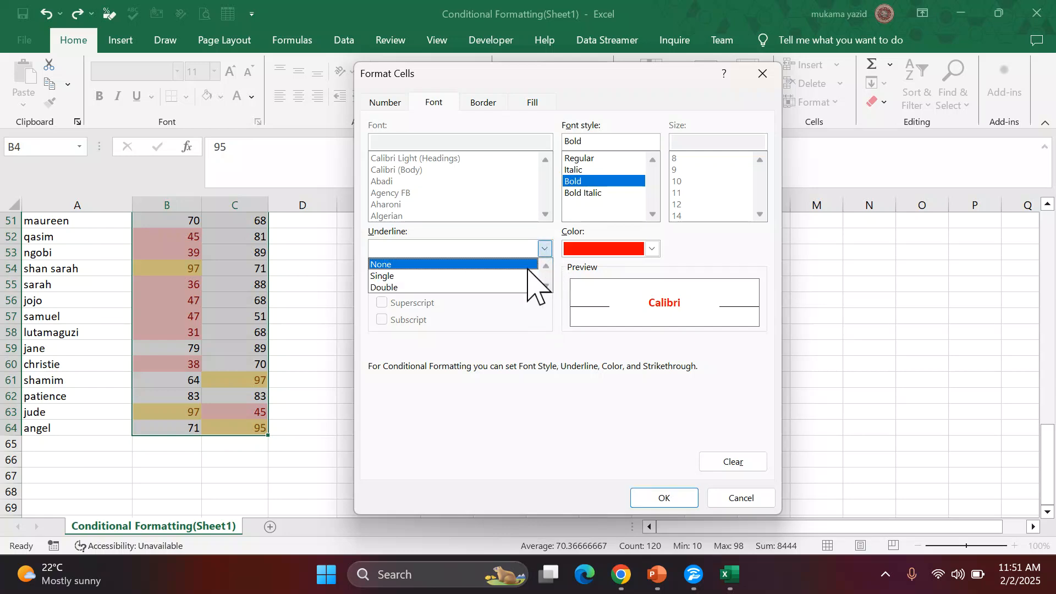
{"action": "left_click", "coordinate": [446, 287]}
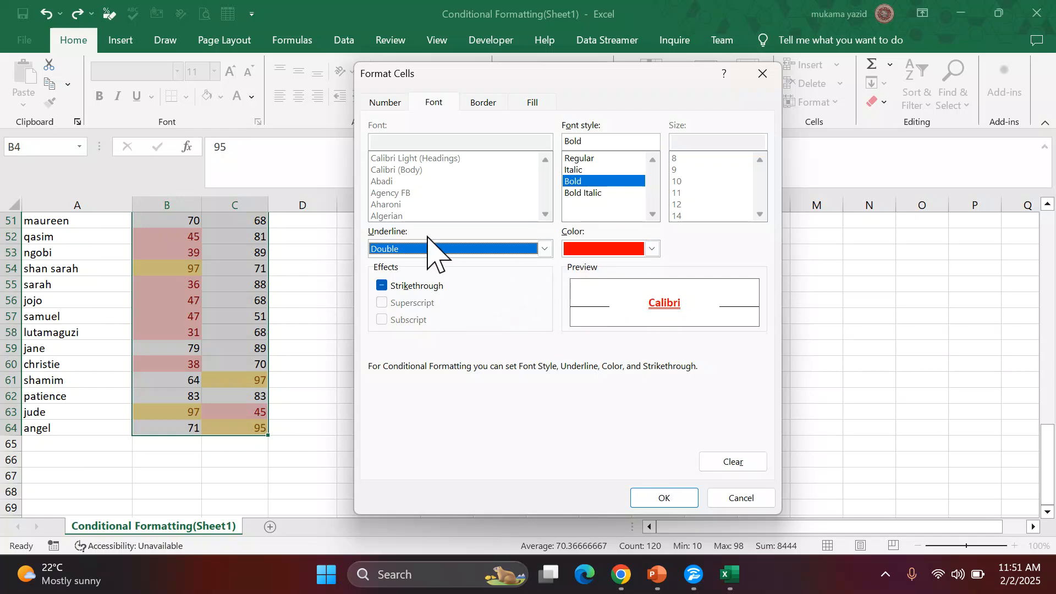
Give the rule's custom format a light gray fill, apply the rule to the scores and deselect the range
{"action": "left_click", "coordinate": [436, 103]}
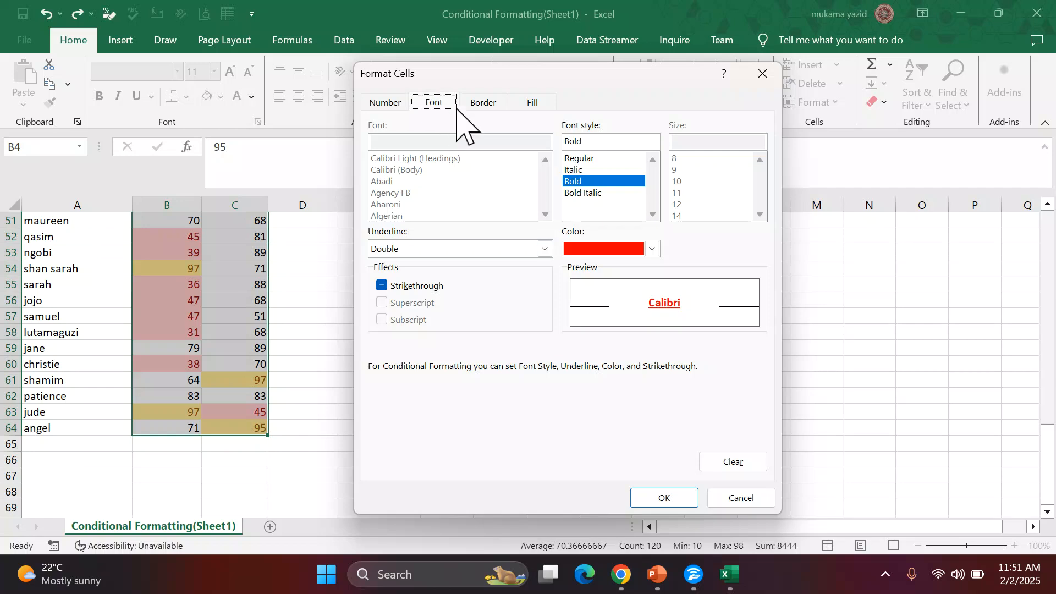
{"action": "left_click", "coordinate": [488, 104]}
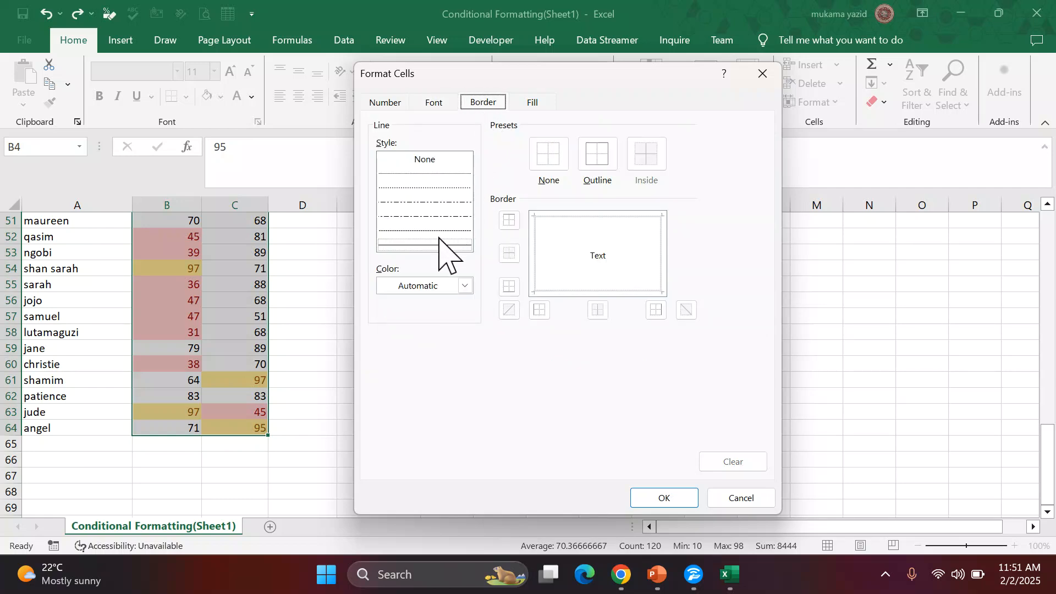
{"action": "left_click", "coordinate": [532, 103]}
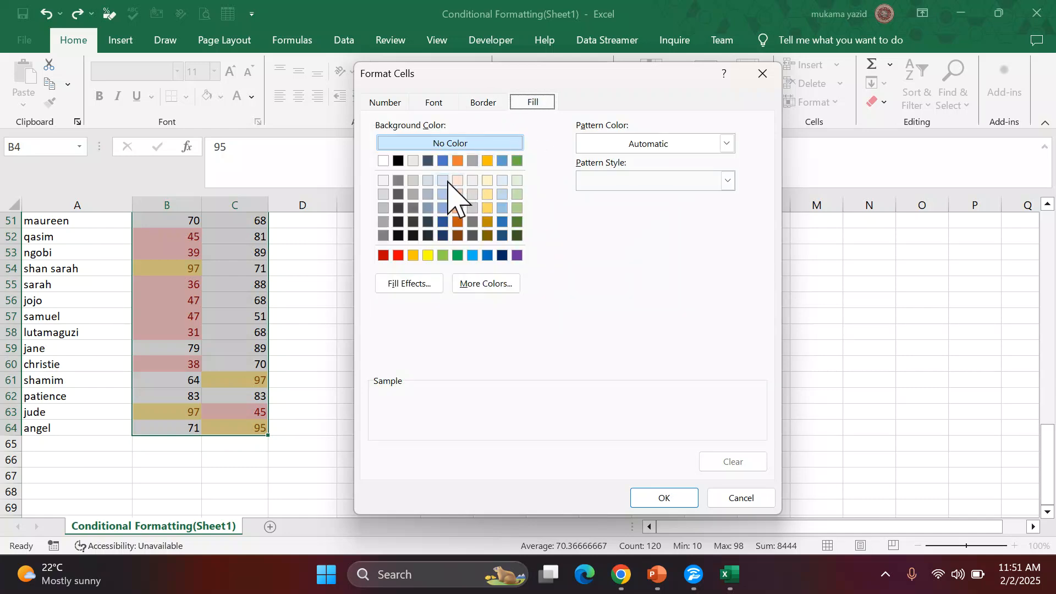
{"action": "left_click", "coordinate": [413, 195]}
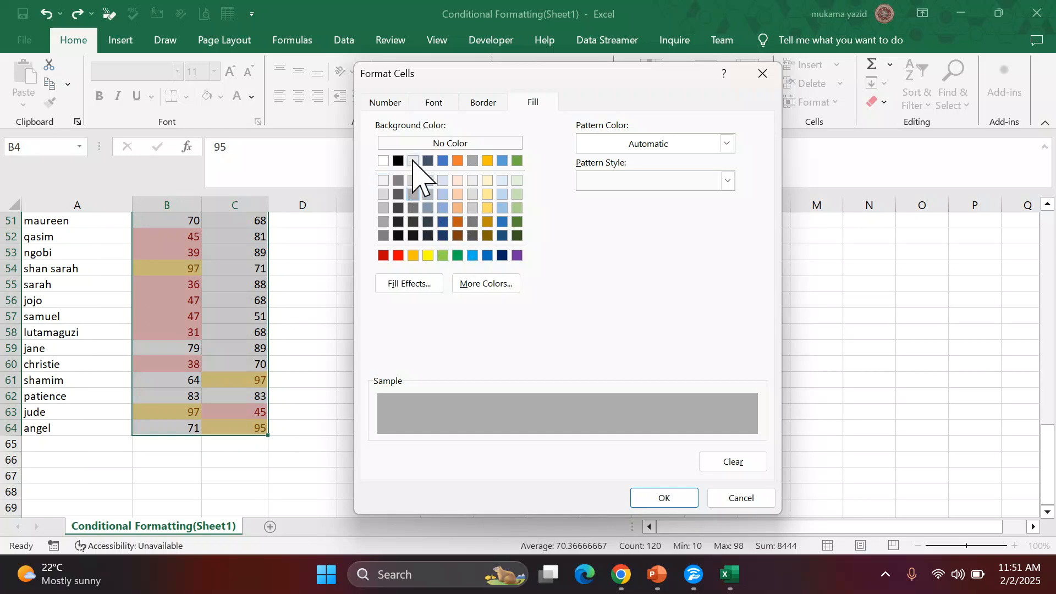
{"action": "left_click", "coordinate": [413, 160]}
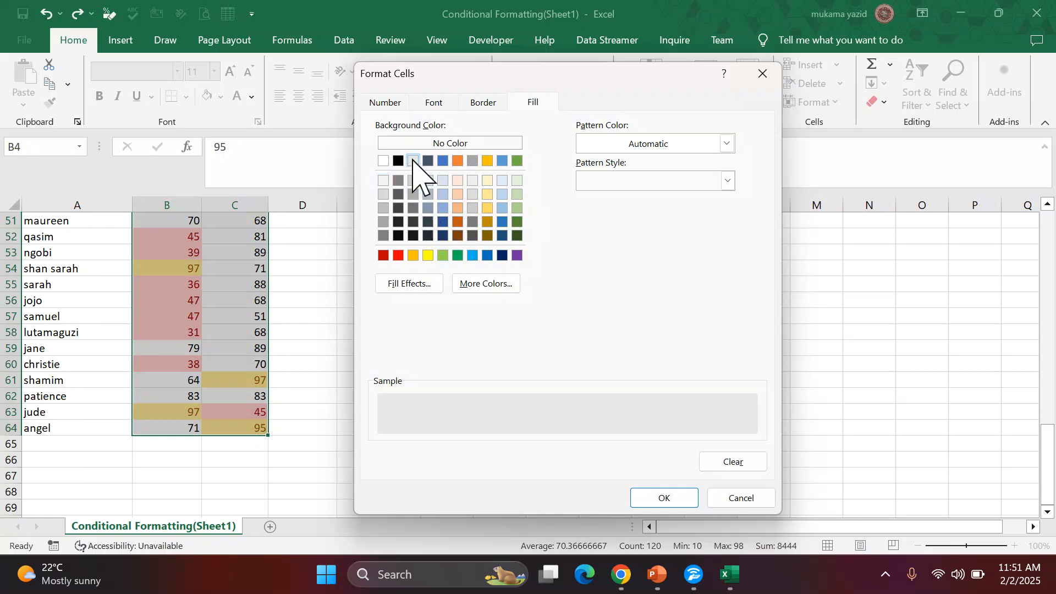
{"action": "left_click", "coordinate": [664, 498]}
{"action": "left_click", "coordinate": [647, 353]}
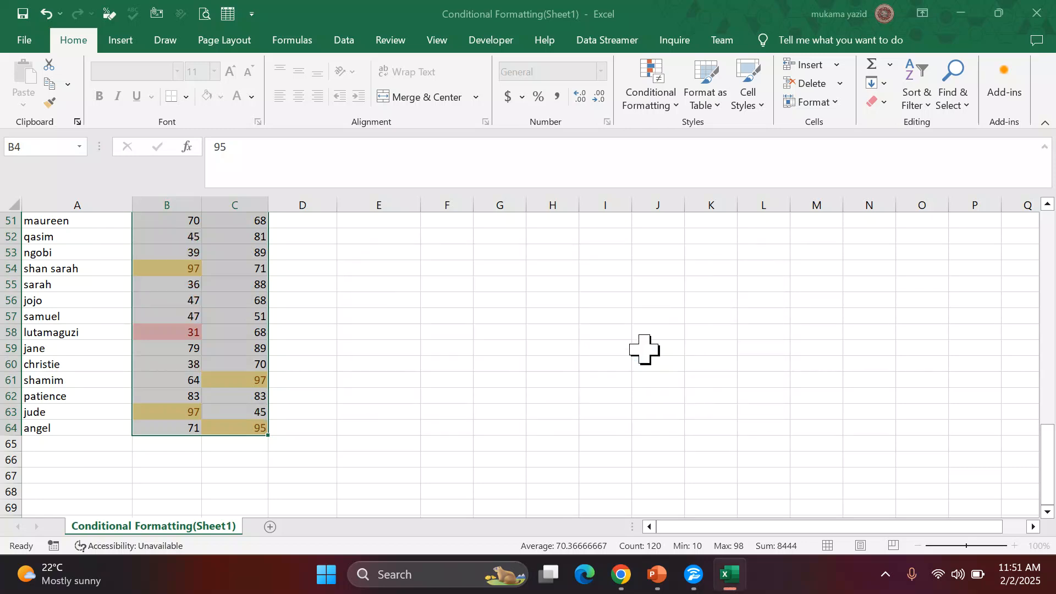
{"action": "left_click", "coordinate": [351, 410]}
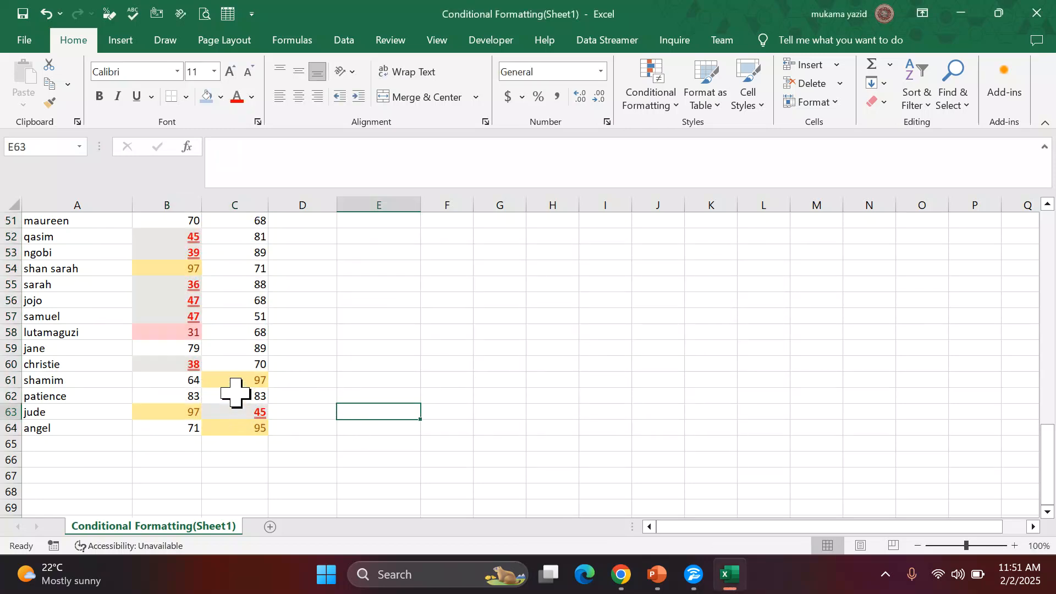
Examine both test score columns from the last student to the first for cells formatted by the Between rule
{"action": "scroll", "coordinate": [242, 392], "scroll_direction": "up", "scroll_amount": 3}
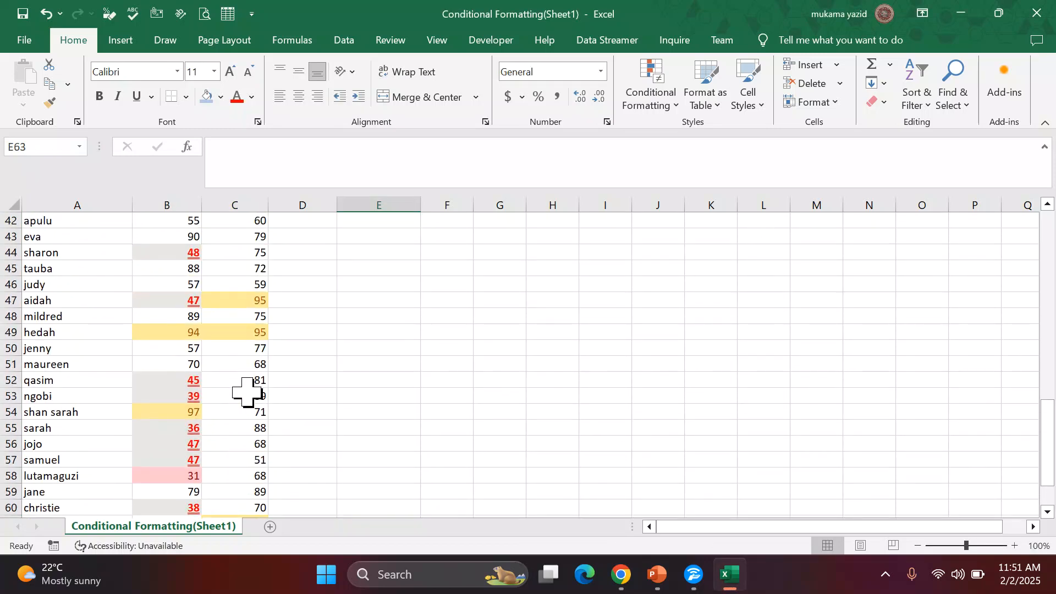
{"action": "scroll", "coordinate": [247, 392], "scroll_direction": "down", "scroll_amount": 1}
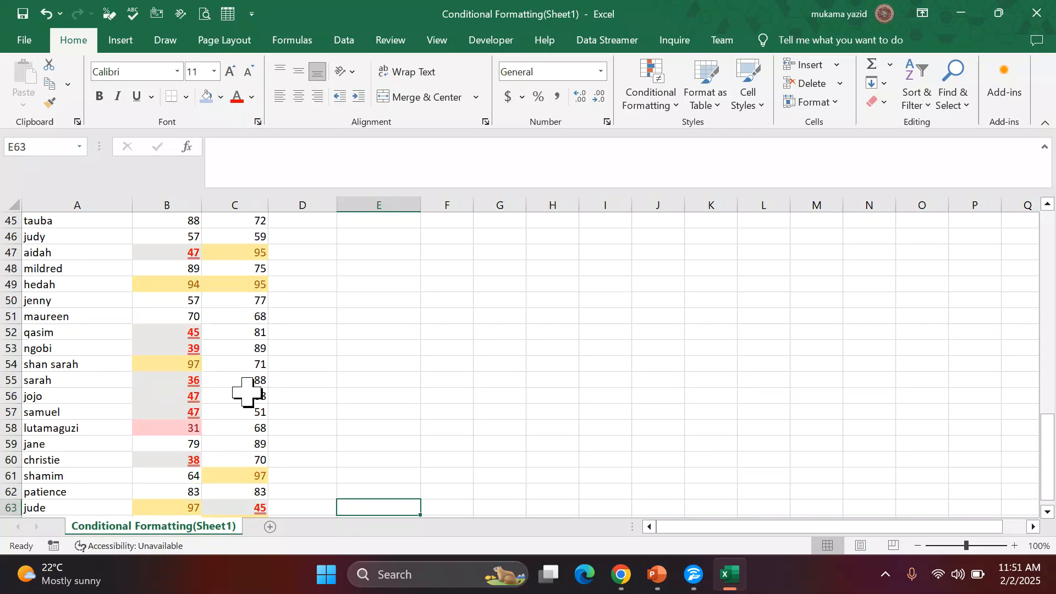
{"action": "scroll", "coordinate": [247, 392], "scroll_direction": "down", "scroll_amount": 3}
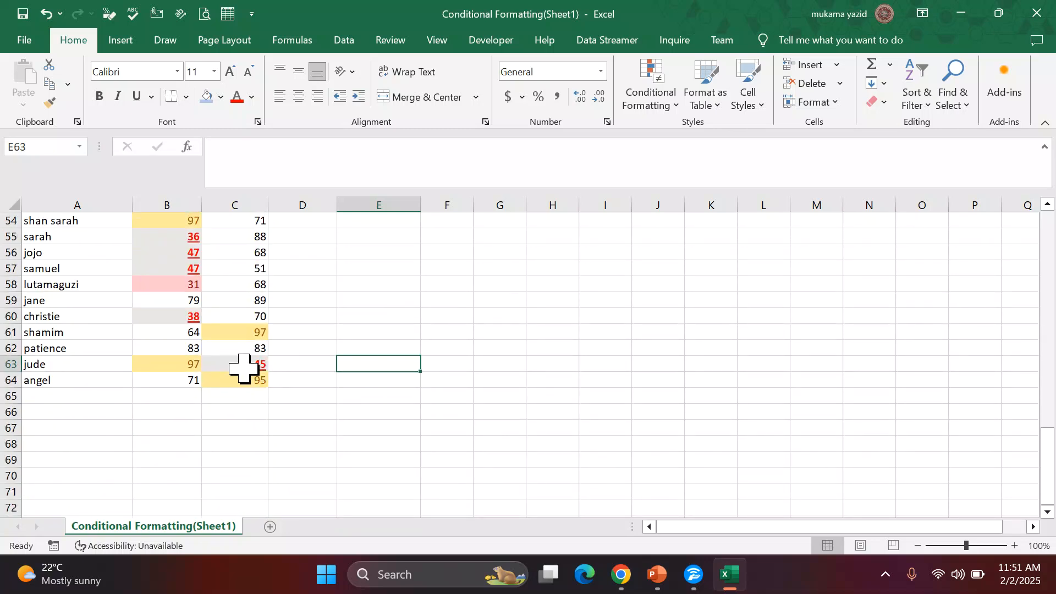
{"action": "scroll", "coordinate": [244, 369], "scroll_direction": "up", "scroll_amount": 7}
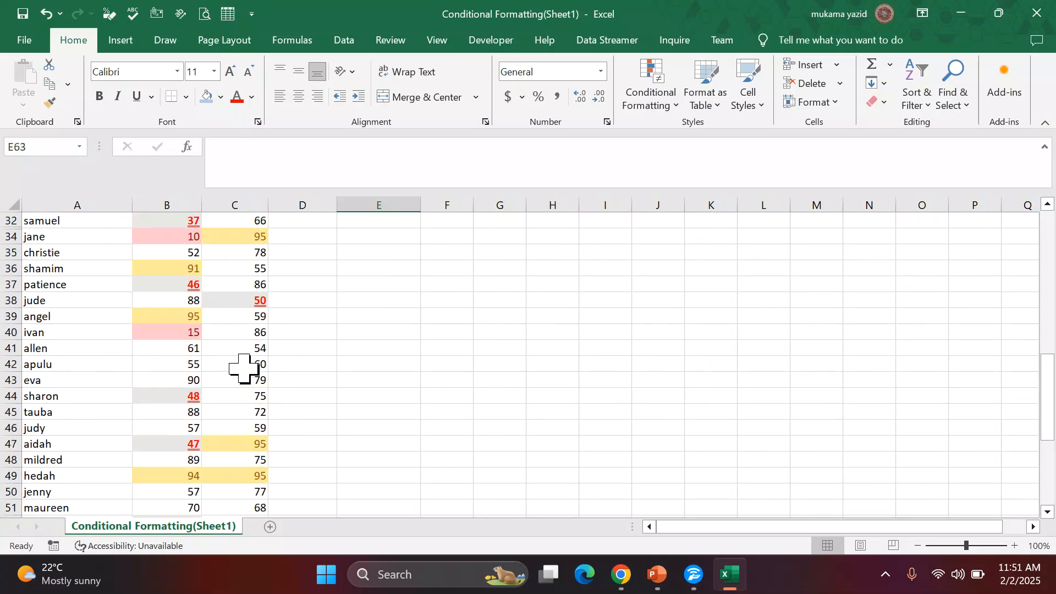
{"action": "scroll", "coordinate": [207, 393], "scroll_direction": "up", "scroll_amount": 4}
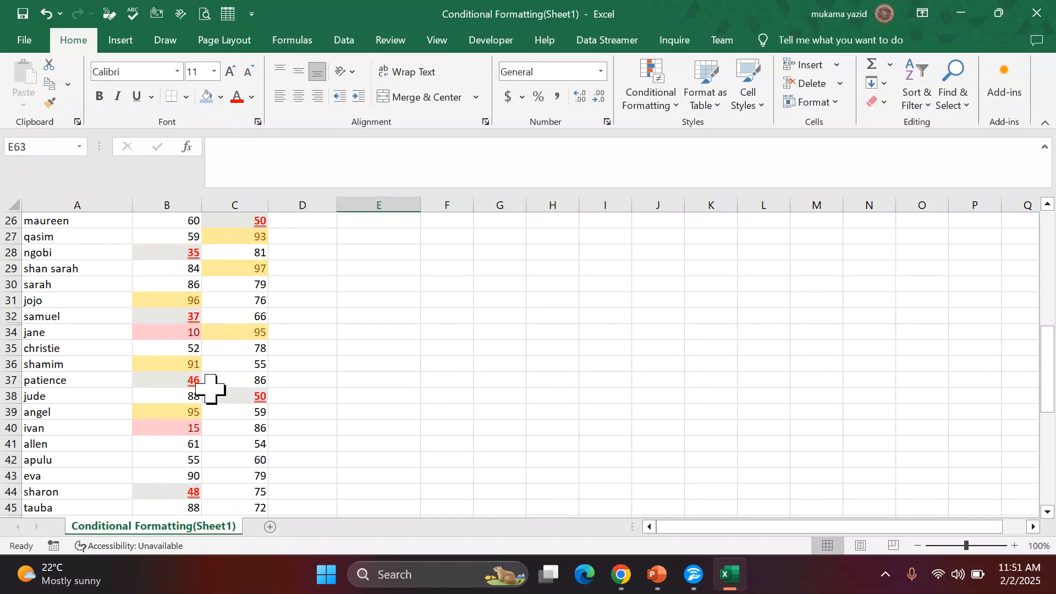
{"action": "scroll", "coordinate": [209, 385], "scroll_direction": "up", "scroll_amount": 6}
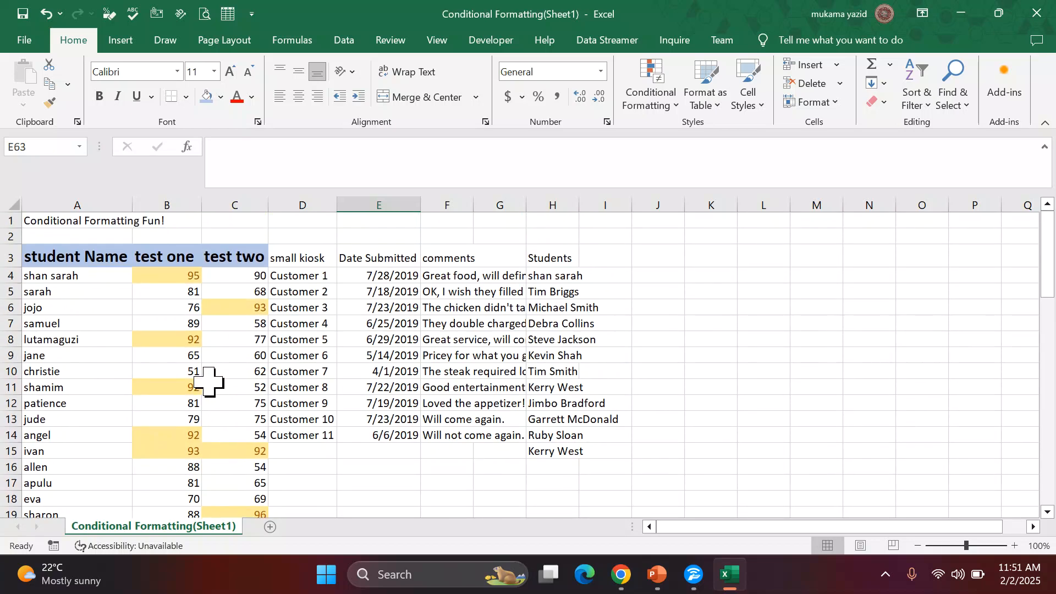
Select both test score columns, B4:C64, and review the scores from the last student back to the first
{"action": "left_click_drag", "start_coordinate": [146, 275], "coordinate": [236, 438]}
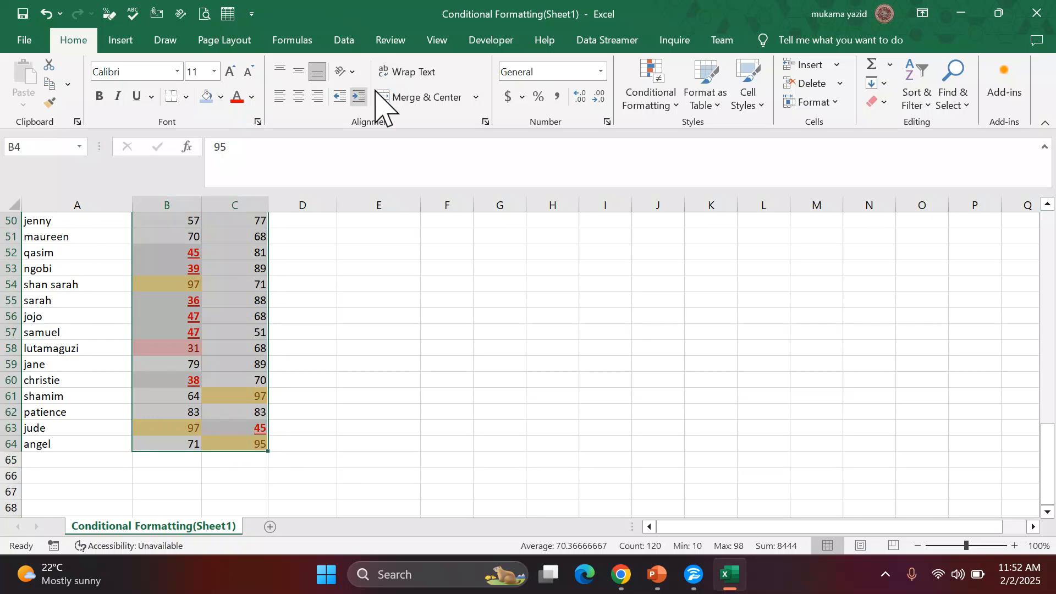
{"action": "left_click", "coordinate": [670, 102]}
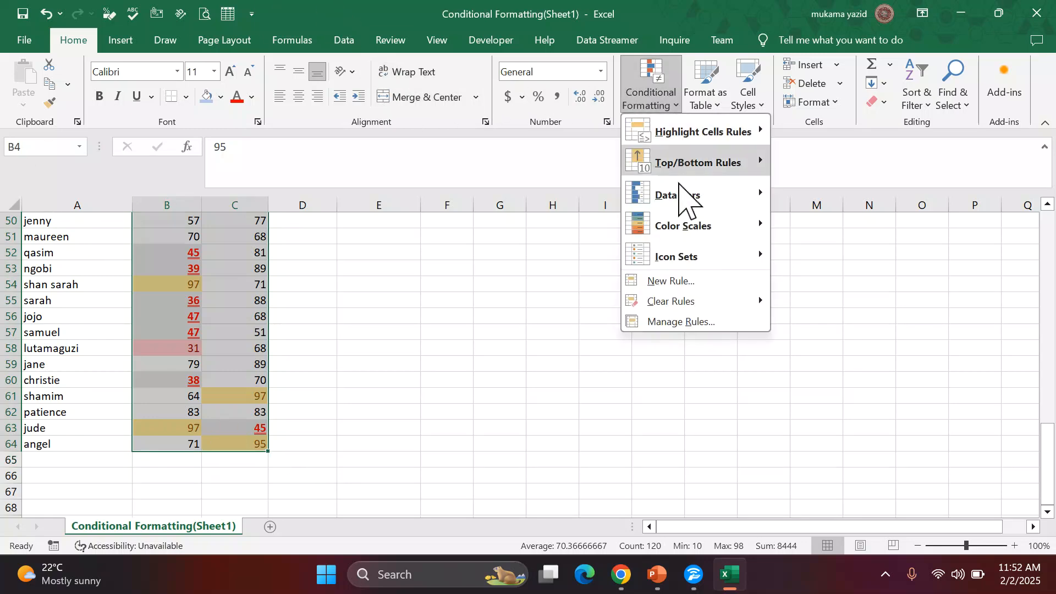
{"action": "mouse_move", "coordinate": [677, 132]}
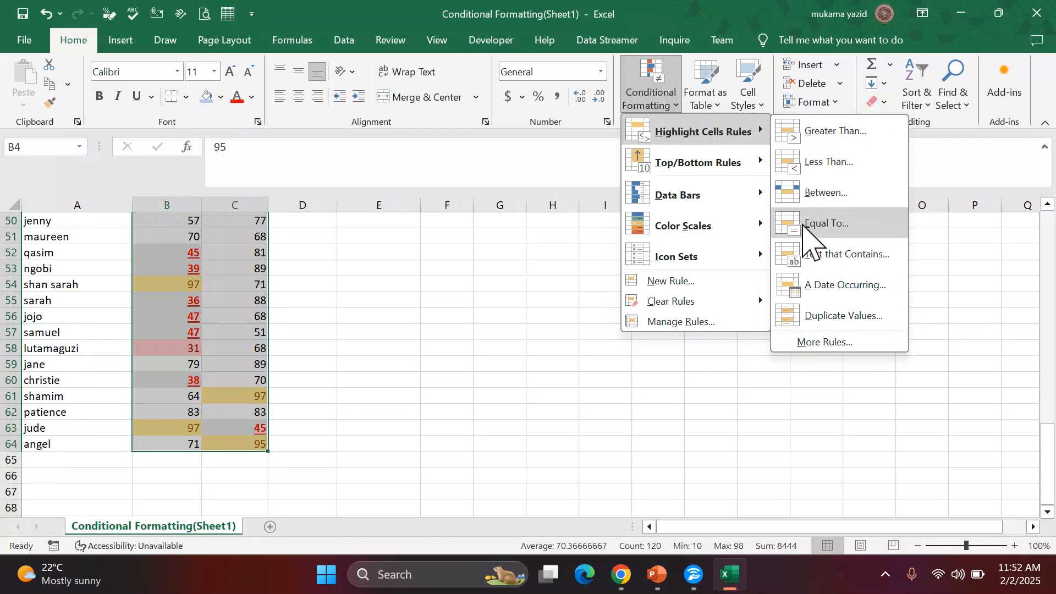
{"action": "left_click", "coordinate": [509, 346]}
{"action": "scroll", "coordinate": [218, 275], "scroll_direction": "up", "scroll_amount": 6}
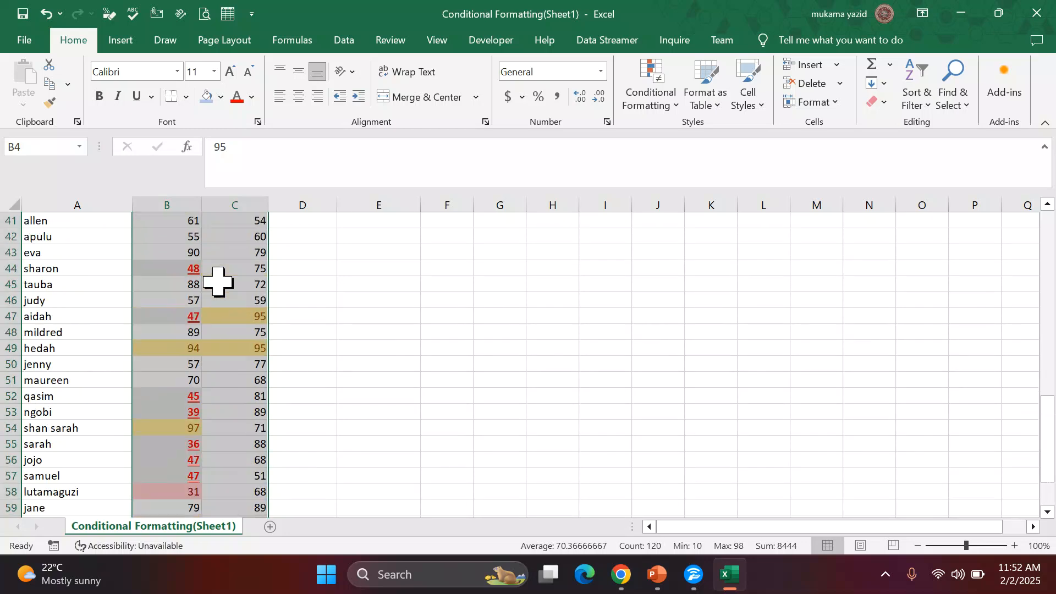
{"action": "scroll", "coordinate": [219, 266], "scroll_direction": "up", "scroll_amount": 5}
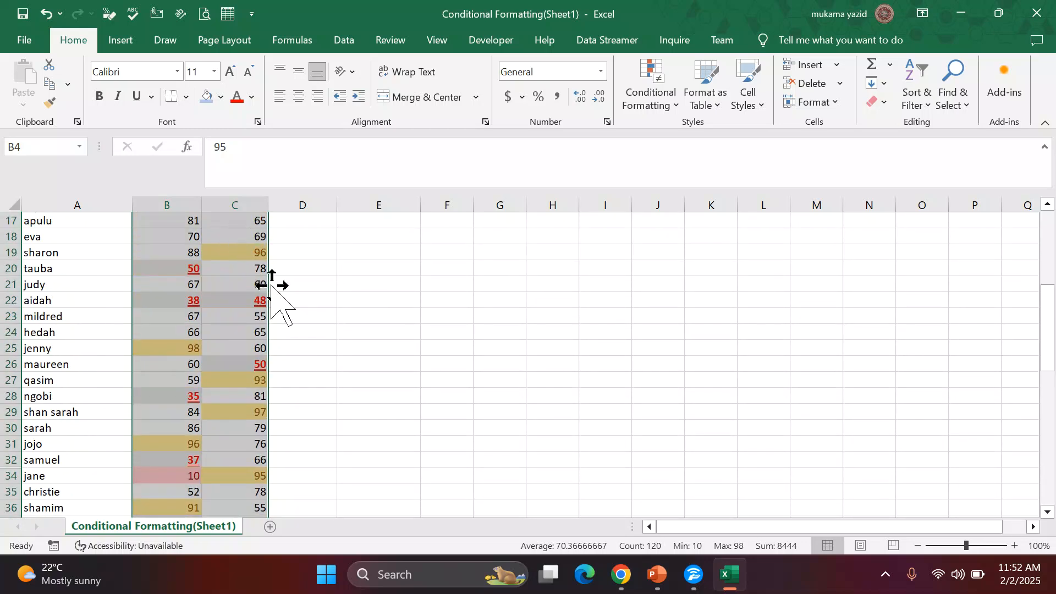
{"action": "scroll", "coordinate": [159, 274], "scroll_direction": "up", "scroll_amount": 4}
{"action": "scroll", "coordinate": [227, 292], "scroll_direction": "up", "scroll_amount": 1}
{"action": "scroll", "coordinate": [321, 368], "scroll_direction": "down", "scroll_amount": 2}
{"action": "scroll", "coordinate": [328, 373], "scroll_direction": "down", "scroll_amount": 1}
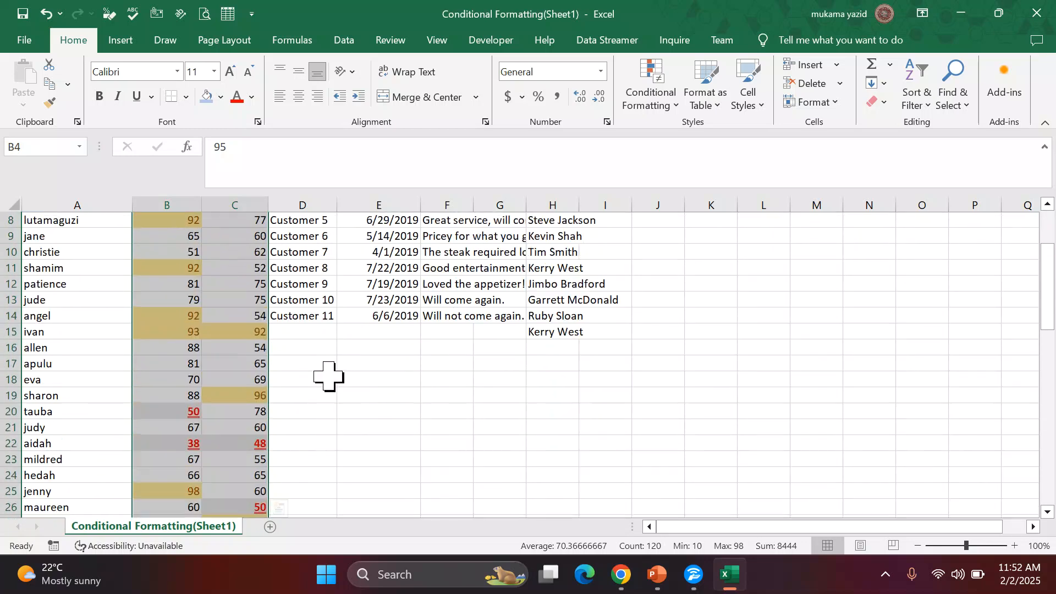
{"action": "scroll", "coordinate": [292, 312], "scroll_direction": "up", "scroll_amount": 3}
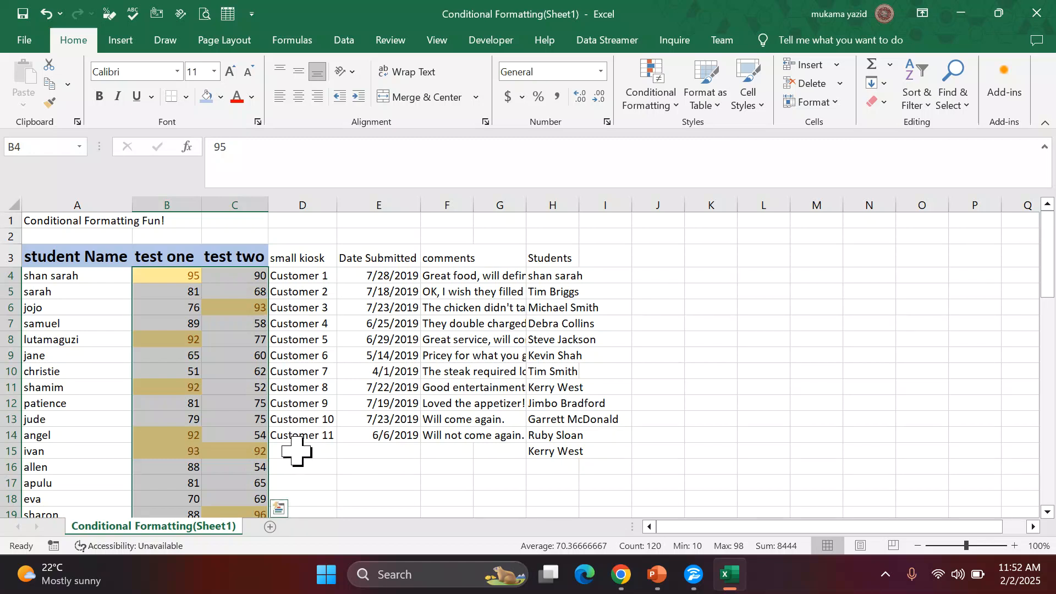
Highlight scores equal to 90 in both test columns with Green Fill with Dark Green Text, then deselect the range
{"action": "left_click", "coordinate": [678, 107]}
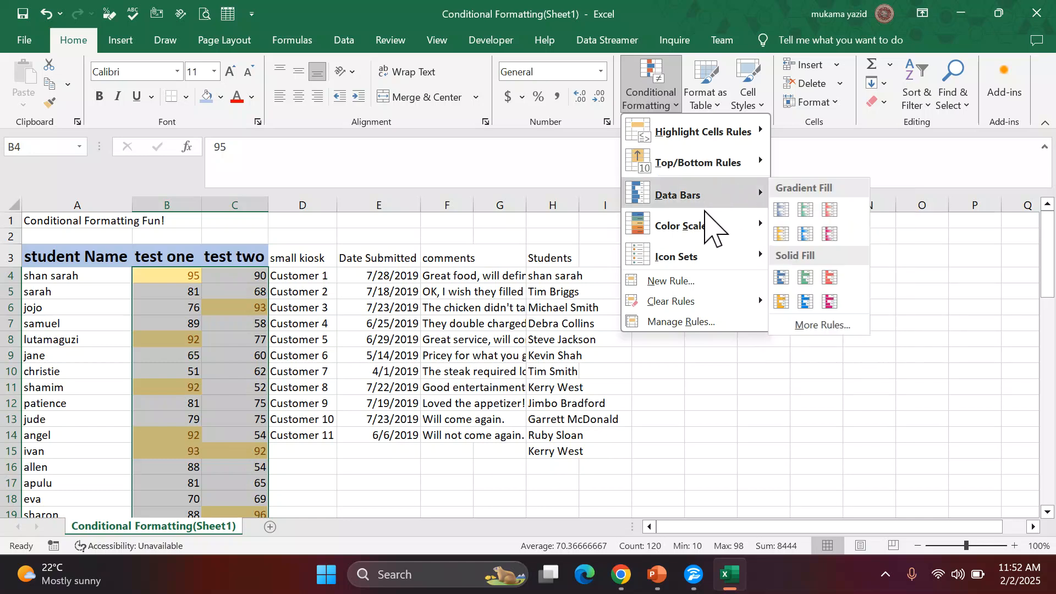
{"action": "mouse_move", "coordinate": [715, 134]}
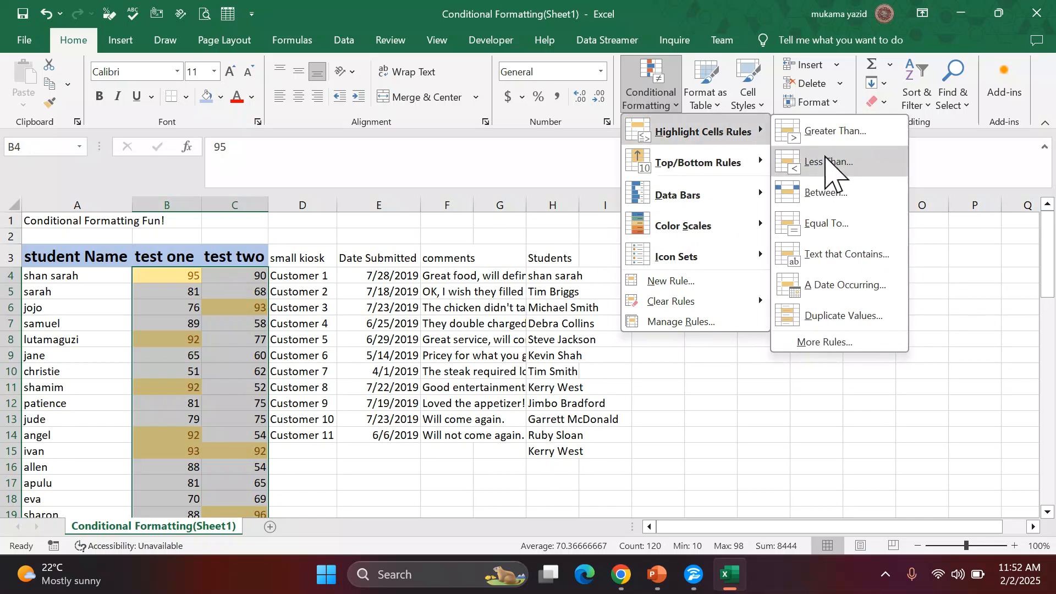
{"action": "left_click", "coordinate": [825, 224]}
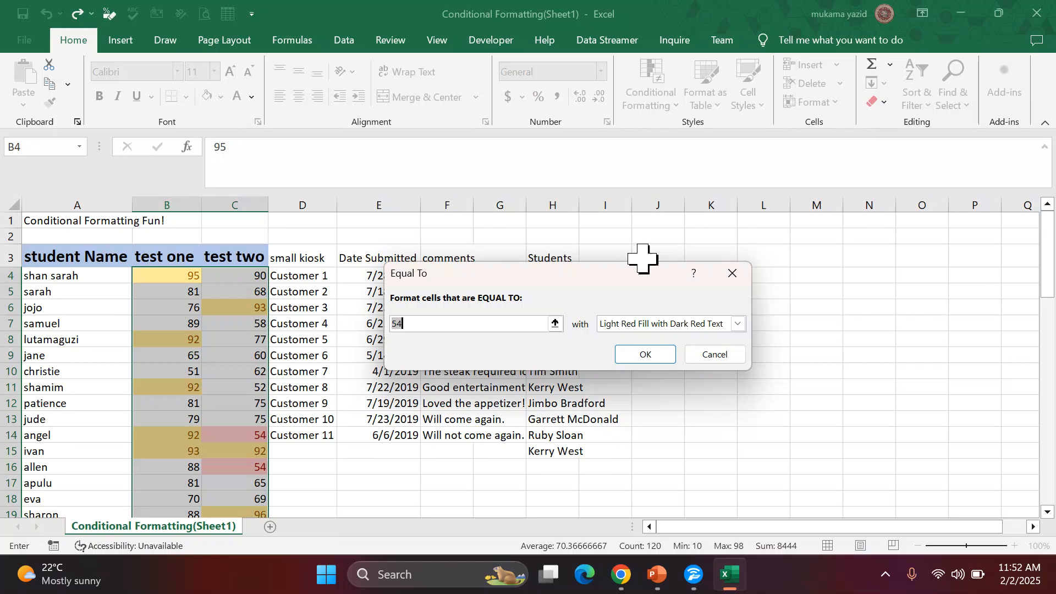
{"action": "type", "text": "90"}
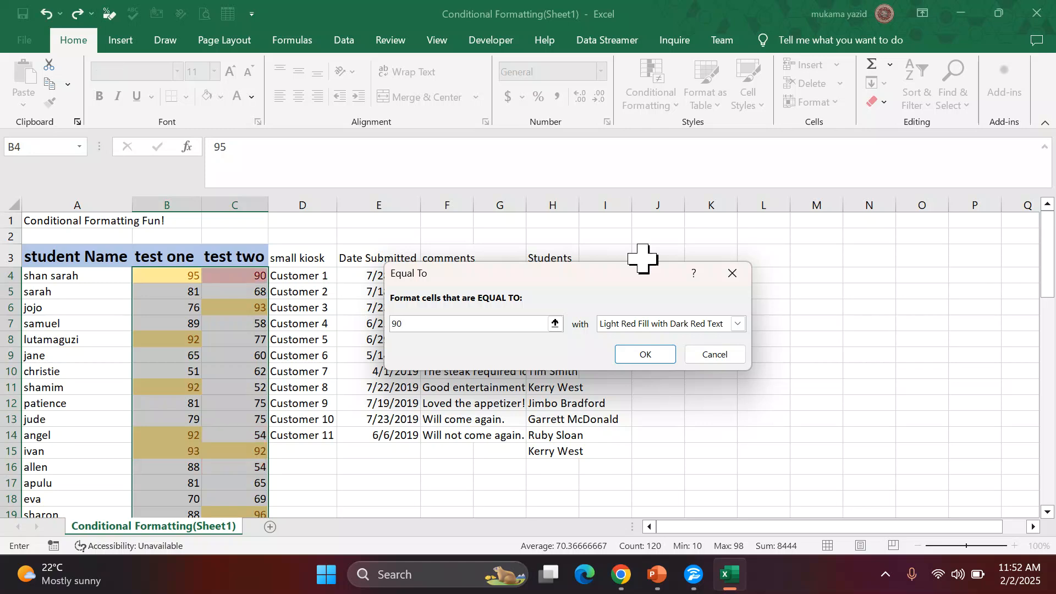
{"action": "left_click", "coordinate": [733, 329]}
{"action": "left_click", "coordinate": [735, 326]}
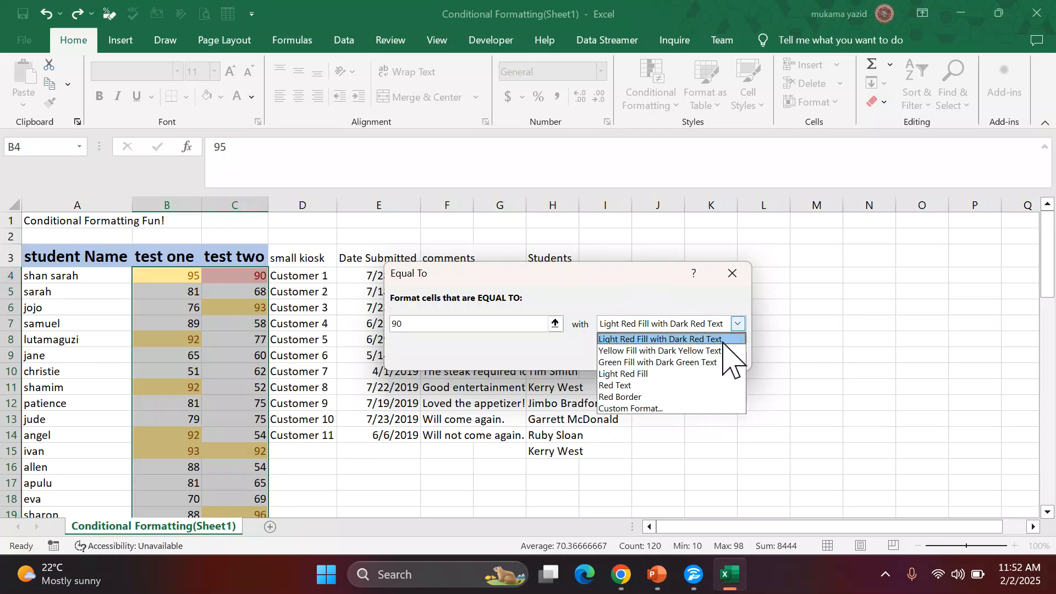
{"action": "left_click", "coordinate": [683, 362]}
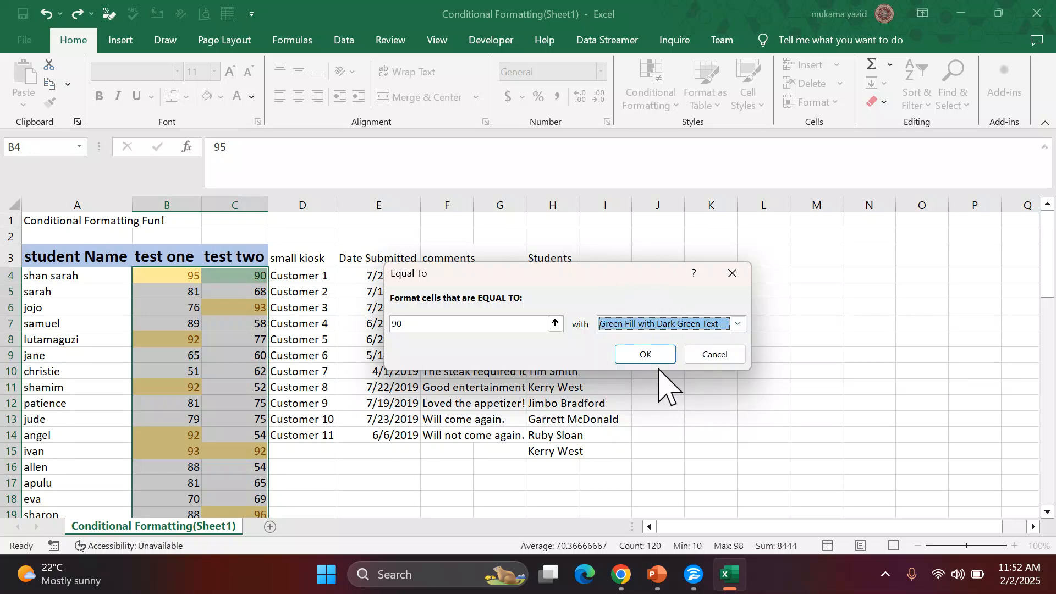
{"action": "left_click", "coordinate": [646, 355]}
{"action": "left_click", "coordinate": [687, 341]}
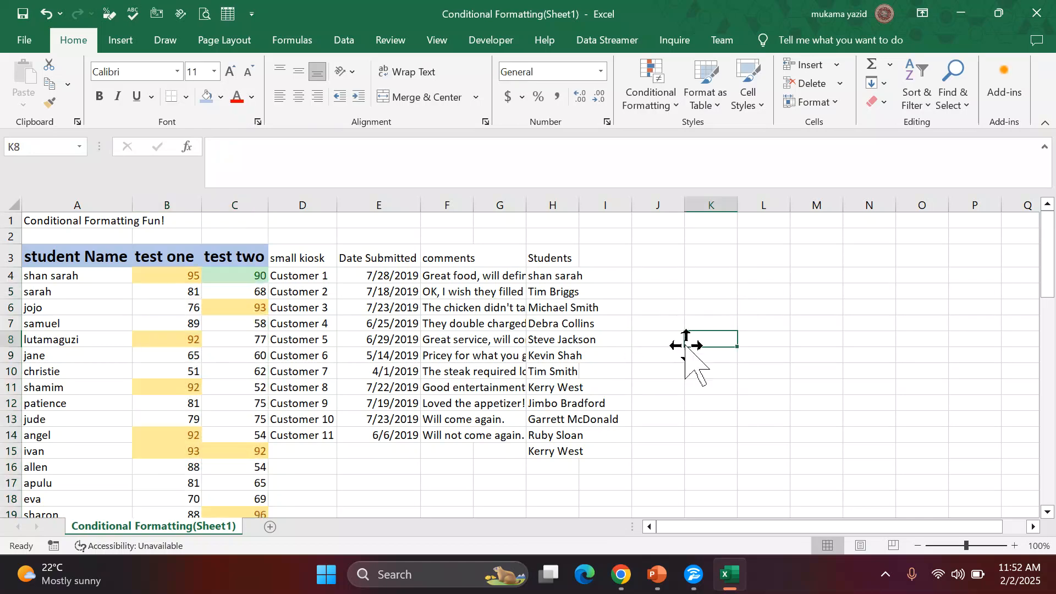
Examine both test score columns down to the last student and back for cells formatted by the Equal To rule
{"action": "scroll", "coordinate": [300, 423], "scroll_direction": "down", "scroll_amount": 5}
{"action": "scroll", "coordinate": [300, 424], "scroll_direction": "down", "scroll_amount": 6}
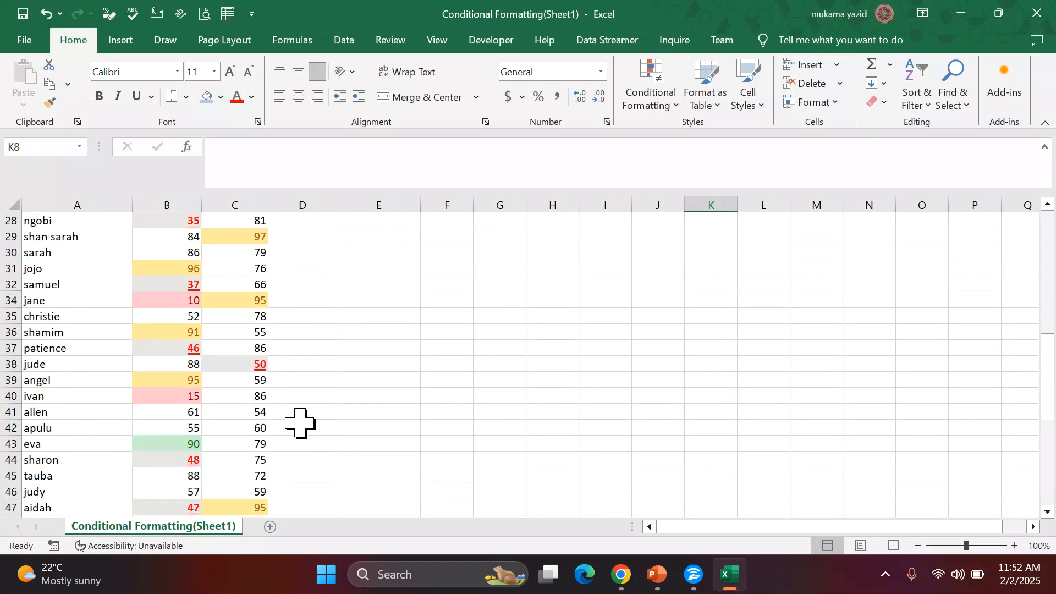
{"action": "scroll", "coordinate": [207, 379], "scroll_direction": "down", "scroll_amount": 5}
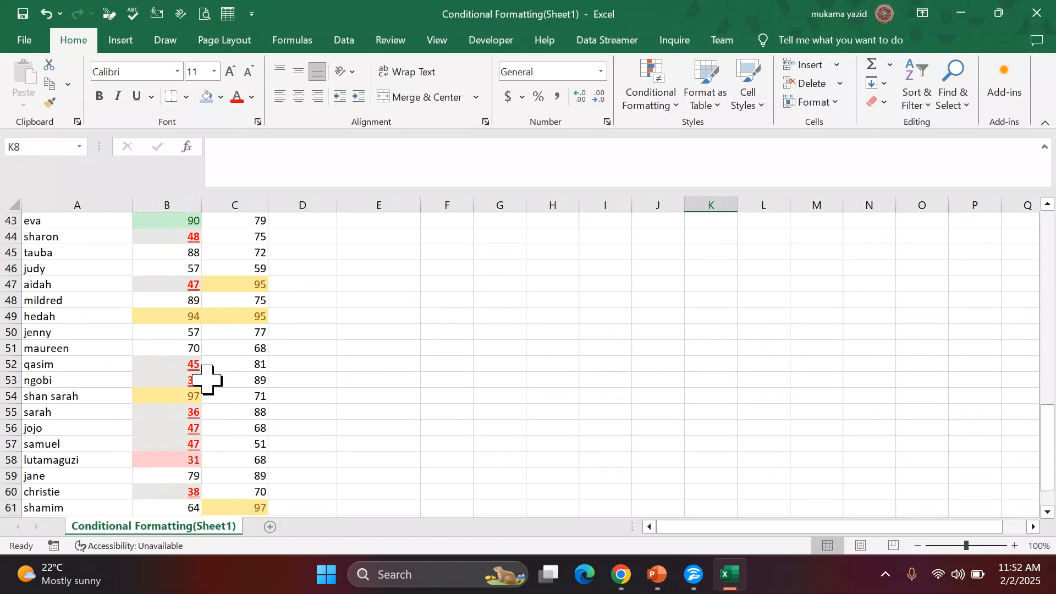
{"action": "scroll", "coordinate": [176, 346], "scroll_direction": "up", "scroll_amount": 2}
{"action": "scroll", "coordinate": [318, 318], "scroll_direction": "up", "scroll_amount": 14}
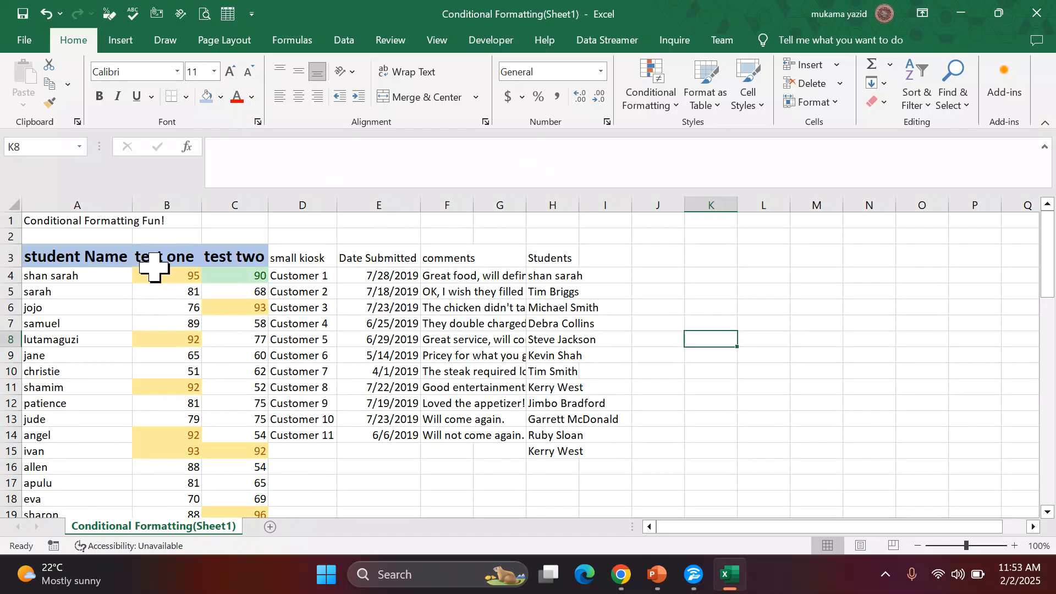
{"action": "left_click_drag", "start_coordinate": [182, 272], "coordinate": [208, 429]}
{"action": "left_click", "coordinate": [359, 355]}
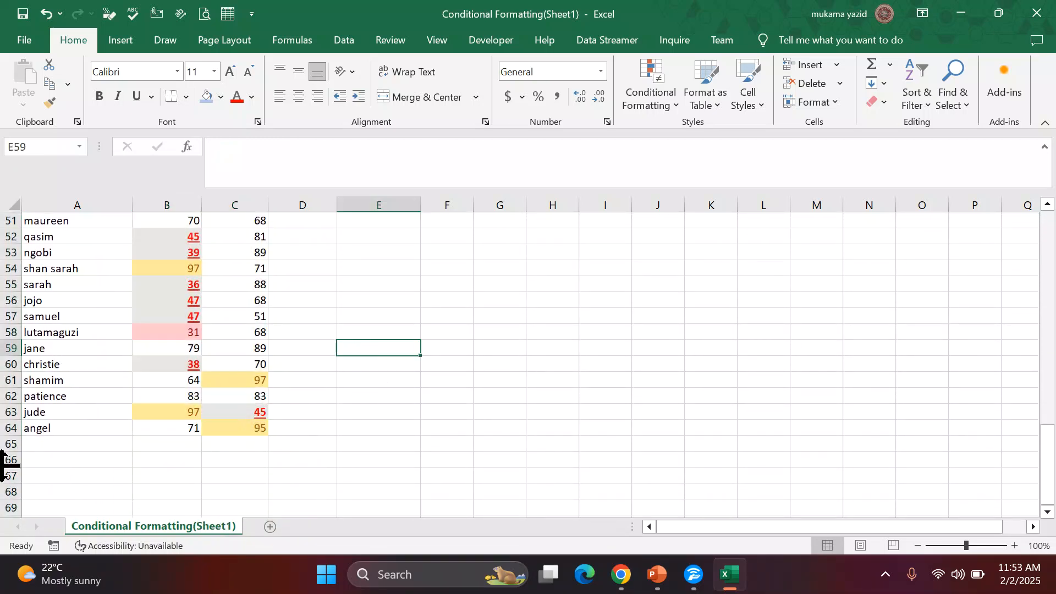
{"action": "scroll", "coordinate": [207, 365], "scroll_direction": "up", "scroll_amount": 9}
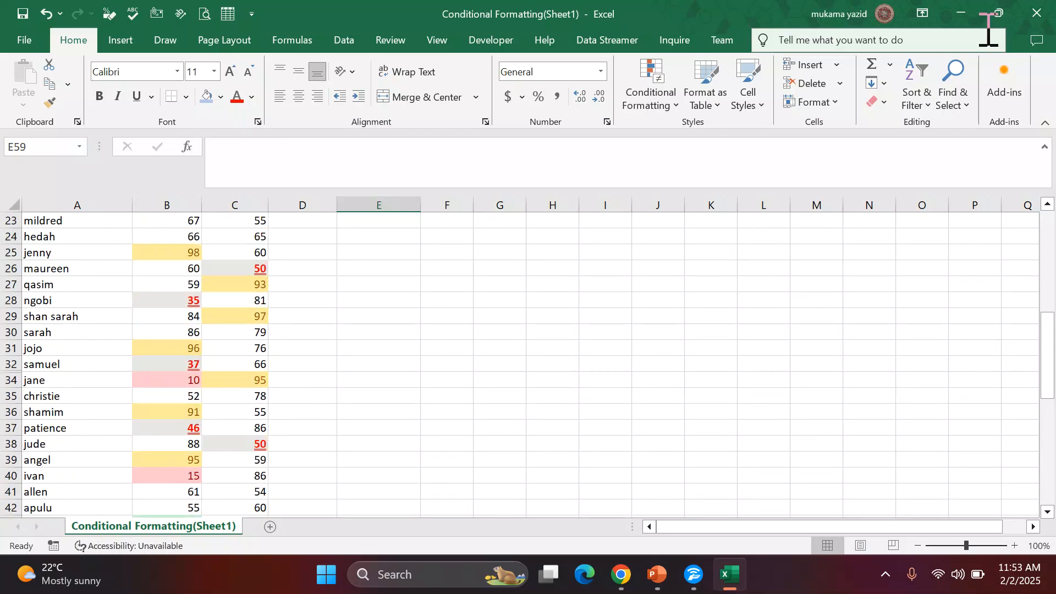
{"action": "scroll", "coordinate": [307, 380], "scroll_direction": "up", "scroll_amount": 3}
{"action": "scroll", "coordinate": [307, 379], "scroll_direction": "up", "scroll_amount": 5}
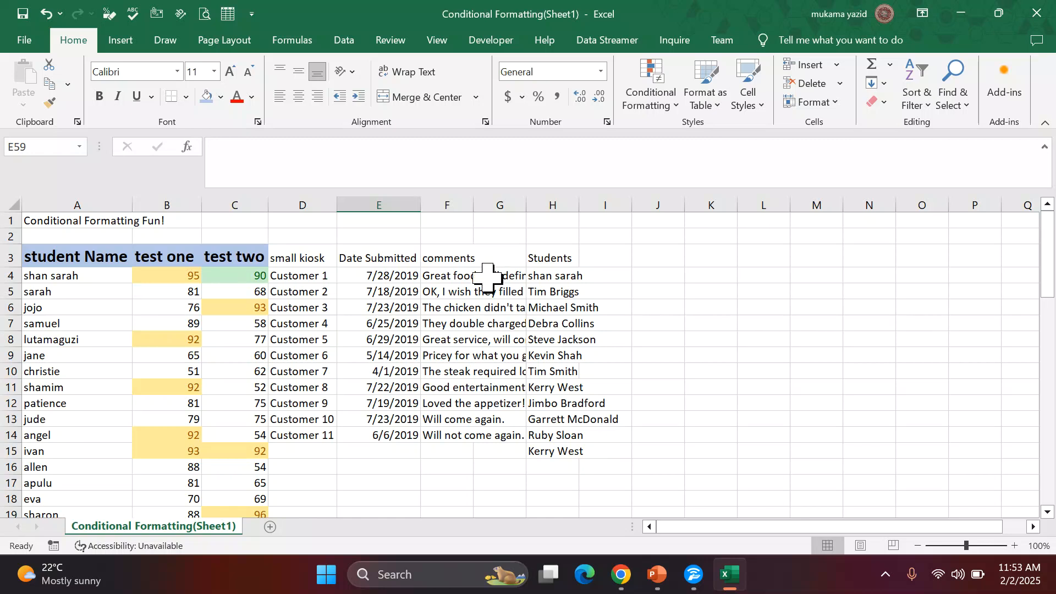
AutoFit the width of comments column F to its longest comment
{"action": "left_click", "coordinate": [679, 104]}
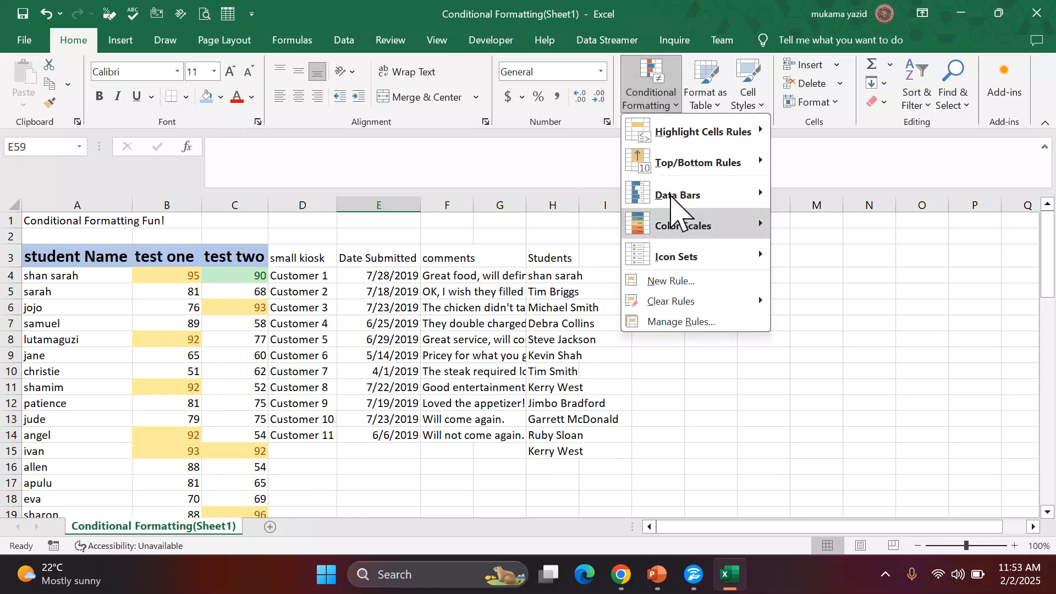
{"action": "mouse_move", "coordinate": [726, 132]}
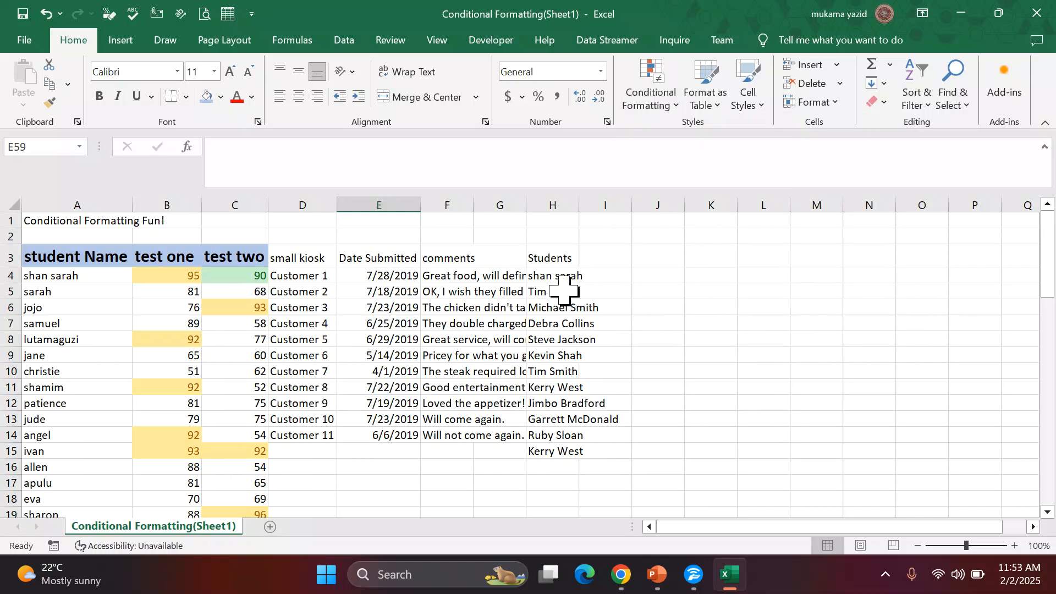
{"action": "left_click_drag", "start_coordinate": [437, 273], "coordinate": [511, 437]}
{"action": "left_click", "coordinate": [821, 335]}
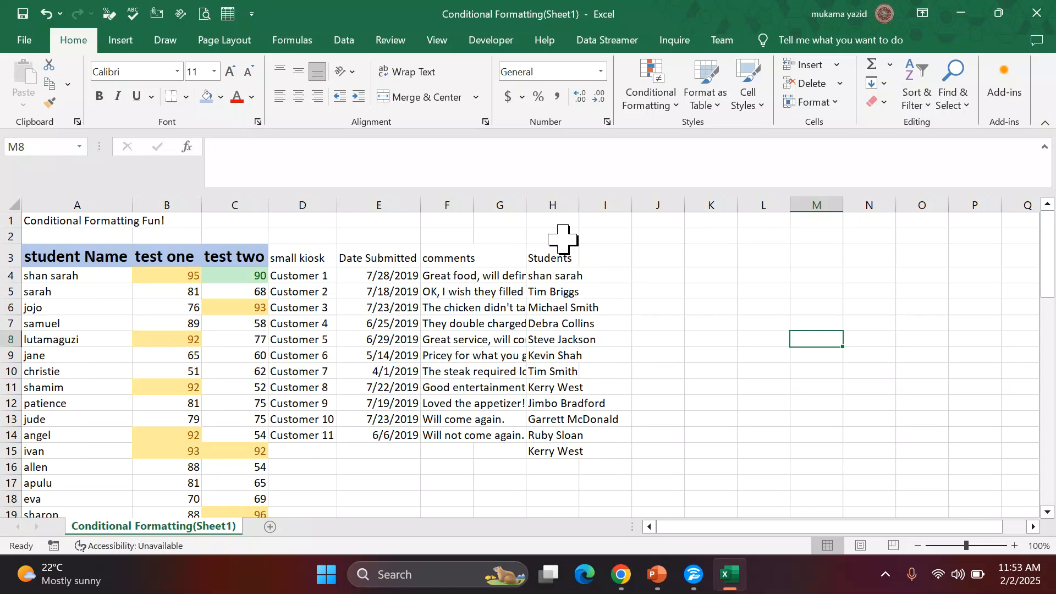
{"action": "double_click", "coordinate": [529, 210]}
{"action": "double_click", "coordinate": [475, 211]}
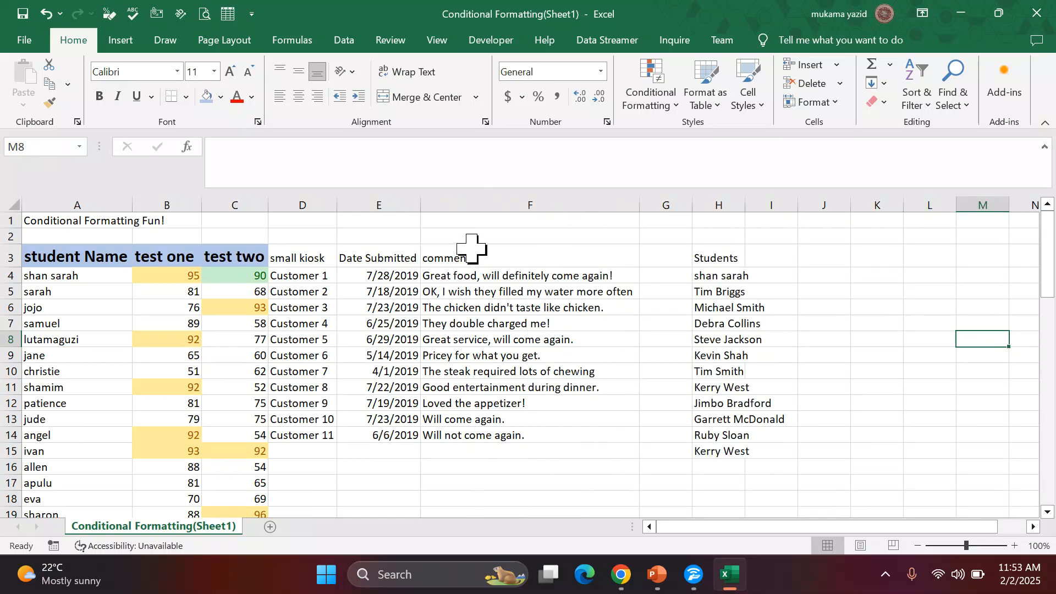
{"action": "scroll", "coordinate": [472, 242], "scroll_direction": "down", "scroll_amount": 2}
{"action": "scroll", "coordinate": [471, 243], "scroll_direction": "up", "scroll_amount": 2}
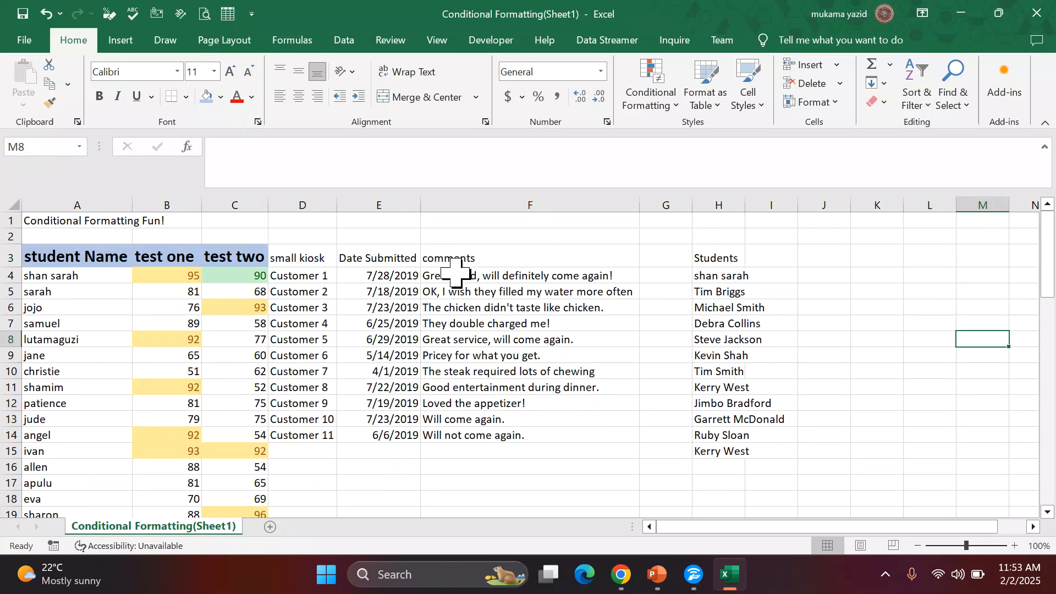
Highlight comments in F4:F14 containing the text "again" with Green Fill with Dark Green Text, then deselect the range
{"action": "left_click_drag", "start_coordinate": [449, 272], "coordinate": [557, 432]}
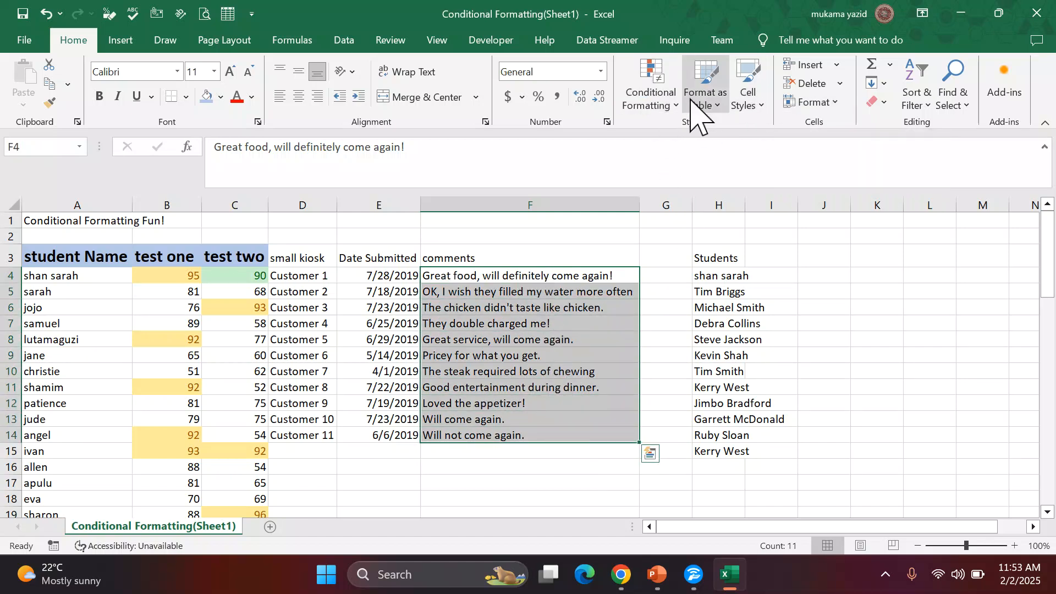
{"action": "left_click", "coordinate": [674, 104]}
{"action": "mouse_move", "coordinate": [723, 139]}
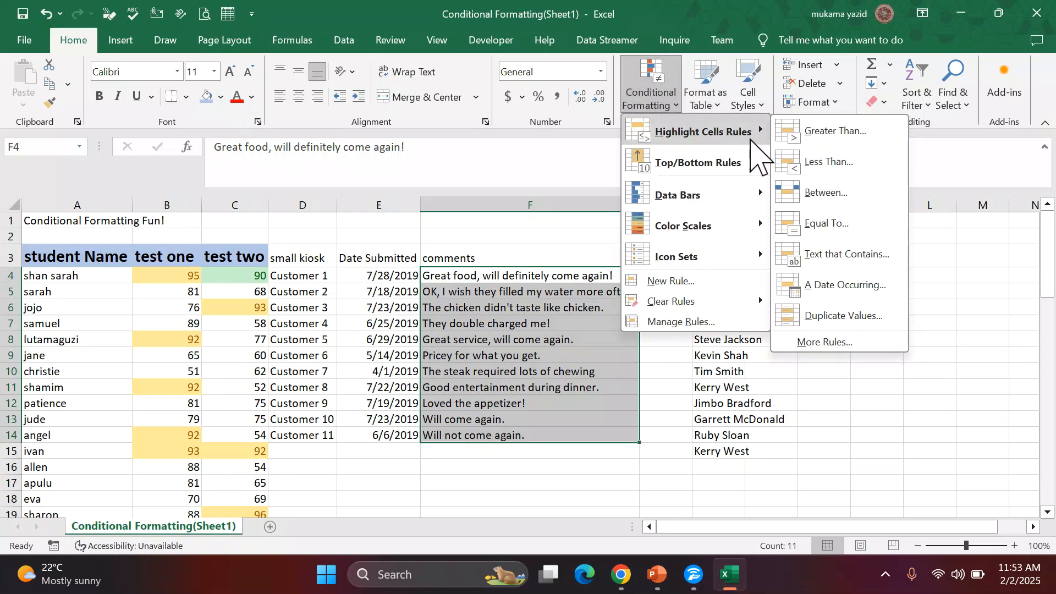
{"action": "left_click", "coordinate": [811, 252]}
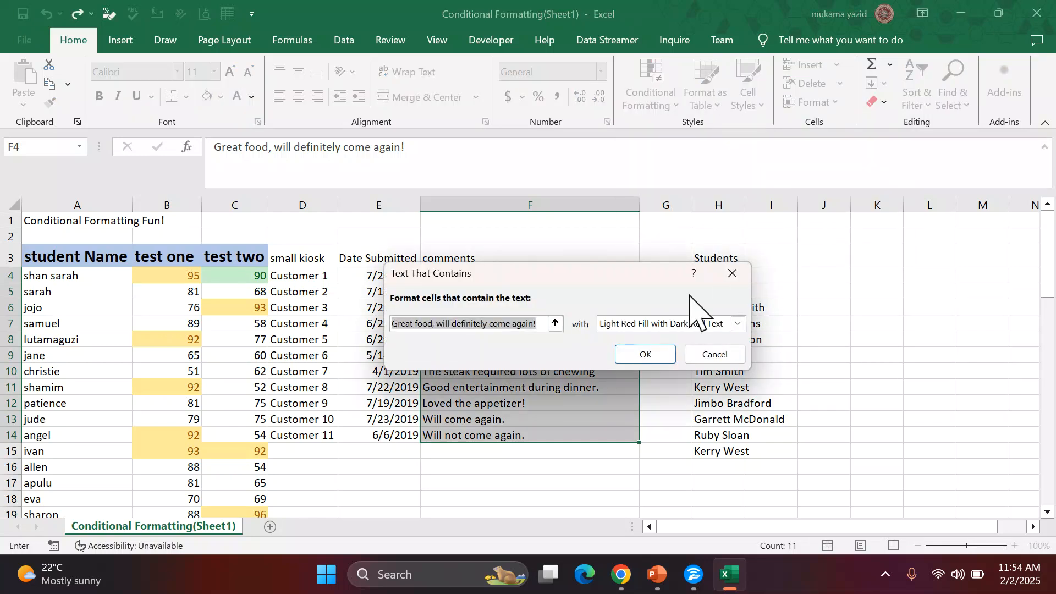
{"action": "left_click_drag", "start_coordinate": [539, 323], "coordinate": [390, 321]}
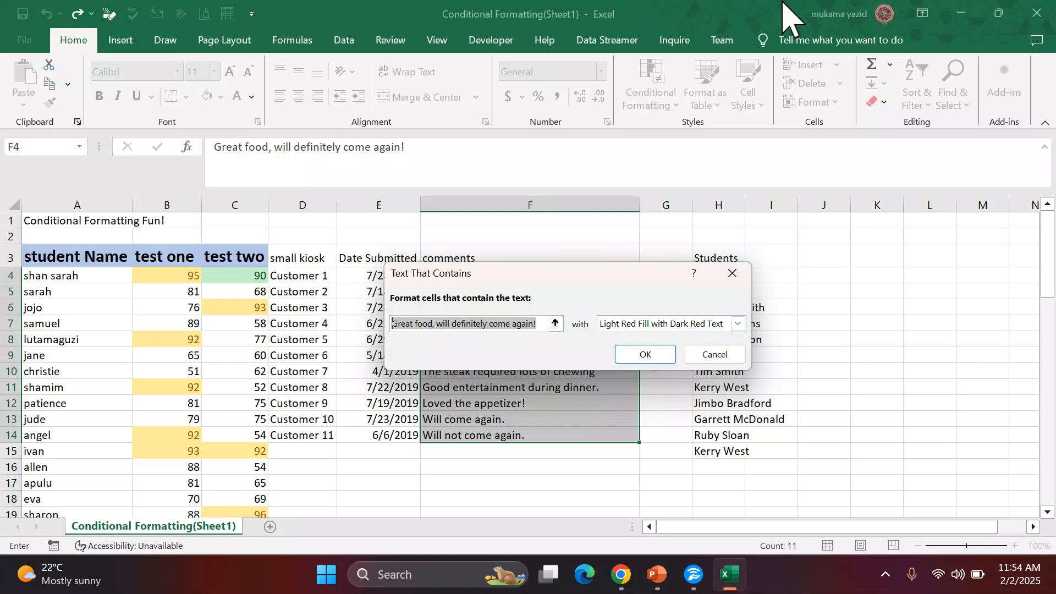
{"action": "type", "text": "again"}
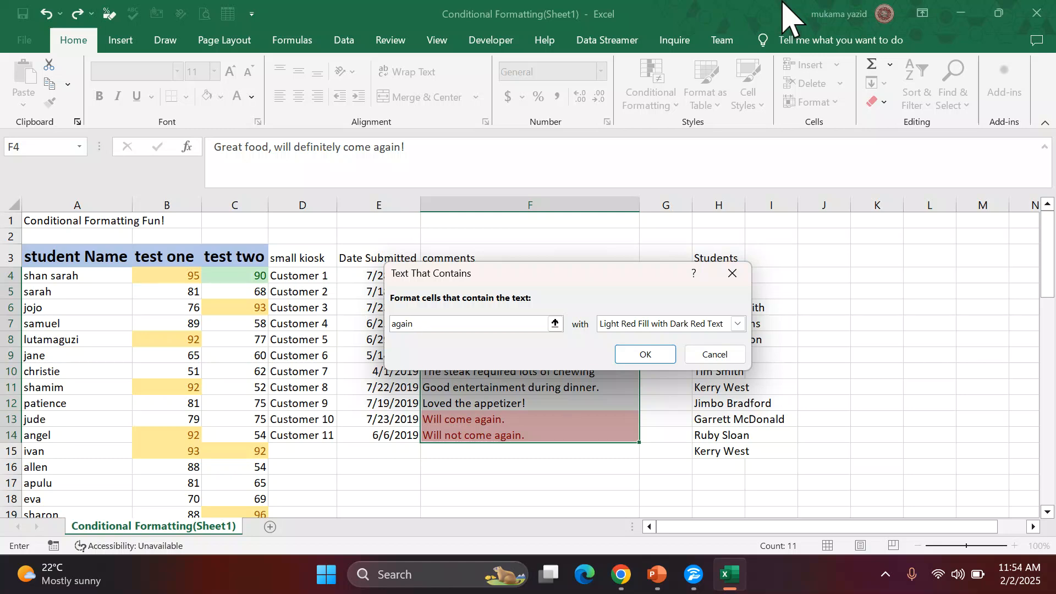
{"action": "left_click", "coordinate": [737, 324]}
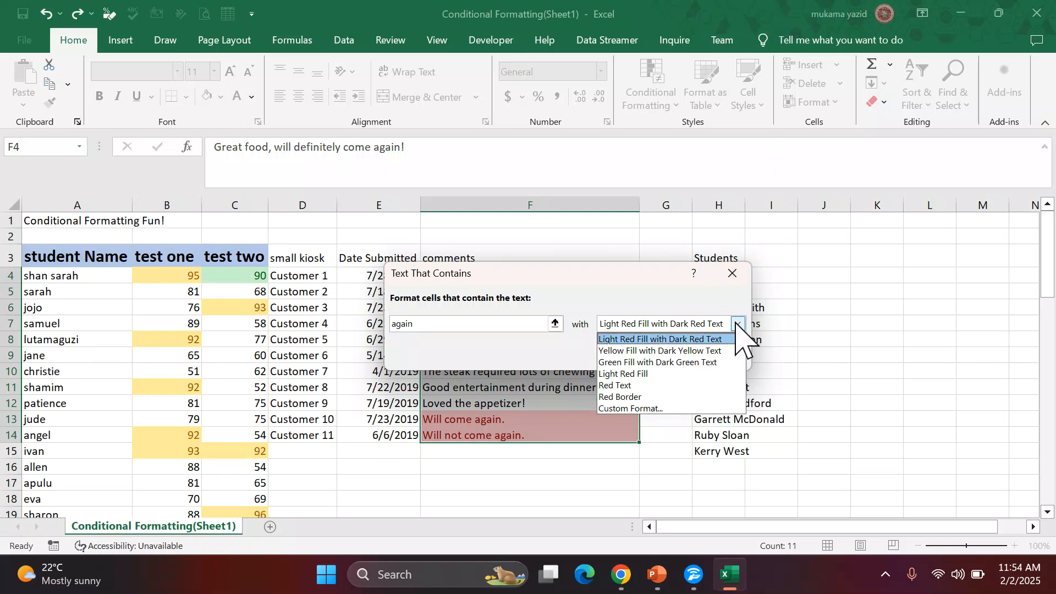
{"action": "left_click", "coordinate": [687, 363]}
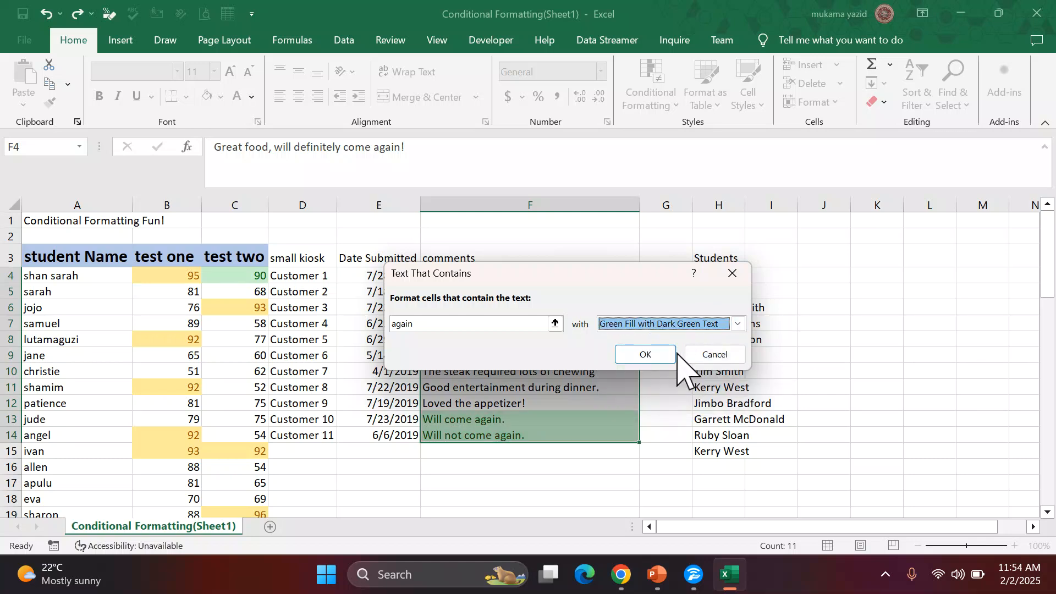
{"action": "left_click", "coordinate": [652, 354]}
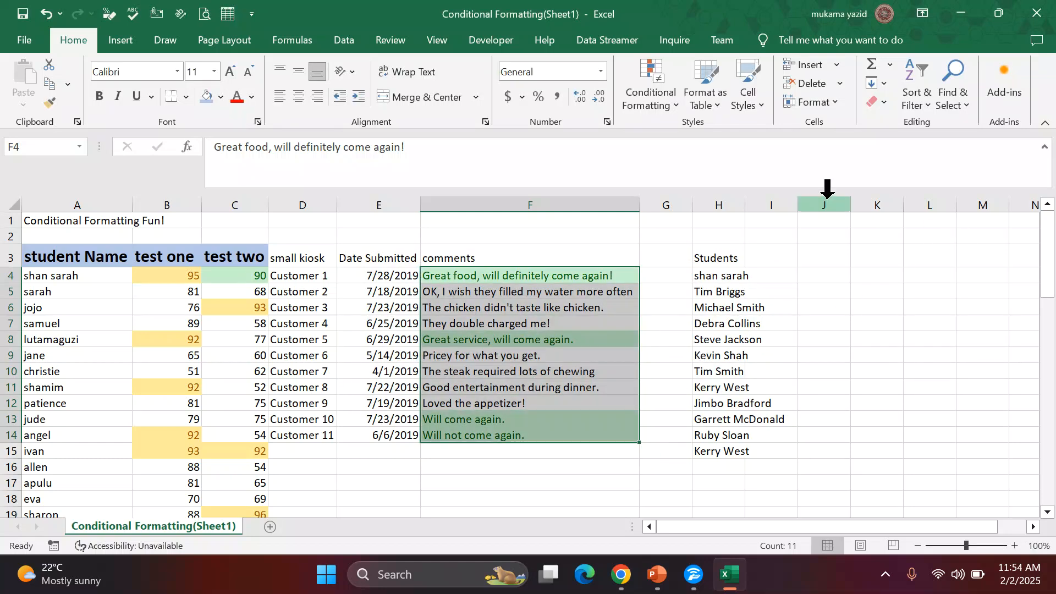
{"action": "left_click", "coordinate": [920, 357]}
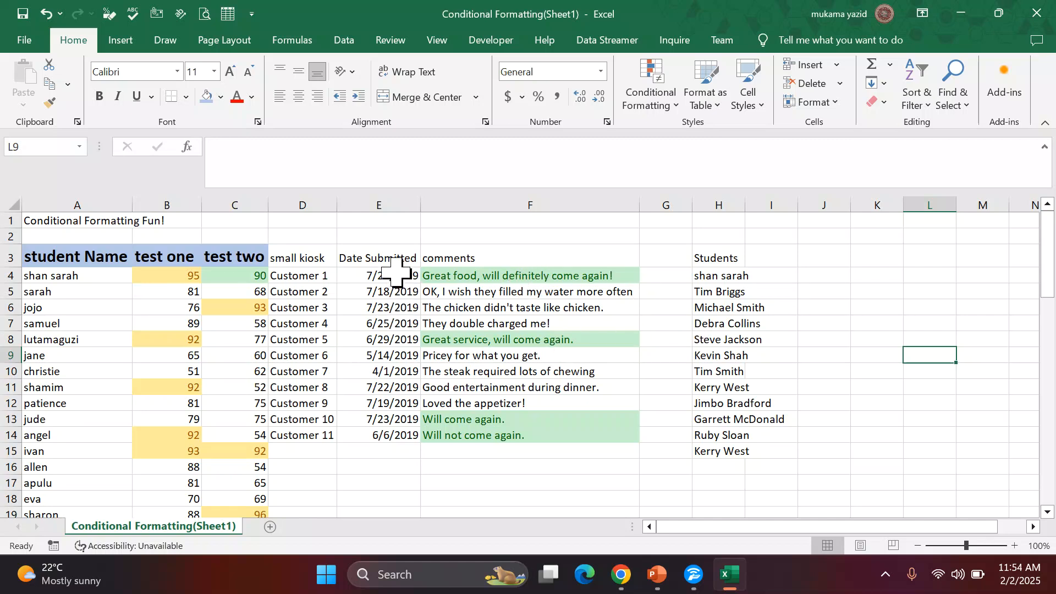
Apply an A Date Occurring rule to E4:E14 for Yesterday with Light Red Fill with Dark Red Text
{"action": "left_click_drag", "start_coordinate": [405, 275], "coordinate": [412, 437]}
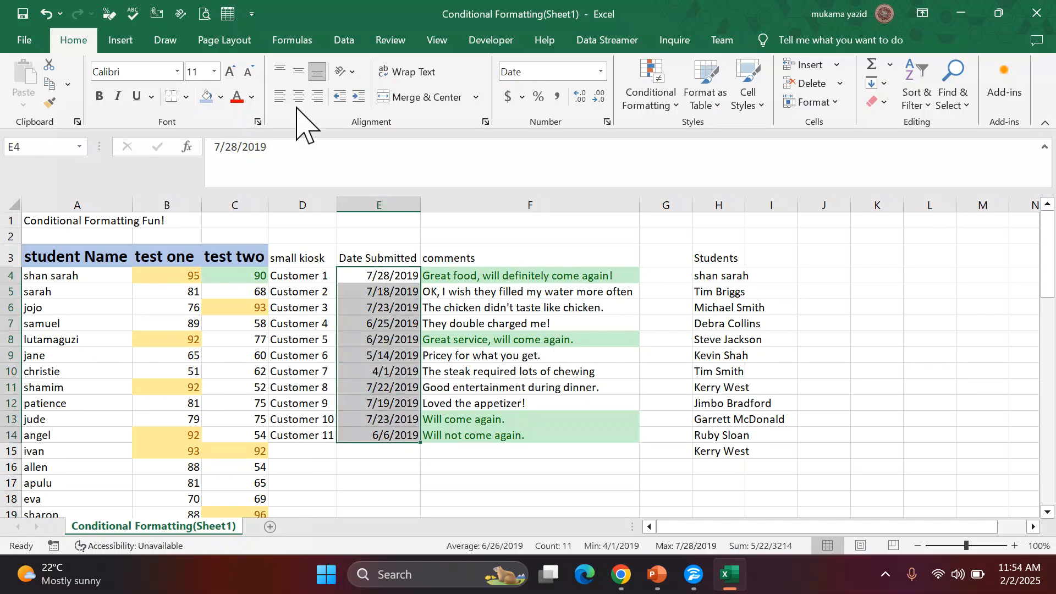
{"action": "left_click", "coordinate": [654, 97]}
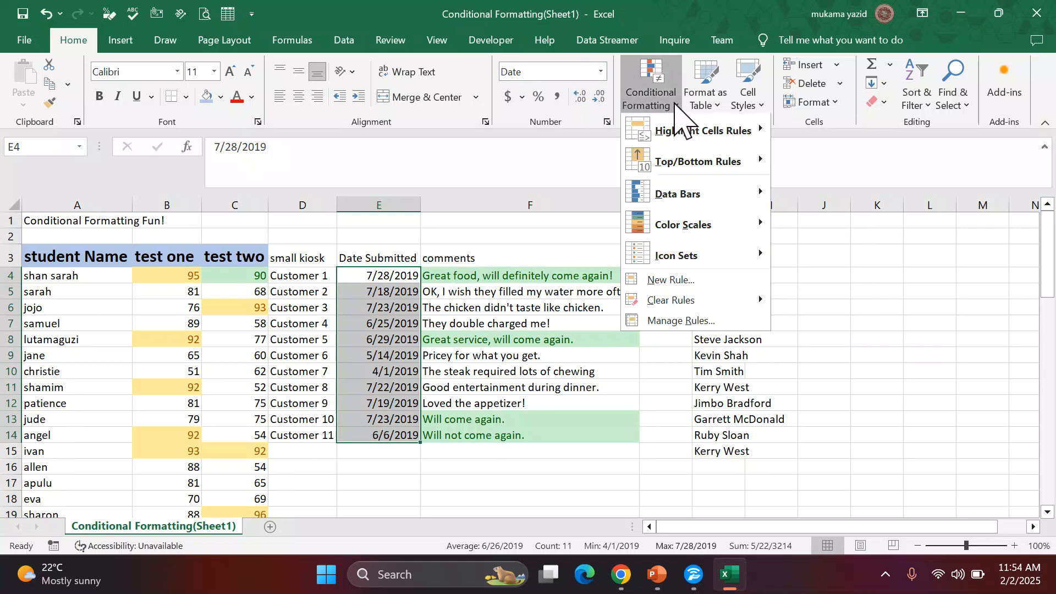
{"action": "mouse_move", "coordinate": [710, 132]}
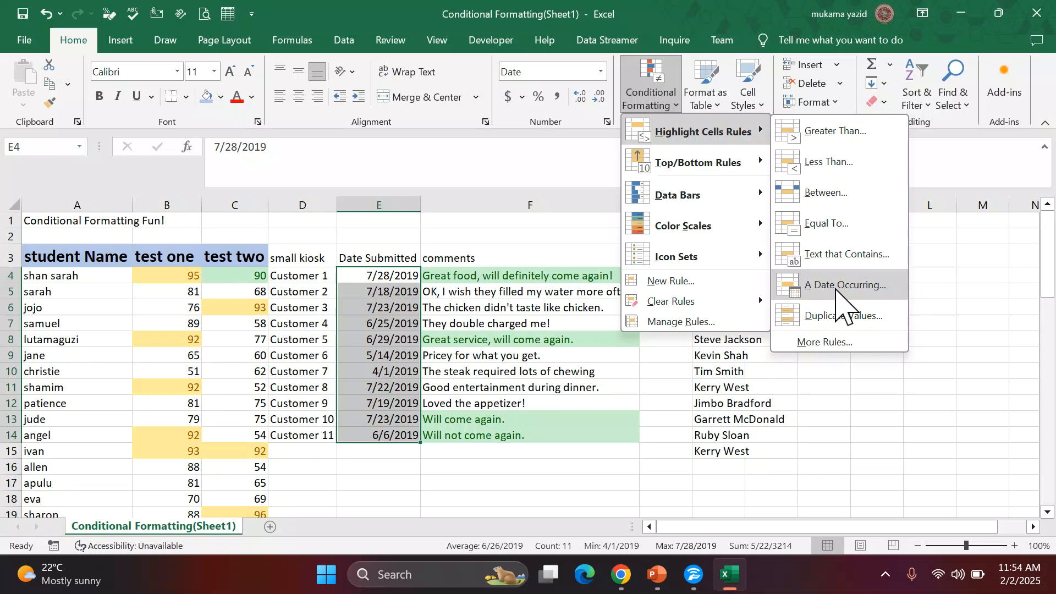
{"action": "left_click", "coordinate": [868, 286]}
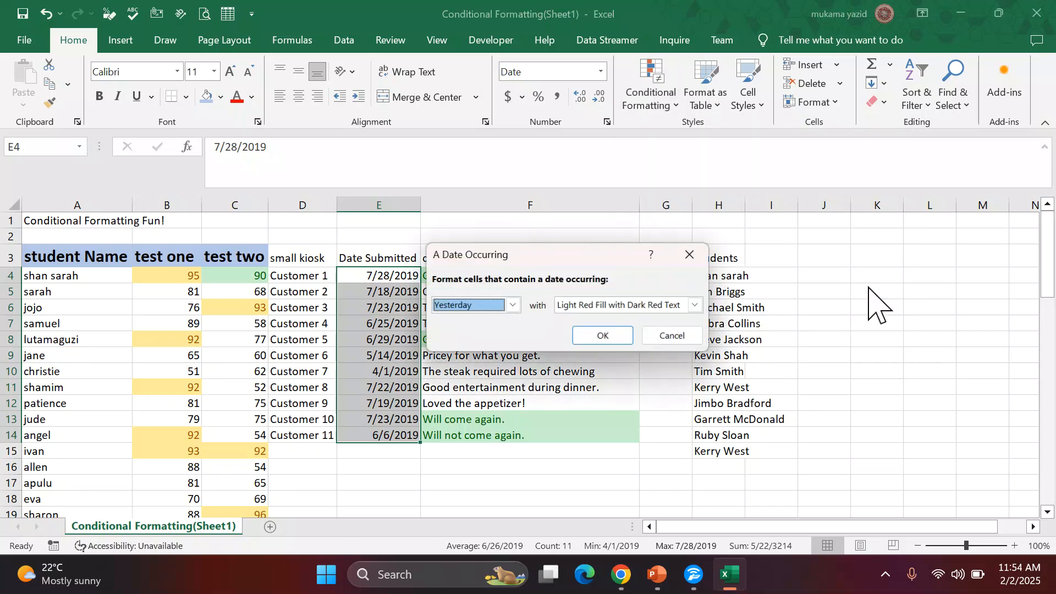
{"action": "left_click", "coordinate": [599, 342]}
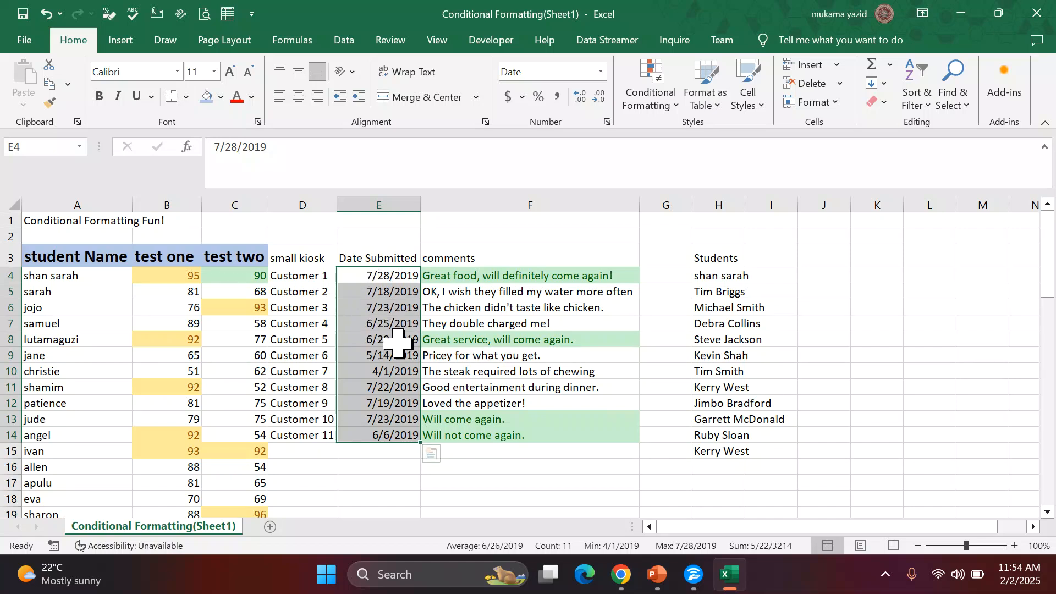
Add an A Date Occurring rule to E4:E14 for Next month with Light Red Fill with Dark Red Text, then deselect the range
{"action": "left_click", "coordinate": [672, 100]}
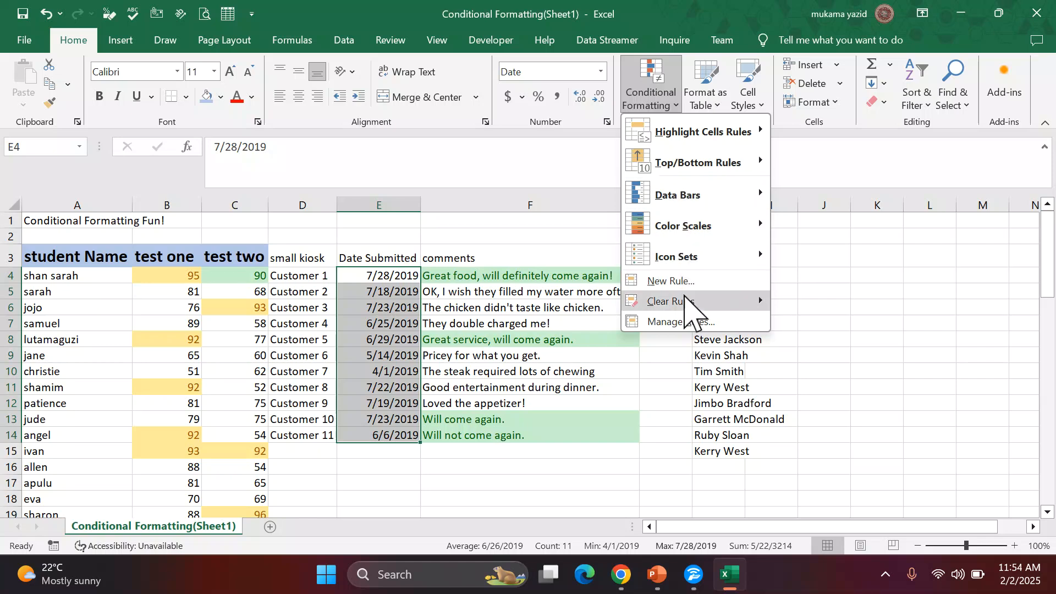
{"action": "mouse_move", "coordinate": [726, 133]}
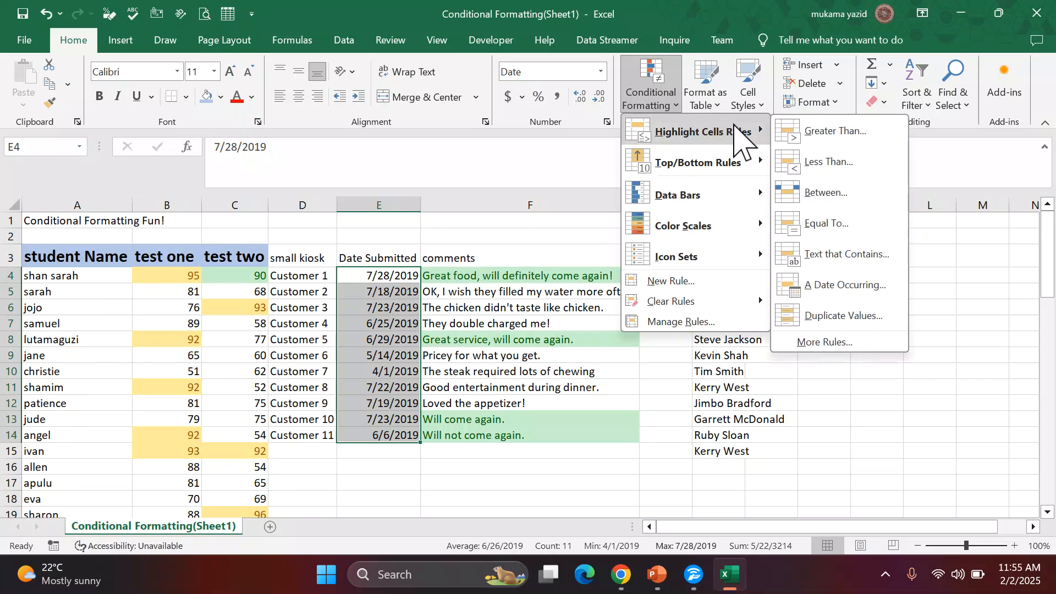
{"action": "left_click", "coordinate": [827, 284]}
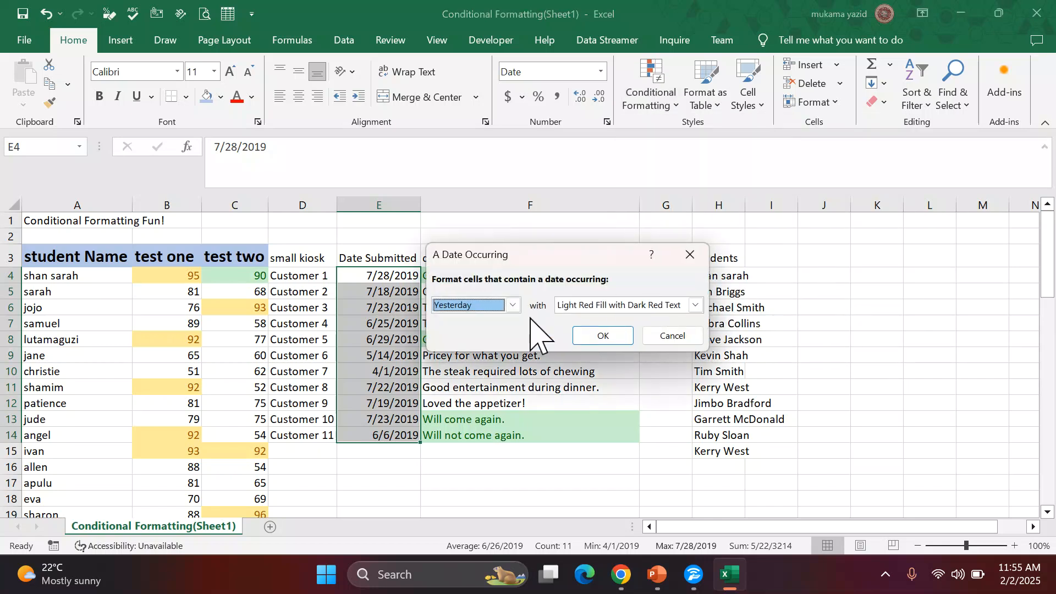
{"action": "left_click", "coordinate": [513, 306]}
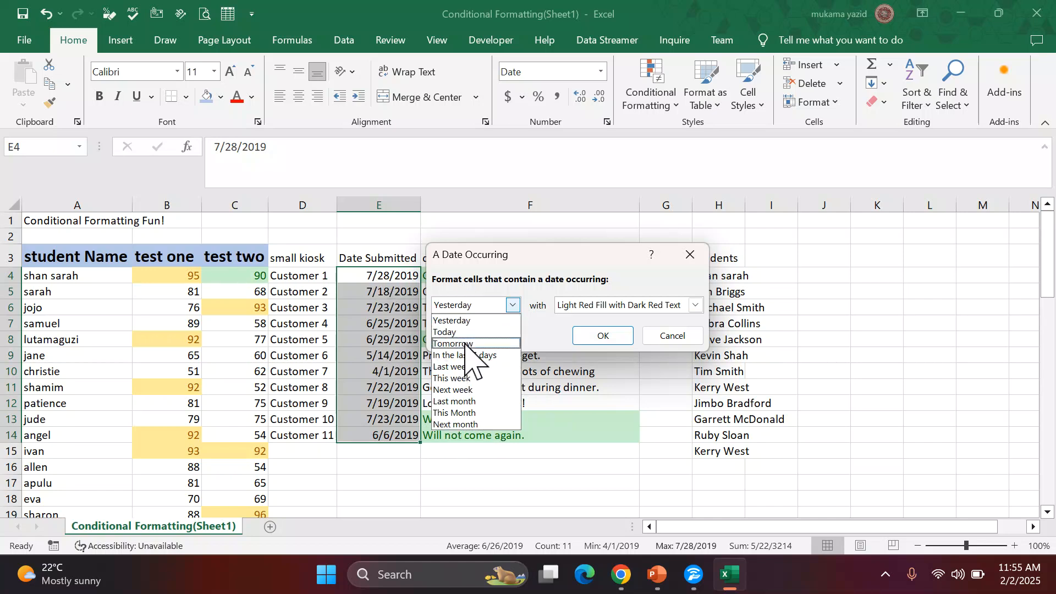
{"action": "left_click", "coordinate": [461, 425]}
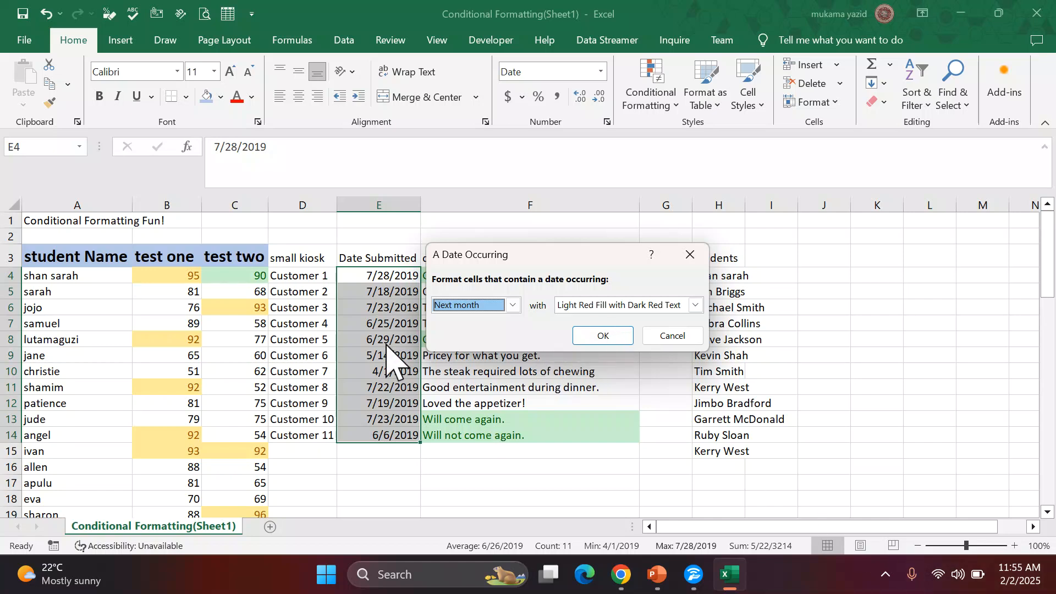
{"action": "left_click", "coordinate": [603, 336]}
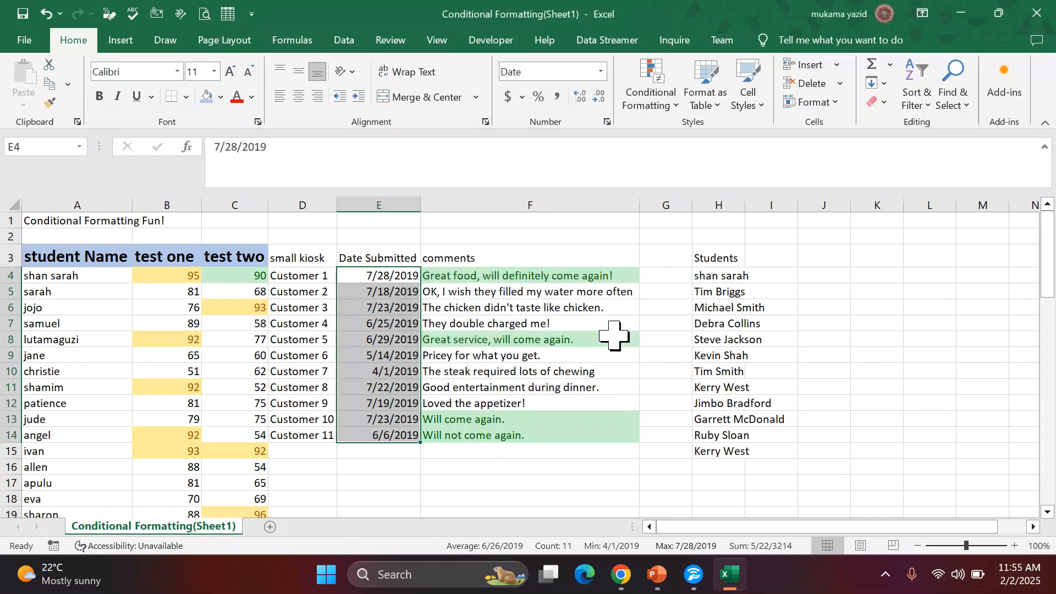
{"action": "left_click", "coordinate": [654, 312]}
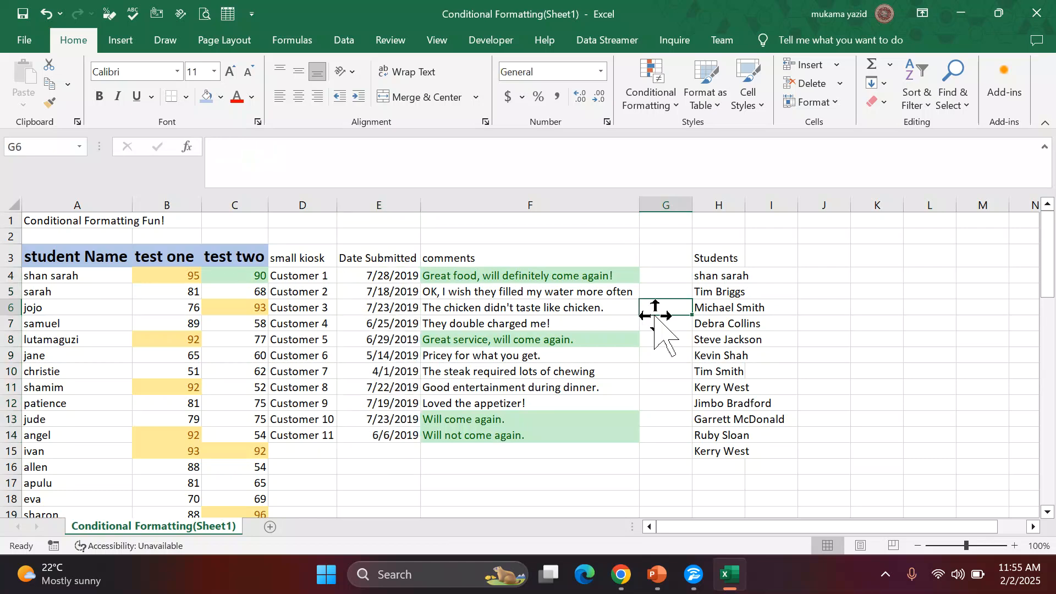
{"action": "left_click", "coordinate": [676, 105]}
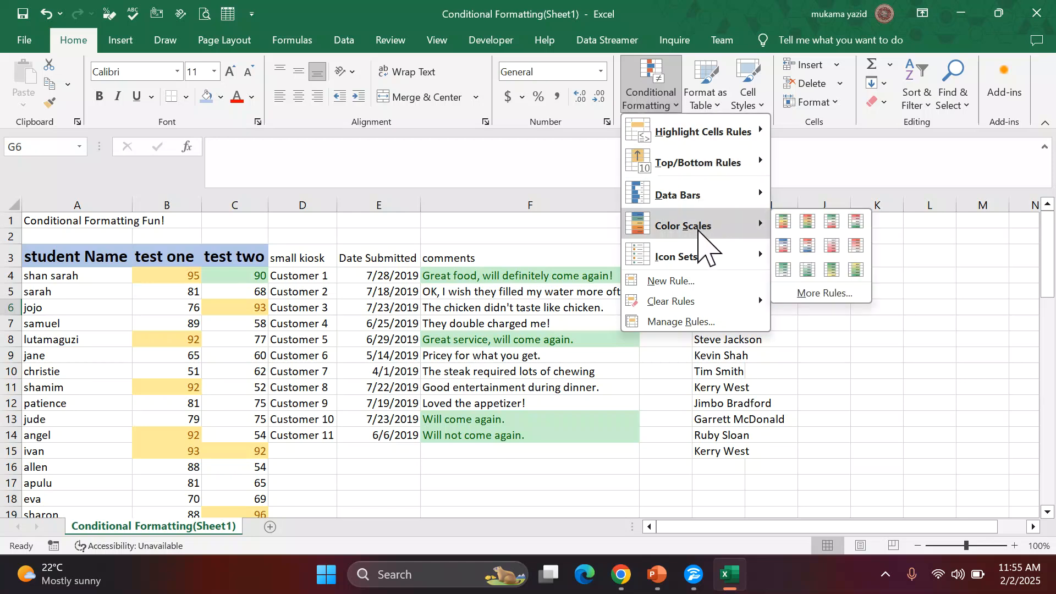
{"action": "mouse_move", "coordinate": [720, 131]}
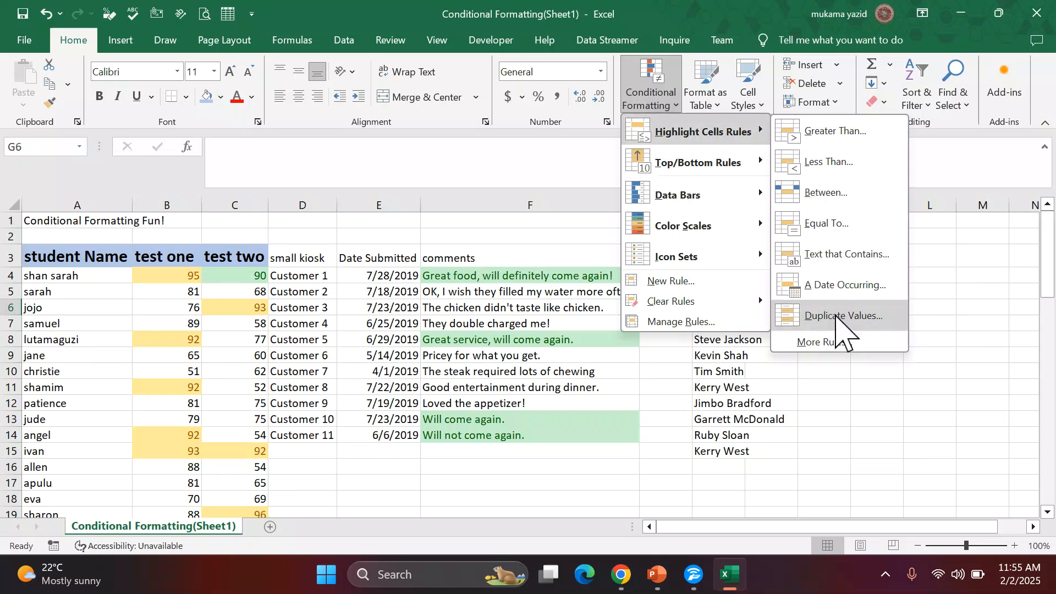
{"action": "left_click", "coordinate": [677, 424]}
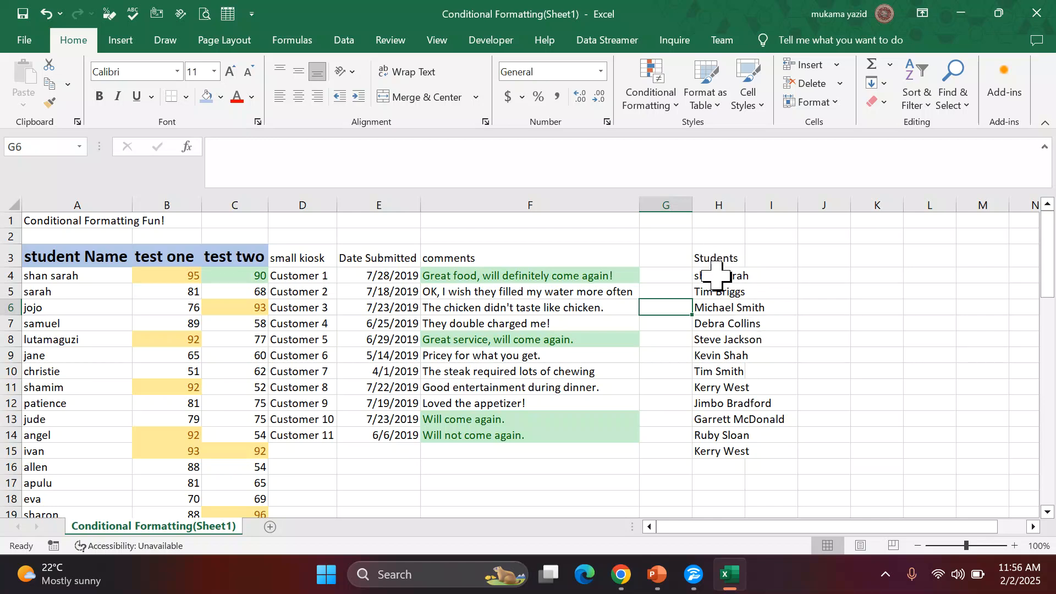
AutoFit column H to its longest entry and start a Duplicate Values rule on the Students list in H4:H15
{"action": "left_click_drag", "start_coordinate": [715, 275], "coordinate": [740, 452]}
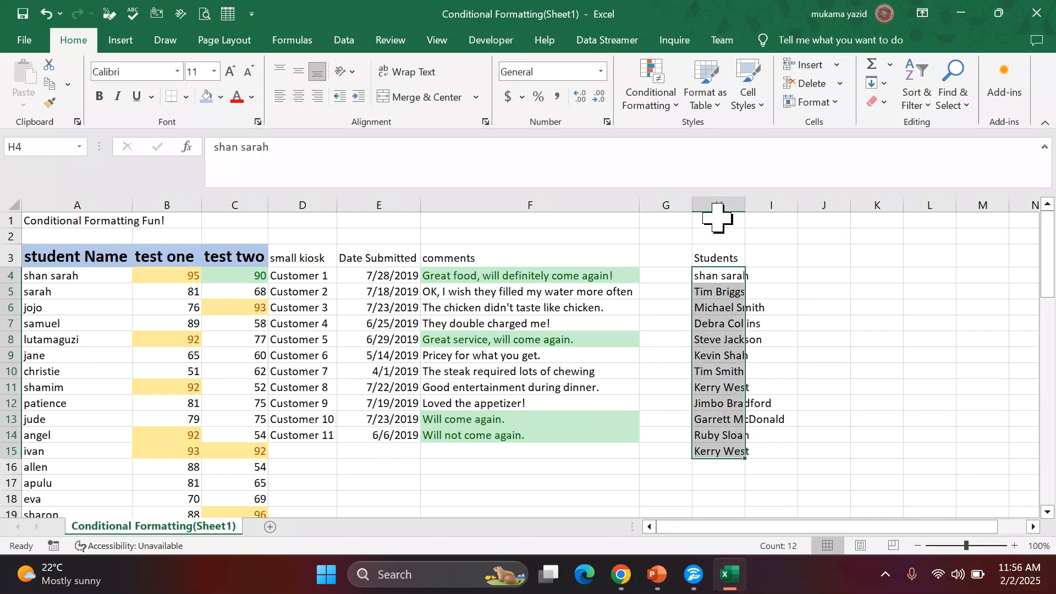
{"action": "double_click", "coordinate": [746, 205]}
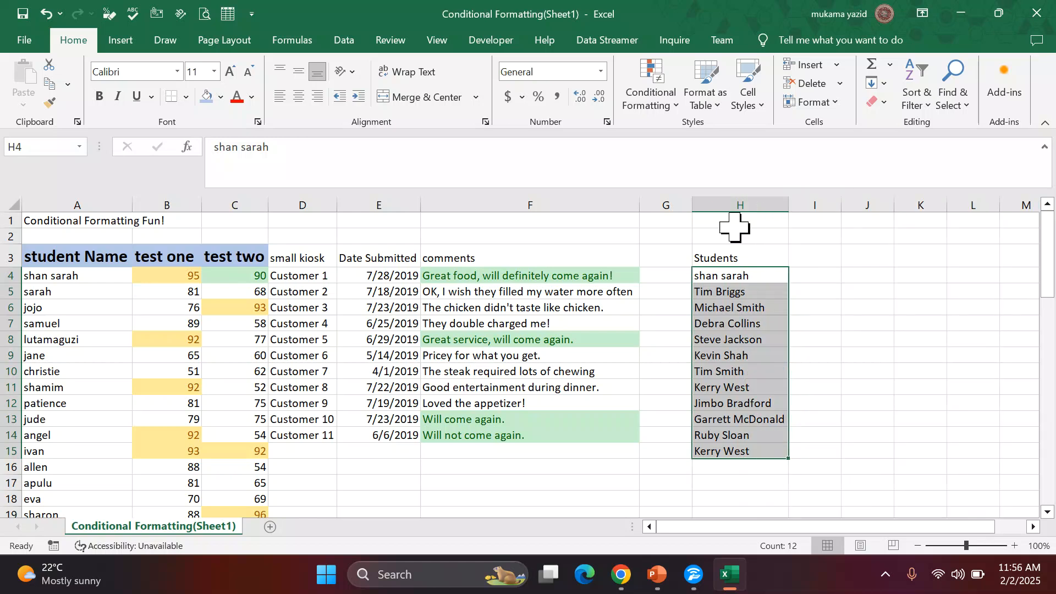
{"action": "left_click", "coordinate": [677, 100]}
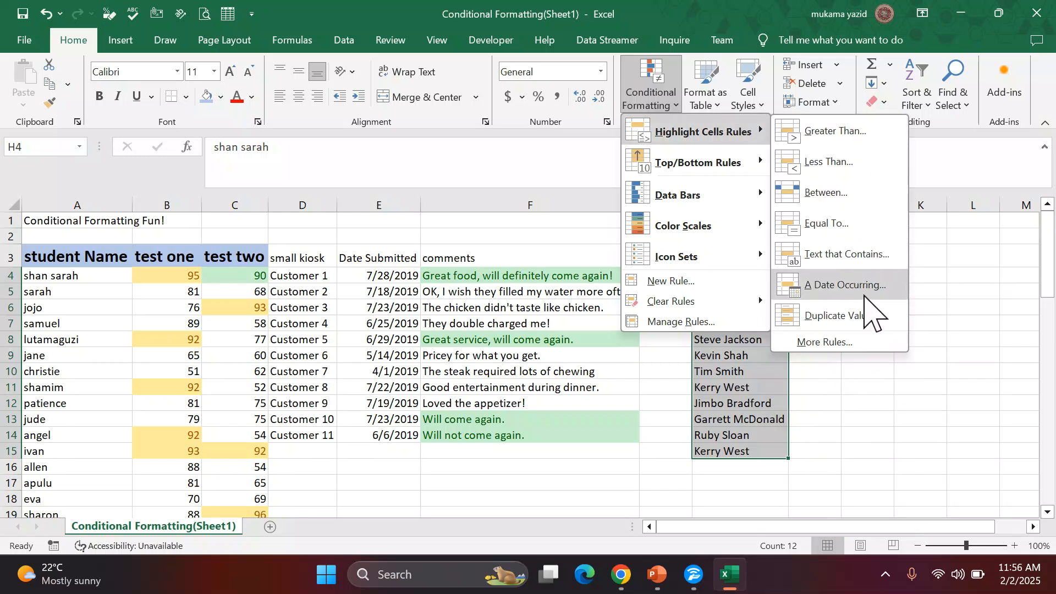
{"action": "left_click", "coordinate": [871, 315]}
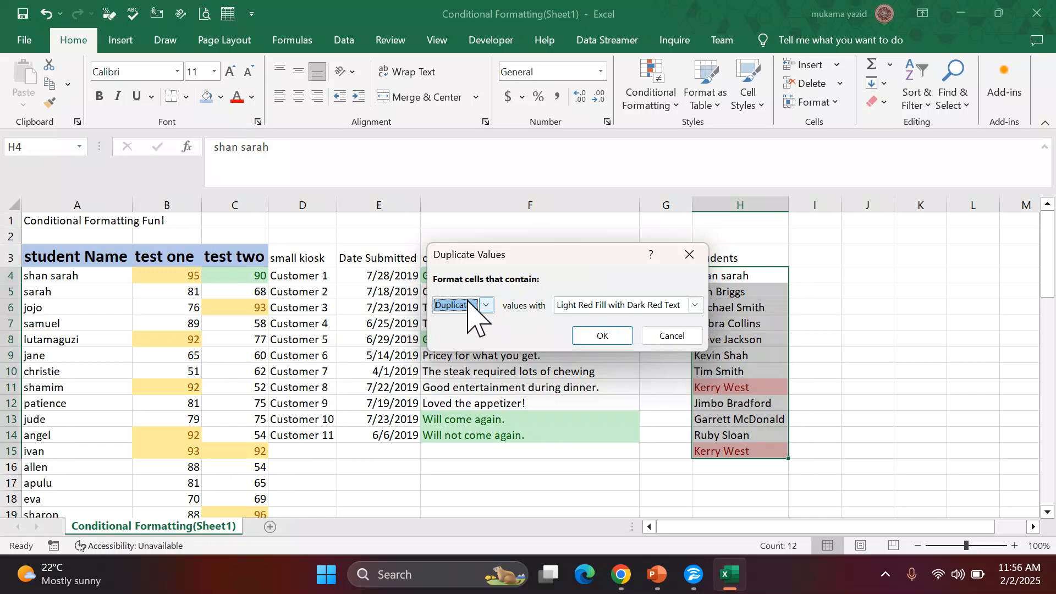
Preview the rule on Unique values in the Students list, then return it to Duplicate
{"action": "left_click", "coordinate": [488, 305]}
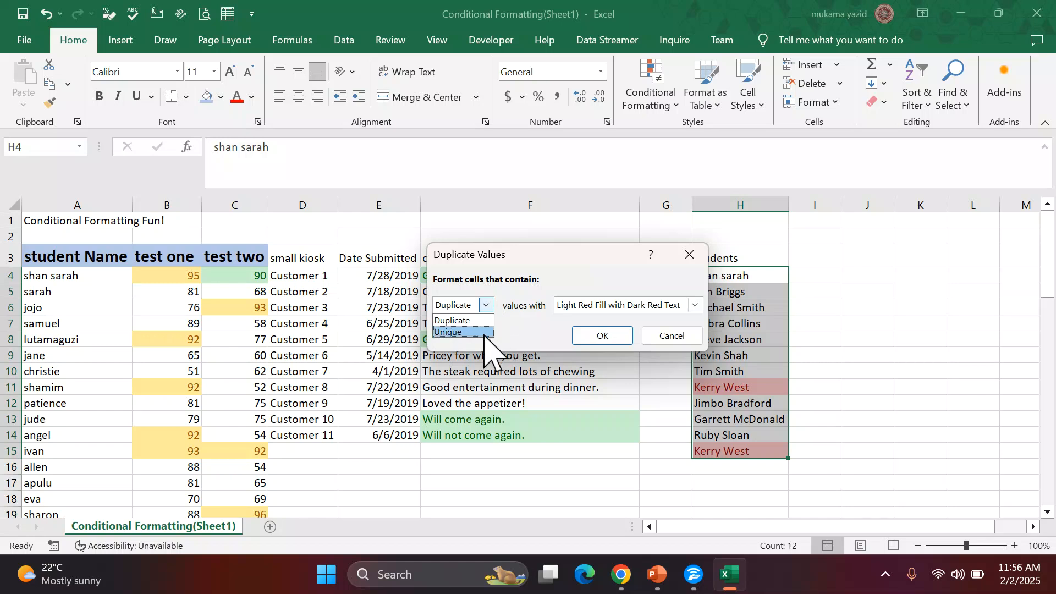
{"action": "left_click", "coordinate": [485, 333]}
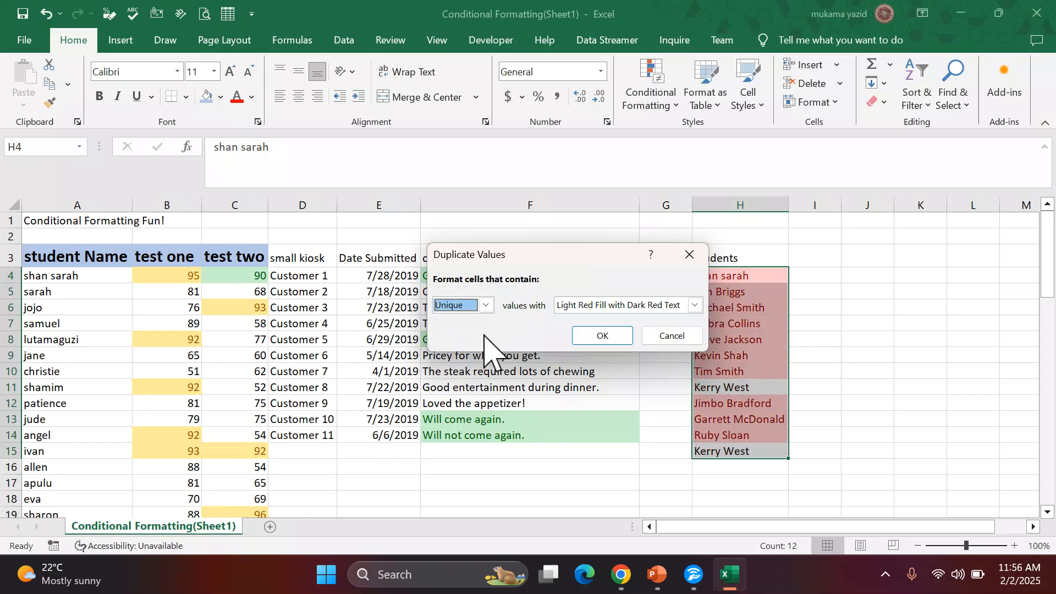
{"action": "left_click", "coordinate": [486, 305]}
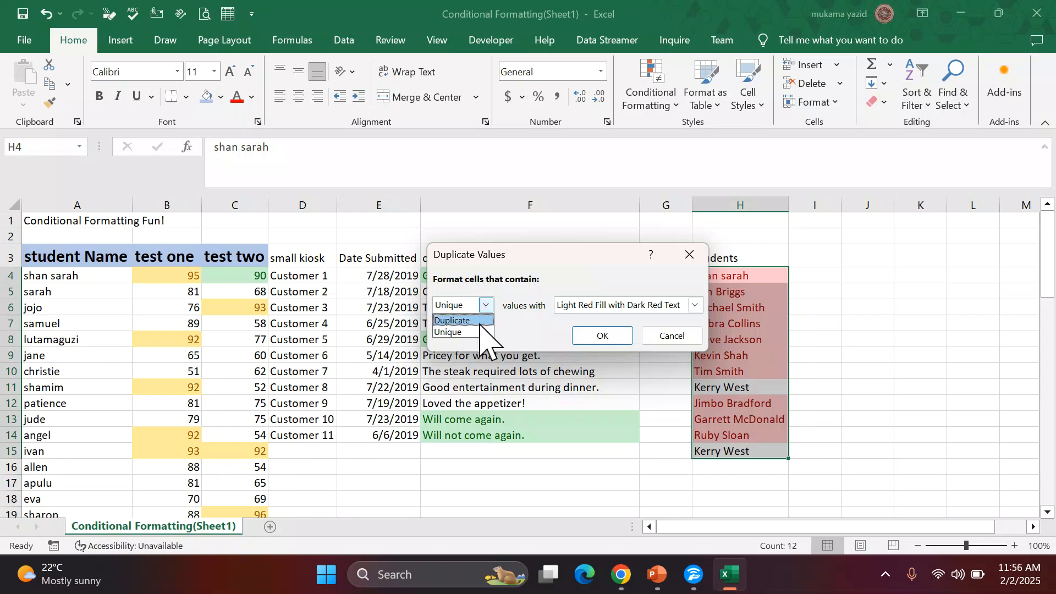
{"action": "left_click", "coordinate": [479, 324]}
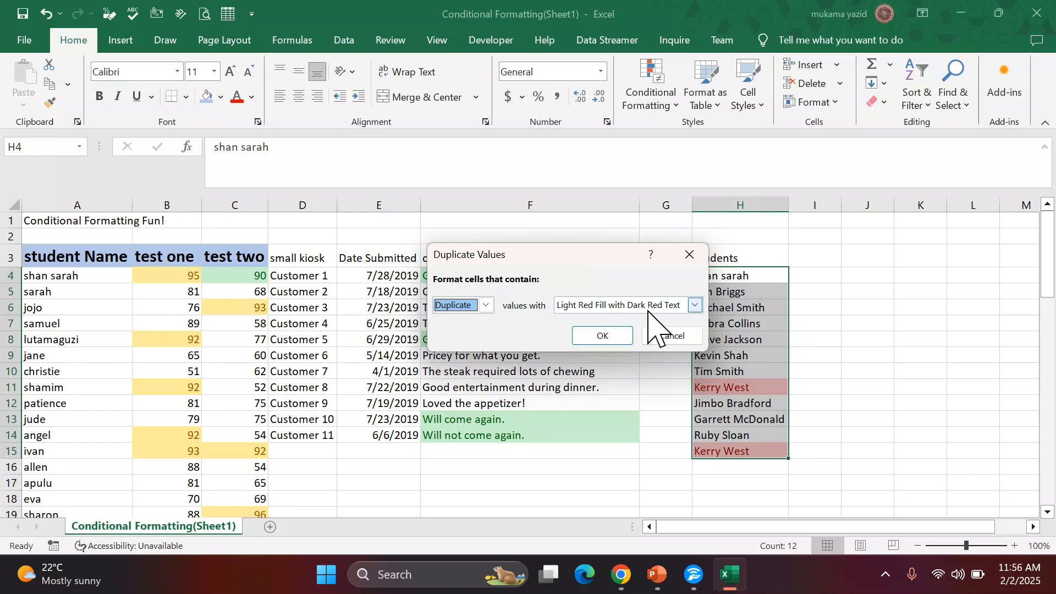
Preview Green Fill with Dark Green Text for the duplicates, then return to Light Red Fill with Dark Red Text
{"action": "left_click", "coordinate": [695, 304]}
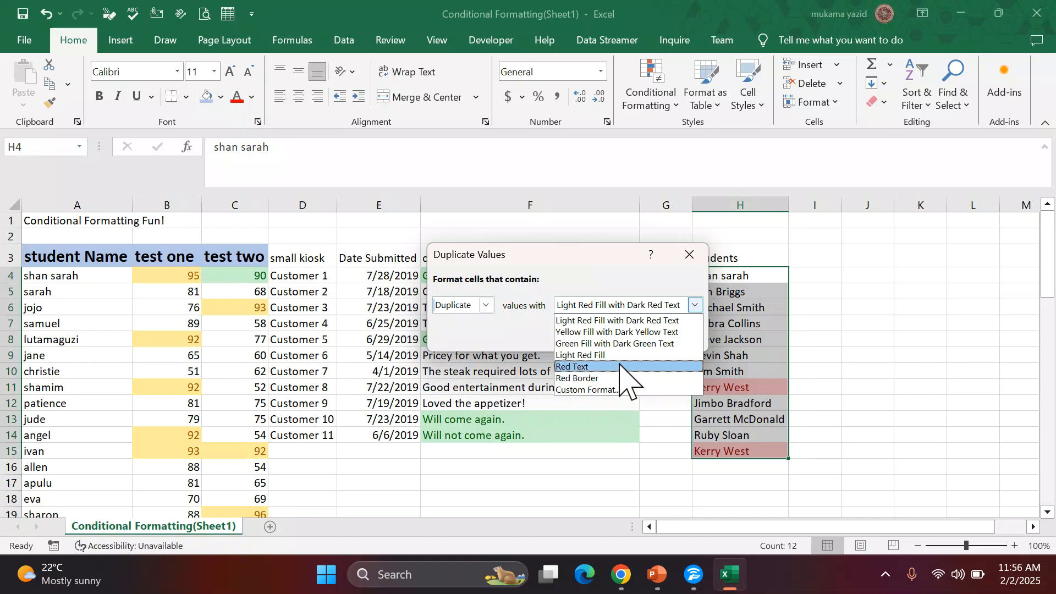
{"action": "left_click", "coordinate": [623, 344]}
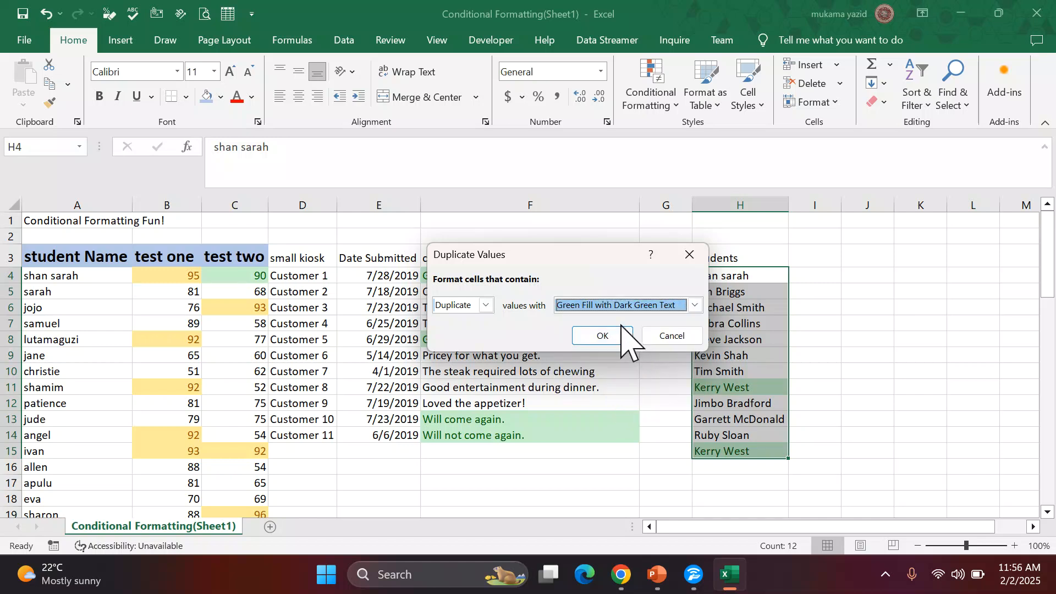
{"action": "left_click", "coordinate": [695, 305]}
{"action": "left_click", "coordinate": [643, 320]}
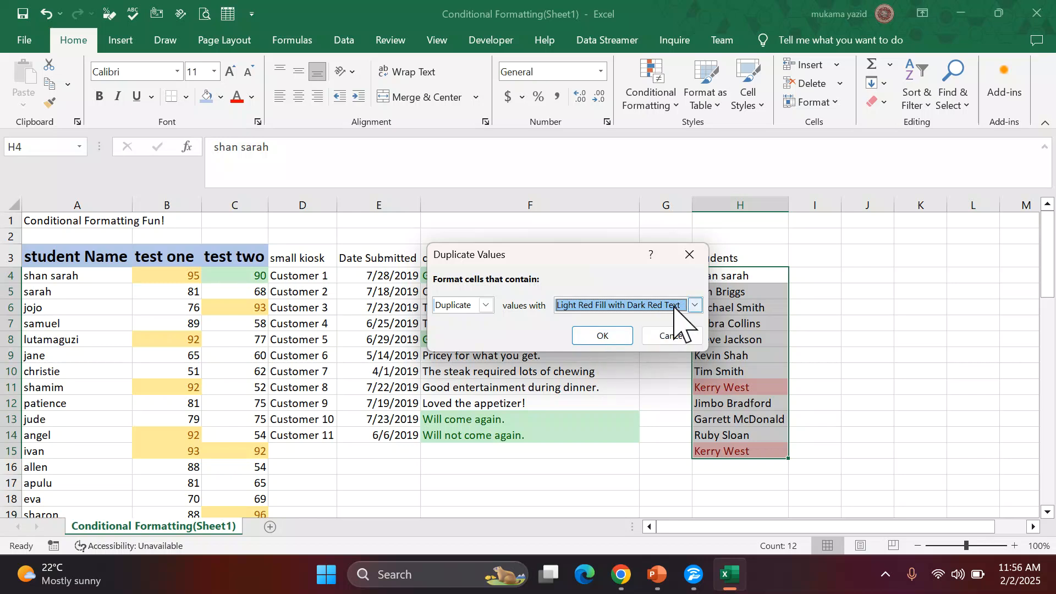
Highlight the duplicate values in H4:H15 with a custom format using the lightest blue fill, then deselect the range
{"action": "left_click", "coordinate": [695, 305]}
{"action": "left_click", "coordinate": [620, 389]}
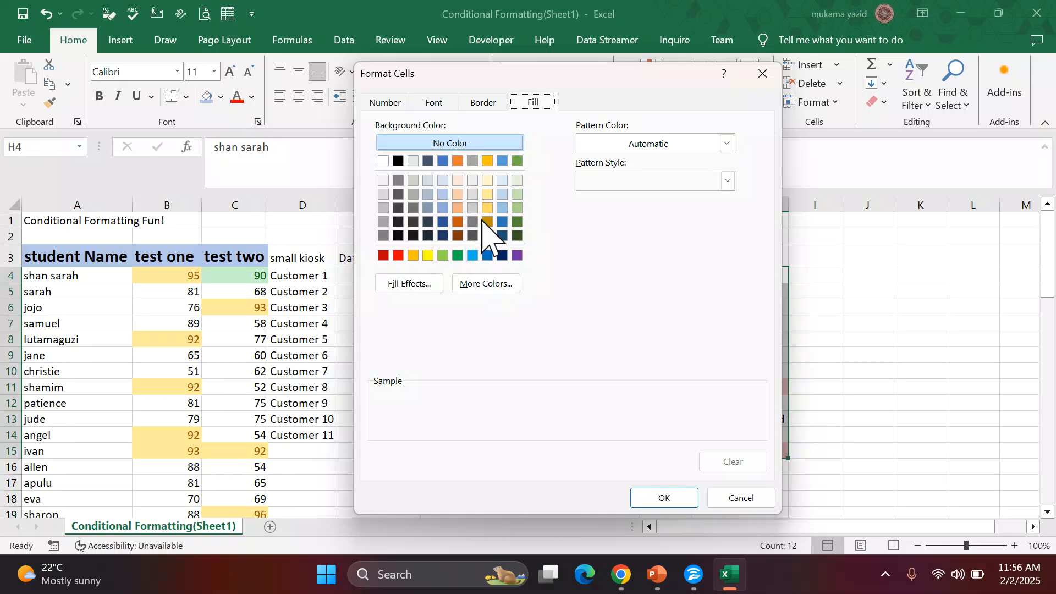
{"action": "left_click", "coordinate": [488, 208]}
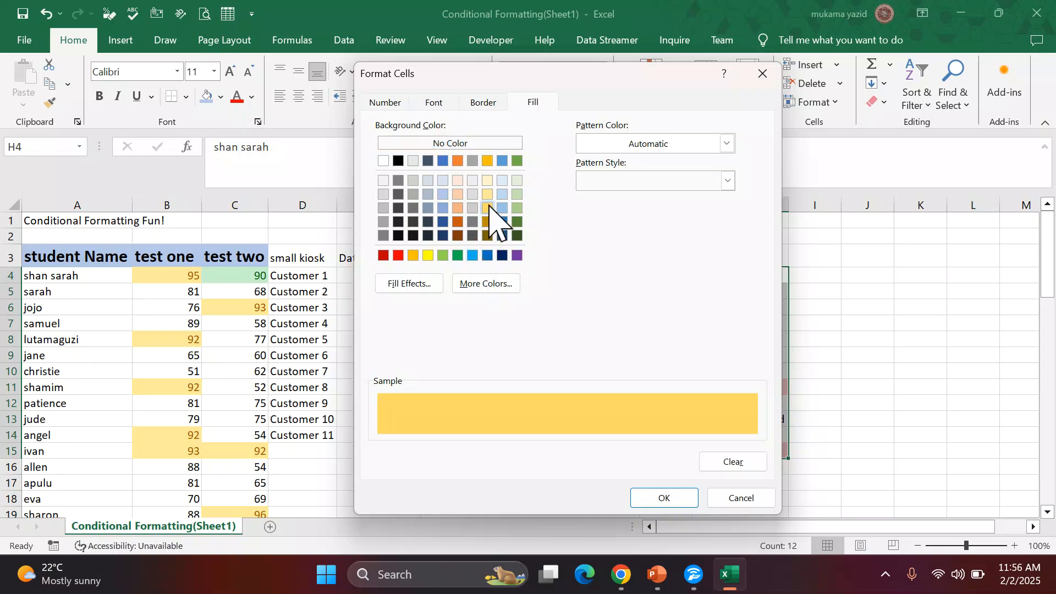
{"action": "left_click", "coordinate": [488, 194]}
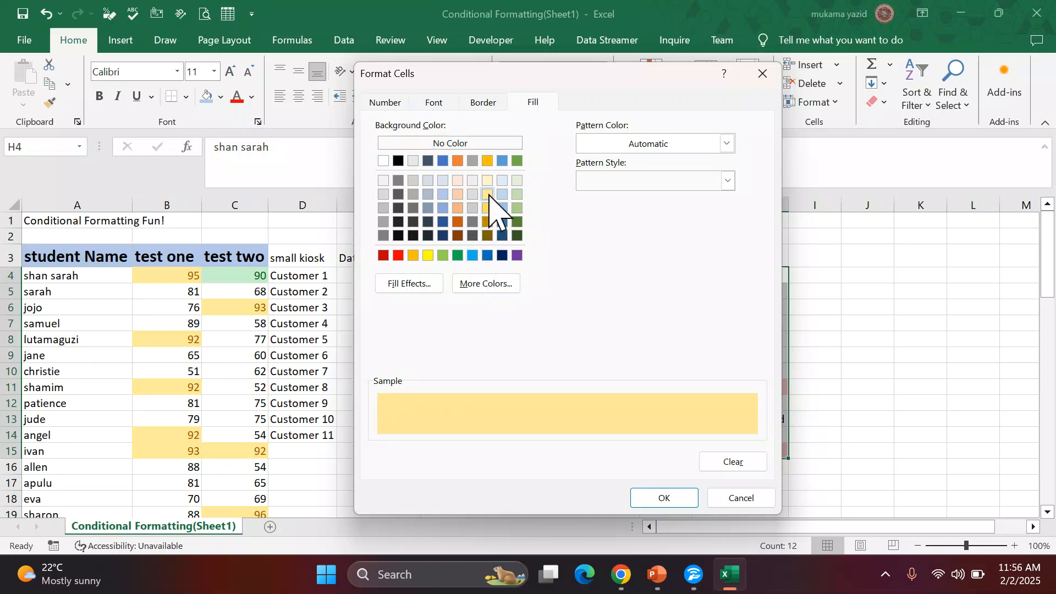
{"action": "left_click", "coordinate": [487, 181]}
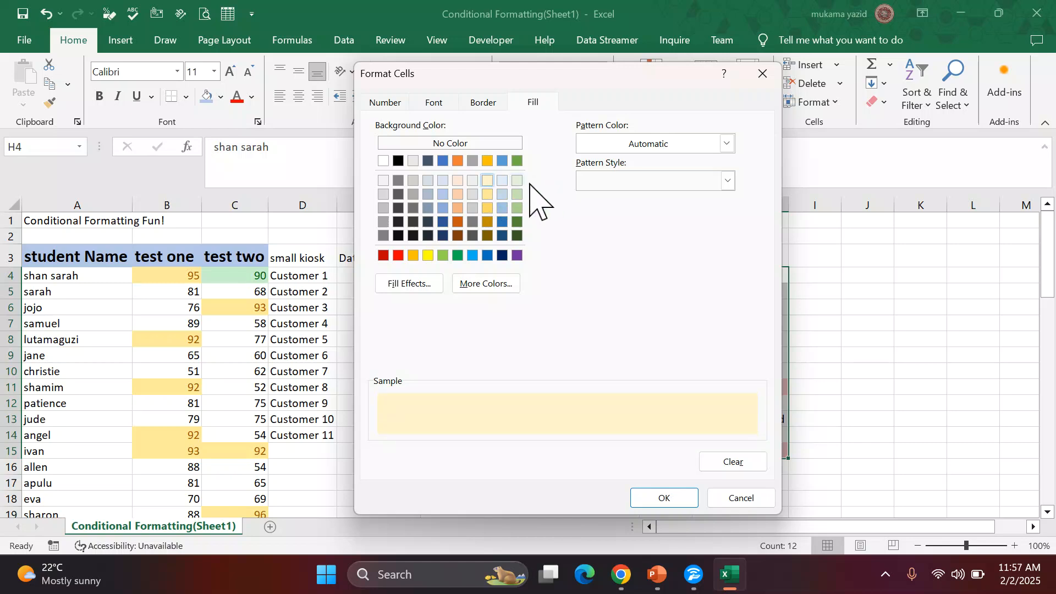
{"action": "left_click", "coordinate": [502, 181]}
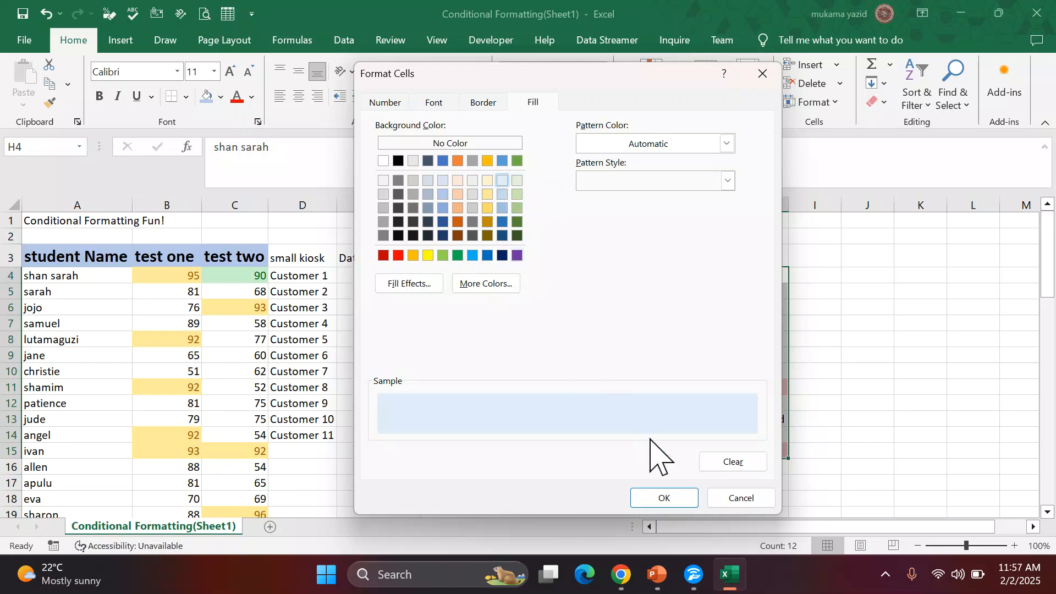
{"action": "left_click", "coordinate": [665, 499]}
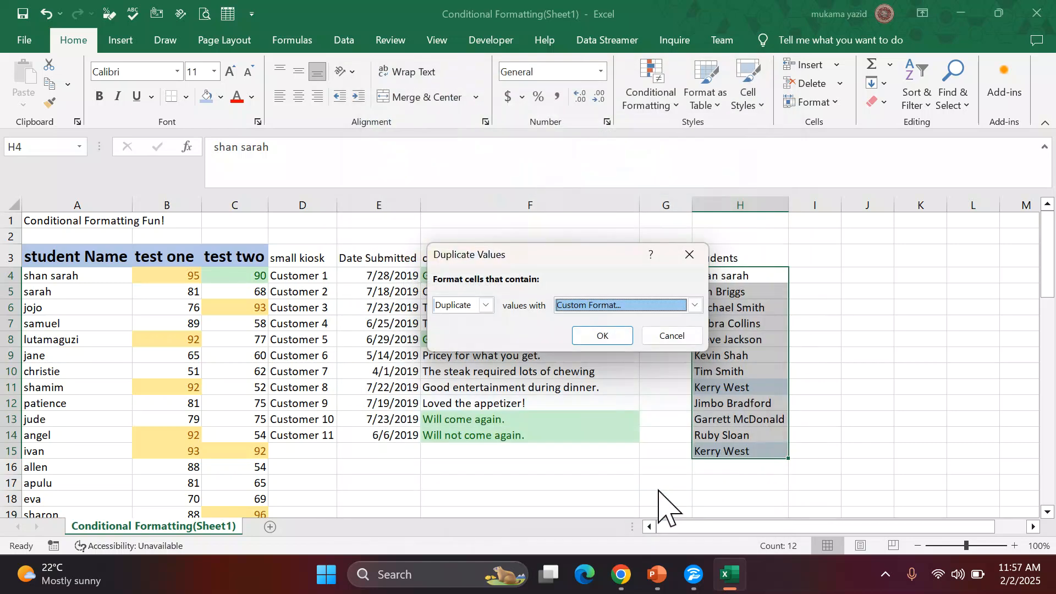
{"action": "left_click", "coordinate": [603, 335]}
{"action": "left_click", "coordinate": [858, 354]}
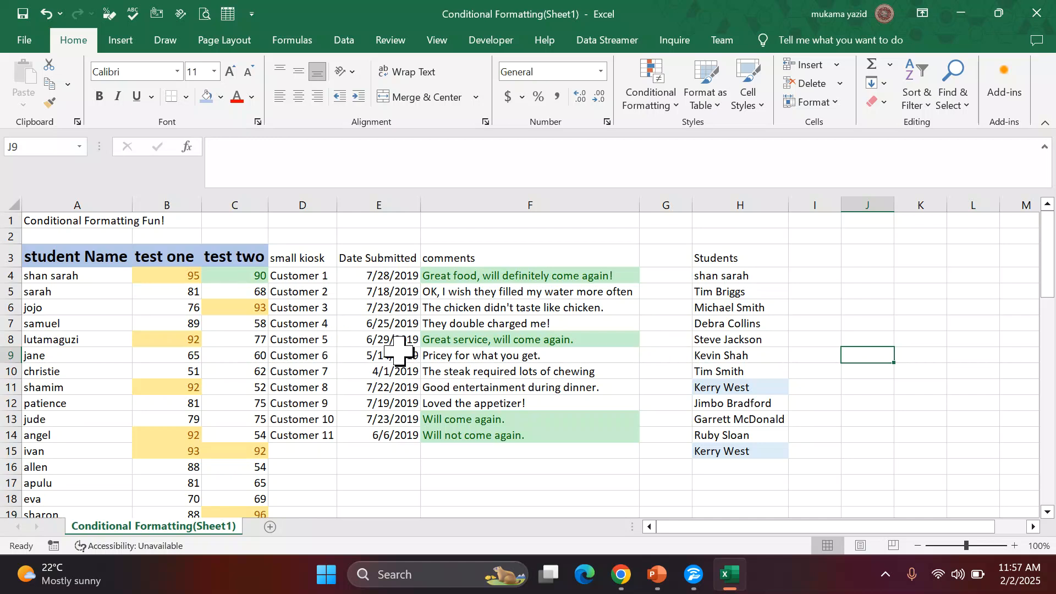
Review the conditional formatting options, including Clear Rules and Highlight Cells Rules, without applying one
{"action": "scroll", "coordinate": [398, 351], "scroll_direction": "down", "scroll_amount": 1}
{"action": "scroll", "coordinate": [399, 351], "scroll_direction": "up", "scroll_amount": 1}
{"action": "left_click", "coordinate": [676, 107]}
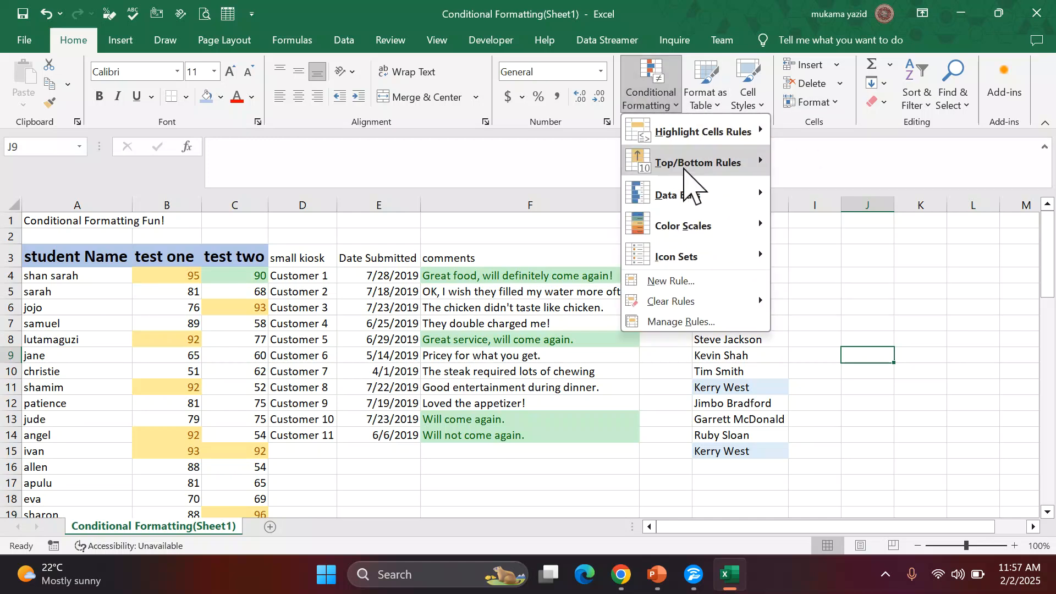
{"action": "mouse_move", "coordinate": [686, 300]}
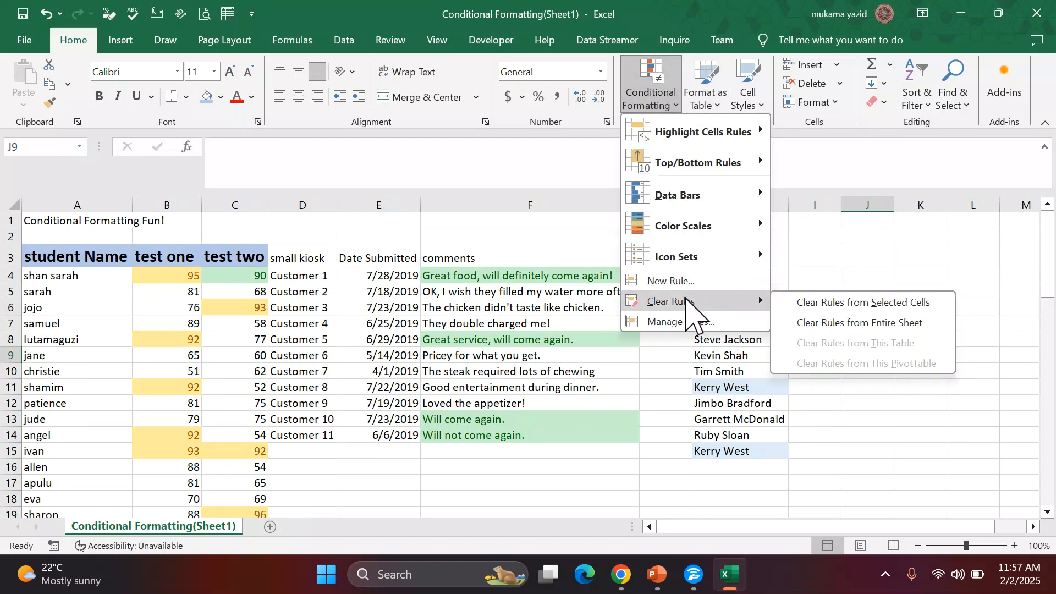
{"action": "mouse_move", "coordinate": [668, 140]}
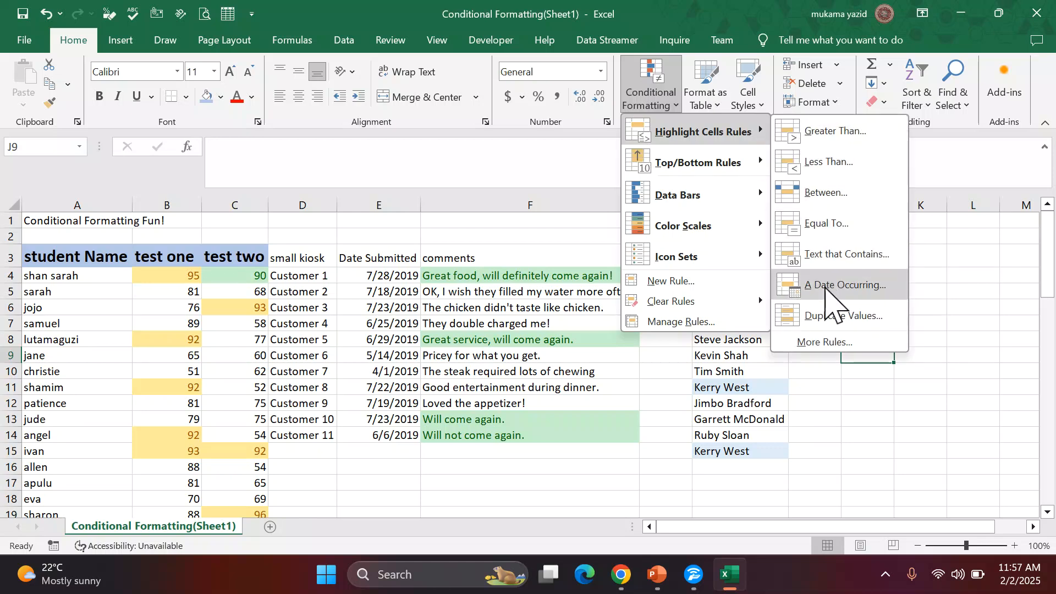
{"action": "mouse_move", "coordinate": [729, 165]}
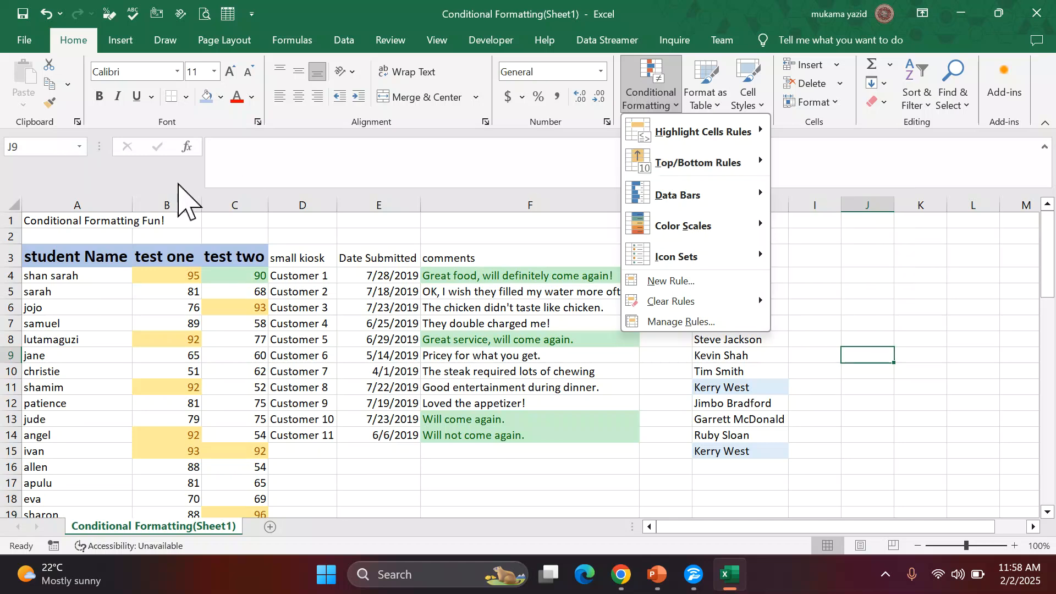
{"action": "left_click", "coordinate": [334, 225]}
Insert a new column D before the small kiosk column and select its header cell D3
{"action": "left_click", "coordinate": [308, 205]}
{"action": "right_click", "coordinate": [308, 230]}
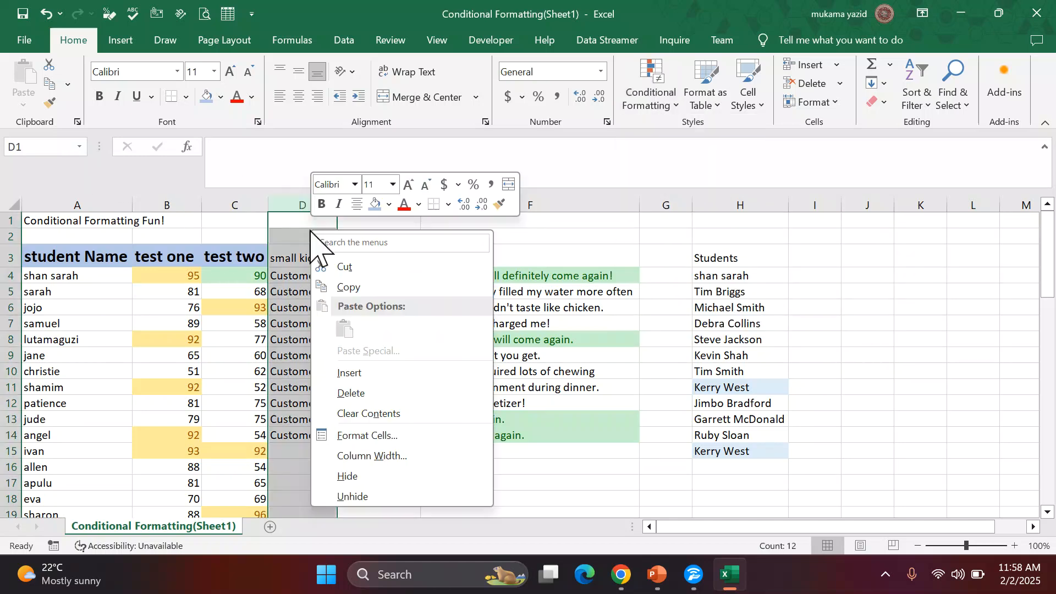
{"action": "left_click", "coordinate": [370, 374]}
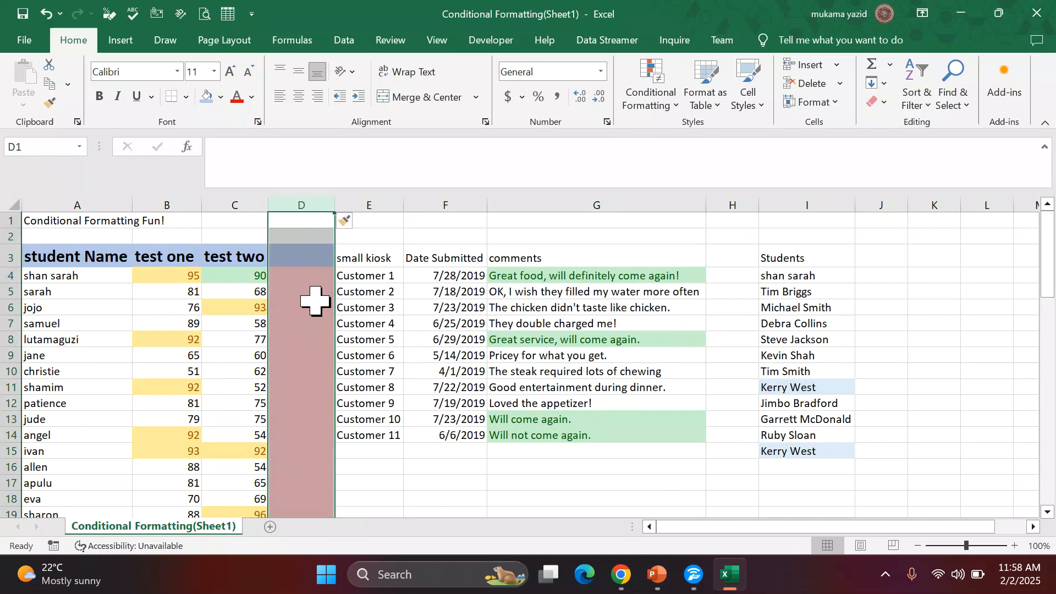
{"action": "left_click", "coordinate": [316, 260]}
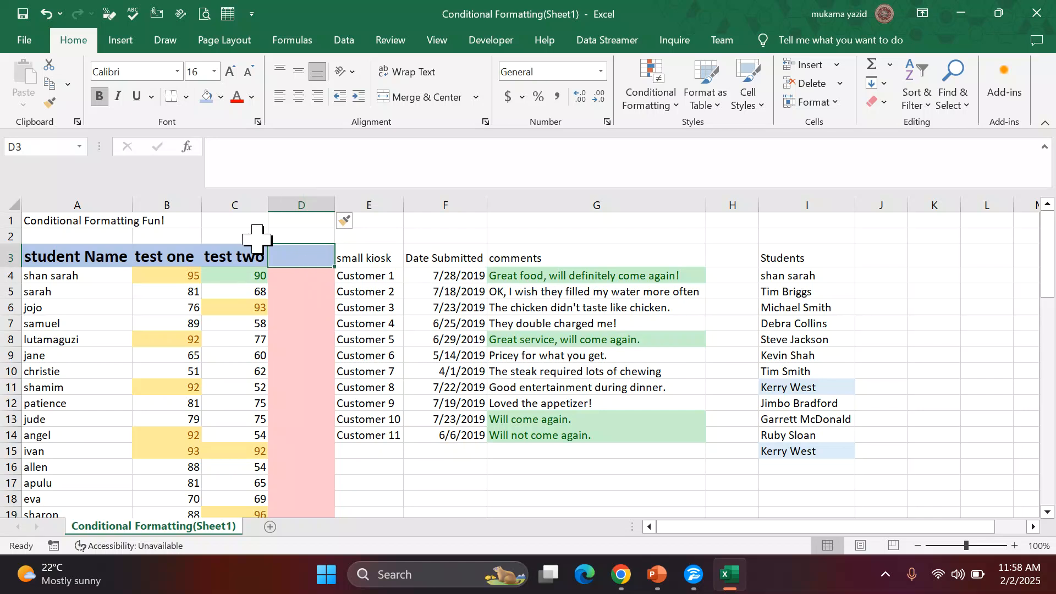
Clear the conditional formatting rules from the test score cells B4:D64 only
{"action": "left_click_drag", "start_coordinate": [130, 274], "coordinate": [226, 308]}
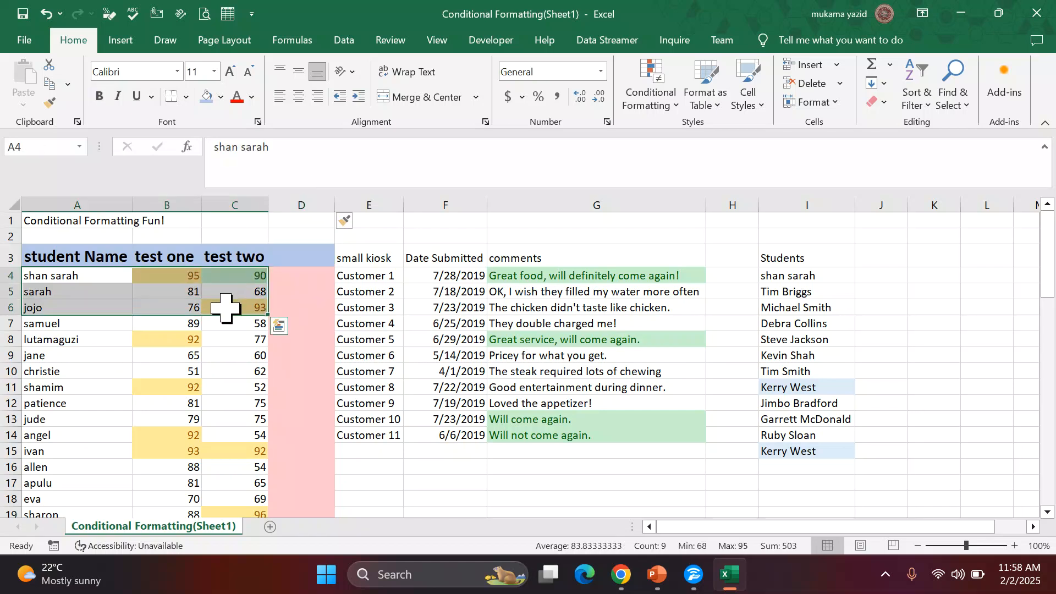
{"action": "left_click", "coordinate": [292, 291]}
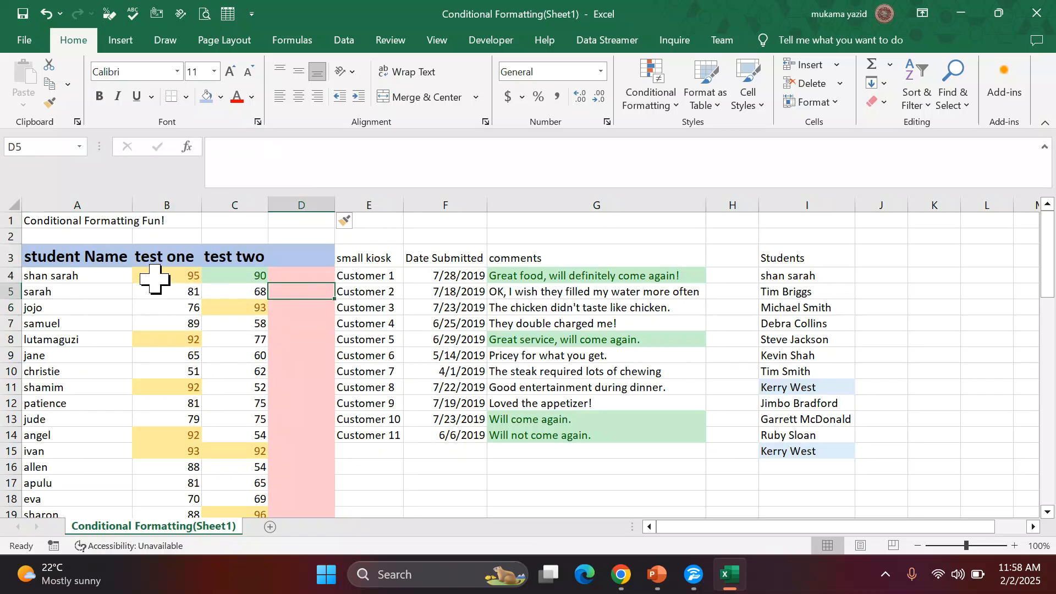
{"action": "left_click_drag", "start_coordinate": [154, 279], "coordinate": [310, 321]}
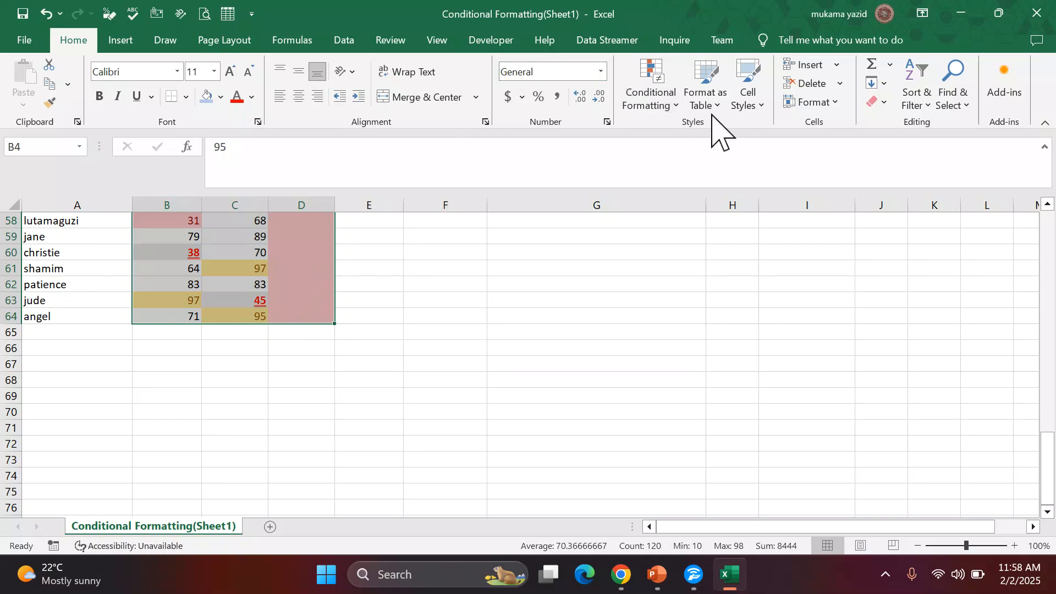
{"action": "left_click", "coordinate": [694, 108]}
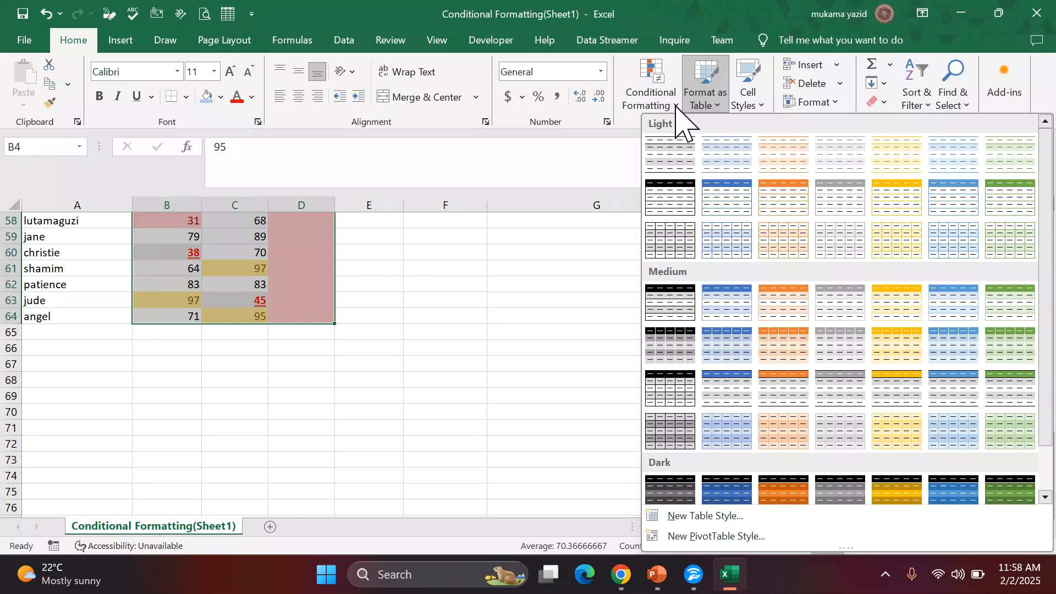
{"action": "left_click", "coordinate": [662, 106]}
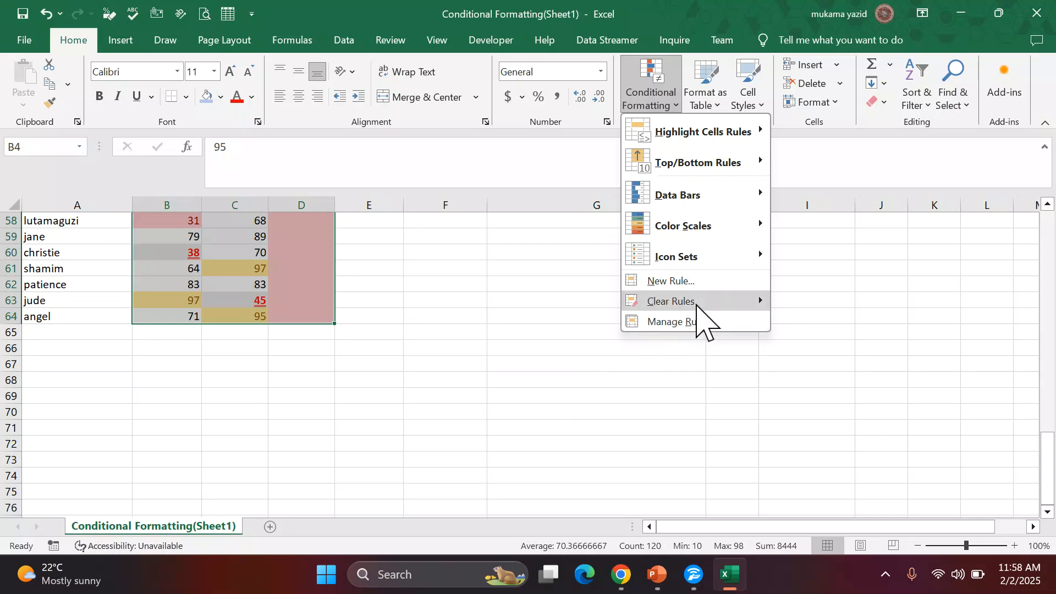
{"action": "mouse_move", "coordinate": [734, 302]}
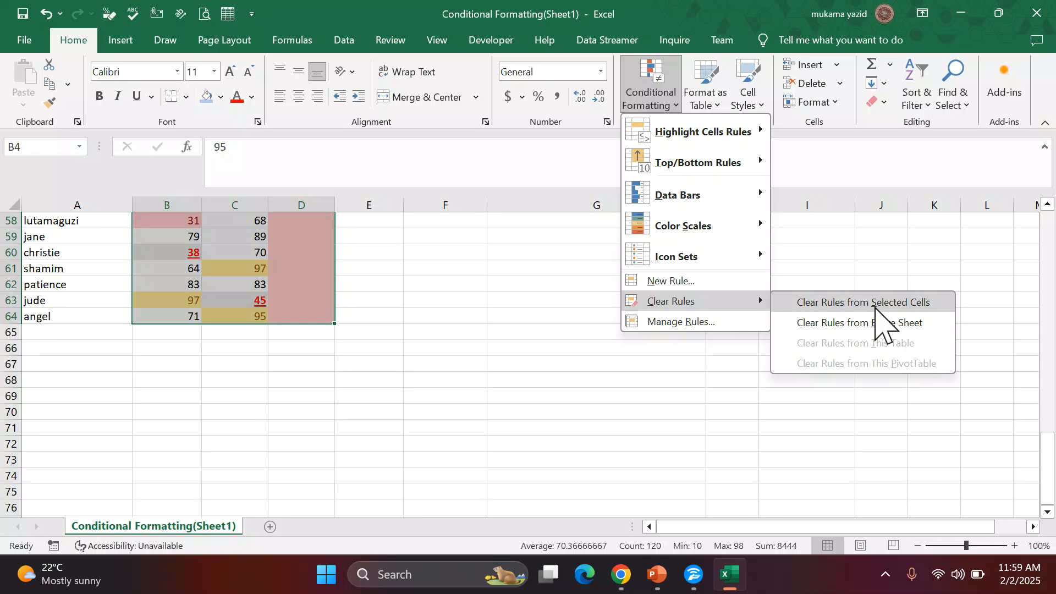
{"action": "left_click", "coordinate": [875, 306]}
{"action": "scroll", "coordinate": [389, 343], "scroll_direction": "up", "scroll_amount": 6}
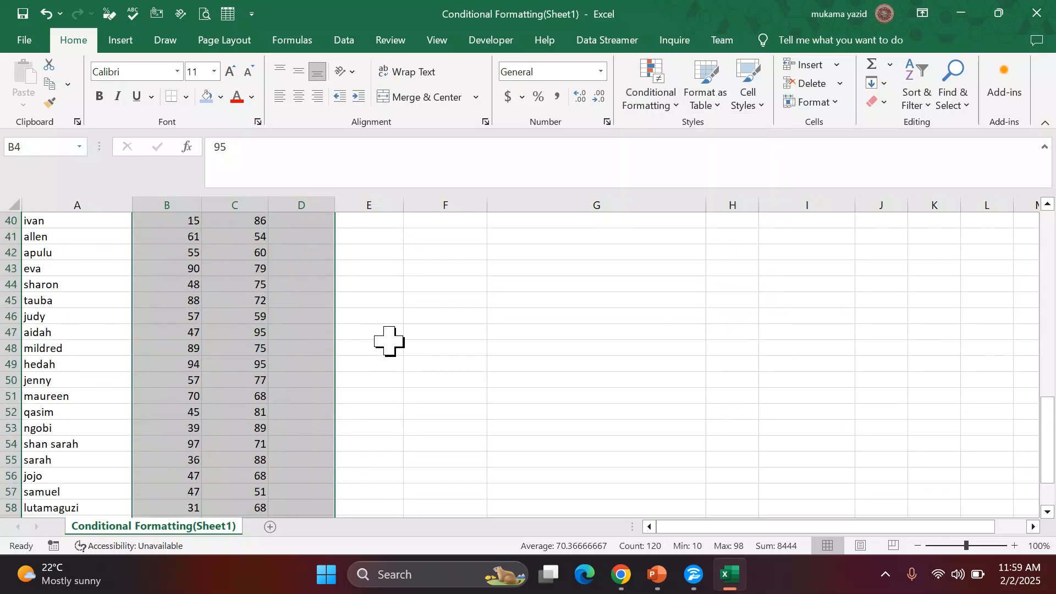
{"action": "scroll", "coordinate": [389, 343], "scroll_direction": "up", "scroll_amount": 13}
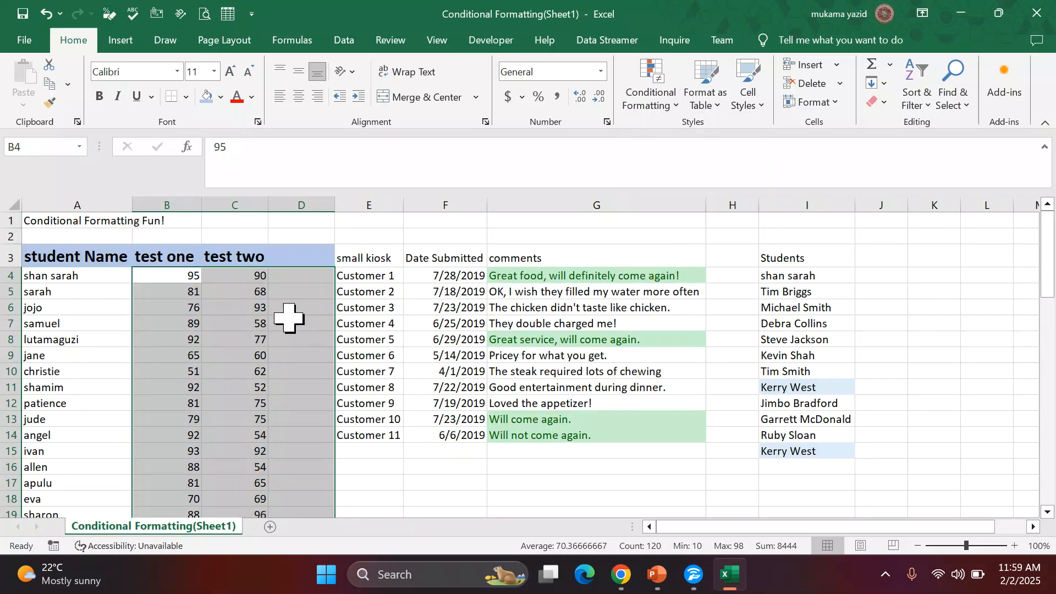
{"action": "left_click", "coordinate": [296, 277]}
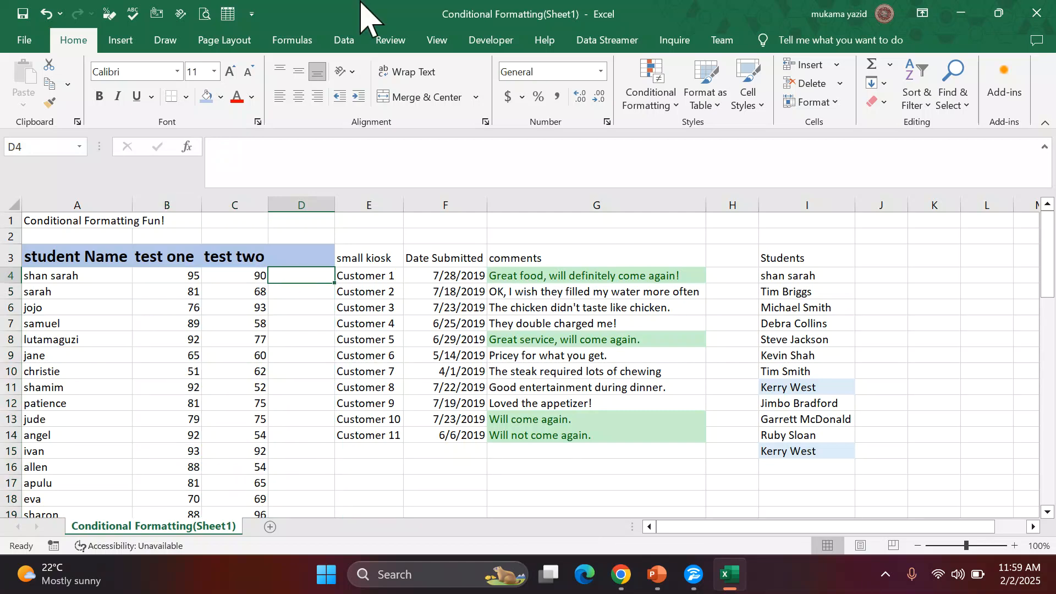
{"action": "type", "text": "="}
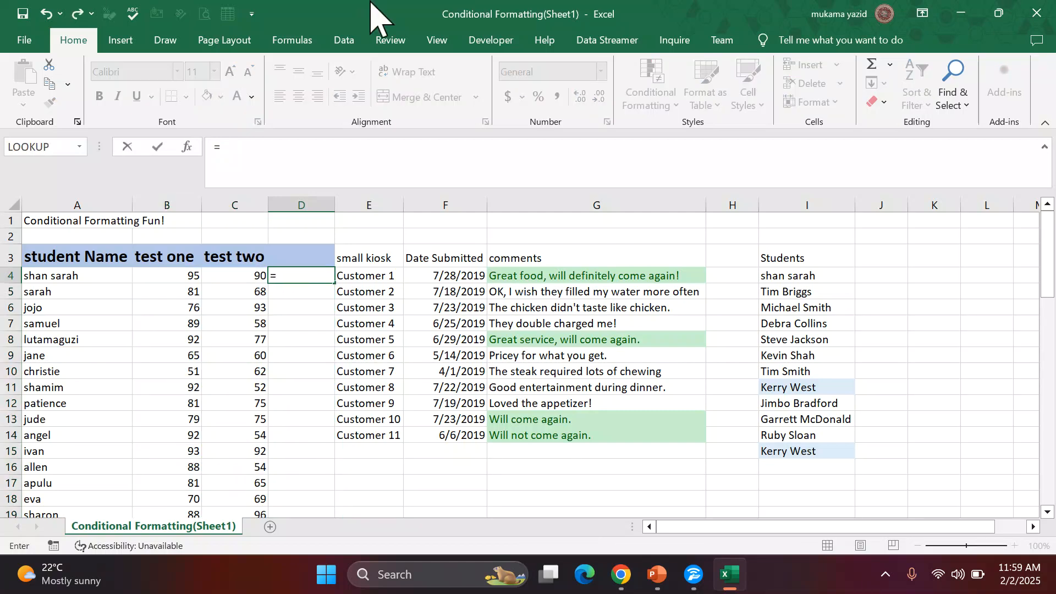
{"action": "left_click", "coordinate": [312, 257]}
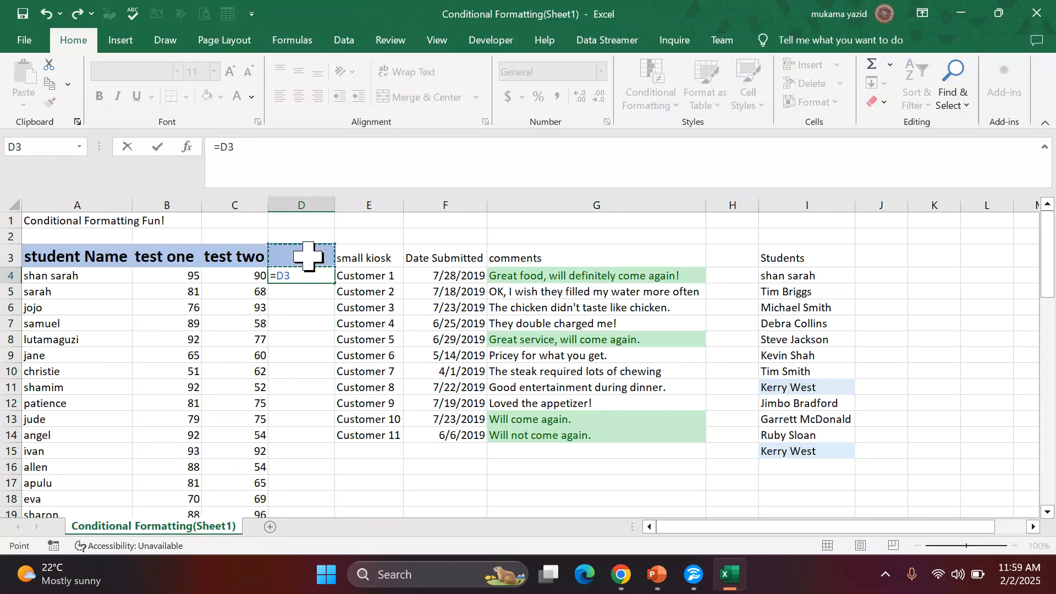
{"action": "key", "text": "BackSpace"}
{"action": "key", "text": "BackSpace"}
{"action": "key", "text": "BackSpace"}
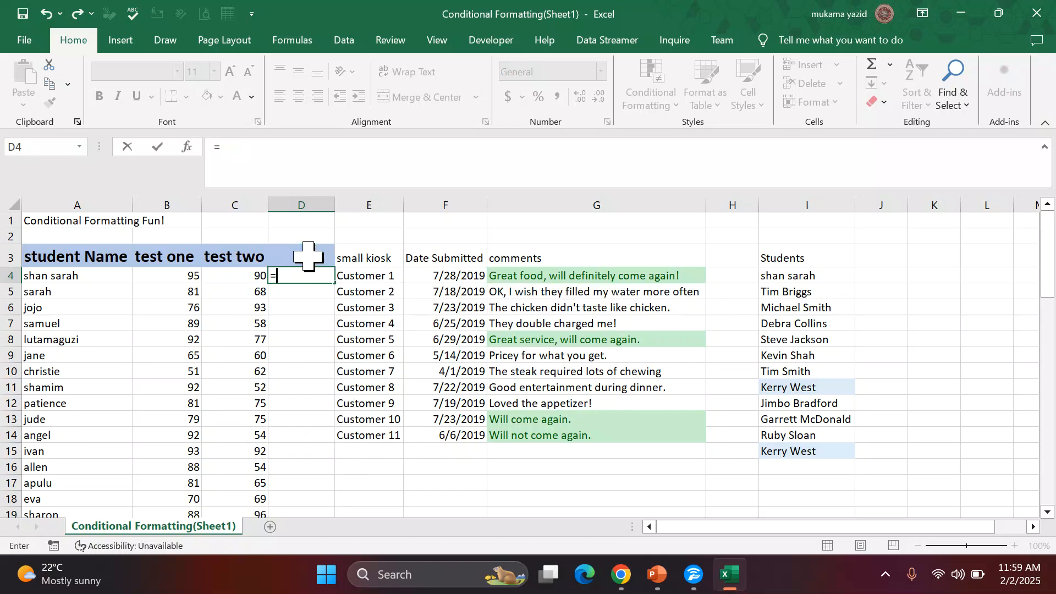
Enter the header Average in D3 and select D4 below it
{"action": "left_click", "coordinate": [308, 256]}
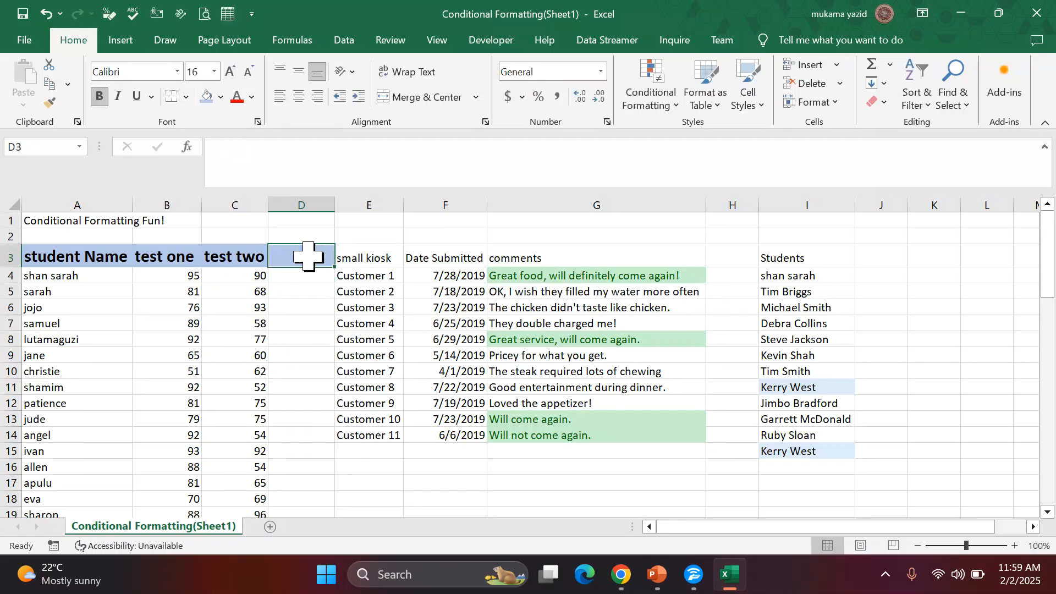
{"action": "type", "text": "a"}
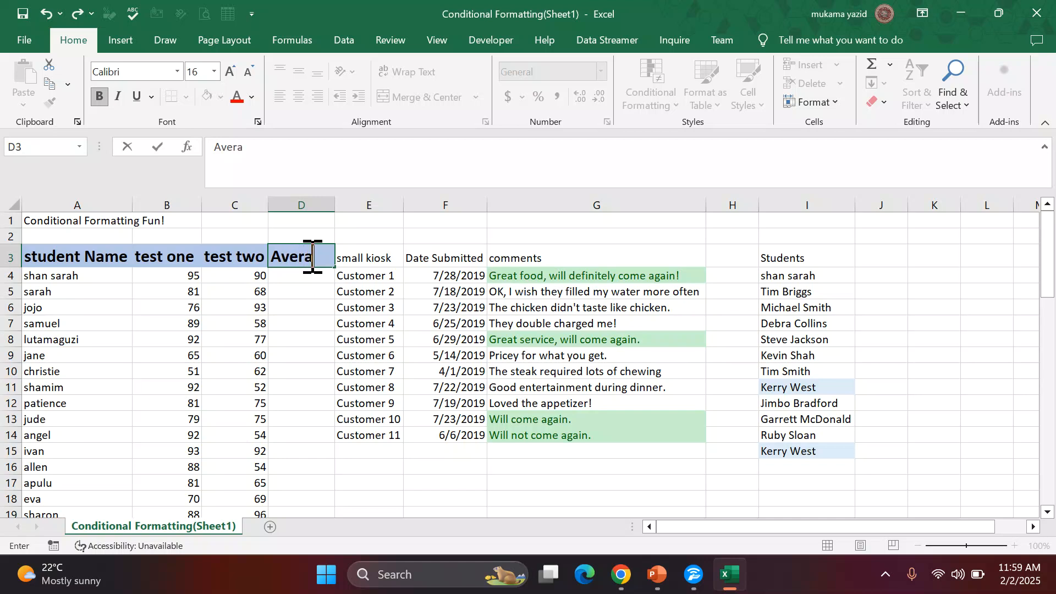
{"action": "type", "text": "gege"}
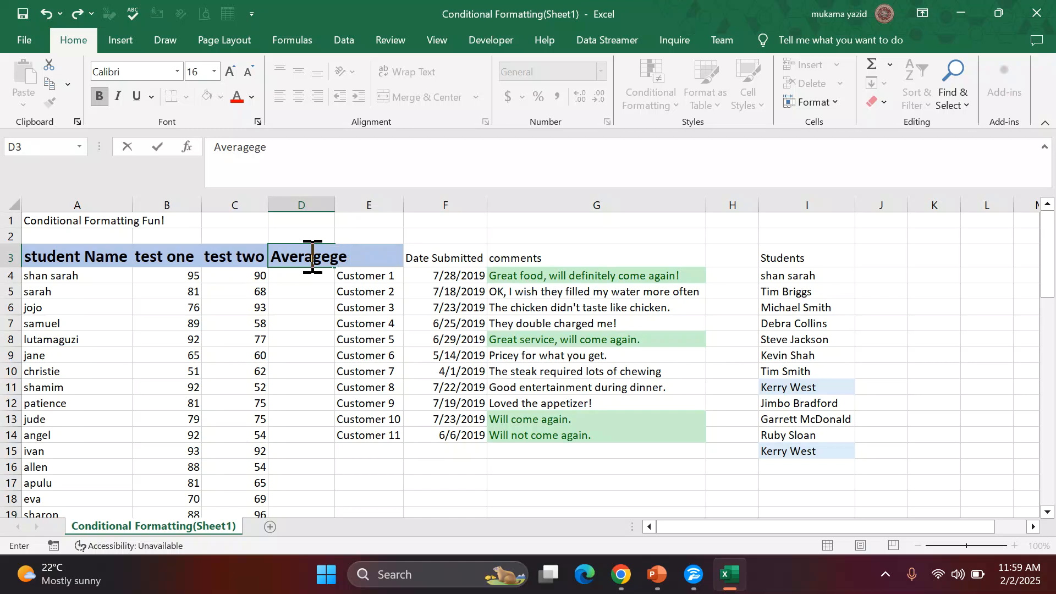
{"action": "key", "text": "BackSpace"}
{"action": "key", "text": "BackSpace"}
{"action": "key", "text": "BackSpace"}
{"action": "type", "text": "ge"}
{"action": "key", "text": "Return"}
{"action": "key", "text": "Return"}
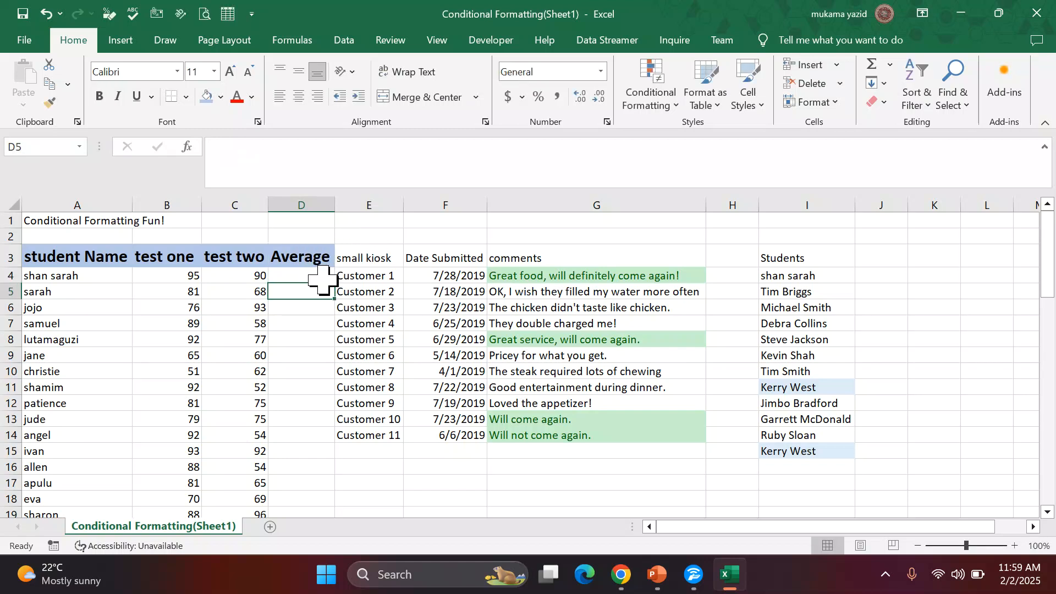
{"action": "left_click", "coordinate": [297, 271]}
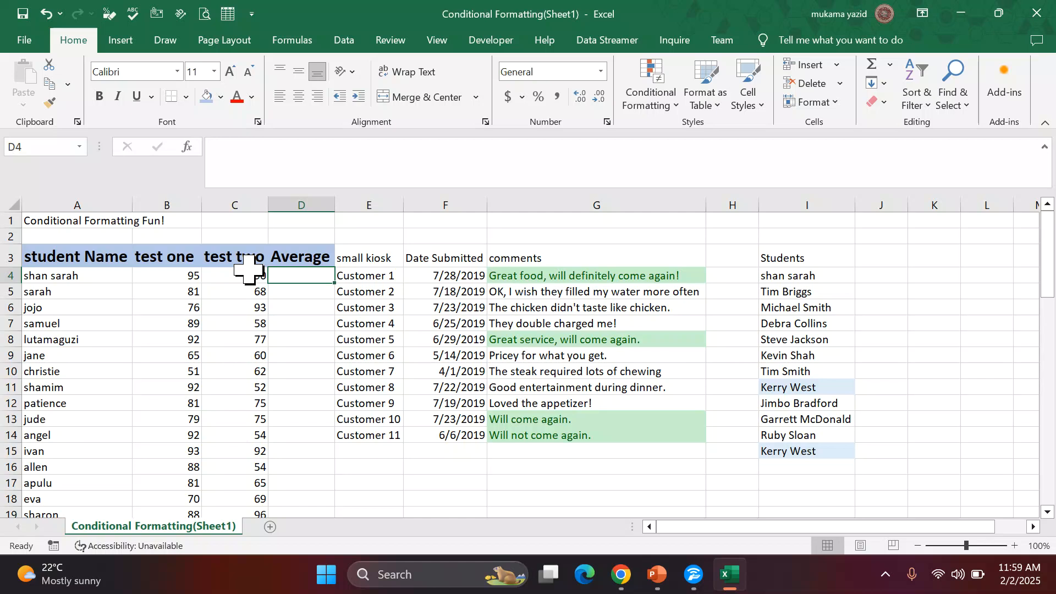
{"action": "type", "text": "="}
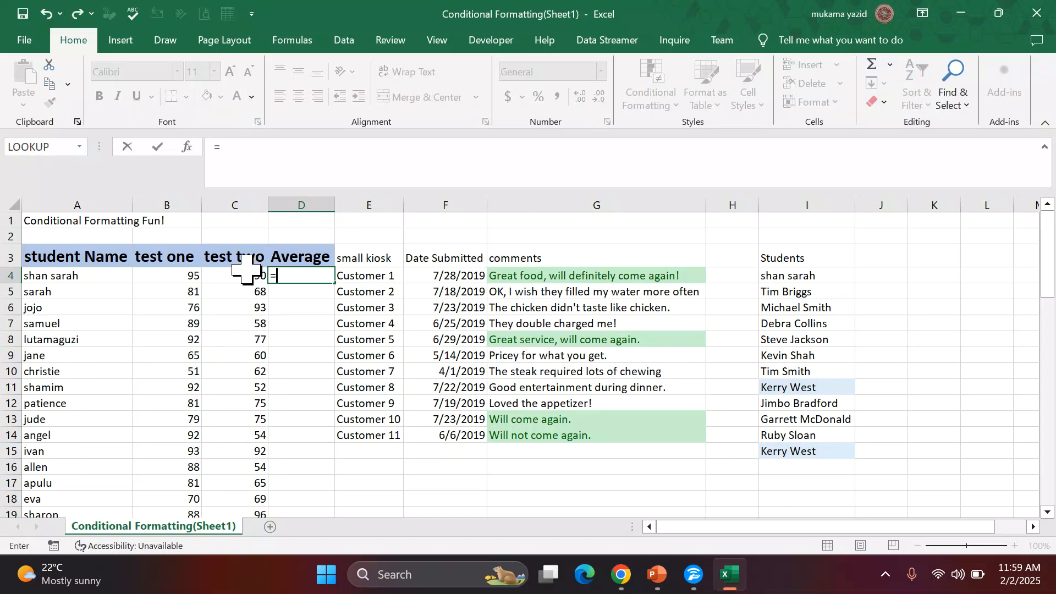
{"action": "left_click", "coordinate": [196, 277]}
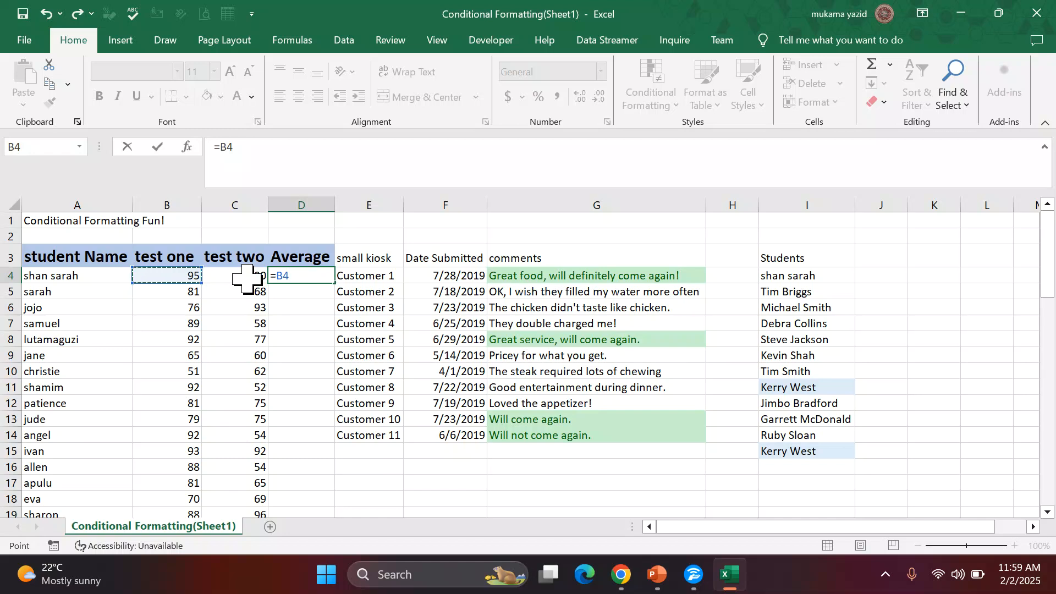
{"action": "key", "text": "Left"}
{"action": "type", "text": "("}
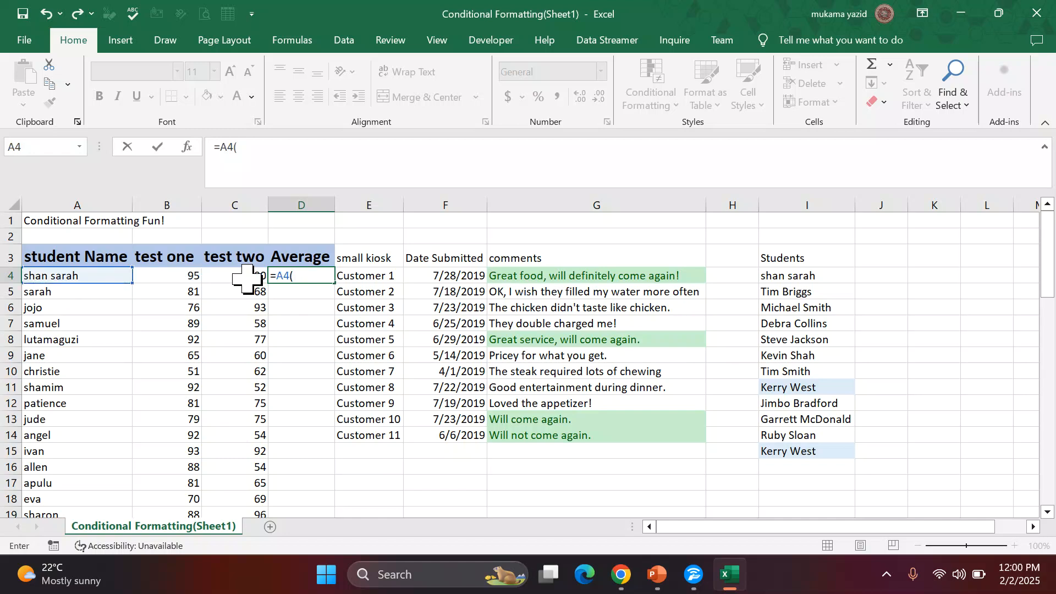
{"action": "key", "text": "BackSpace"}
{"action": "key", "text": "BackSpace"}
{"action": "key", "text": "BackSpace"}
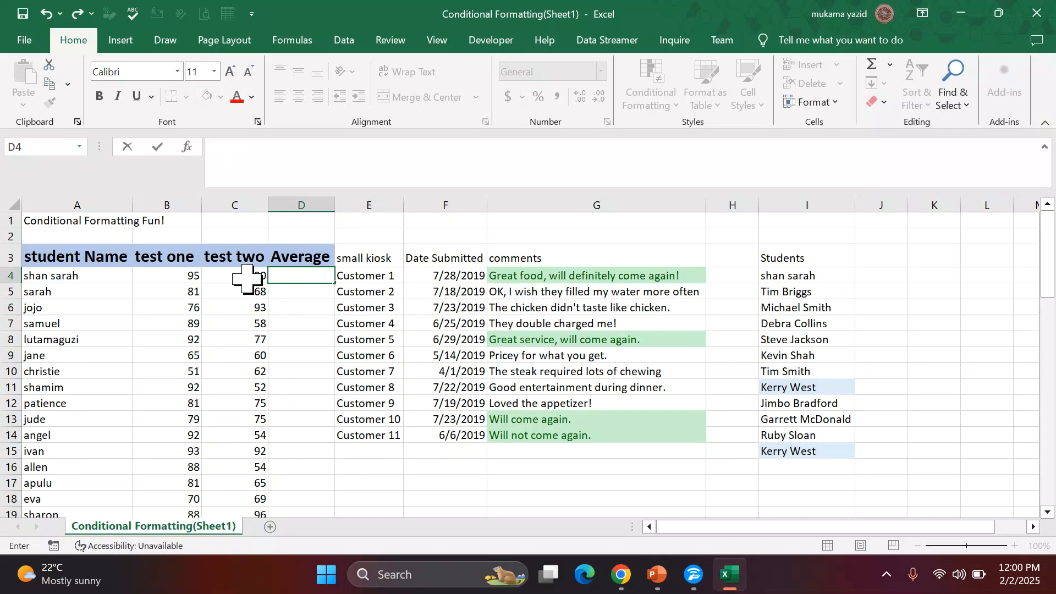
Average the two test scores in D4 with the formula =(B4+C4)/2 and reselect the cell
{"action": "type", "text": "=("}
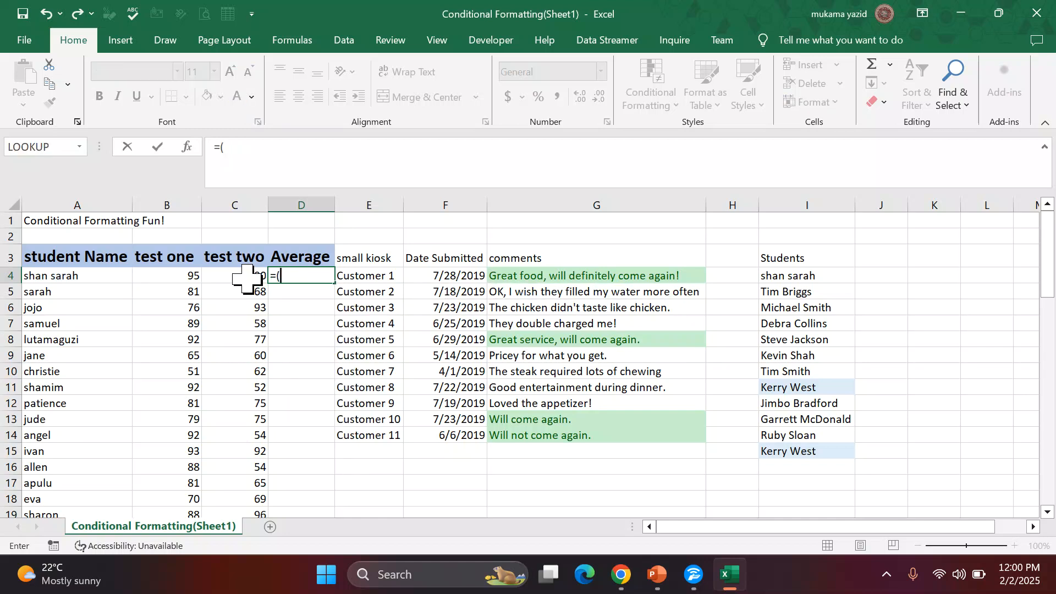
{"action": "left_click", "coordinate": [191, 273]}
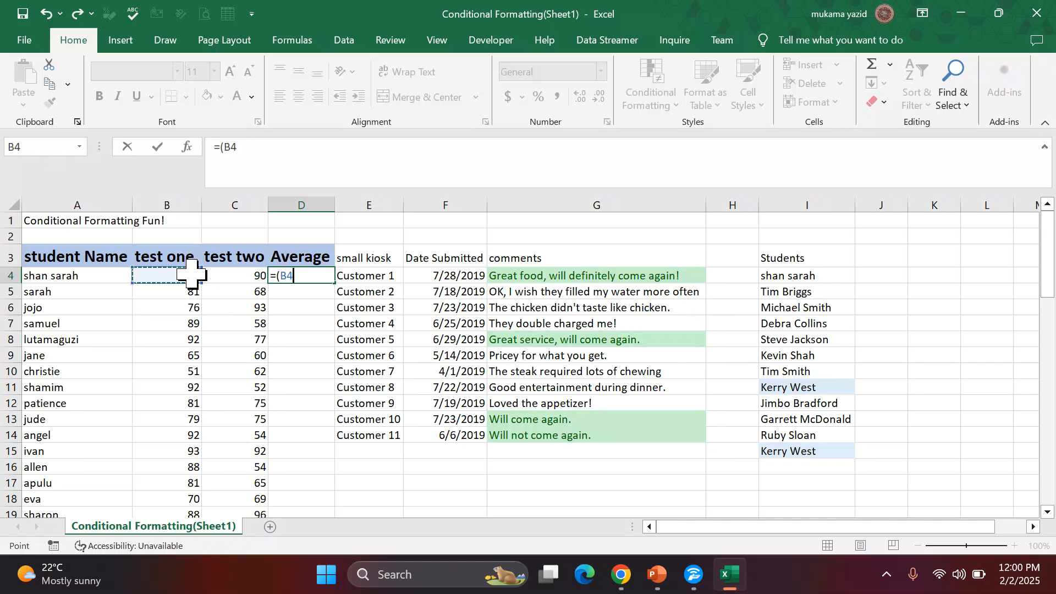
{"action": "type", "text": "+"}
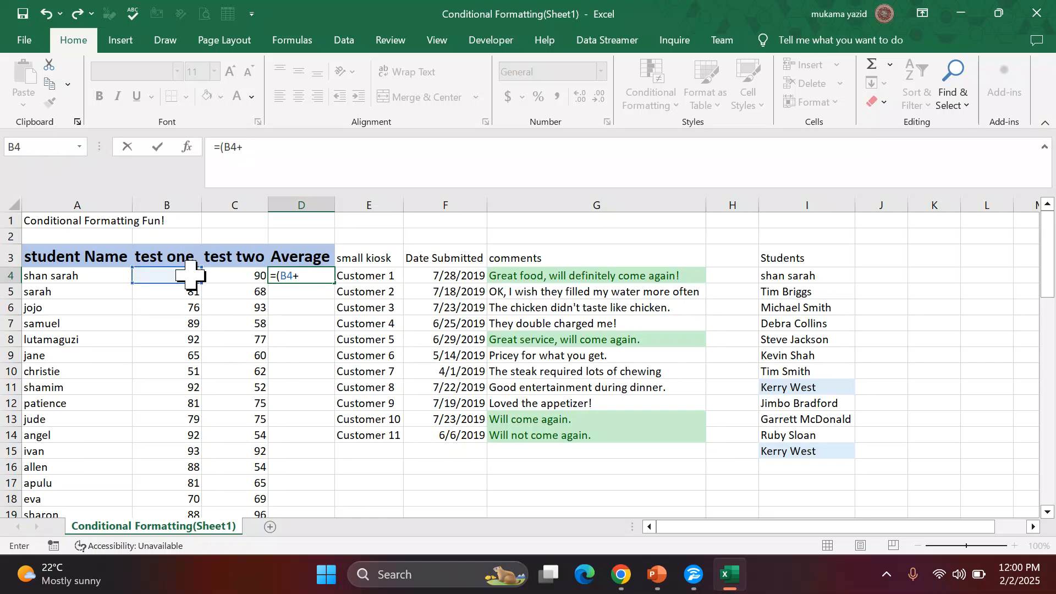
{"action": "left_click", "coordinate": [234, 275]}
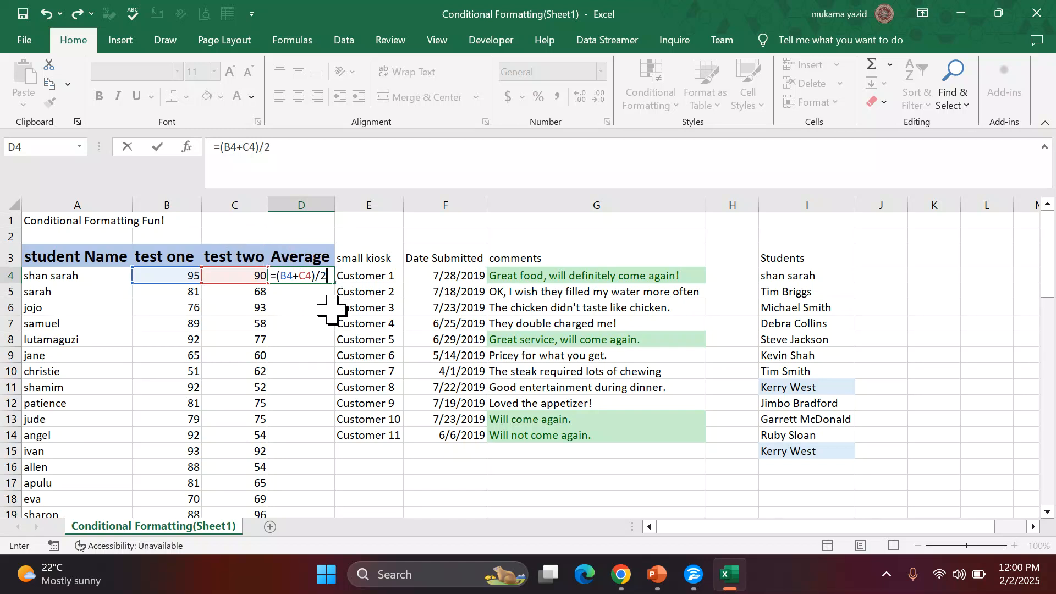
{"action": "key", "text": "Return"}
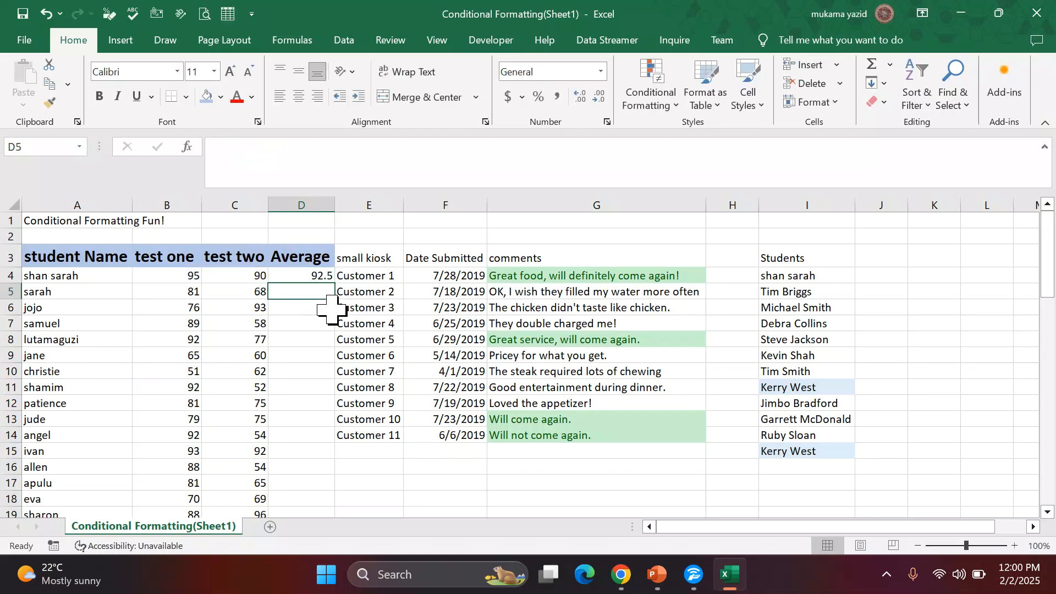
{"action": "left_click", "coordinate": [323, 275]}
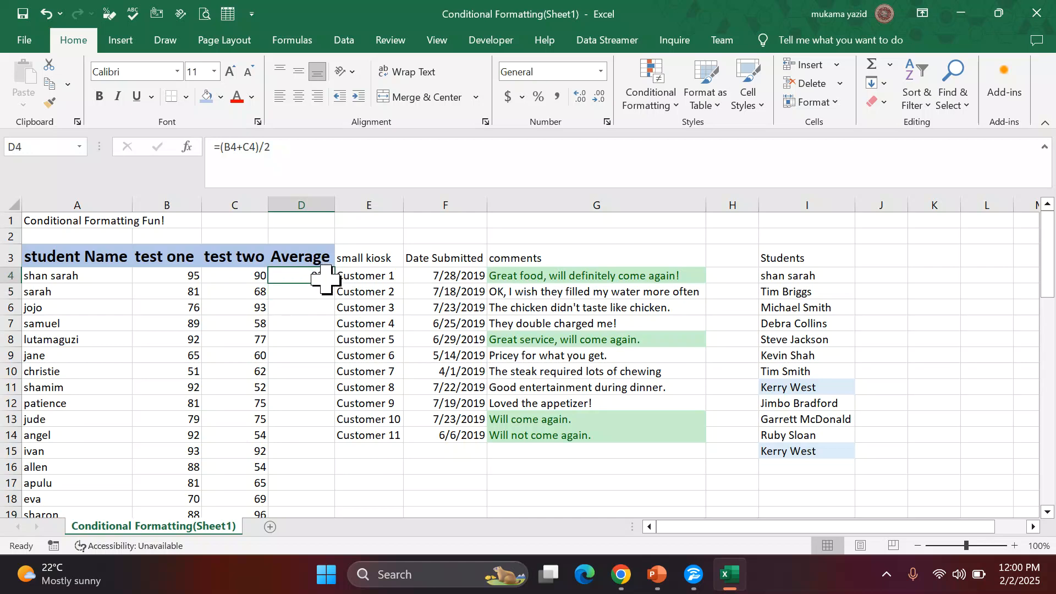
{"action": "mouse_move", "coordinate": [330, 281]}
{"action": "left_mouse_down"}
{"action": "mouse_move", "coordinate": [336, 330]}
{"action": "mouse_move", "coordinate": [332, 276]}
{"action": "left_mouse_up"}
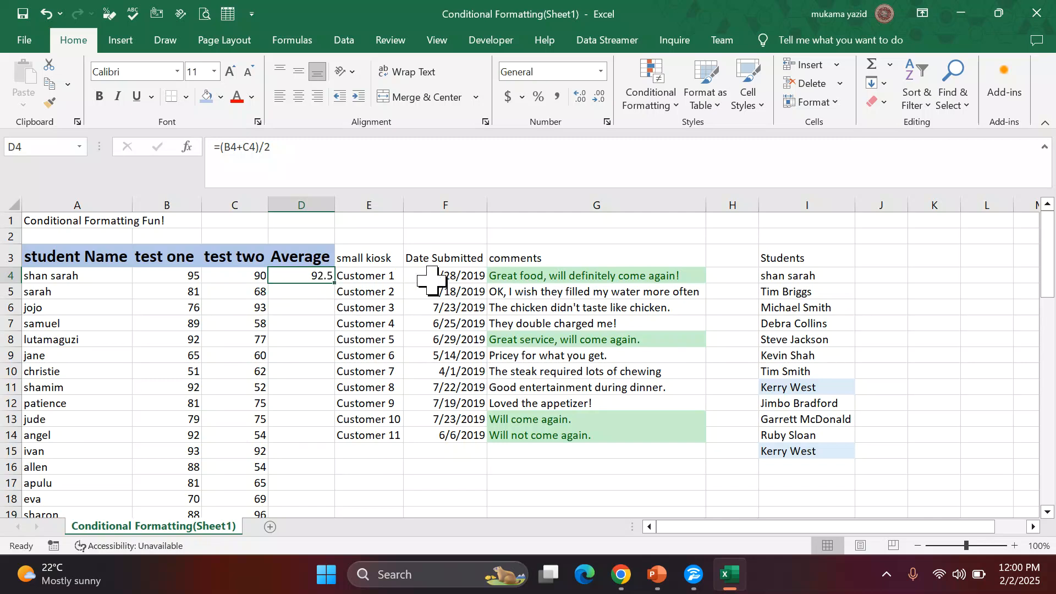
Fill the average formula from D4 down the Average column to D64
{"action": "double_click", "coordinate": [333, 283]}
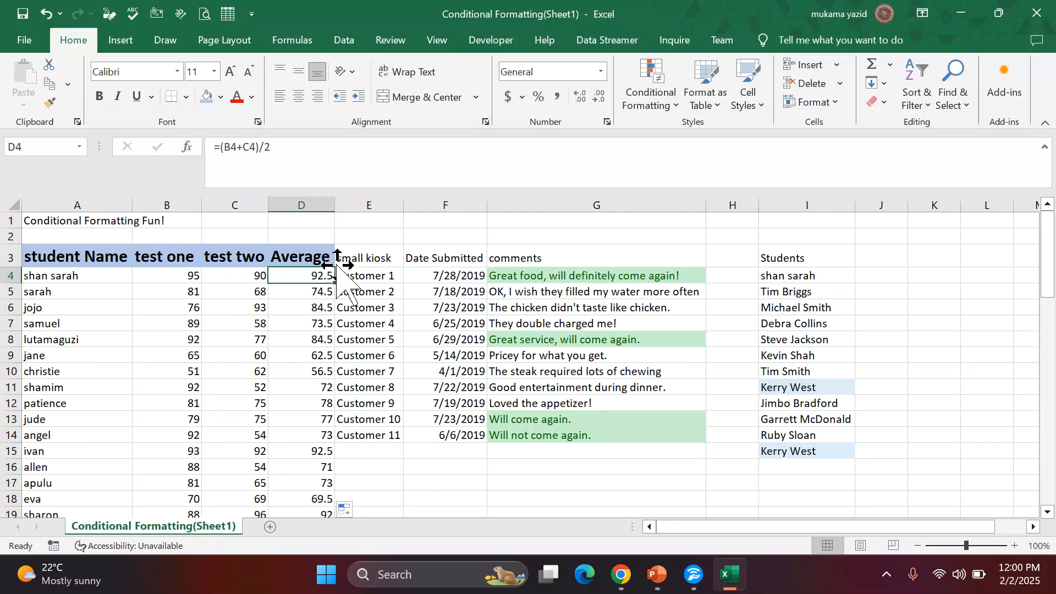
{"action": "scroll", "coordinate": [330, 264], "scroll_direction": "down", "scroll_amount": 1}
{"action": "scroll", "coordinate": [302, 242], "scroll_direction": "up", "scroll_amount": 1}
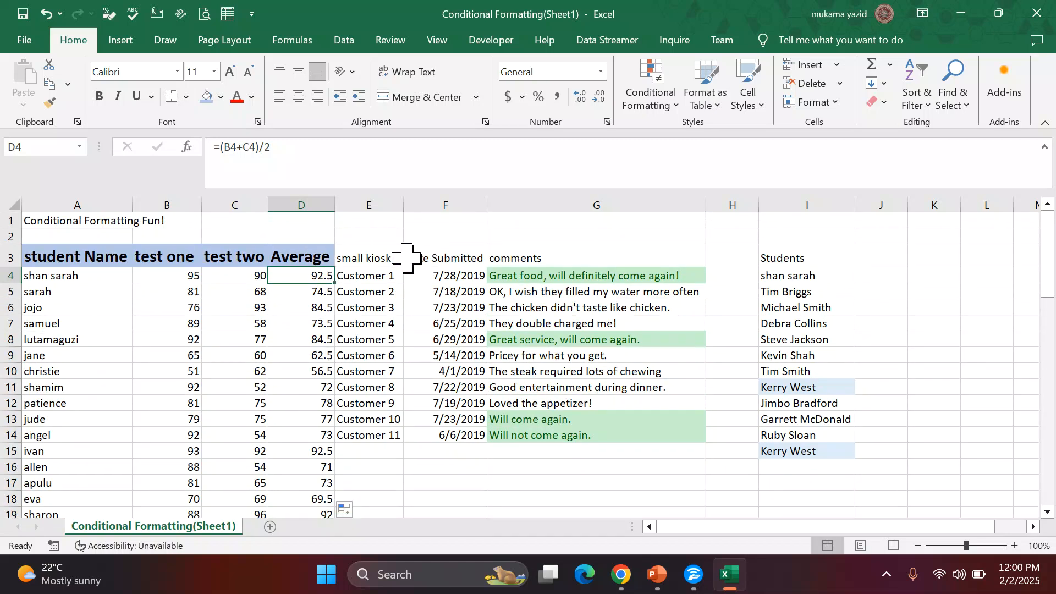
{"action": "scroll", "coordinate": [302, 302], "scroll_direction": "down", "scroll_amount": 5}
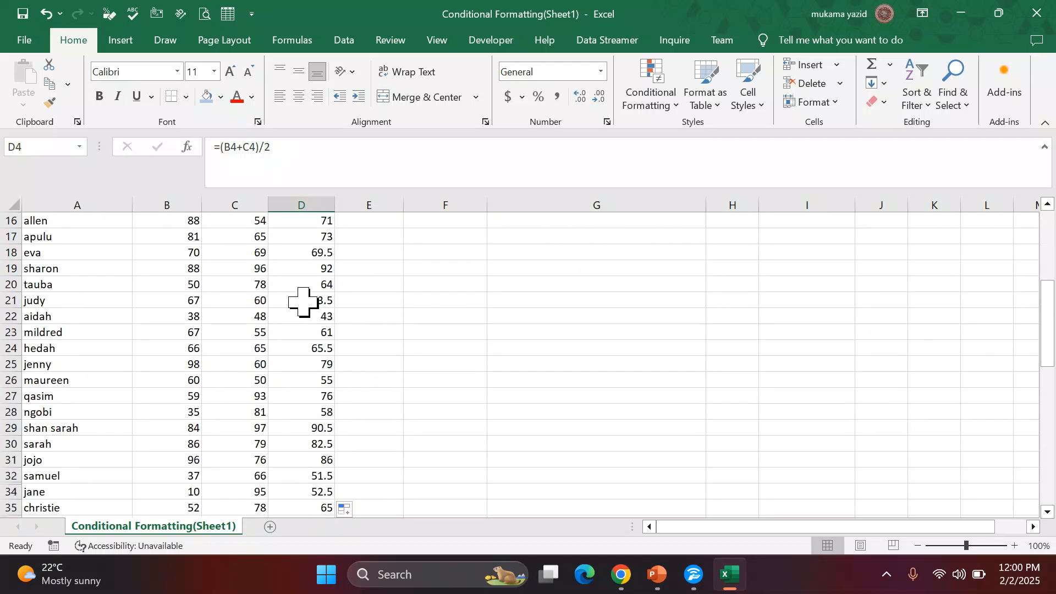
{"action": "scroll", "coordinate": [303, 302], "scroll_direction": "up", "scroll_amount": 4}
{"action": "scroll", "coordinate": [303, 302], "scroll_direction": "up", "scroll_amount": 1}
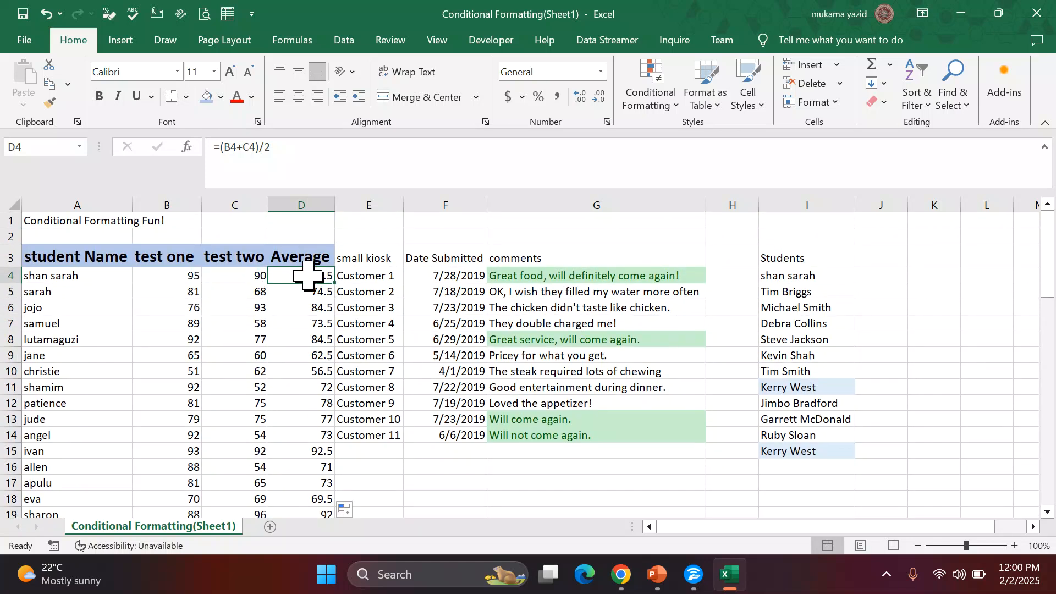
{"action": "left_click_drag", "start_coordinate": [308, 275], "coordinate": [283, 536]}
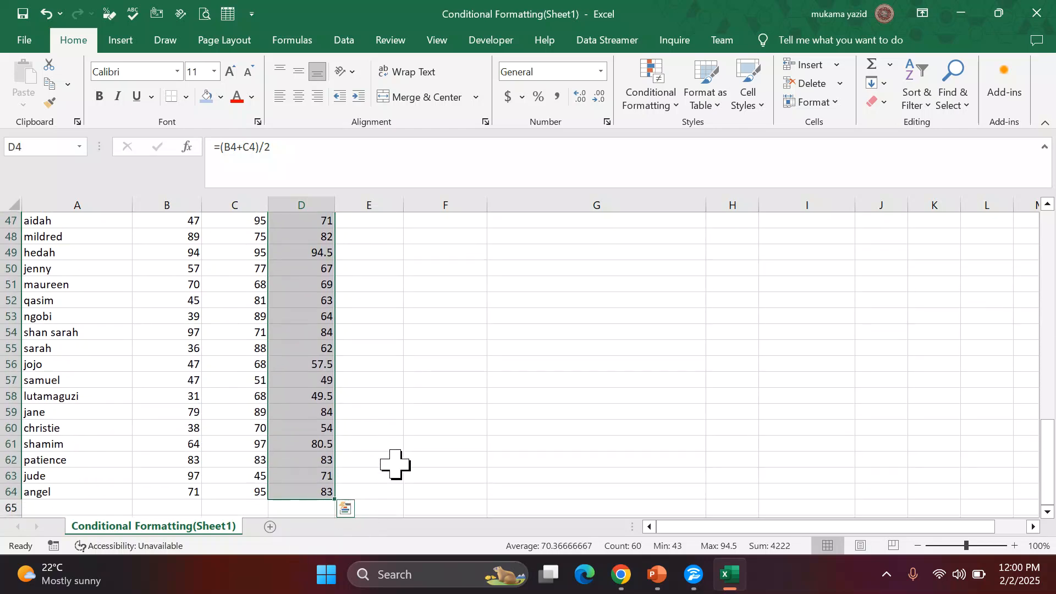
{"action": "left_click", "coordinate": [410, 413]}
Apply a Top 10 Items rule with Green Fill with Dark Green Text to the test scores in B4:C64
{"action": "scroll", "coordinate": [215, 316], "scroll_direction": "up", "scroll_amount": 9}
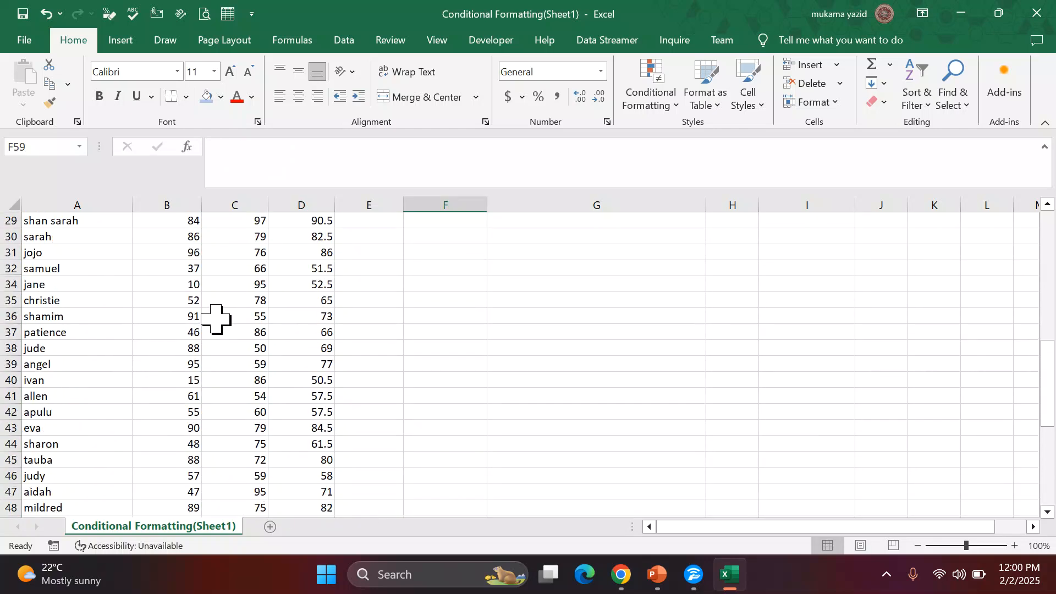
{"action": "scroll", "coordinate": [187, 260], "scroll_direction": "up", "scroll_amount": 6}
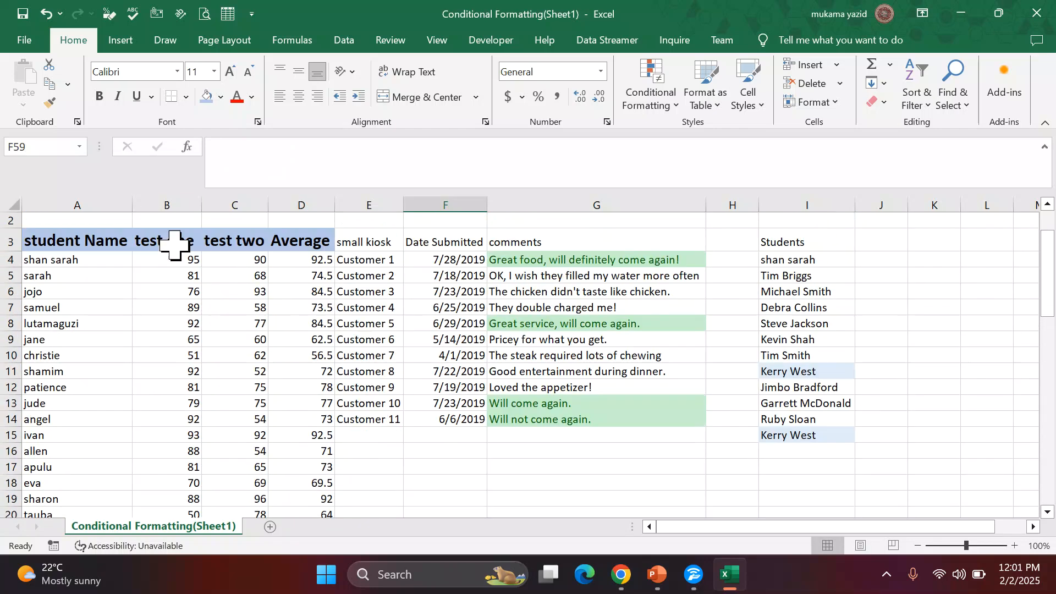
{"action": "left_click_drag", "start_coordinate": [179, 257], "coordinate": [259, 456]}
{"action": "left_click", "coordinate": [672, 104]}
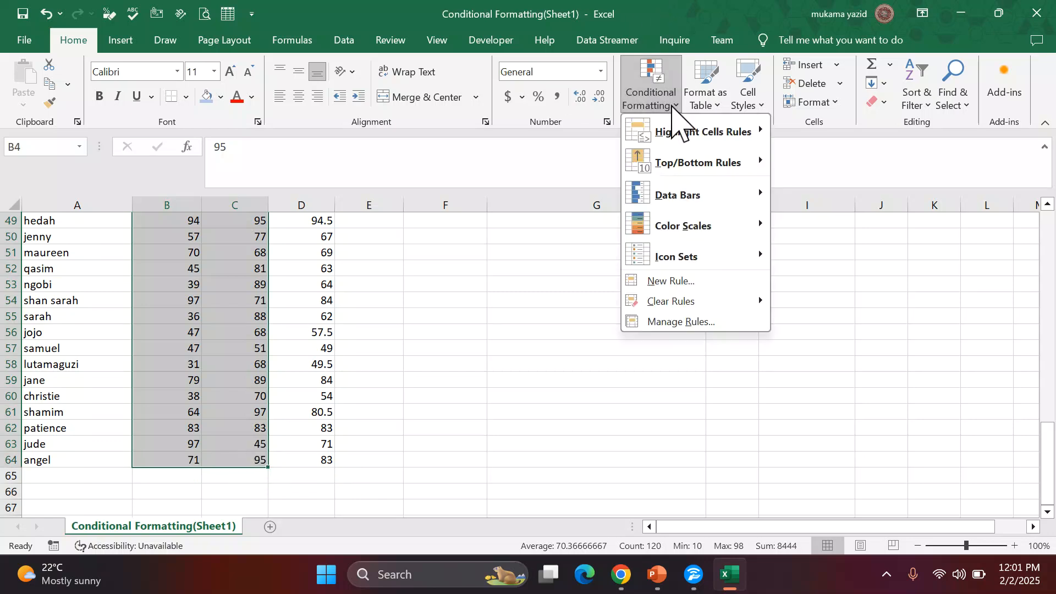
{"action": "mouse_move", "coordinate": [685, 166]}
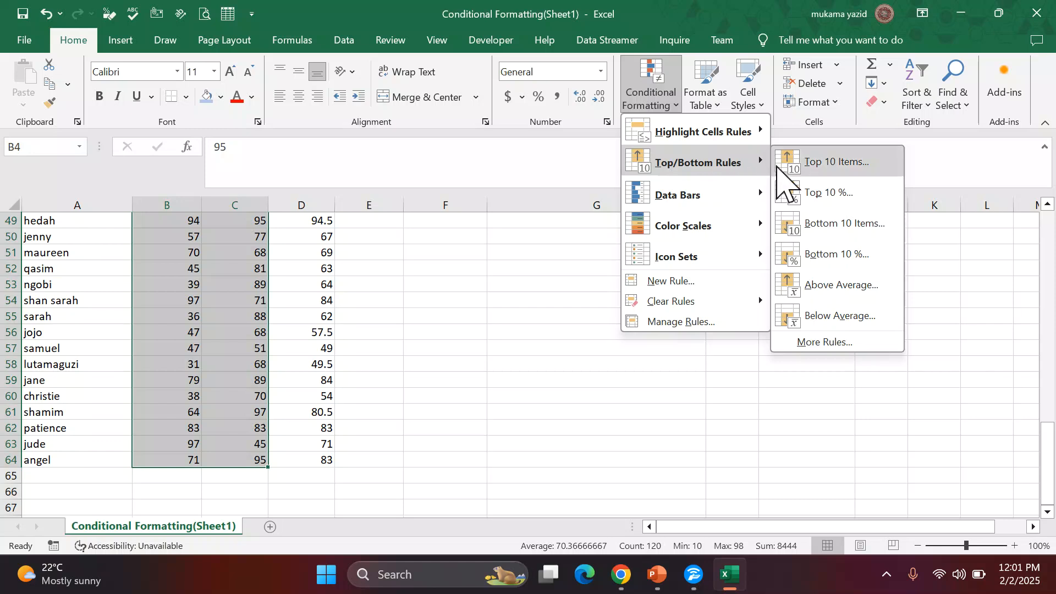
{"action": "left_click", "coordinate": [820, 163]}
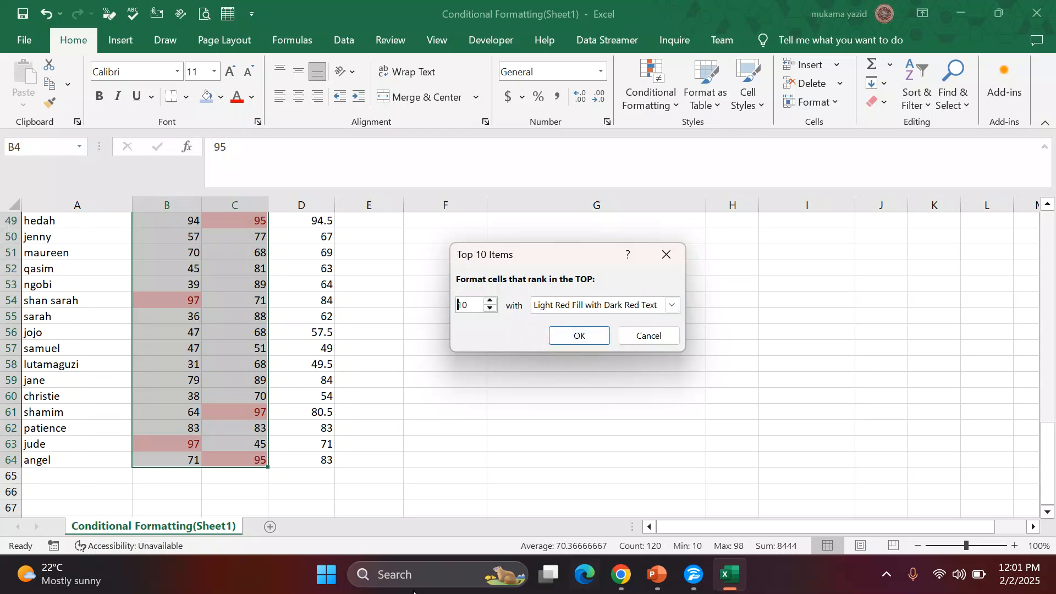
{"action": "left_click", "coordinate": [671, 305]}
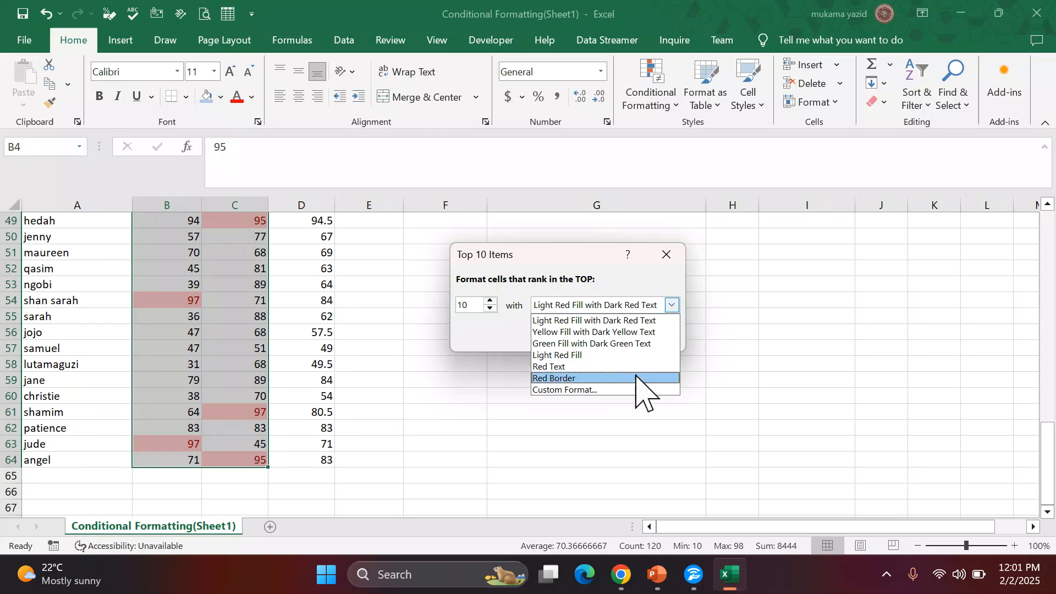
{"action": "left_click", "coordinate": [633, 344]}
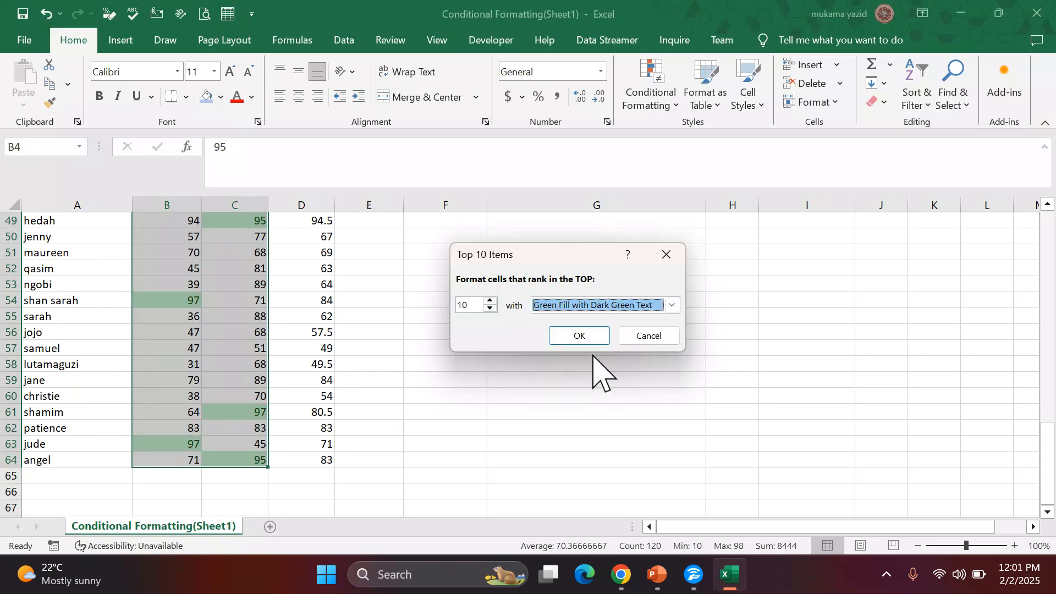
{"action": "left_click", "coordinate": [580, 335]}
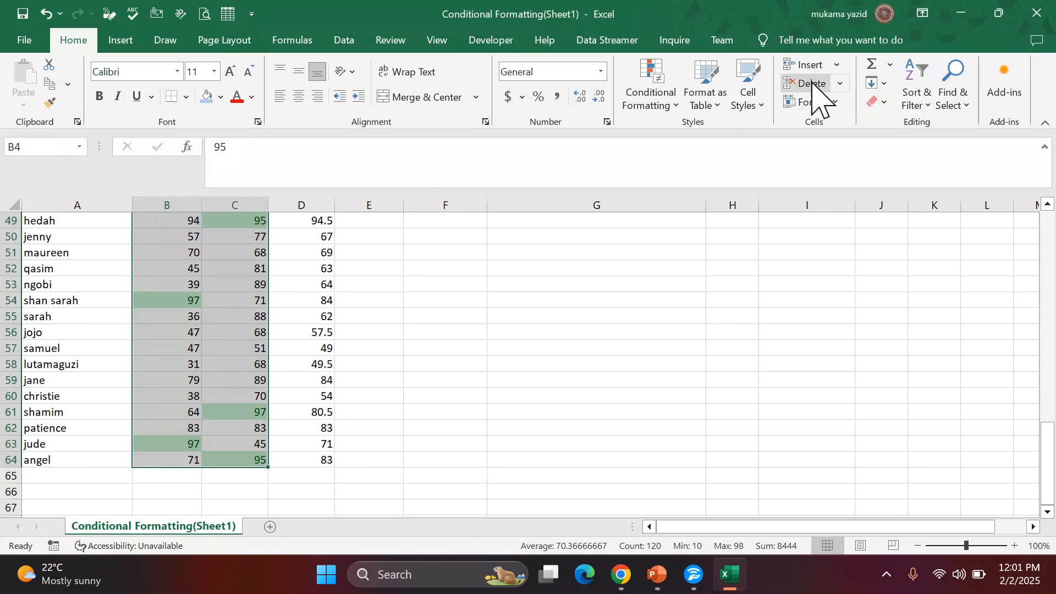
Add a Bottom 10 Items rule to the test scores with the rank set to 2 and Light Red Fill with Dark Red Text
{"action": "left_click", "coordinate": [674, 108]}
{"action": "mouse_move", "coordinate": [721, 165]}
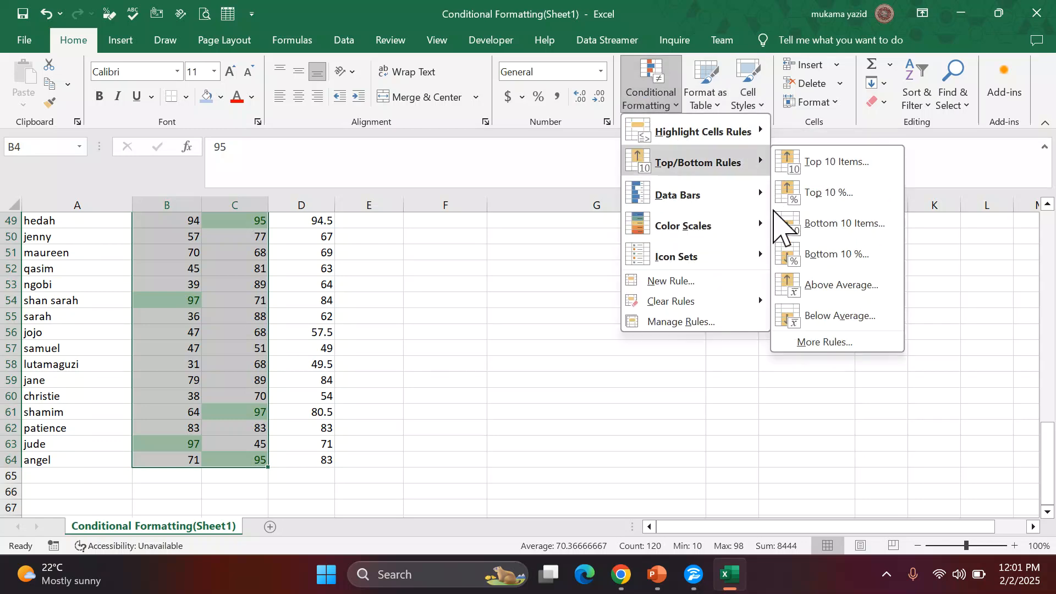
{"action": "left_click", "coordinate": [828, 226]}
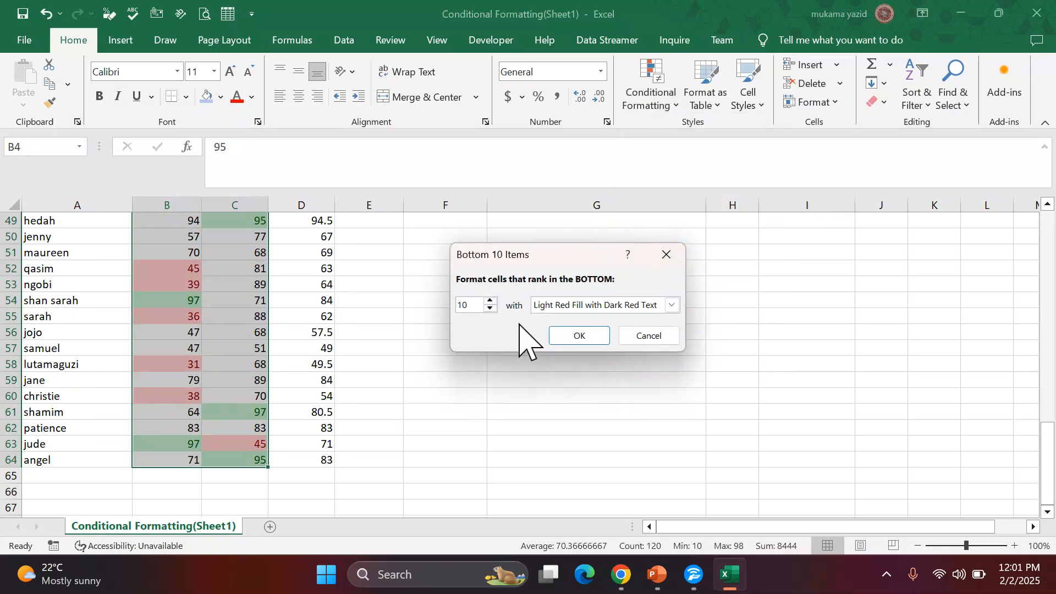
{"action": "left_click", "coordinate": [574, 335]}
{"action": "key", "text": "BackSpace"}
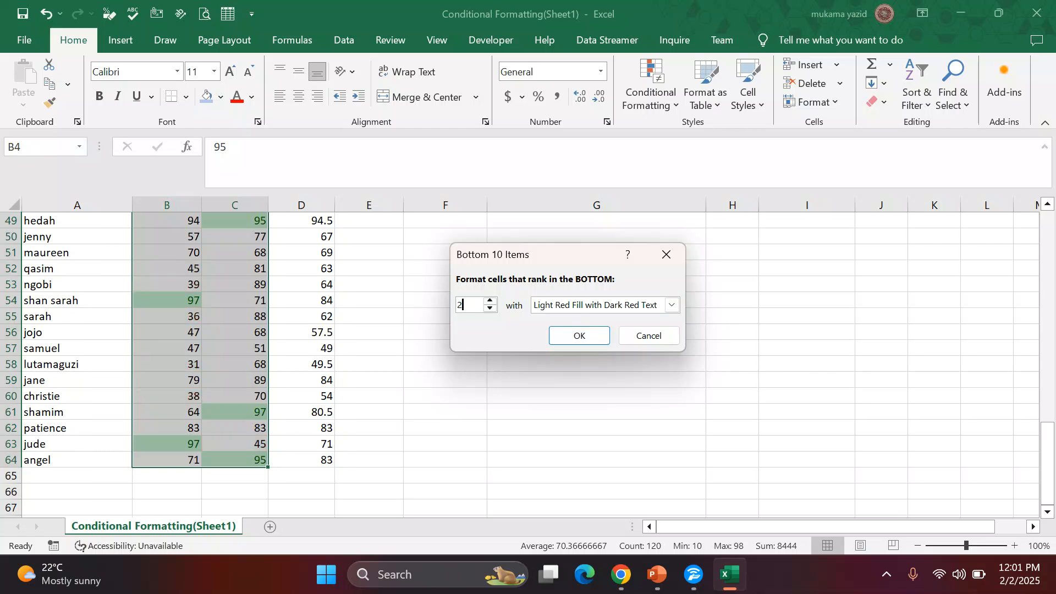
{"action": "left_click", "coordinate": [580, 336]}
Apply an Above Average rule with Yellow Fill with Dark Yellow Text to the averages in D4:D64
{"action": "scroll", "coordinate": [208, 374], "scroll_direction": "up", "scroll_amount": 5}
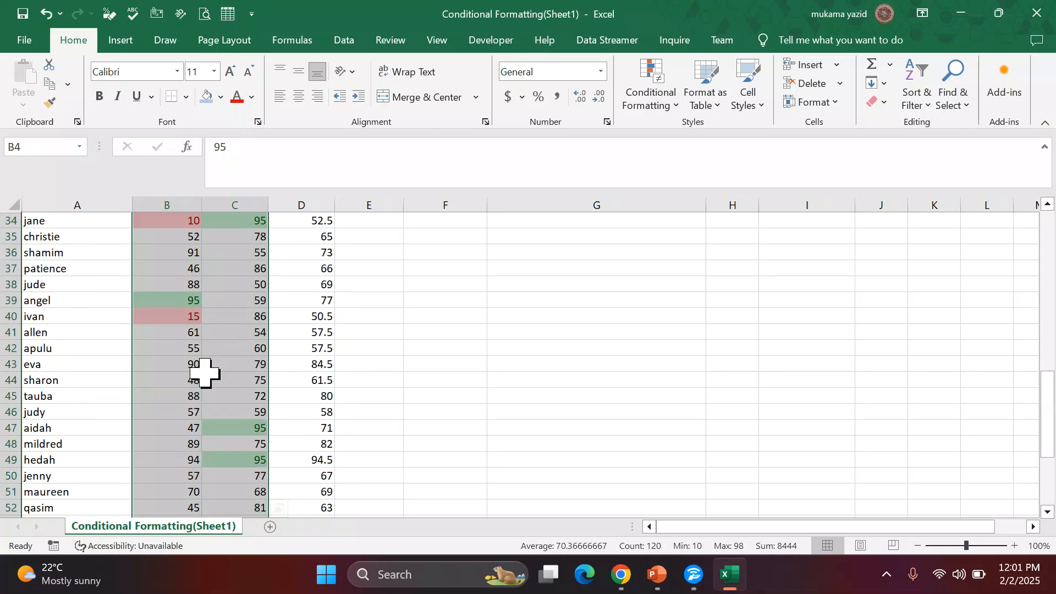
{"action": "scroll", "coordinate": [205, 373], "scroll_direction": "up", "scroll_amount": 2}
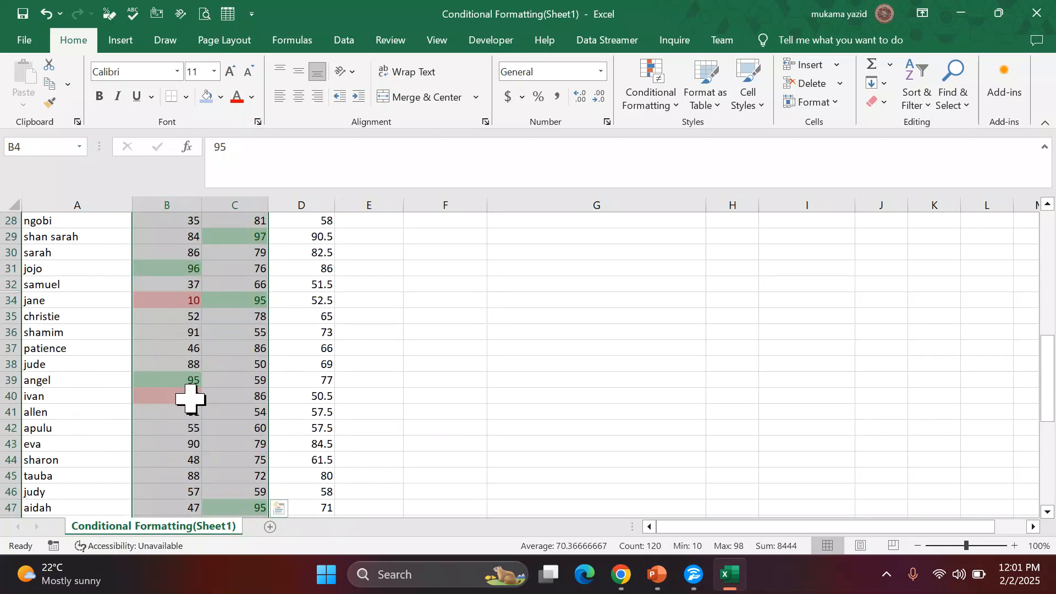
{"action": "scroll", "coordinate": [218, 368], "scroll_direction": "down", "scroll_amount": 1}
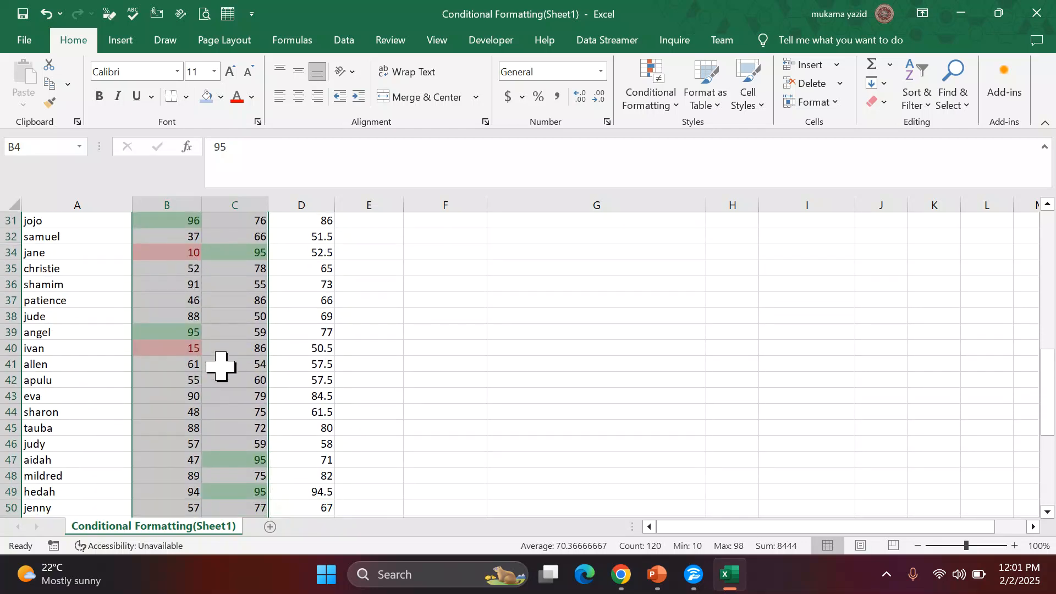
{"action": "scroll", "coordinate": [220, 367], "scroll_direction": "up", "scroll_amount": 5}
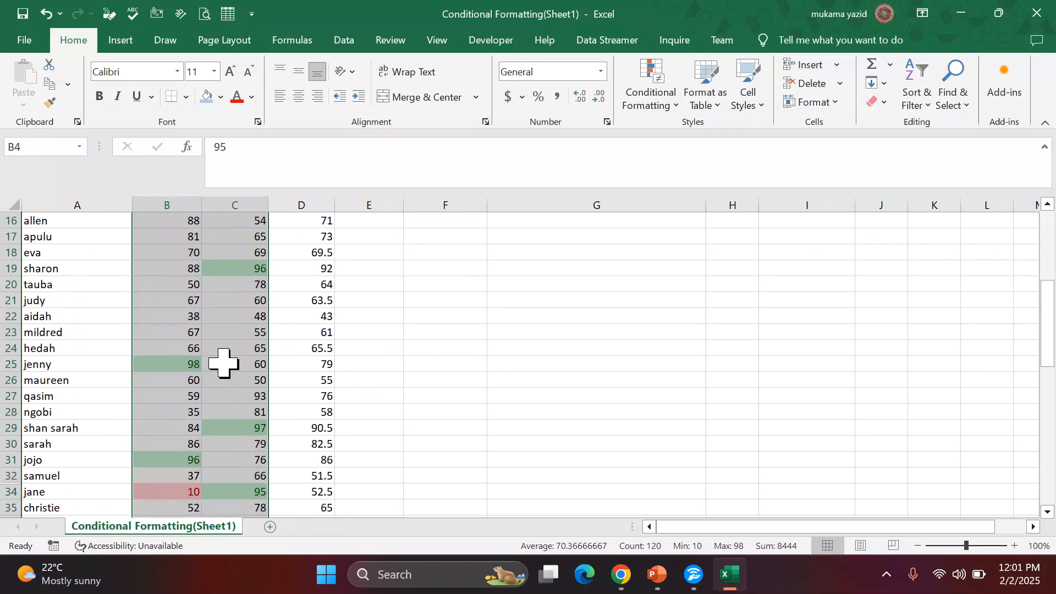
{"action": "scroll", "coordinate": [223, 363], "scroll_direction": "up", "scroll_amount": 5}
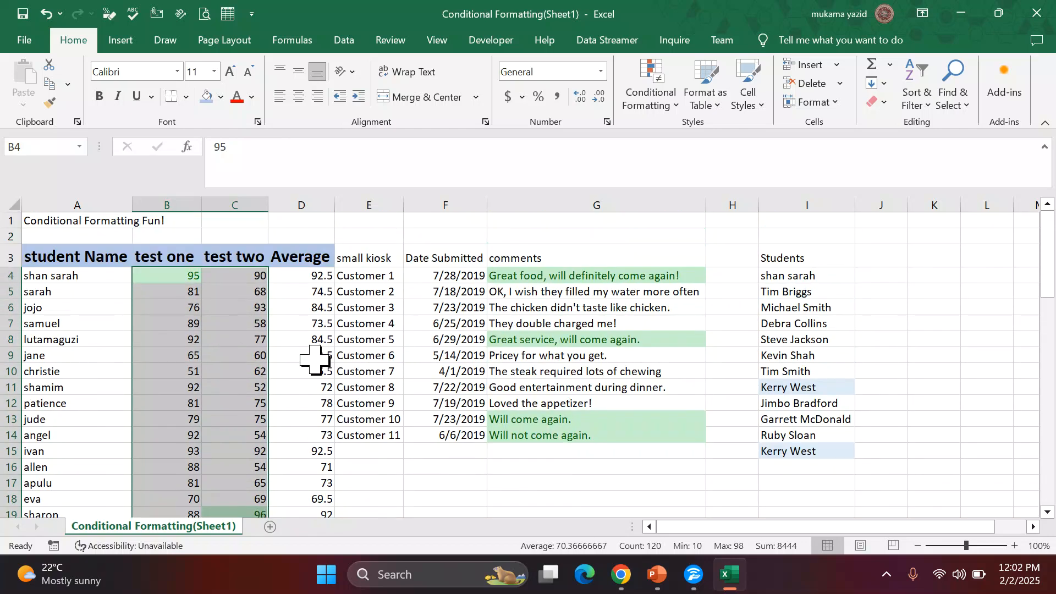
{"action": "left_click", "coordinate": [315, 359]}
{"action": "left_click", "coordinate": [307, 276]}
{"action": "left_click_drag", "start_coordinate": [323, 276], "coordinate": [323, 448]}
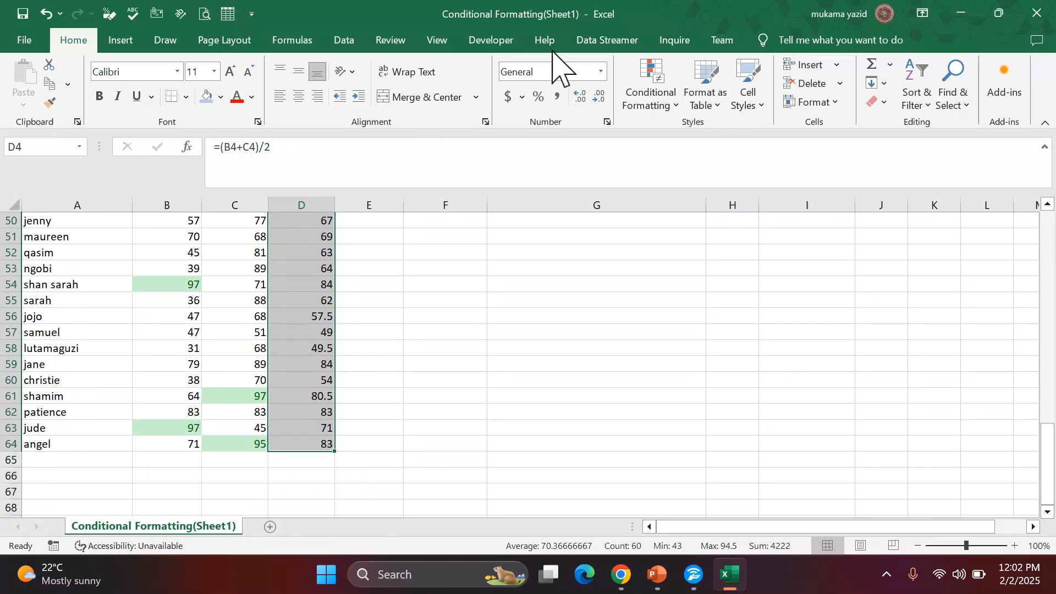
{"action": "left_click", "coordinate": [673, 105]}
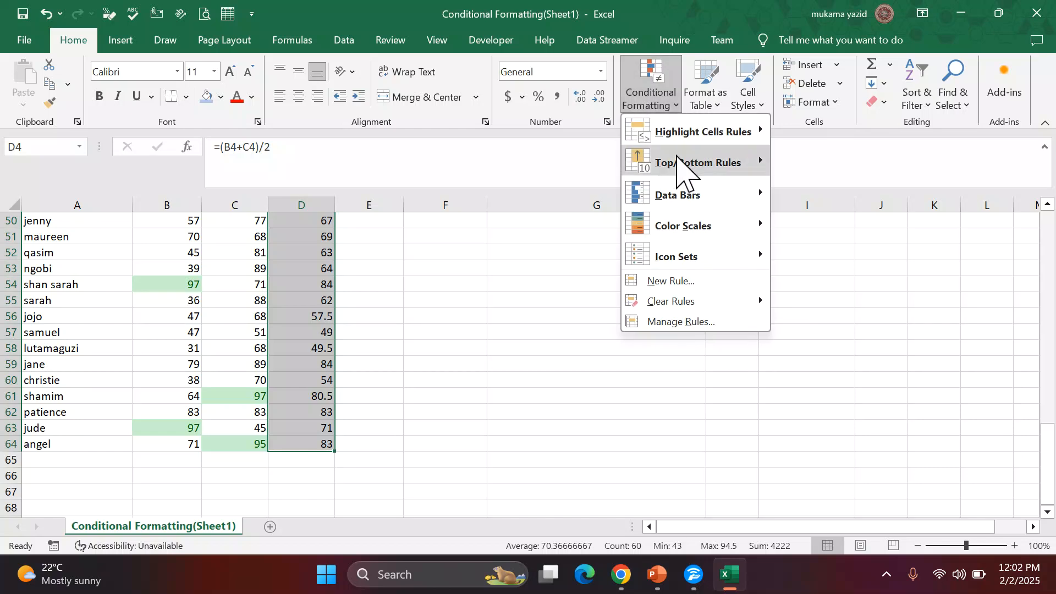
{"action": "mouse_move", "coordinate": [690, 165]}
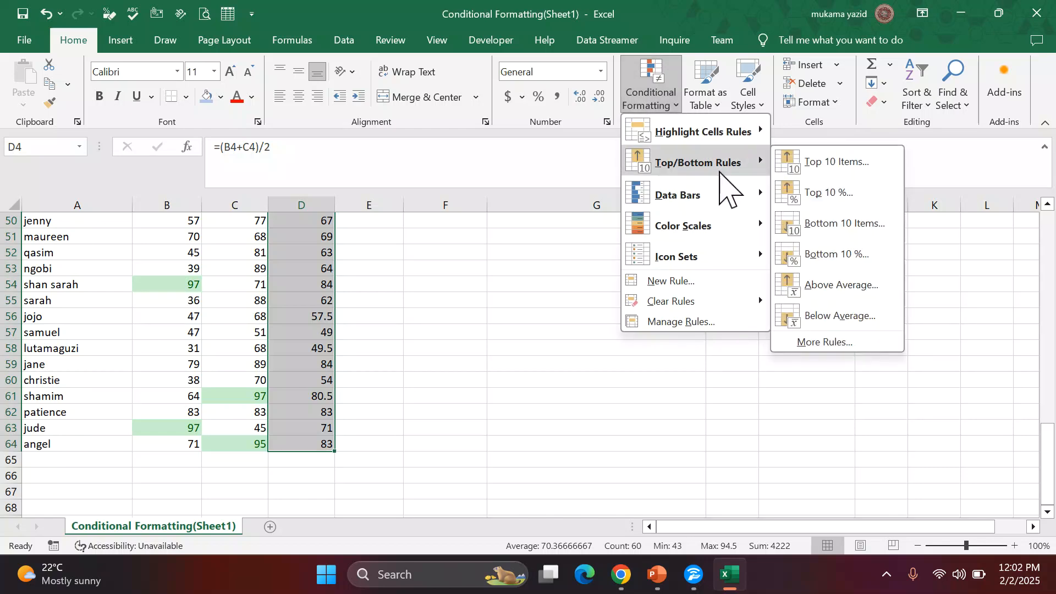
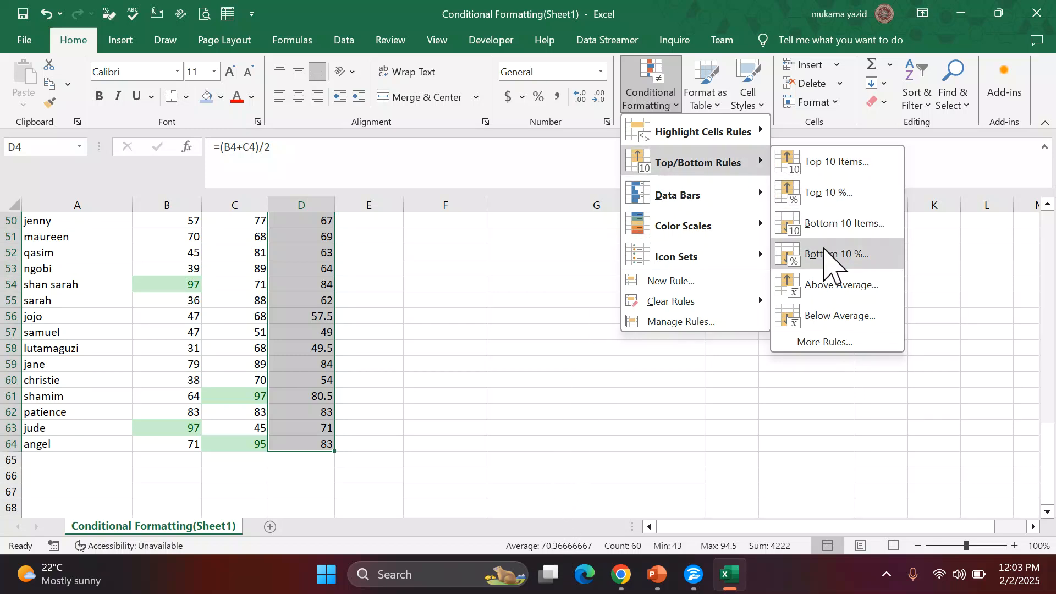
{"action": "left_click", "coordinate": [831, 285]}
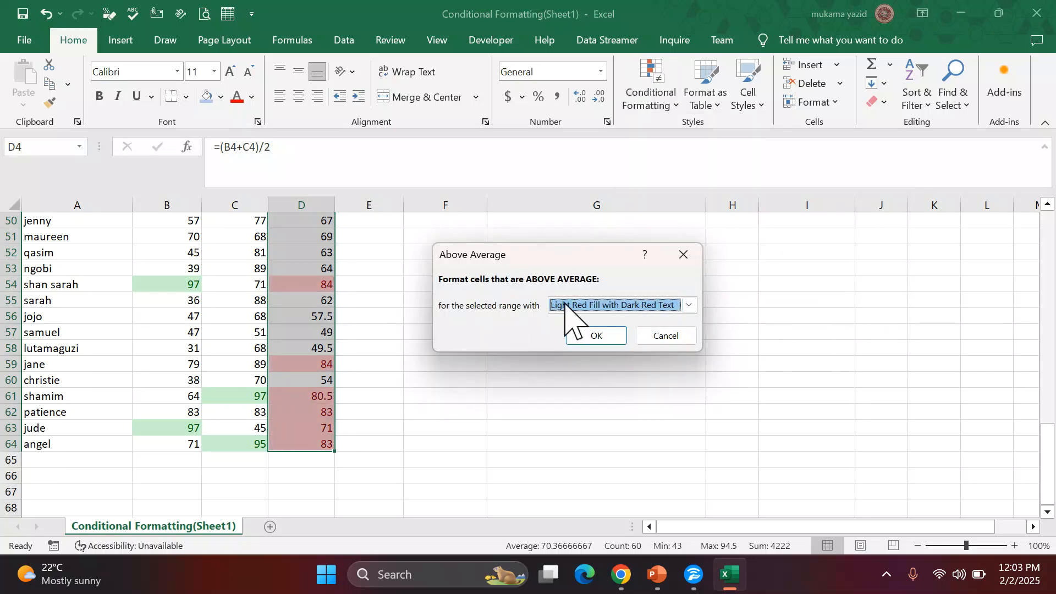
{"action": "left_click", "coordinate": [689, 305]}
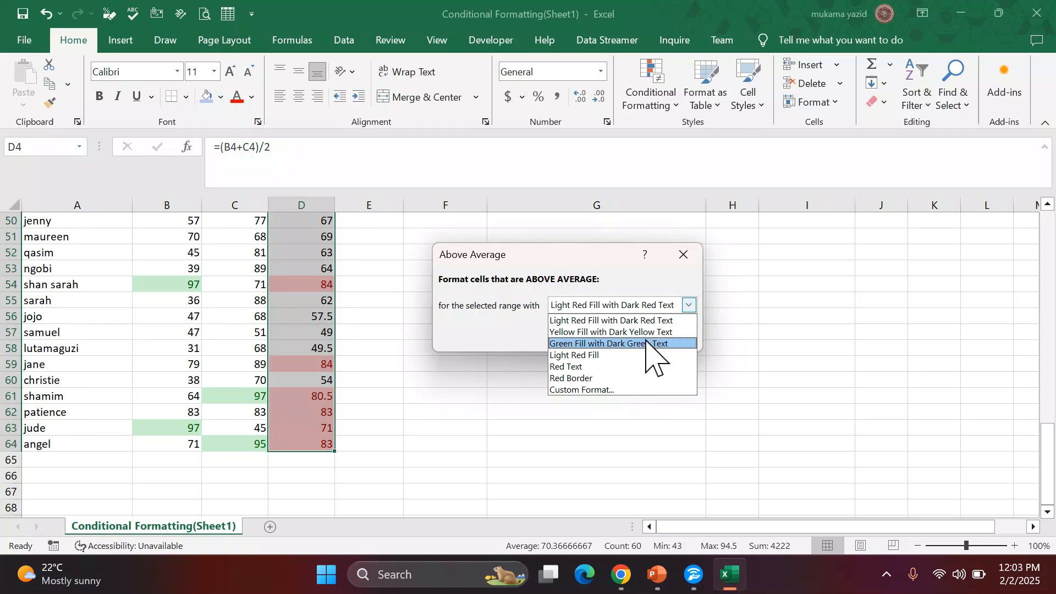
{"action": "left_click", "coordinate": [660, 333]}
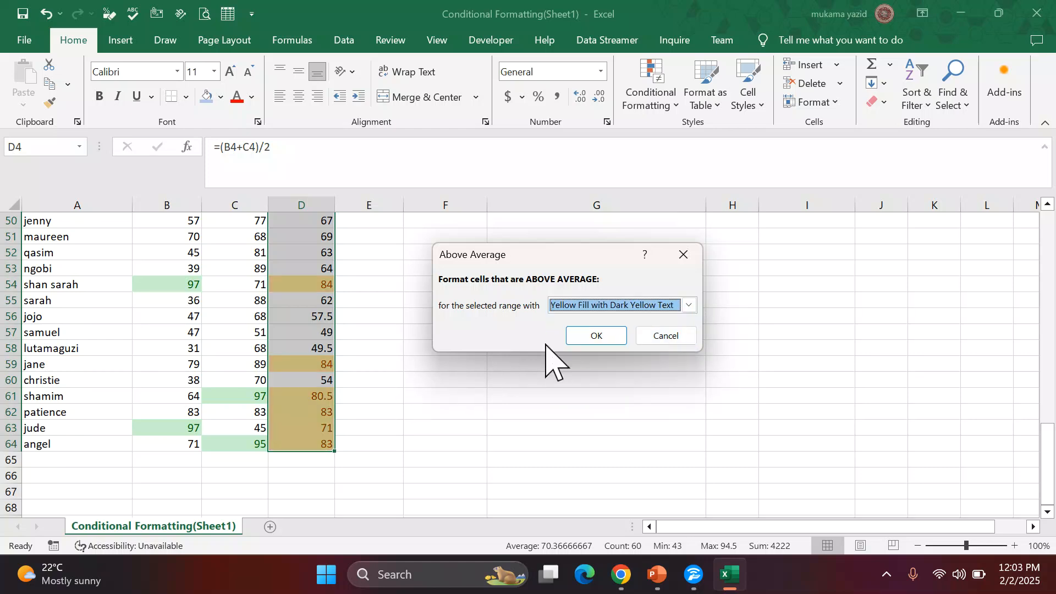
{"action": "left_click", "coordinate": [604, 341]}
Deselect the averages and examine the above-average highlighting along the whole Average column
{"action": "scroll", "coordinate": [376, 385], "scroll_direction": "up", "scroll_amount": 2}
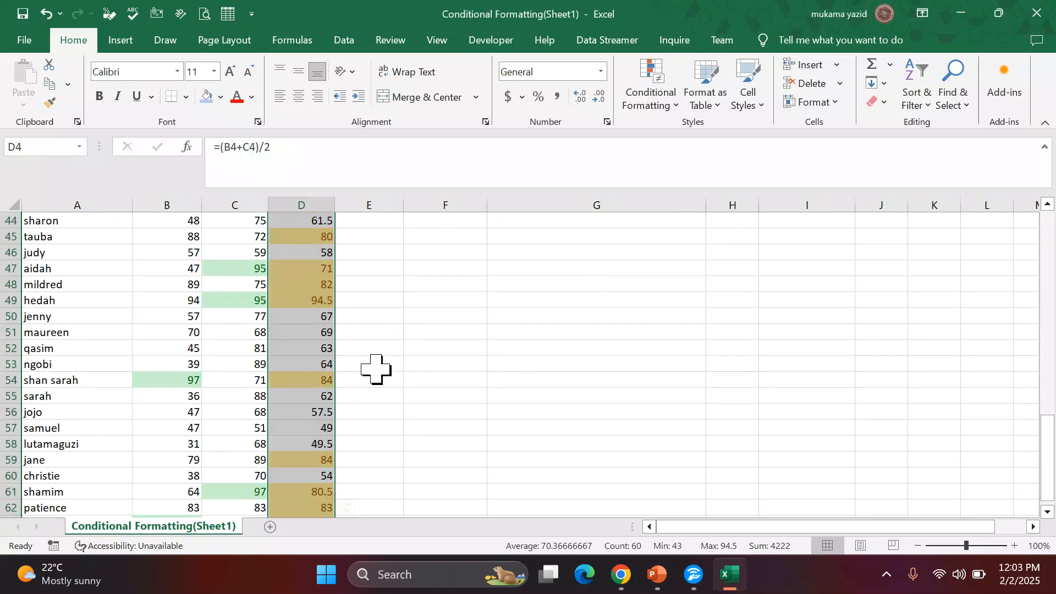
{"action": "left_click", "coordinate": [437, 364]}
{"action": "scroll", "coordinate": [300, 379], "scroll_direction": "up", "scroll_amount": 2}
{"action": "scroll", "coordinate": [299, 376], "scroll_direction": "up", "scroll_amount": 7}
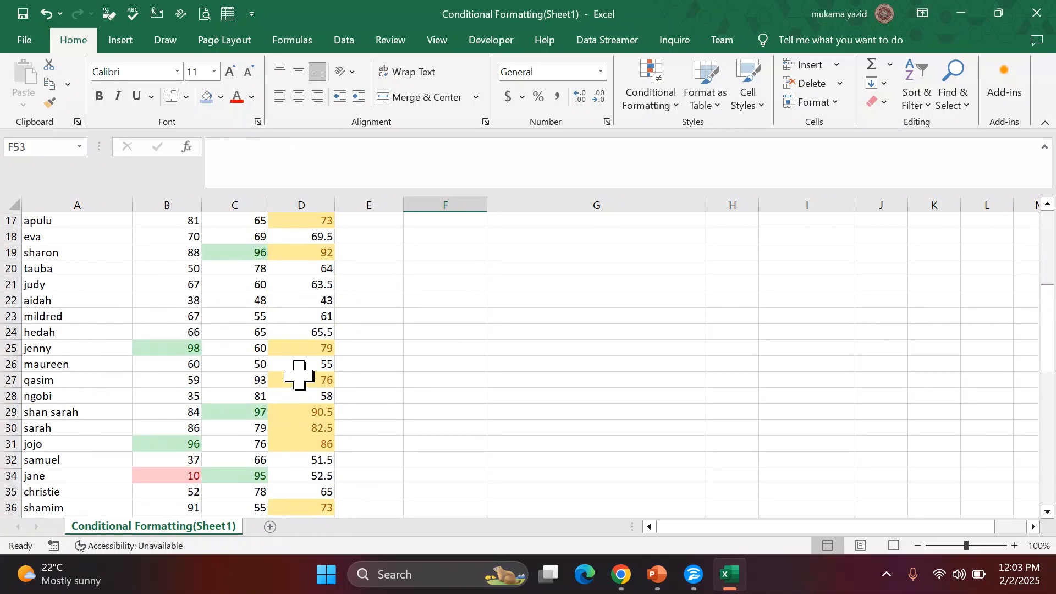
{"action": "scroll", "coordinate": [299, 376], "scroll_direction": "up", "scroll_amount": 2}
{"action": "scroll", "coordinate": [314, 363], "scroll_direction": "up", "scroll_amount": 4}
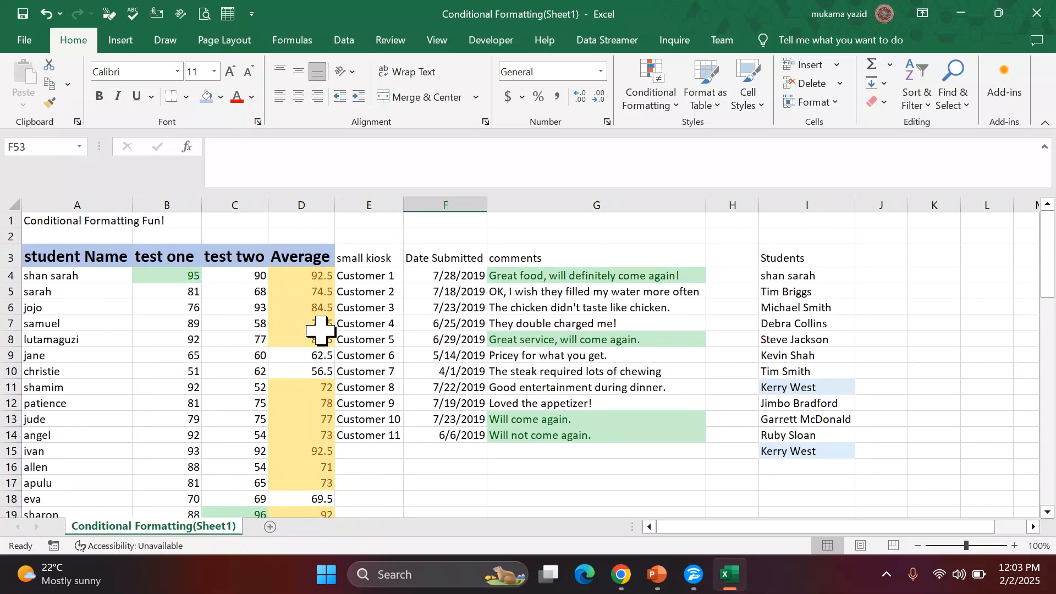
{"action": "scroll", "coordinate": [319, 365], "scroll_direction": "down", "scroll_amount": 3}
{"action": "scroll", "coordinate": [325, 379], "scroll_direction": "down", "scroll_amount": 14}
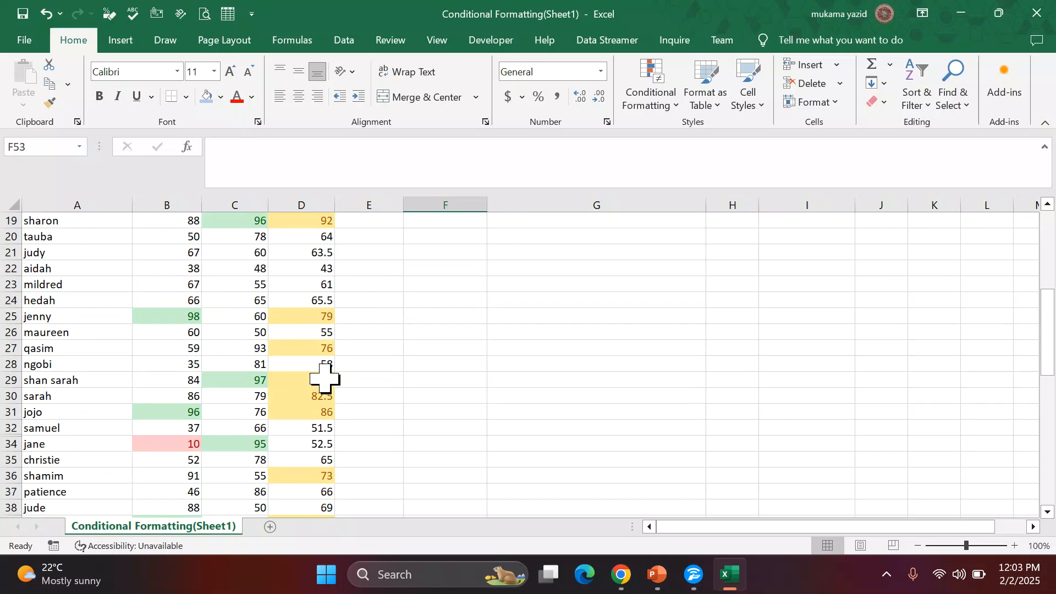
{"action": "scroll", "coordinate": [325, 379], "scroll_direction": "down", "scroll_amount": 3}
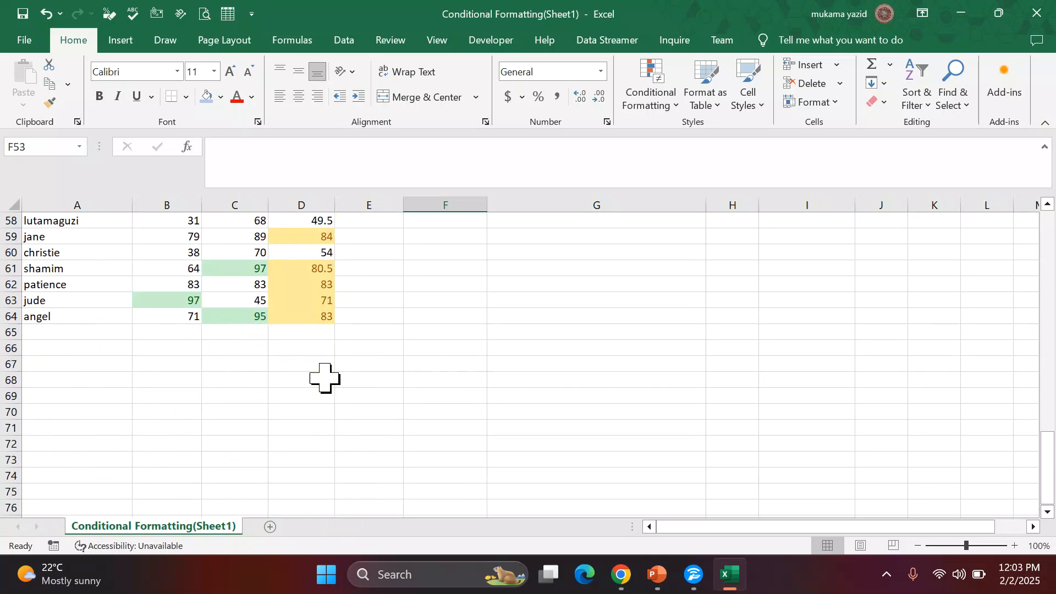
{"action": "scroll", "coordinate": [325, 378], "scroll_direction": "up", "scroll_amount": 2}
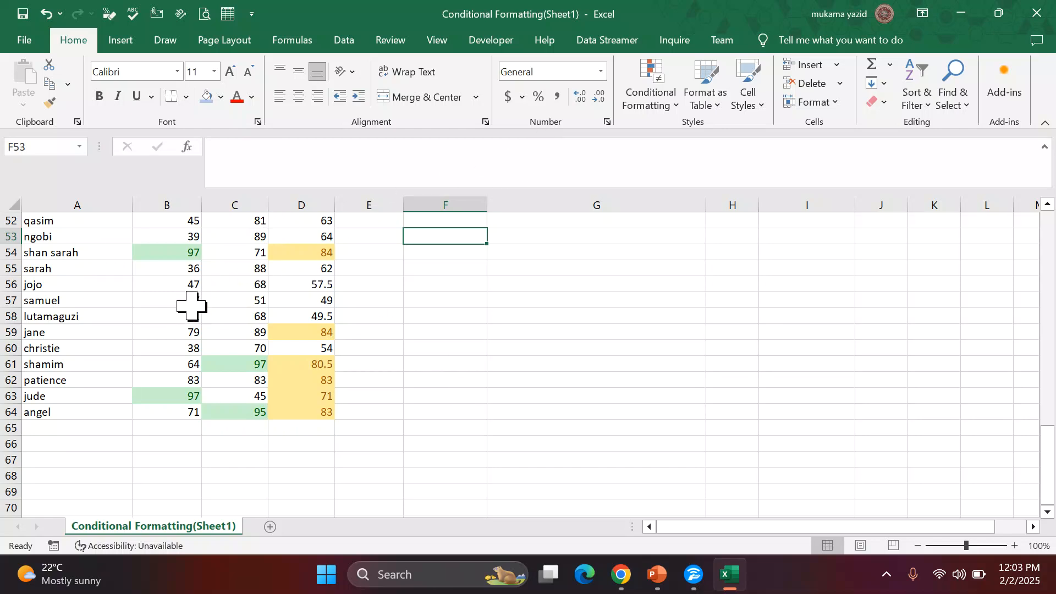
{"action": "scroll", "coordinate": [313, 306], "scroll_direction": "up", "scroll_amount": 5}
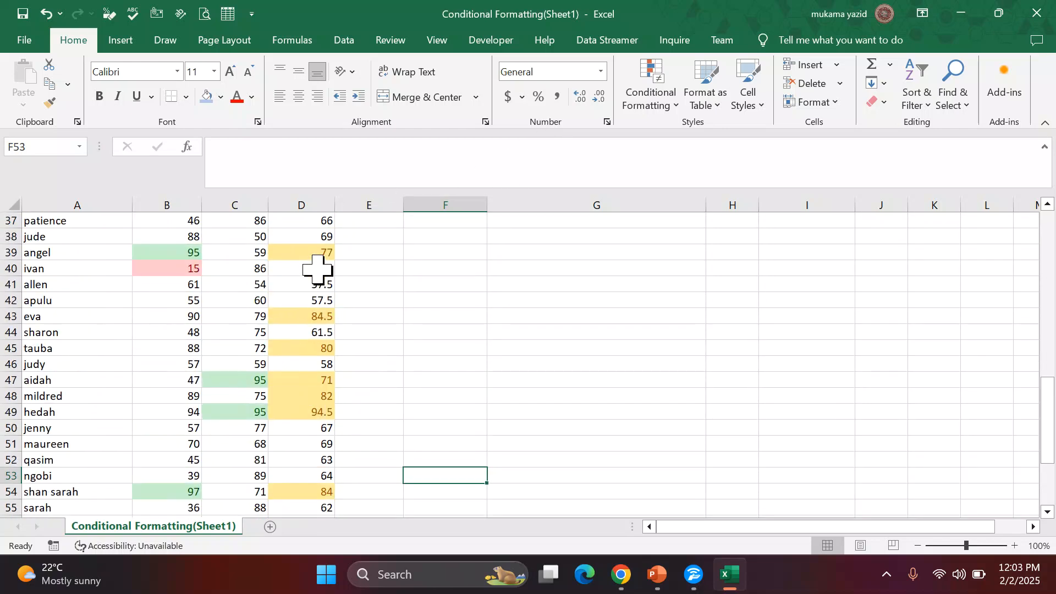
{"action": "scroll", "coordinate": [318, 273], "scroll_direction": "up", "scroll_amount": 5}
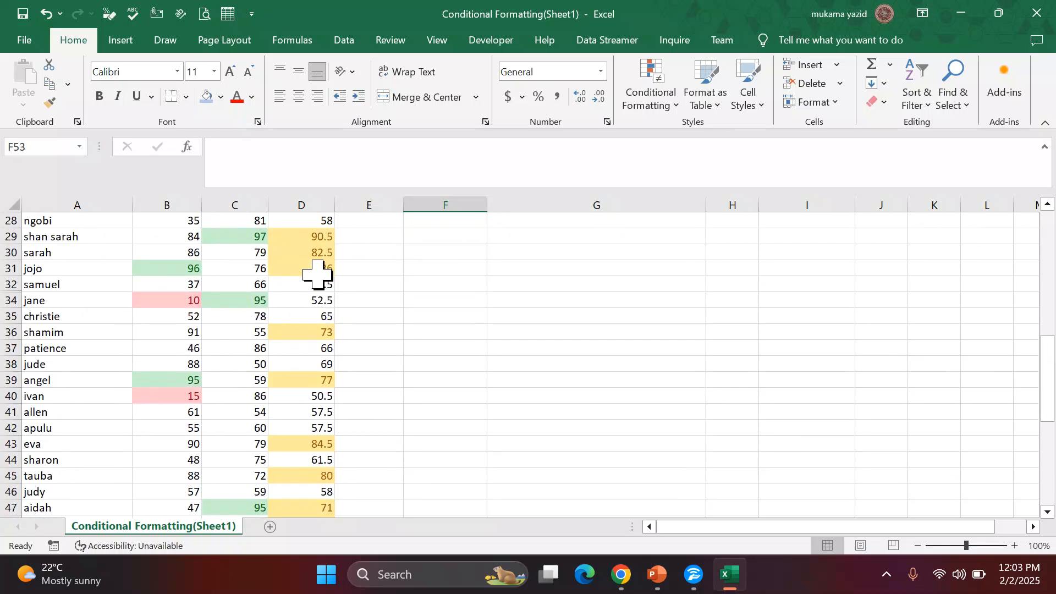
{"action": "left_click", "coordinate": [686, 106]}
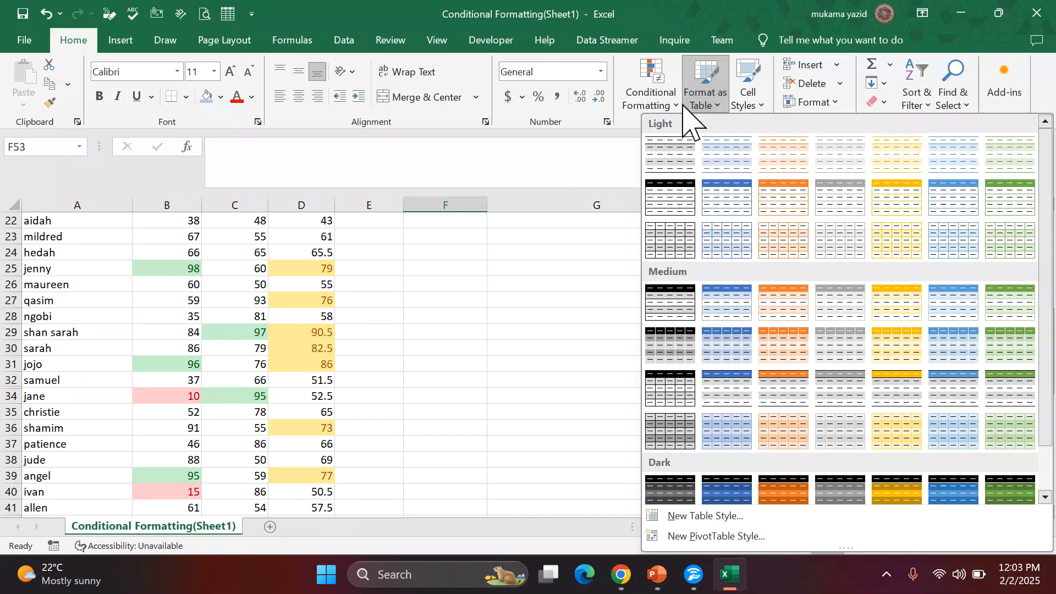
{"action": "left_click", "coordinate": [675, 104]}
{"action": "mouse_move", "coordinate": [698, 165]}
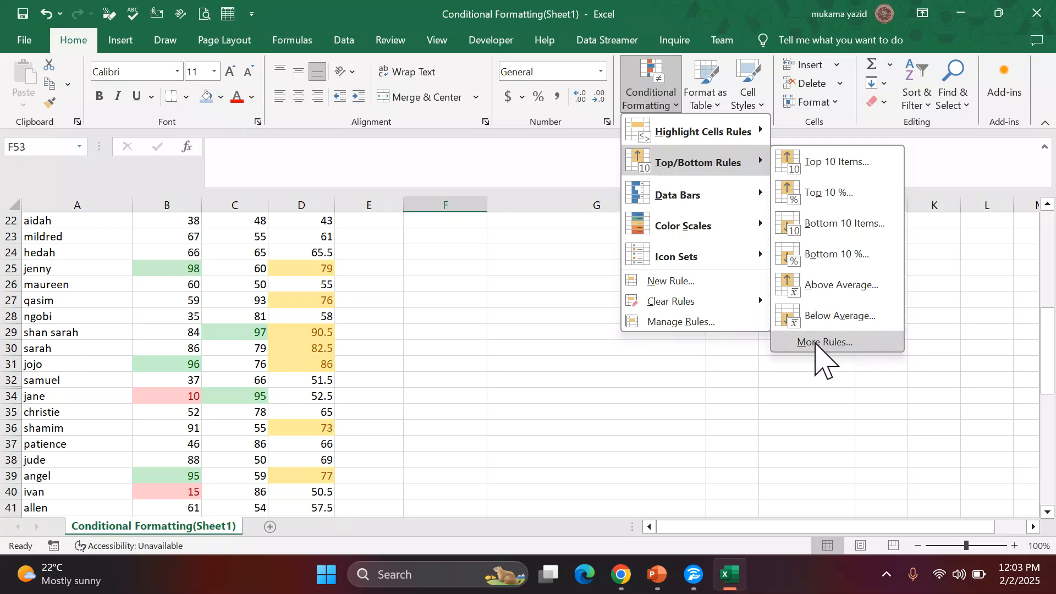
{"action": "left_click", "coordinate": [593, 431]}
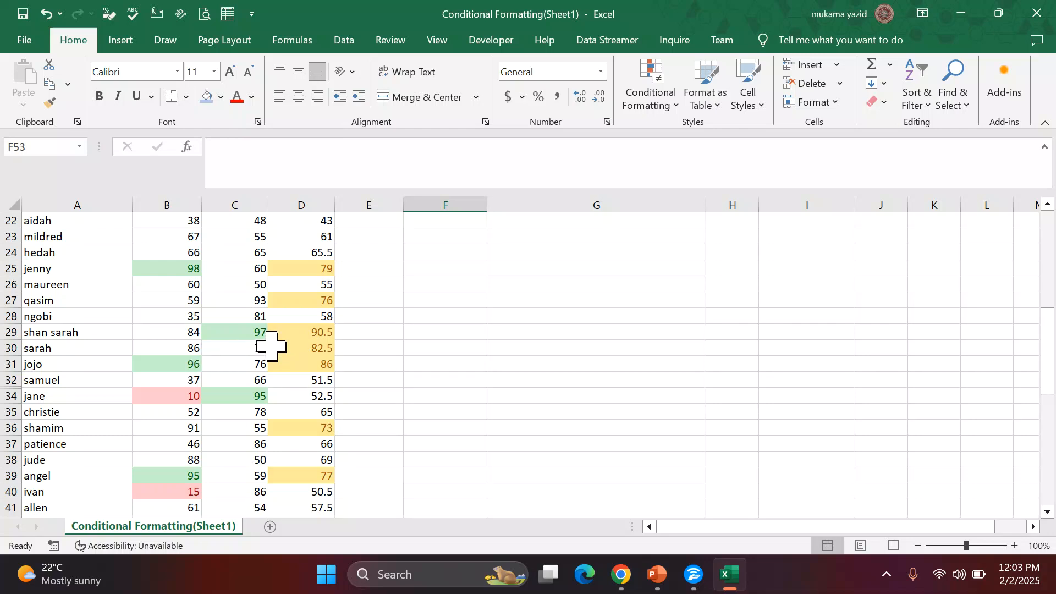
Clear the highlight, top/bottom and average conditional formatting rules from the entire sheet
{"action": "scroll", "coordinate": [258, 292], "scroll_direction": "up", "scroll_amount": 6}
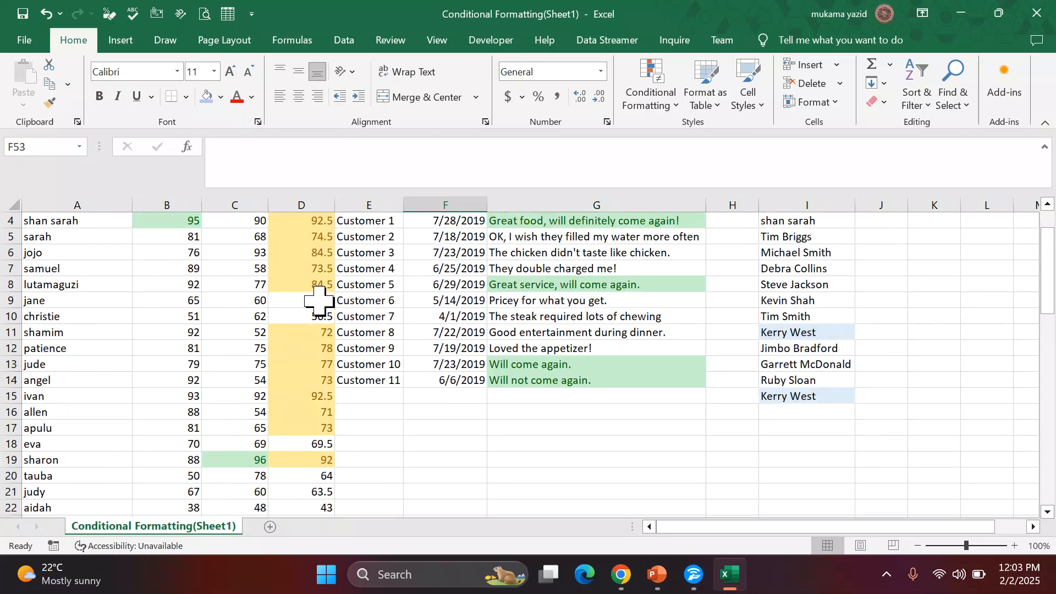
{"action": "left_click", "coordinate": [668, 103]}
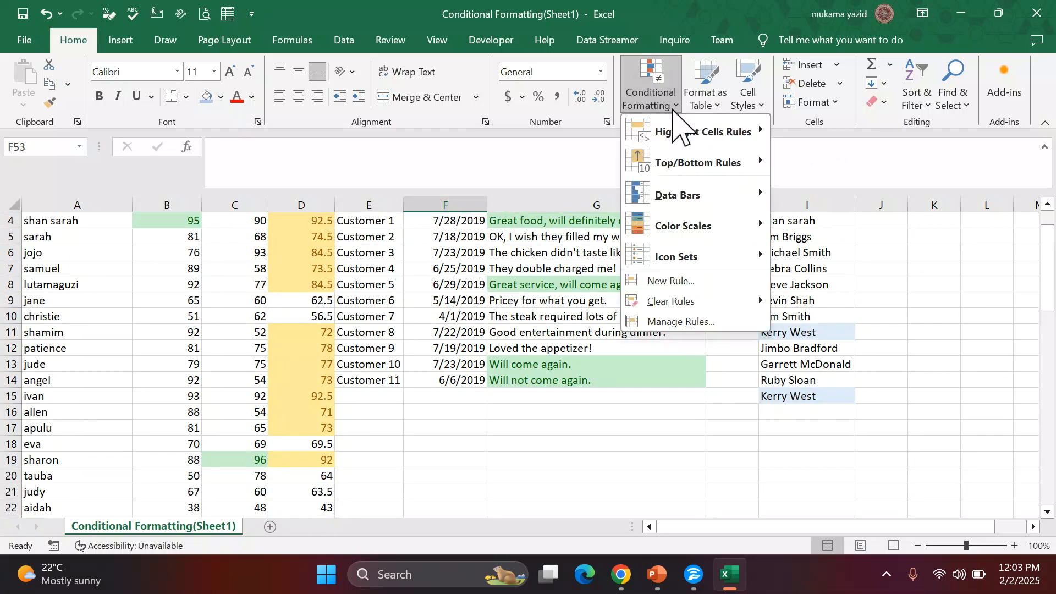
{"action": "mouse_move", "coordinate": [685, 302]}
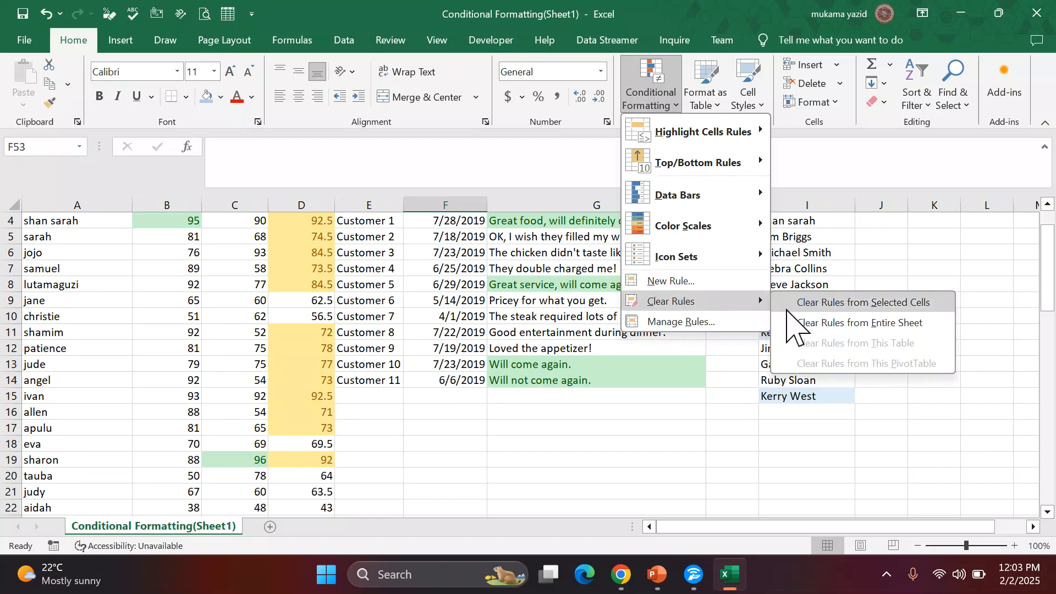
{"action": "left_click", "coordinate": [799, 326]}
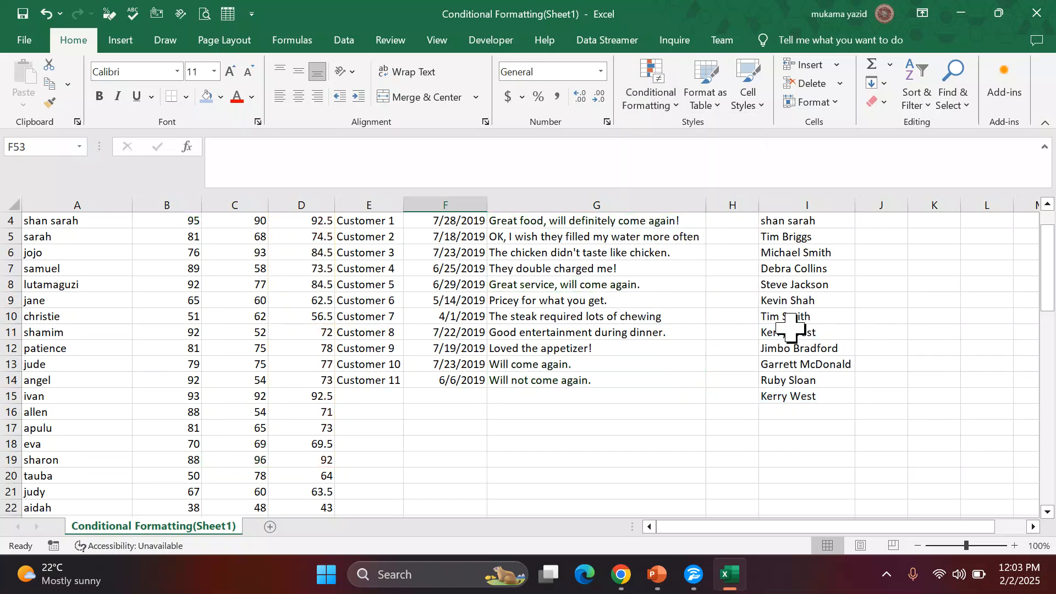
Apply purple gradient-fill data bars to the test one and test two scores in B4:C64
{"action": "scroll", "coordinate": [561, 392], "scroll_direction": "up", "scroll_amount": 1}
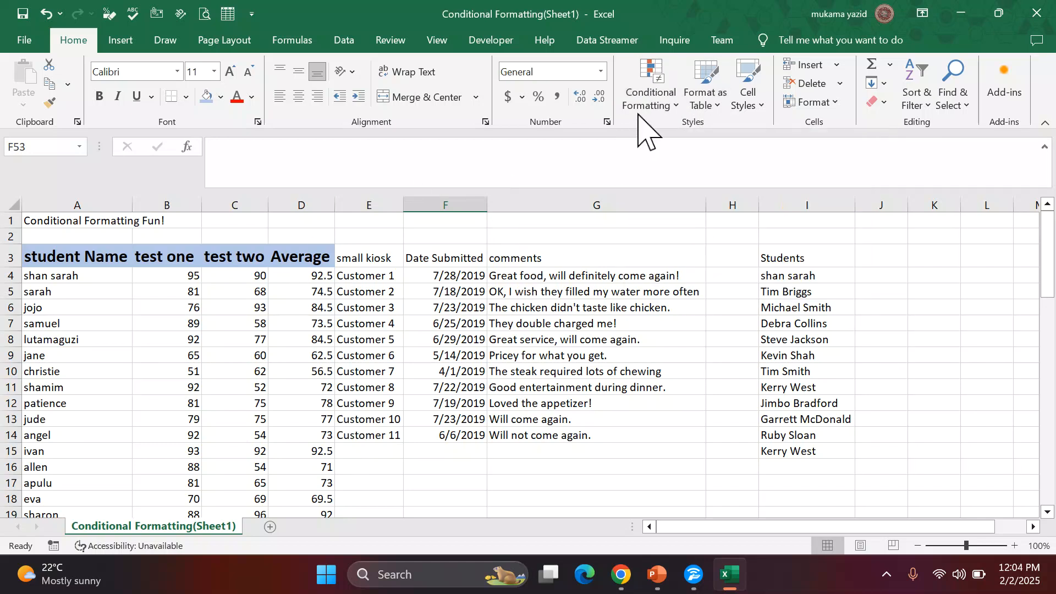
{"action": "left_click", "coordinate": [678, 104]}
{"action": "mouse_move", "coordinate": [689, 201]}
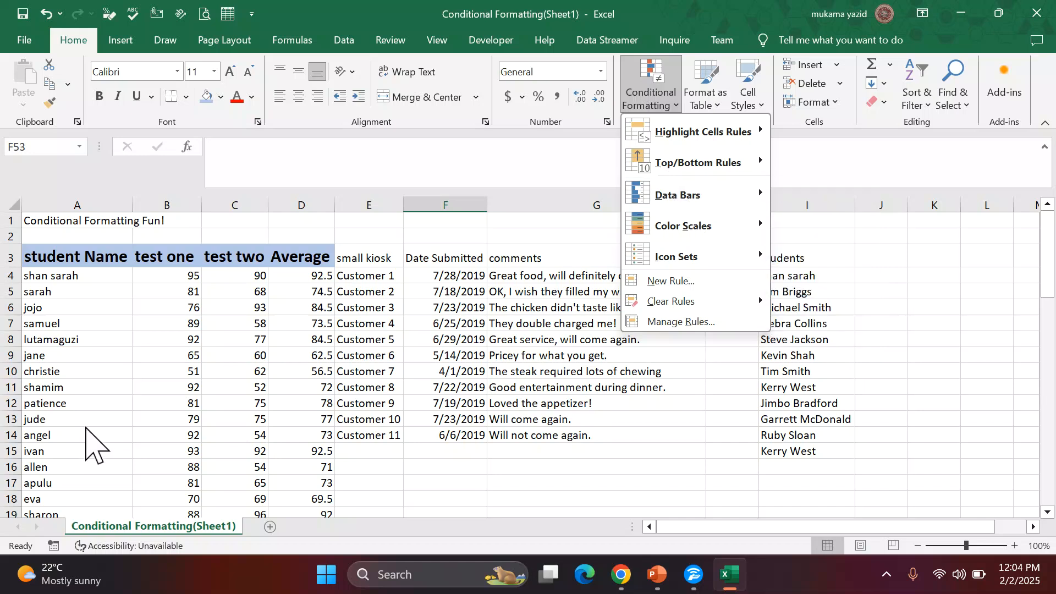
{"action": "scroll", "coordinate": [106, 393], "scroll_direction": "down", "scroll_amount": 1}
{"action": "scroll", "coordinate": [169, 308], "scroll_direction": "up", "scroll_amount": 1}
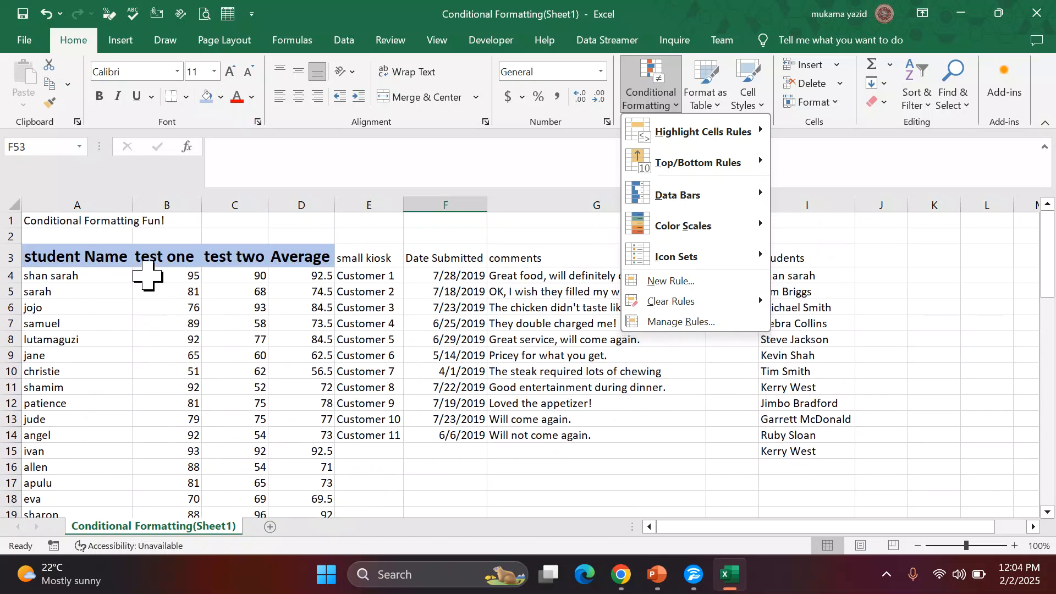
{"action": "left_click_drag", "start_coordinate": [147, 275], "coordinate": [247, 432]}
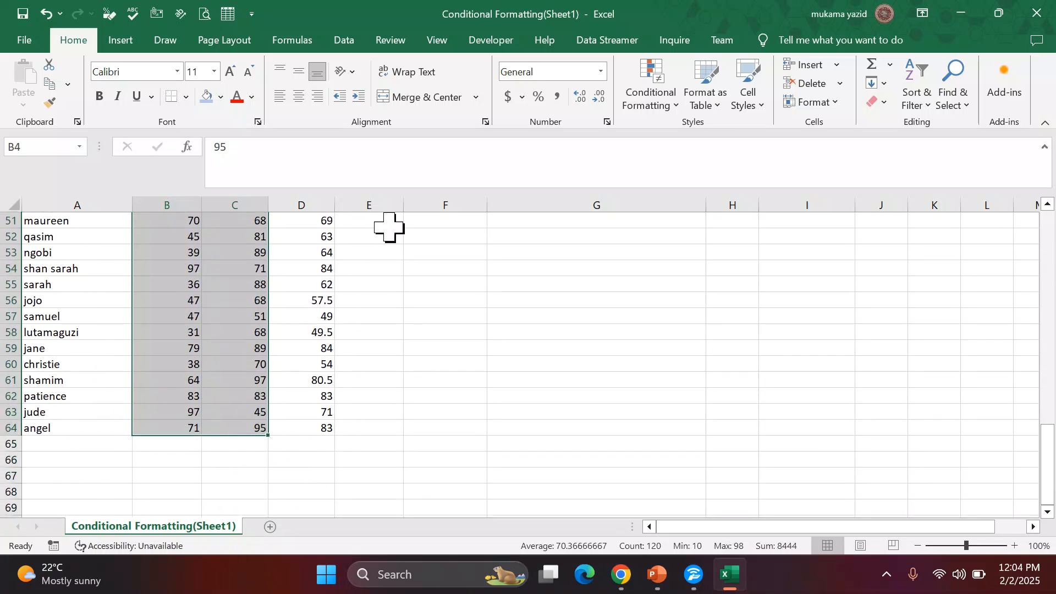
{"action": "left_click", "coordinate": [661, 107]}
{"action": "mouse_move", "coordinate": [648, 205]}
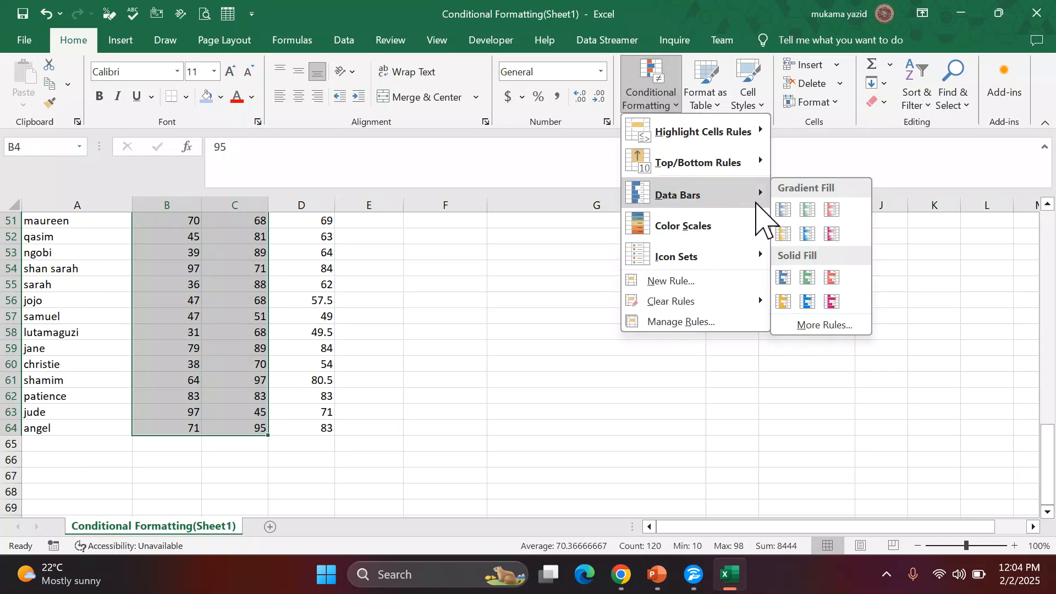
{"action": "left_click", "coordinate": [830, 234]}
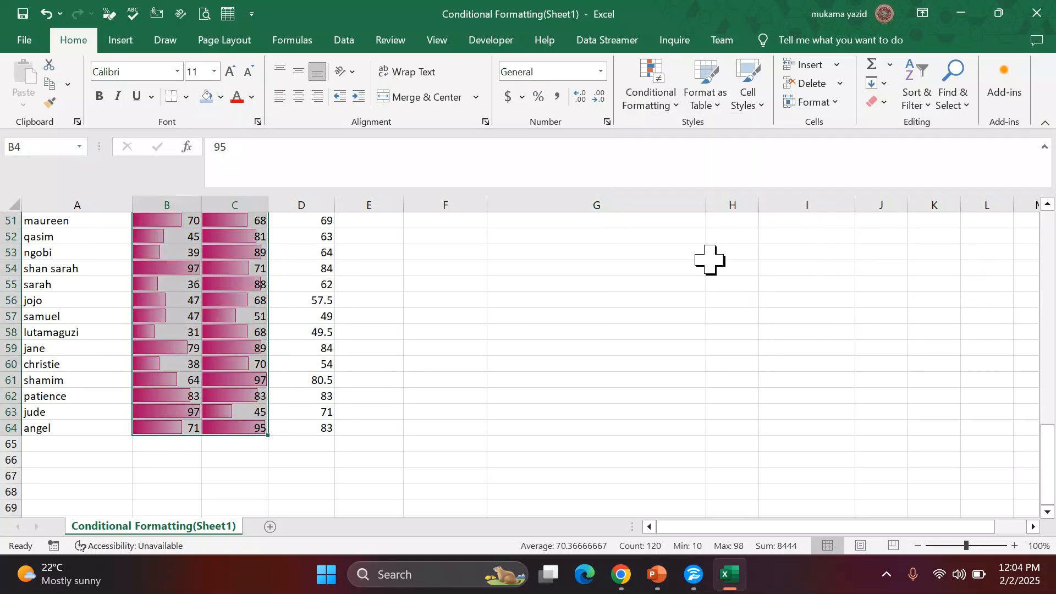
Deselect the scores and examine how the data bar lengths compare with the values throughout both test columns
{"action": "scroll", "coordinate": [418, 319], "scroll_direction": "up", "scroll_amount": 12}
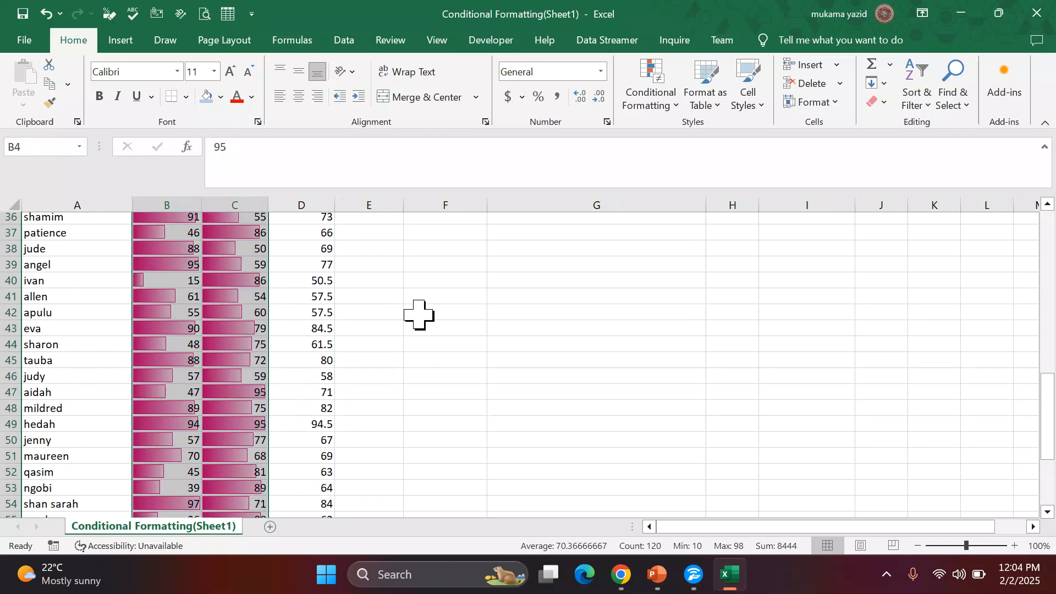
{"action": "left_click", "coordinate": [491, 297]}
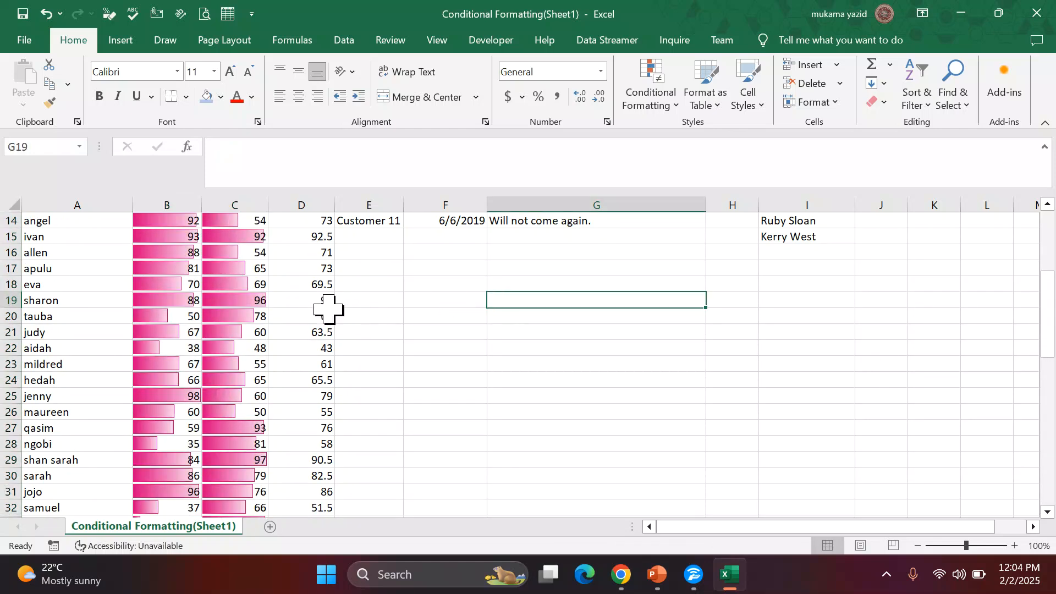
{"action": "scroll", "coordinate": [426, 298], "scroll_direction": "down", "scroll_amount": 1}
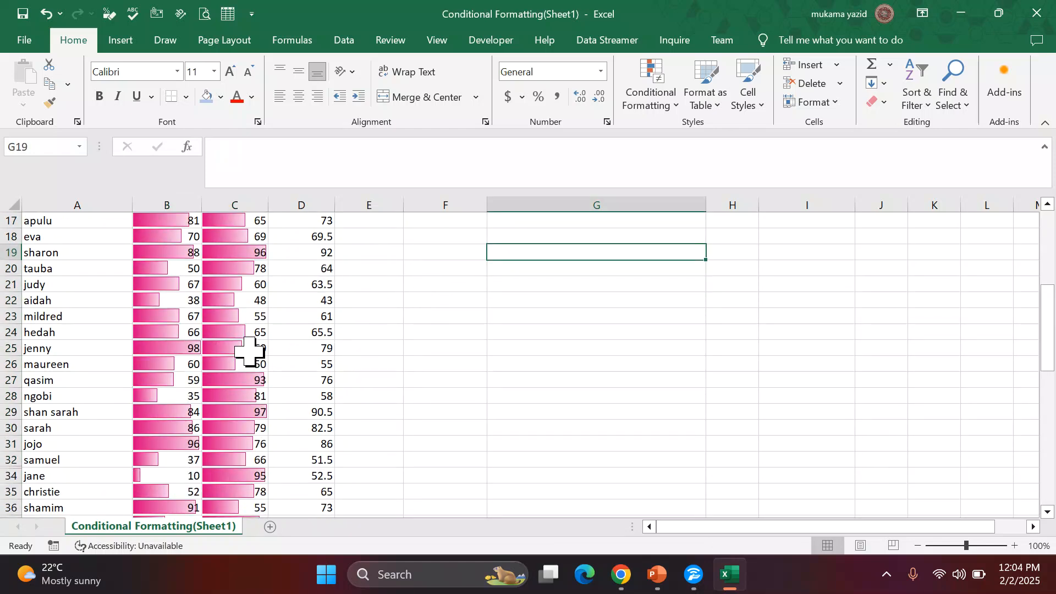
{"action": "scroll", "coordinate": [249, 351], "scroll_direction": "up", "scroll_amount": 5}
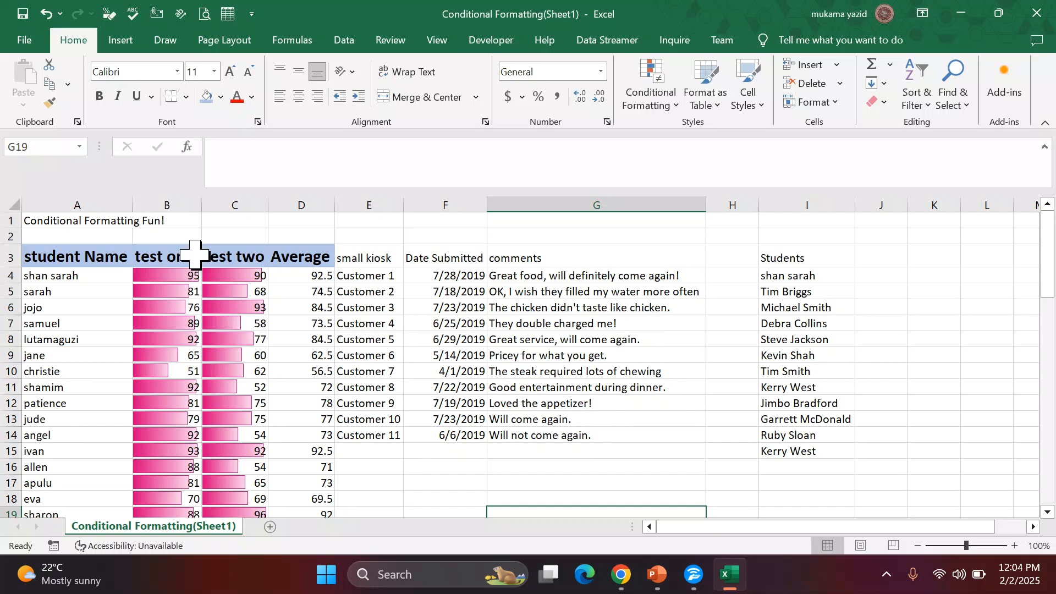
{"action": "scroll", "coordinate": [344, 293], "scroll_direction": "down", "scroll_amount": 2}
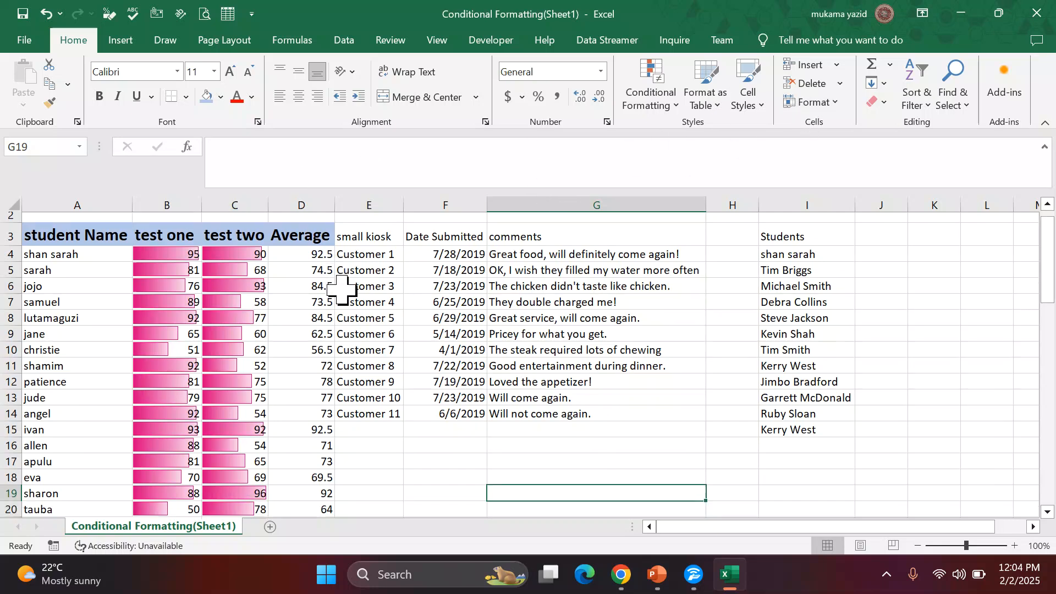
{"action": "left_click", "coordinate": [165, 318]}
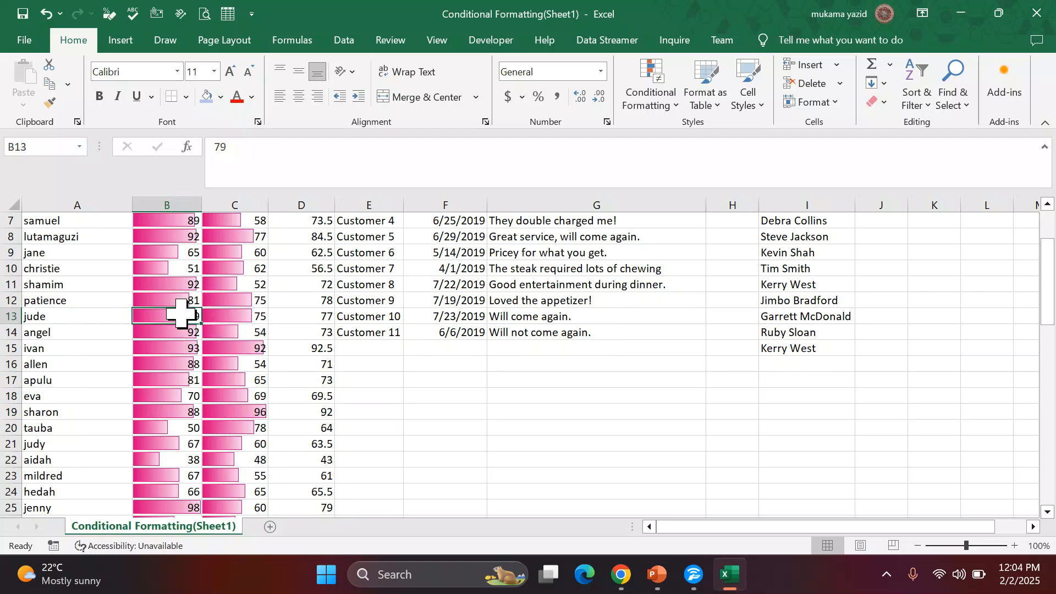
{"action": "scroll", "coordinate": [203, 304], "scroll_direction": "down", "scroll_amount": 11}
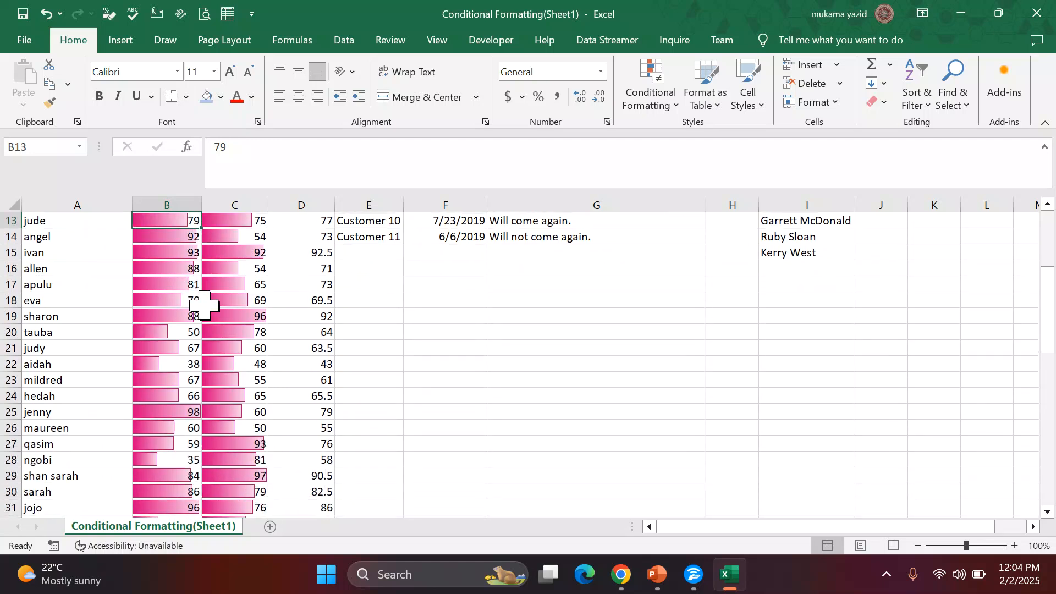
{"action": "scroll", "coordinate": [214, 315], "scroll_direction": "down", "scroll_amount": 7}
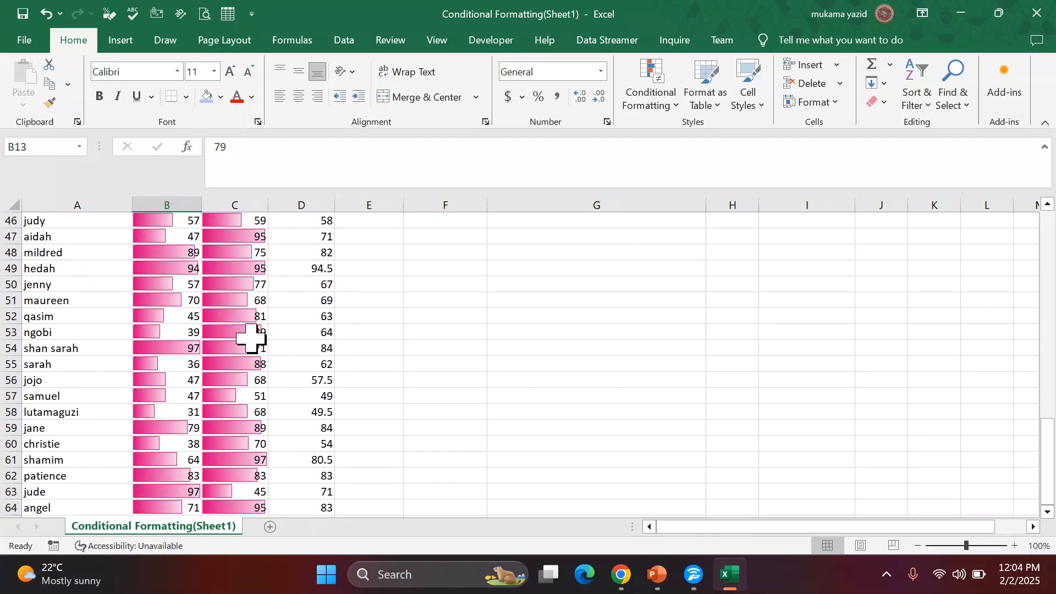
{"action": "scroll", "coordinate": [250, 336], "scroll_direction": "up", "scroll_amount": 3}
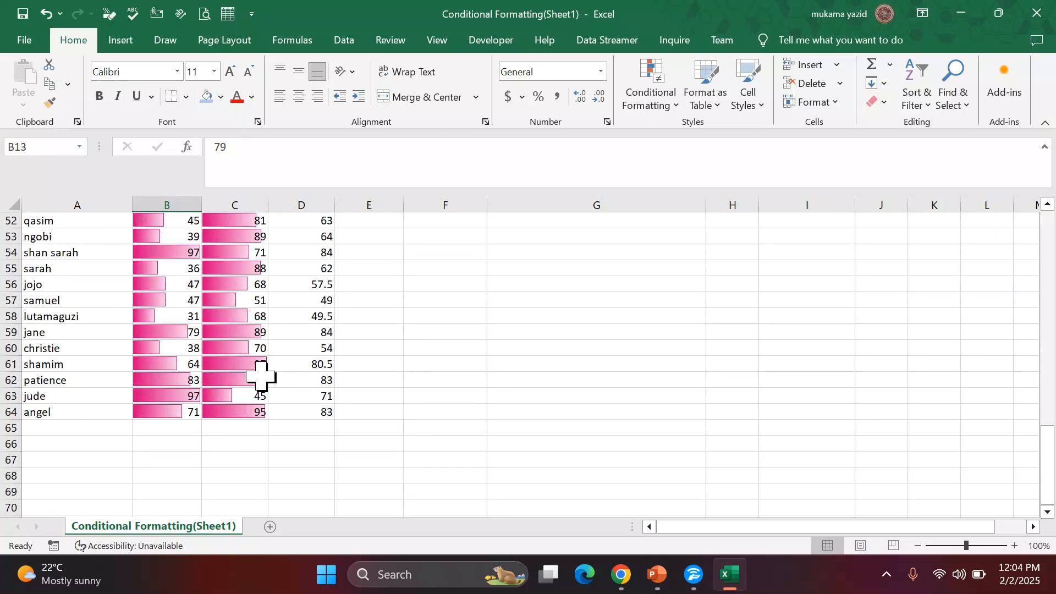
Clear the data bar rules from the entire sheet
{"action": "left_click", "coordinate": [682, 110]}
{"action": "mouse_move", "coordinate": [690, 228]}
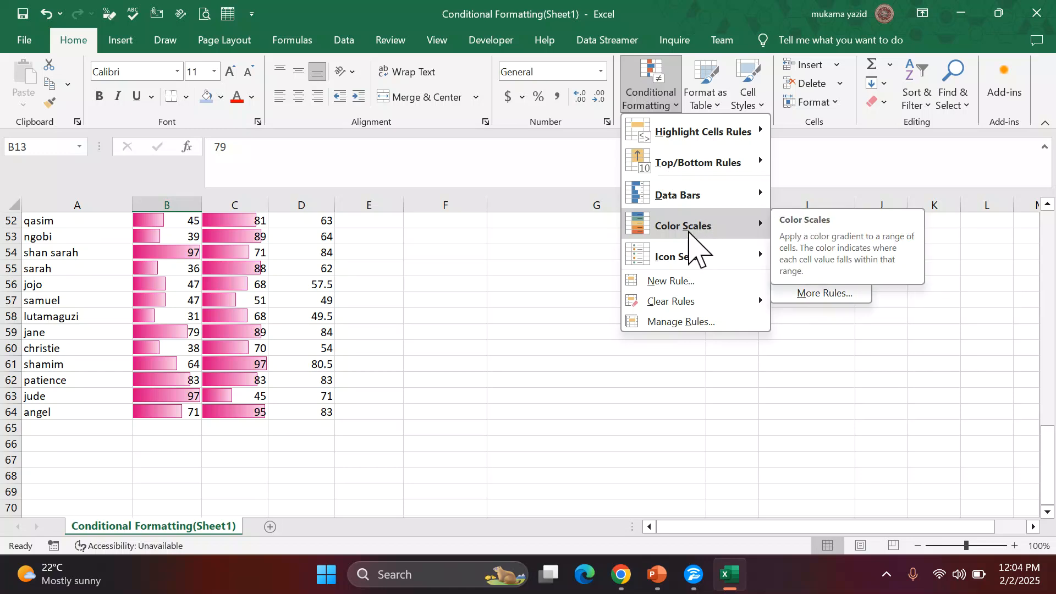
{"action": "mouse_move", "coordinate": [757, 192]}
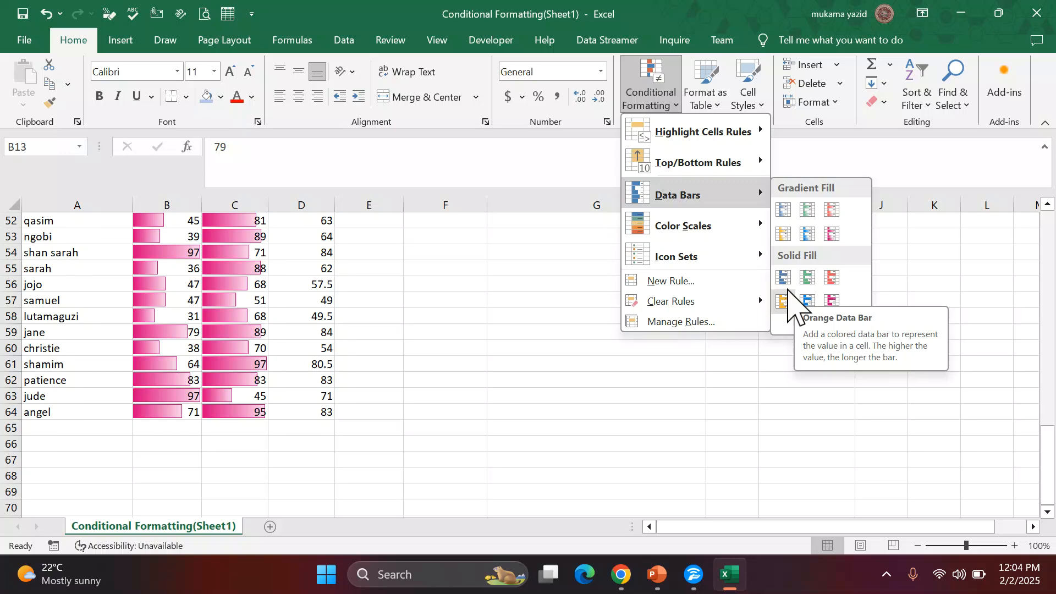
{"action": "scroll", "coordinate": [224, 294], "scroll_direction": "up", "scroll_amount": 9}
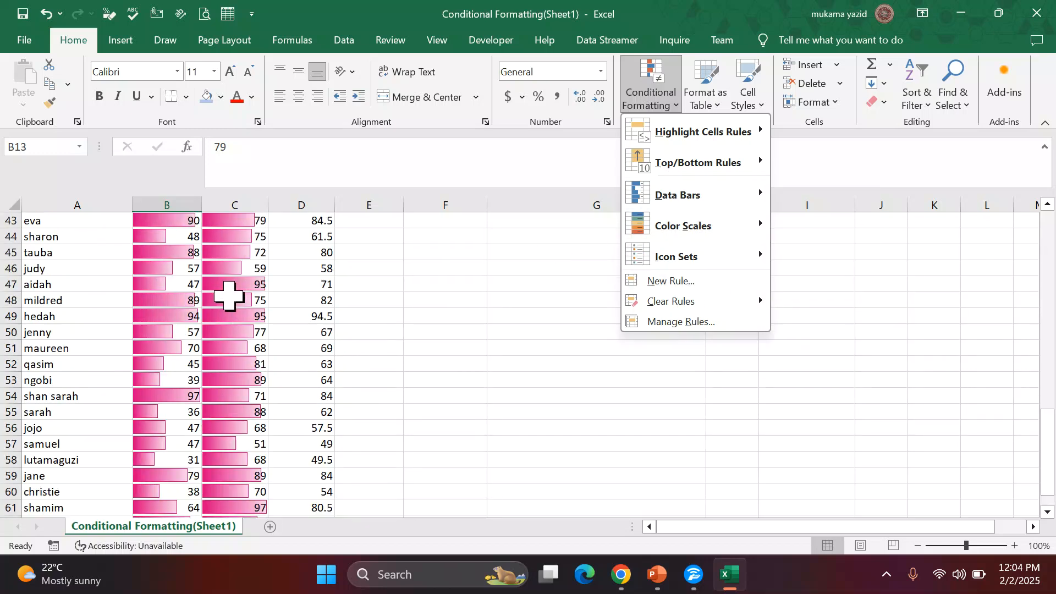
{"action": "mouse_move", "coordinate": [718, 308]}
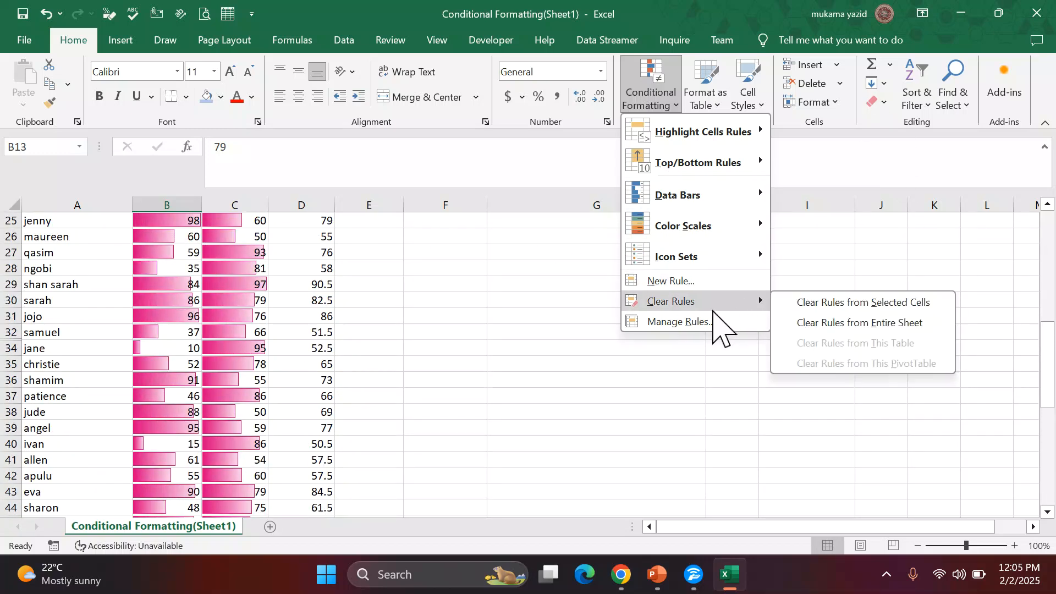
{"action": "left_click", "coordinate": [850, 323]}
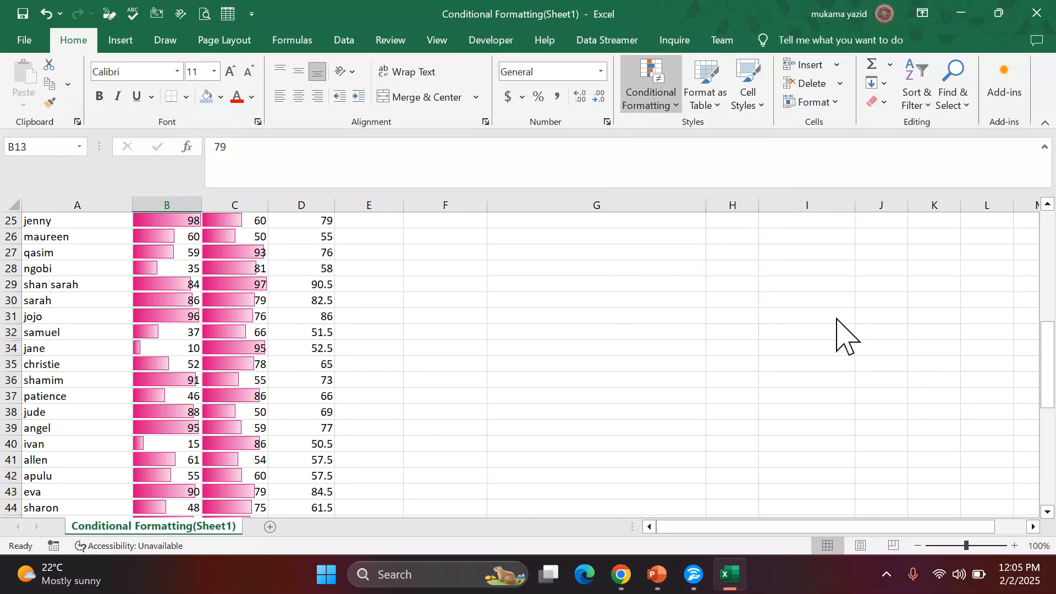
Apply the Red-White-Blue color scale to the test scores and averages in B4:D64
{"action": "scroll", "coordinate": [194, 288], "scroll_direction": "up", "scroll_amount": 5}
{"action": "scroll", "coordinate": [195, 269], "scroll_direction": "up", "scroll_amount": 2}
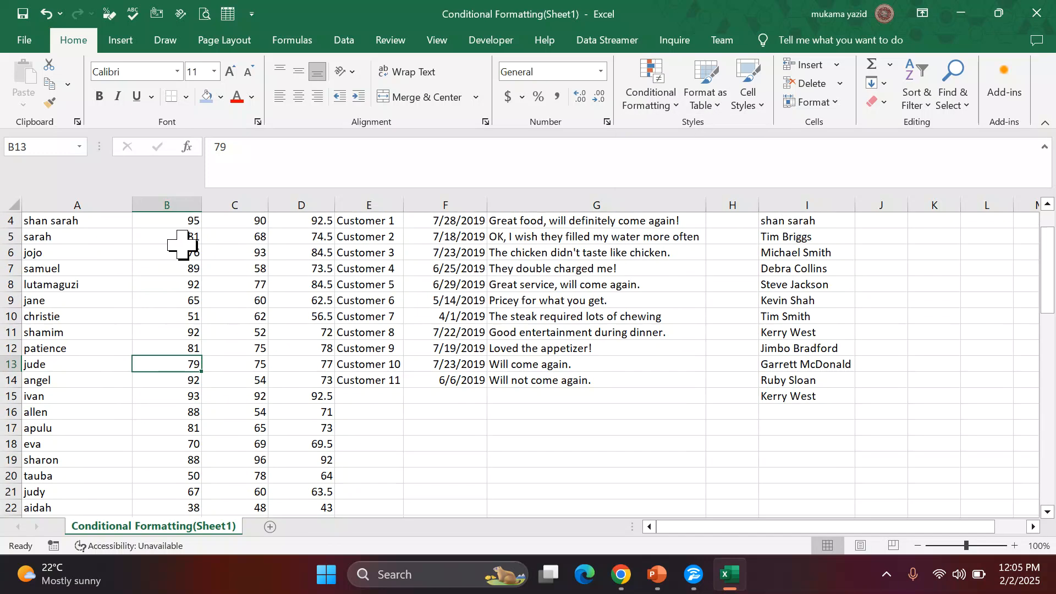
{"action": "scroll", "coordinate": [173, 237], "scroll_direction": "up", "scroll_amount": 1}
{"action": "left_click_drag", "start_coordinate": [162, 275], "coordinate": [288, 426]}
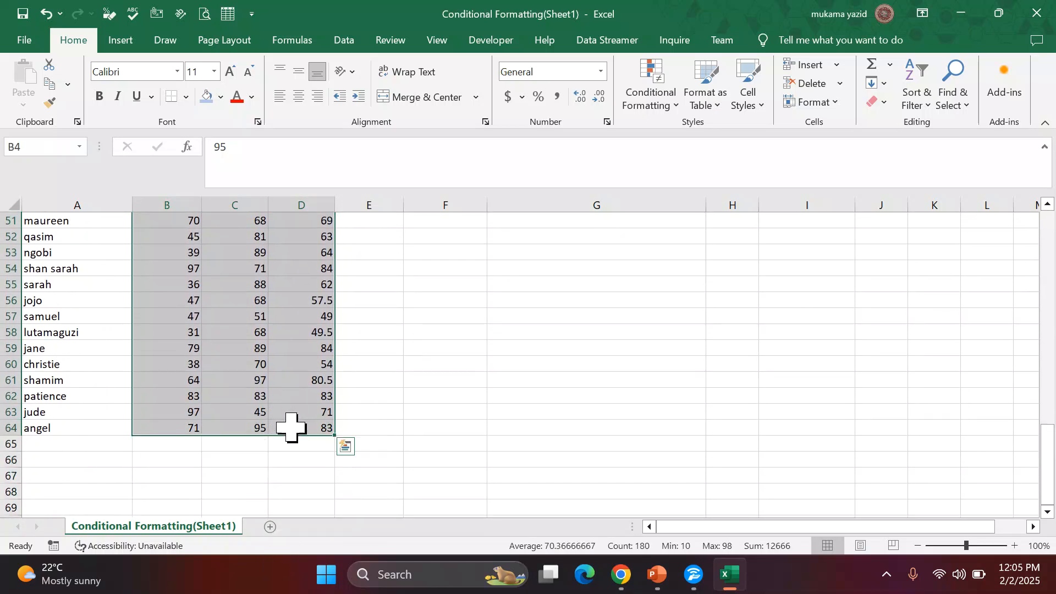
{"action": "scroll", "coordinate": [544, 236], "scroll_direction": "up", "scroll_amount": 2}
{"action": "left_click", "coordinate": [673, 110]}
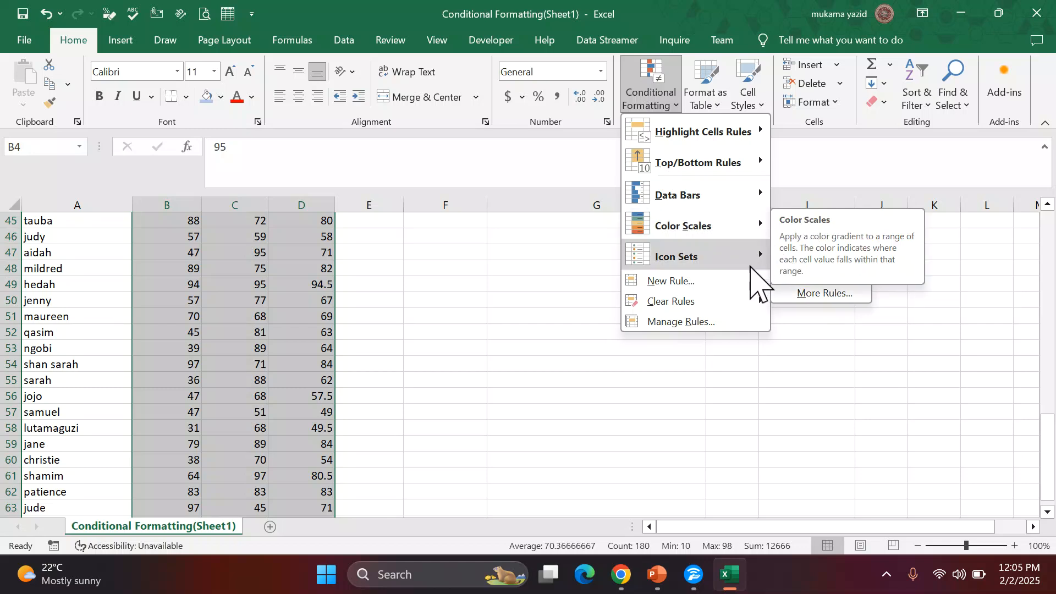
{"action": "mouse_move", "coordinate": [727, 226]}
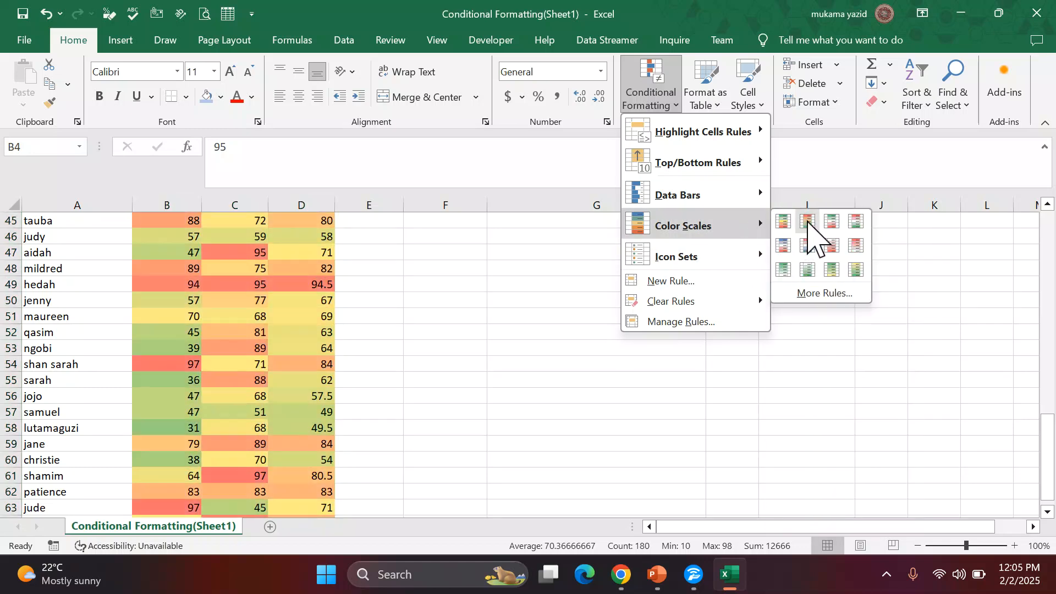
{"action": "left_click", "coordinate": [808, 245]}
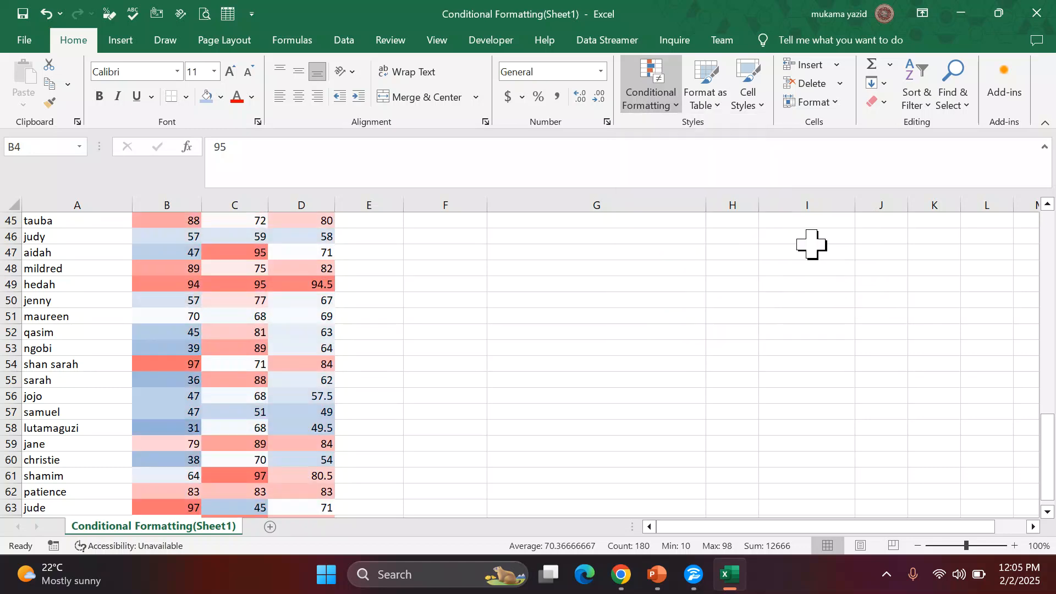
Deselect the range and examine the color scale shading from the lower rows up to the table's header
{"action": "scroll", "coordinate": [335, 346], "scroll_direction": "up", "scroll_amount": 1}
{"action": "scroll", "coordinate": [385, 346], "scroll_direction": "up", "scroll_amount": 1}
{"action": "left_click", "coordinate": [460, 344]}
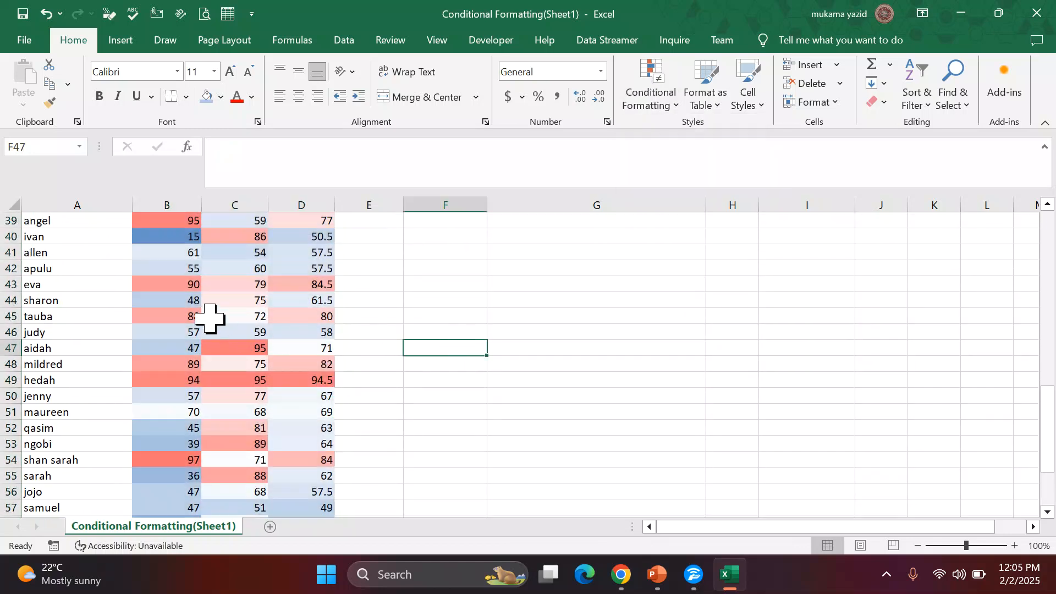
{"action": "scroll", "coordinate": [213, 309], "scroll_direction": "up", "scroll_amount": 5}
{"action": "scroll", "coordinate": [211, 304], "scroll_direction": "up", "scroll_amount": 7}
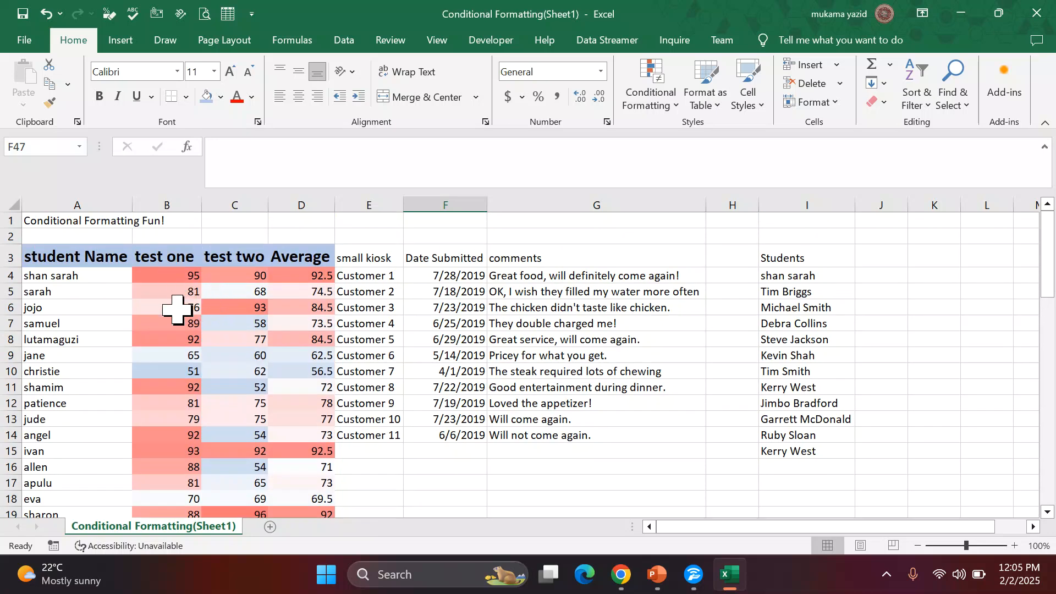
Examine the color scale shading down the test score and average columns, then return to the table's header
{"action": "scroll", "coordinate": [185, 333], "scroll_direction": "down", "scroll_amount": 1}
{"action": "scroll", "coordinate": [184, 328], "scroll_direction": "down", "scroll_amount": 1}
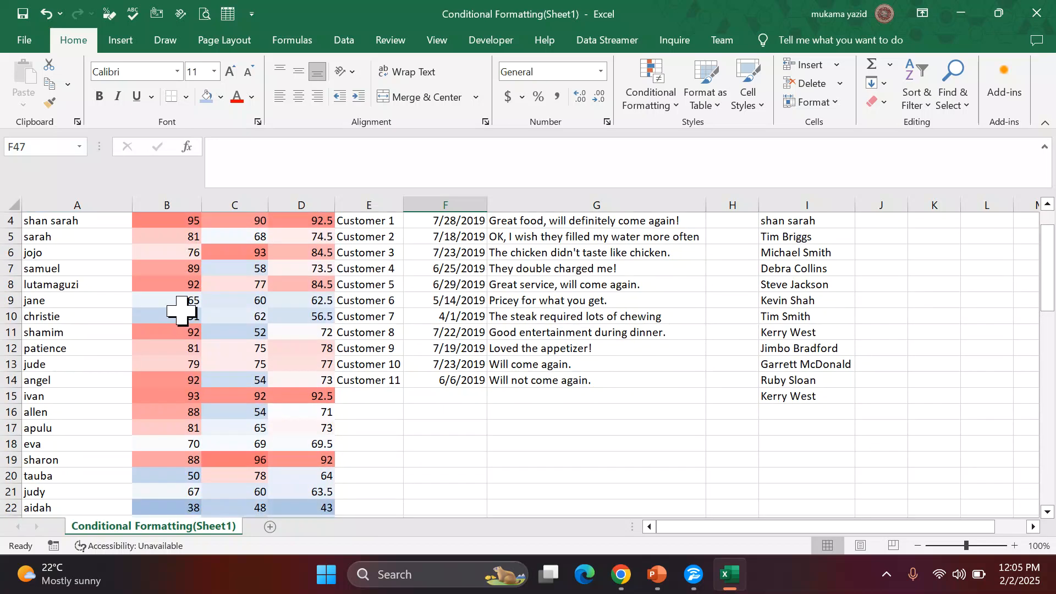
{"action": "scroll", "coordinate": [196, 295], "scroll_direction": "down", "scroll_amount": 5}
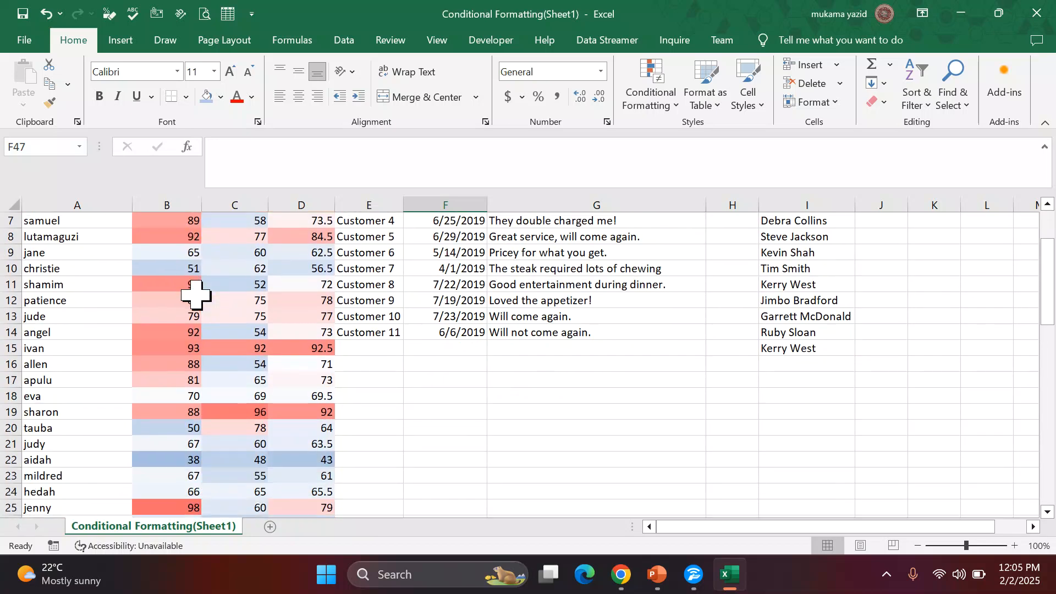
{"action": "scroll", "coordinate": [196, 295], "scroll_direction": "down", "scroll_amount": 1}
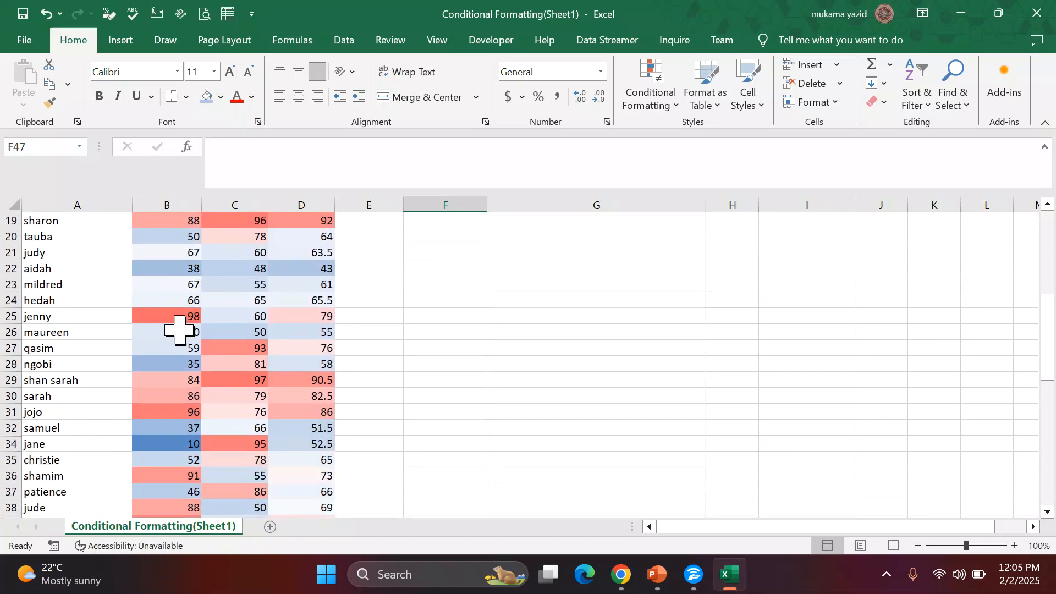
{"action": "scroll", "coordinate": [194, 326], "scroll_direction": "down", "scroll_amount": 1}
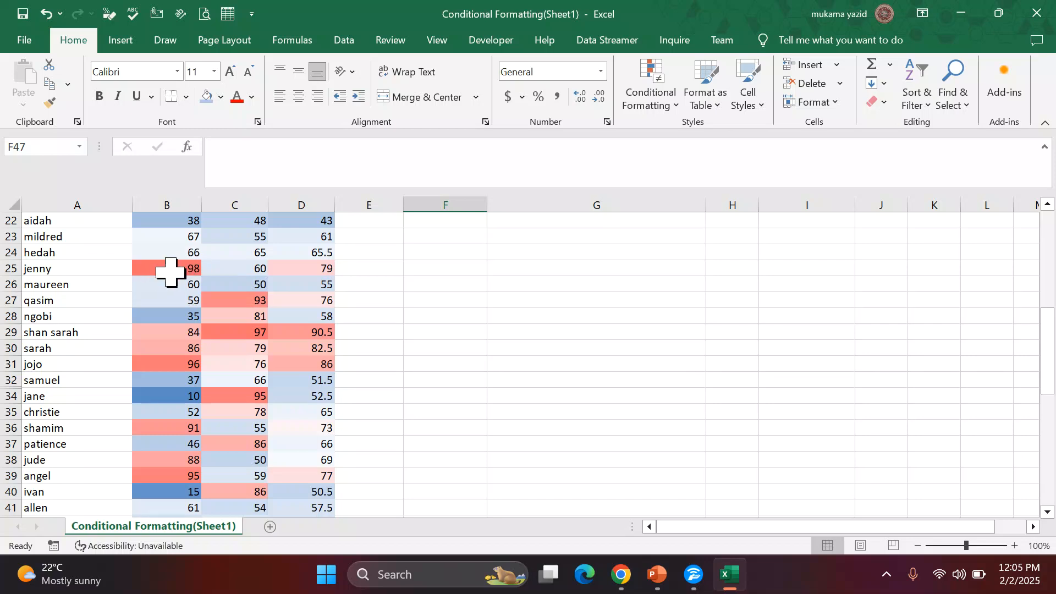
{"action": "scroll", "coordinate": [235, 325], "scroll_direction": "up", "scroll_amount": 6}
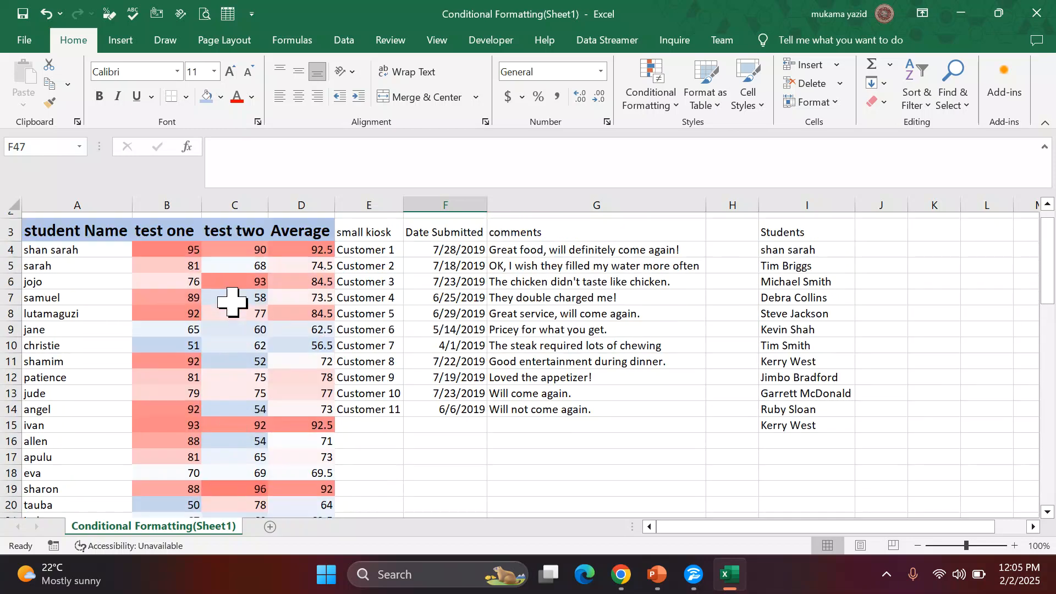
Close the Connectify window covering the worksheet and return to the first rows of the score table
{"action": "left_click_drag", "start_coordinate": [160, 276], "coordinate": [321, 499]}
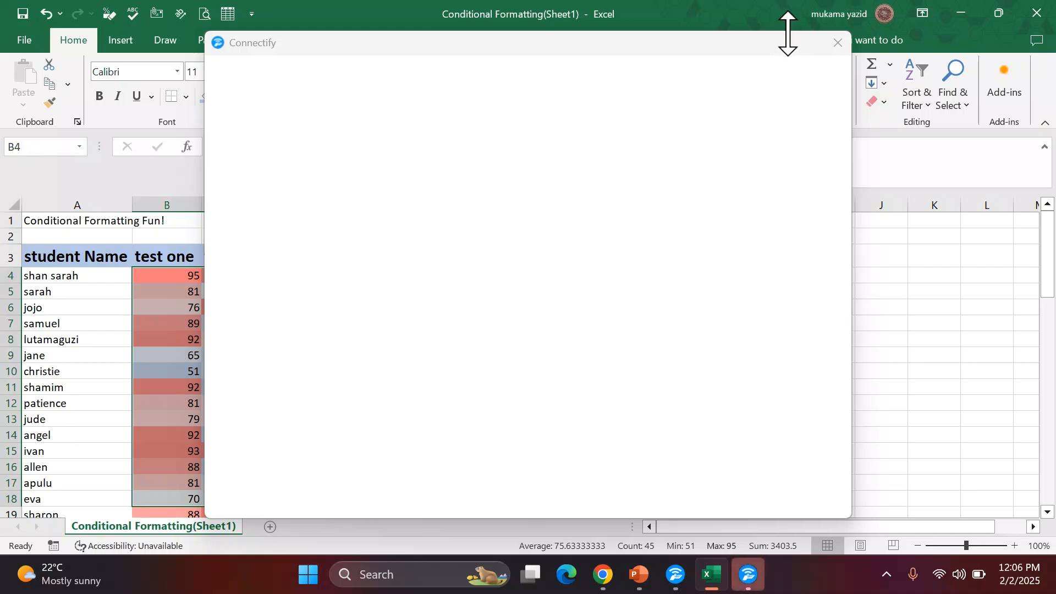
{"action": "left_click_drag", "start_coordinate": [787, 33], "coordinate": [845, 54]}
{"action": "left_click", "coordinate": [837, 64]}
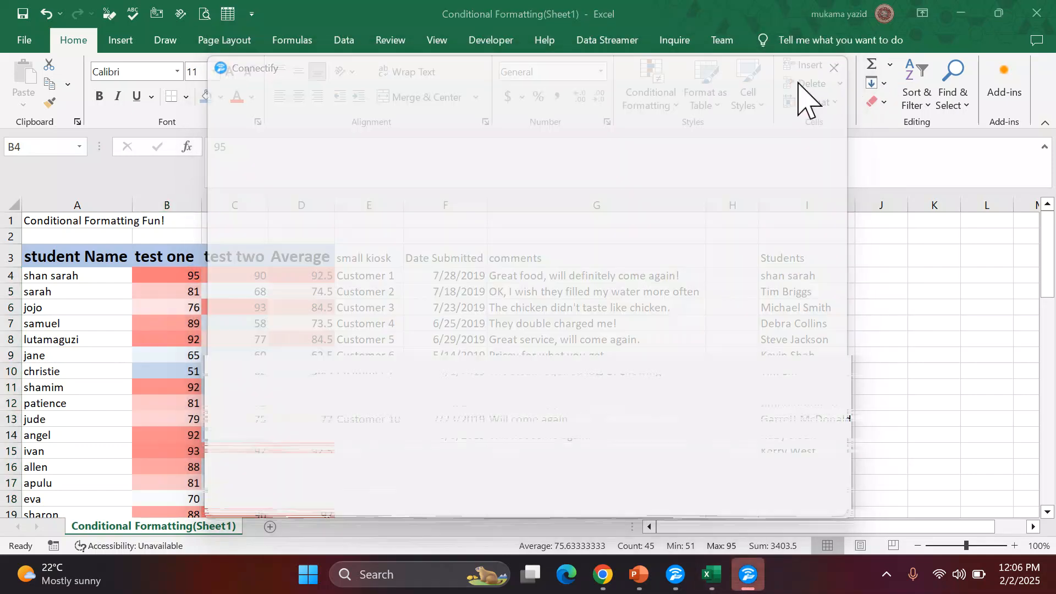
{"action": "scroll", "coordinate": [262, 500], "scroll_direction": "down", "scroll_amount": 2}
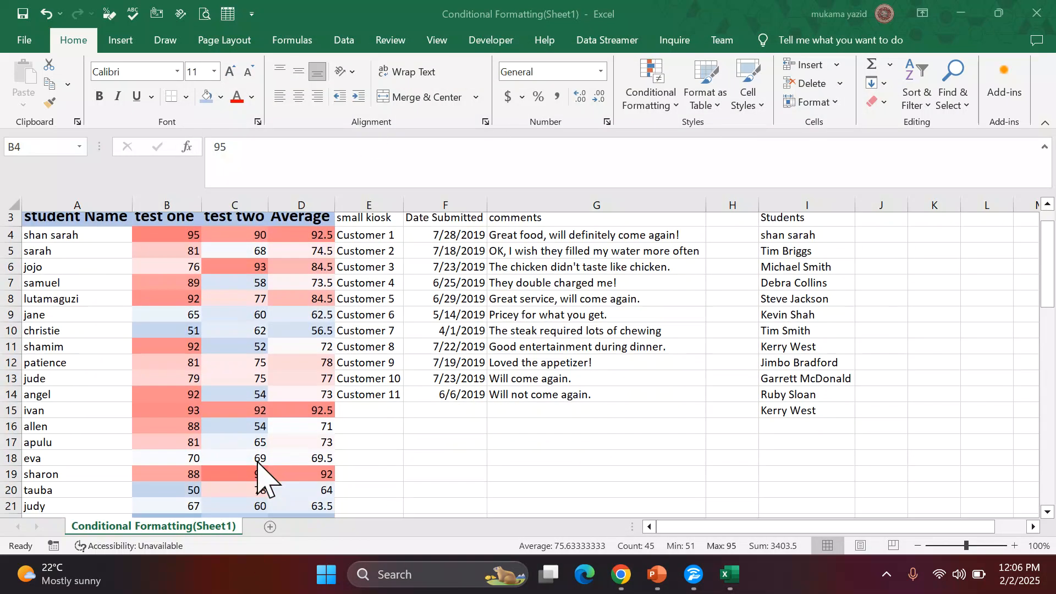
{"action": "scroll", "coordinate": [236, 425], "scroll_direction": "up", "scroll_amount": 2}
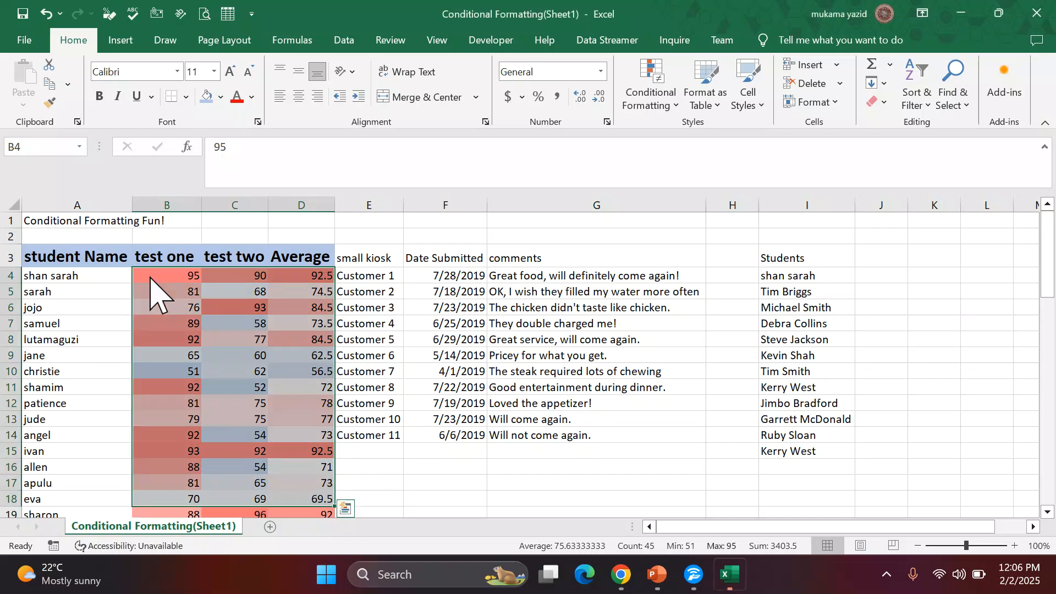
Select down through the scores, deselect them, and examine the color scale shading in the lower and middle rows
{"action": "left_click_drag", "start_coordinate": [148, 276], "coordinate": [273, 536]}
{"action": "left_click", "coordinate": [493, 395]}
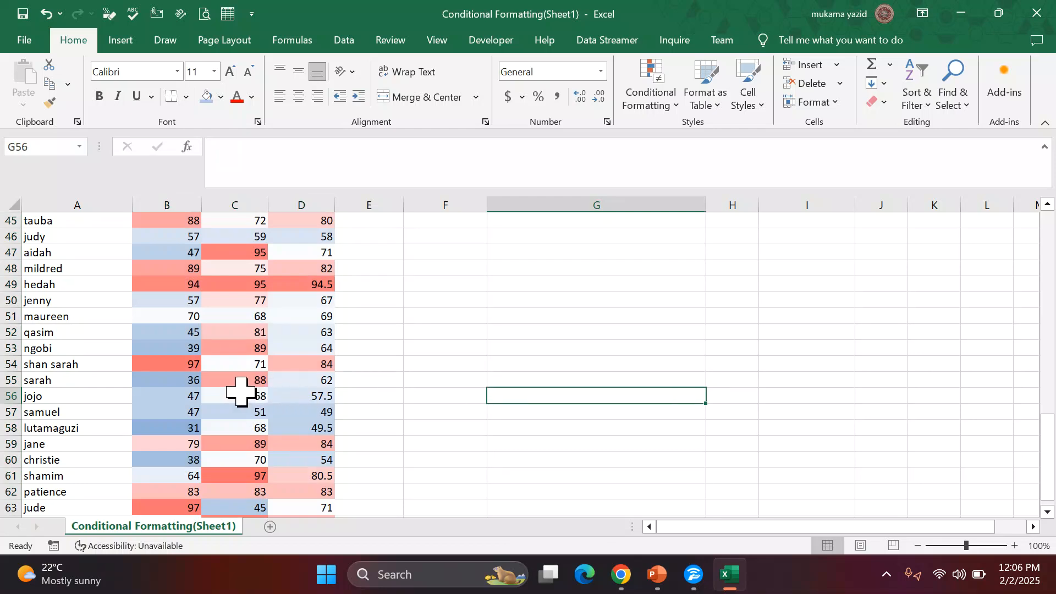
{"action": "scroll", "coordinate": [190, 420], "scroll_direction": "up", "scroll_amount": 5}
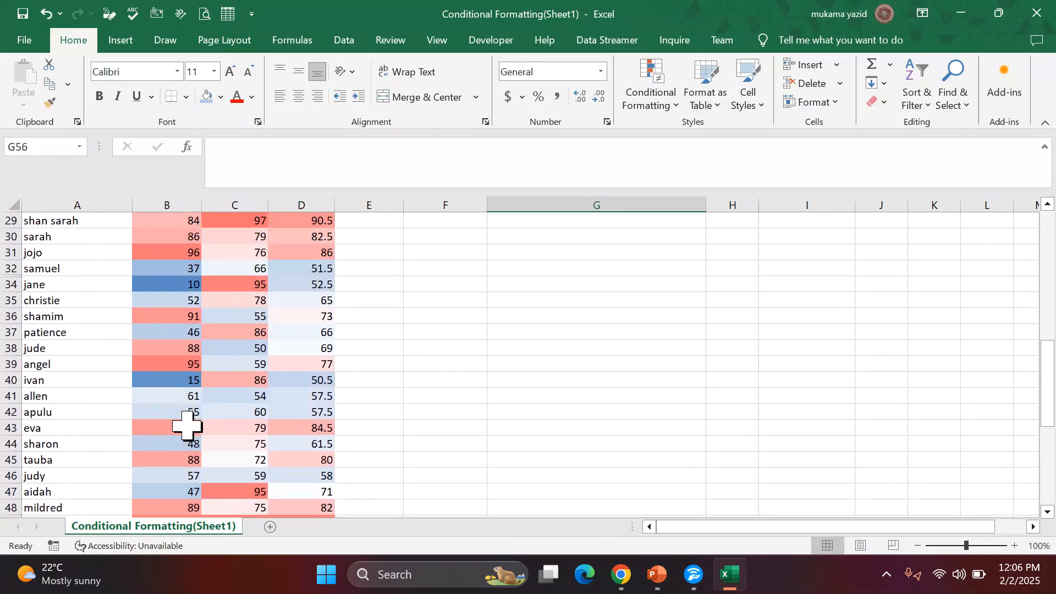
{"action": "scroll", "coordinate": [193, 379], "scroll_direction": "up", "scroll_amount": 2}
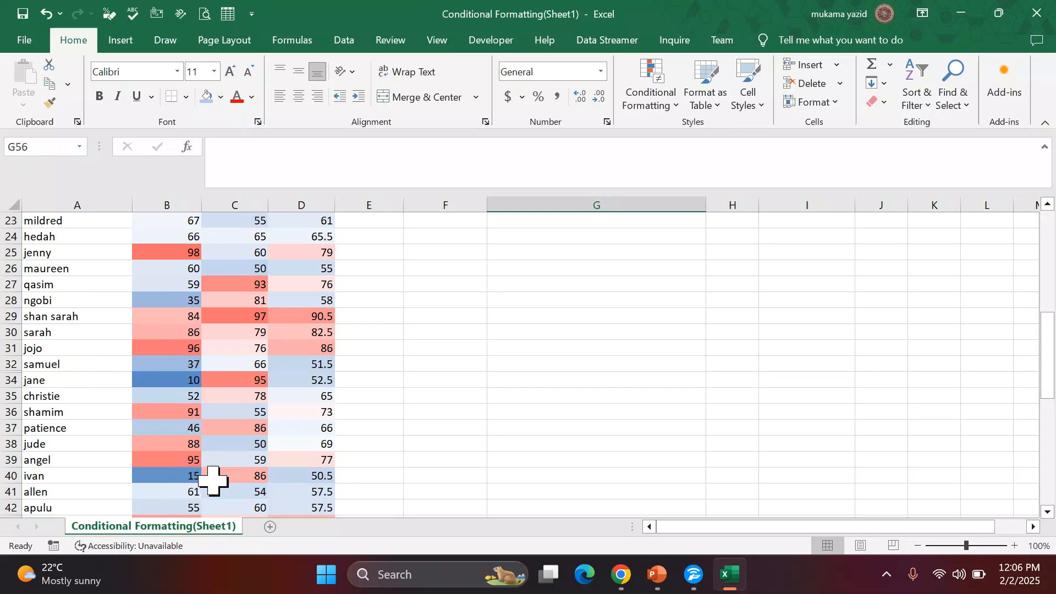
{"action": "scroll", "coordinate": [216, 479], "scroll_direction": "down", "scroll_amount": 1}
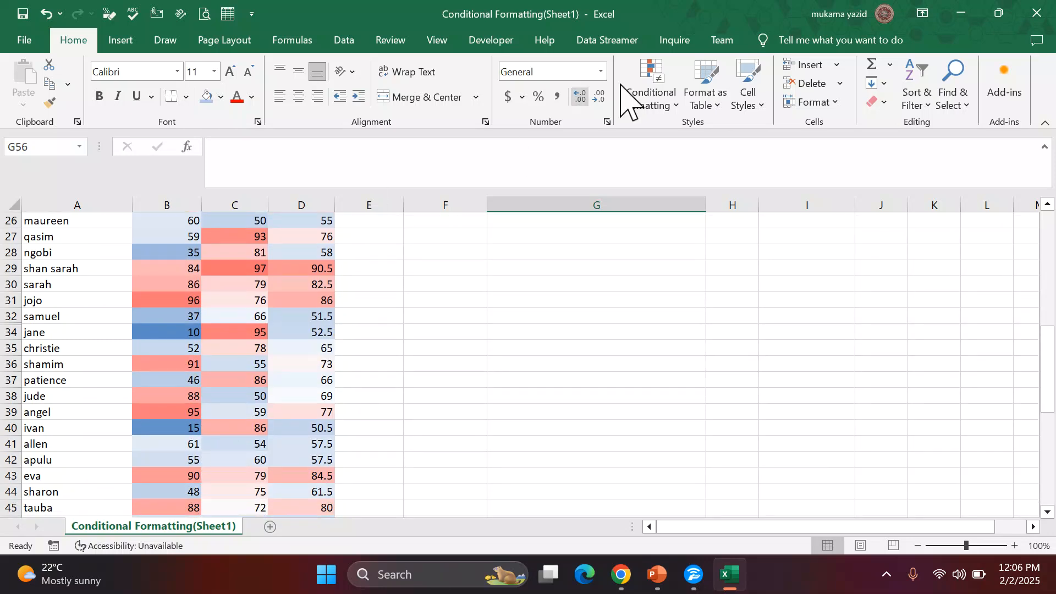
Clear the color scale rules from the entire sheet
{"action": "left_click", "coordinate": [667, 104]}
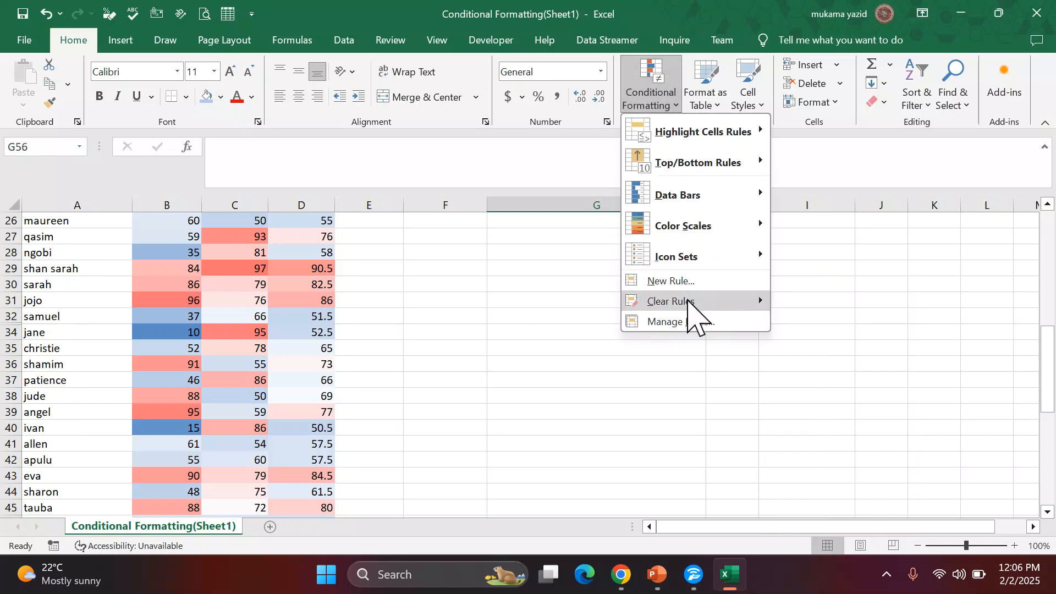
{"action": "mouse_move", "coordinate": [688, 301]}
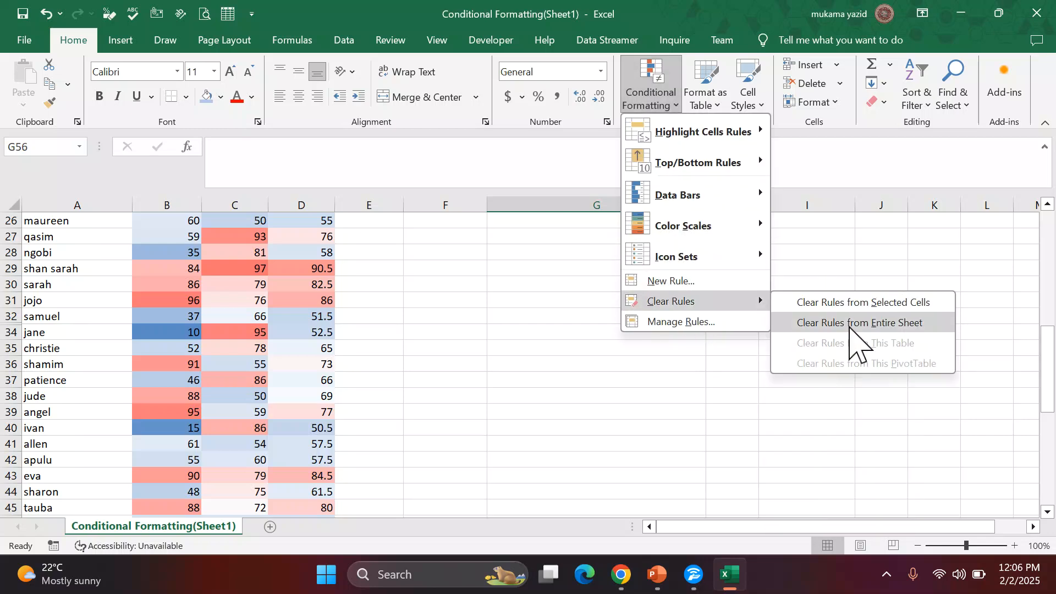
{"action": "left_click", "coordinate": [831, 323]}
Apply the four-bar ratings icon set to the test scores and averages in B4:D64
{"action": "scroll", "coordinate": [280, 330], "scroll_direction": "up", "scroll_amount": 8}
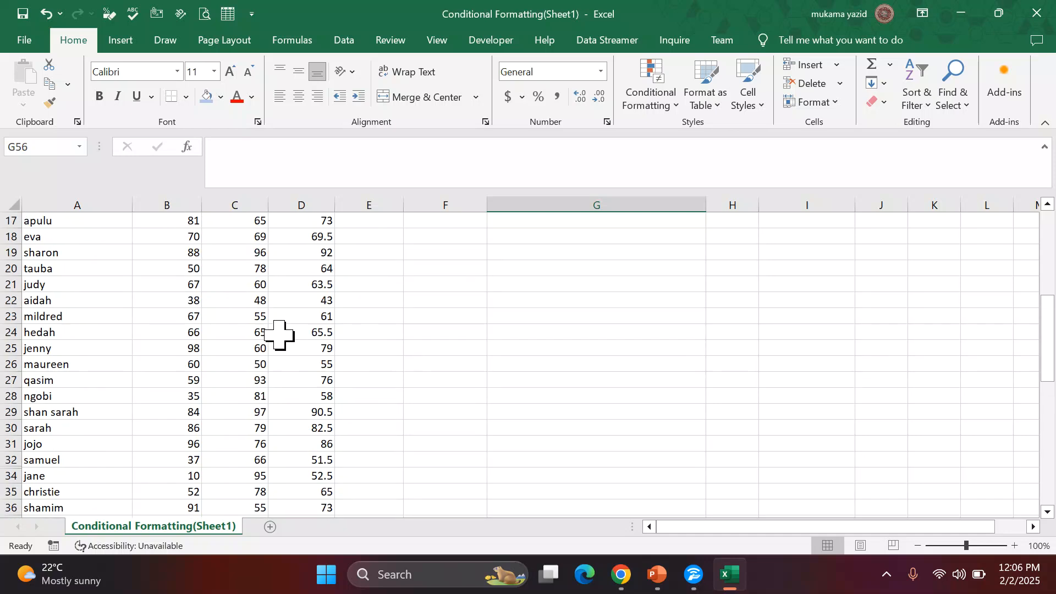
{"action": "left_click_drag", "start_coordinate": [174, 279], "coordinate": [313, 547]}
{"action": "left_click_drag", "start_coordinate": [314, 550], "coordinate": [313, 444]}
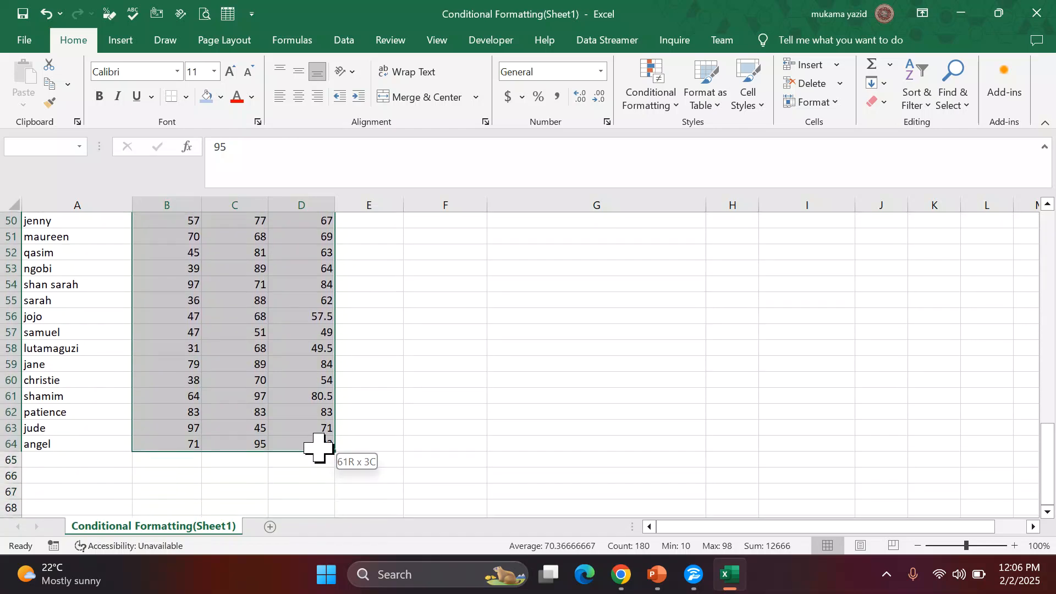
{"action": "left_click", "coordinate": [668, 105]}
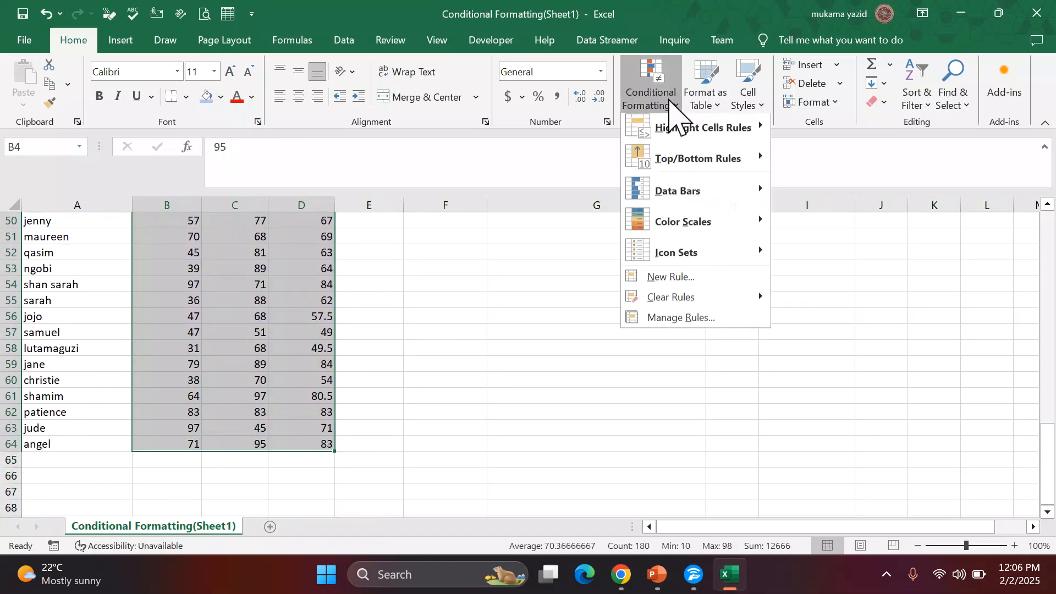
{"action": "mouse_move", "coordinate": [633, 140]}
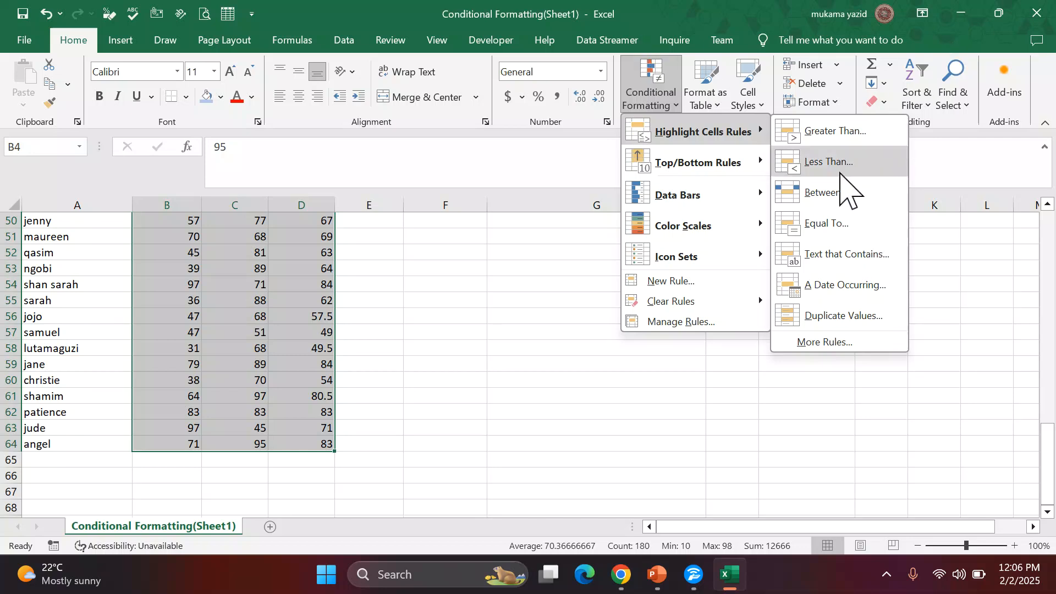
{"action": "mouse_move", "coordinate": [703, 197]}
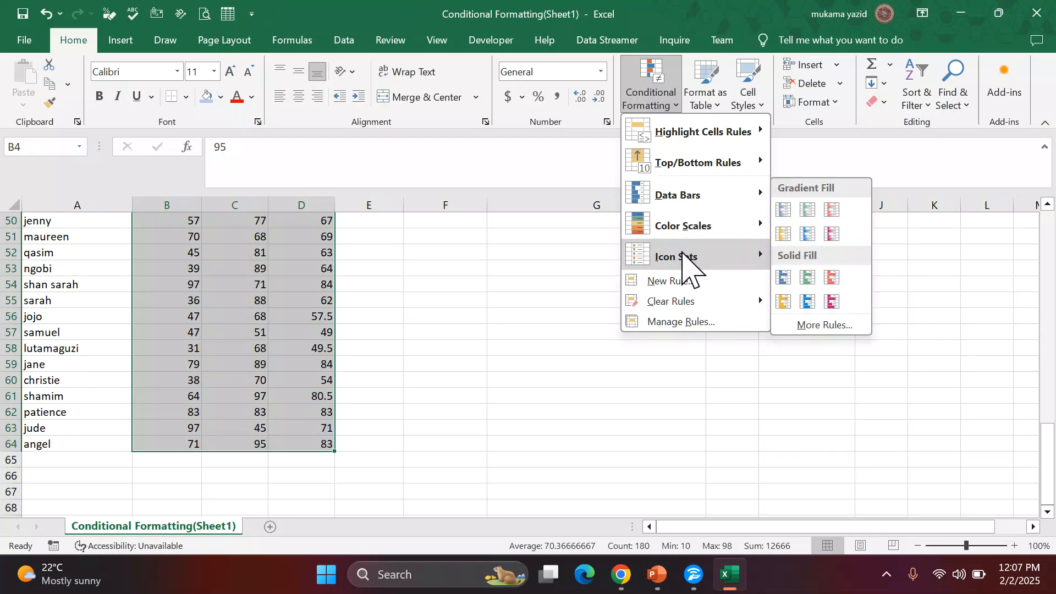
{"action": "mouse_move", "coordinate": [684, 258]}
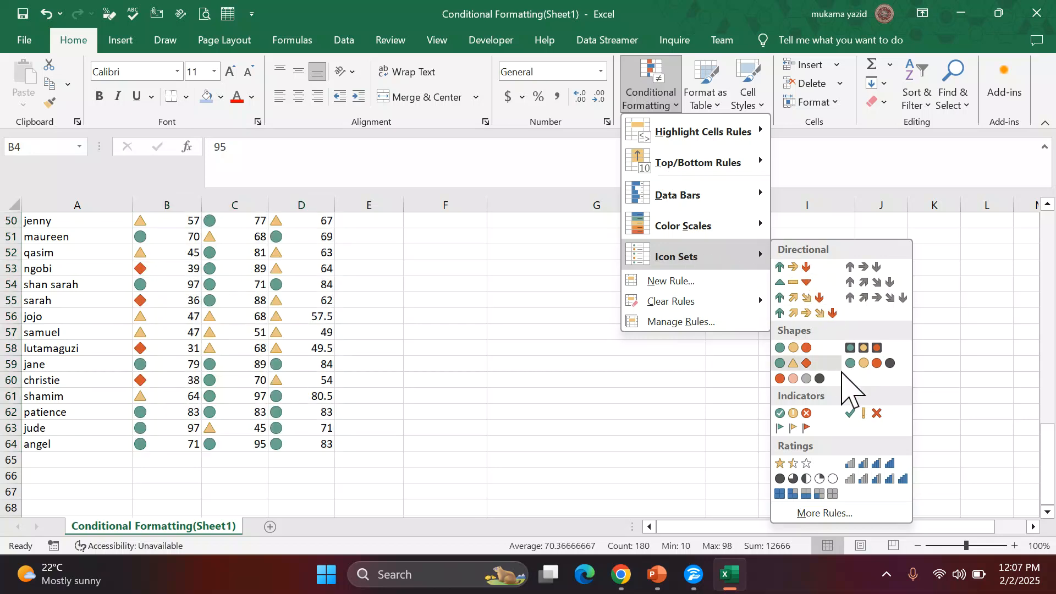
{"action": "left_click", "coordinate": [869, 465]}
Examine how the bar icons correspond to the scores and averages from the header down to row 64
{"action": "scroll", "coordinate": [291, 367], "scroll_direction": "up", "scroll_amount": 3}
{"action": "scroll", "coordinate": [292, 366], "scroll_direction": "up", "scroll_amount": 13}
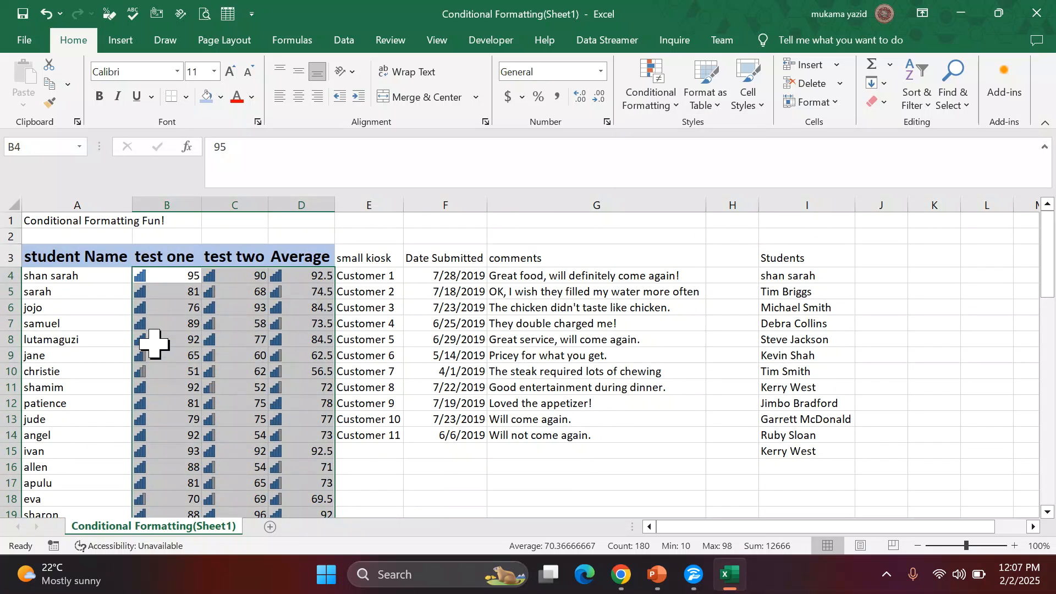
{"action": "scroll", "coordinate": [202, 333], "scroll_direction": "down", "scroll_amount": 4}
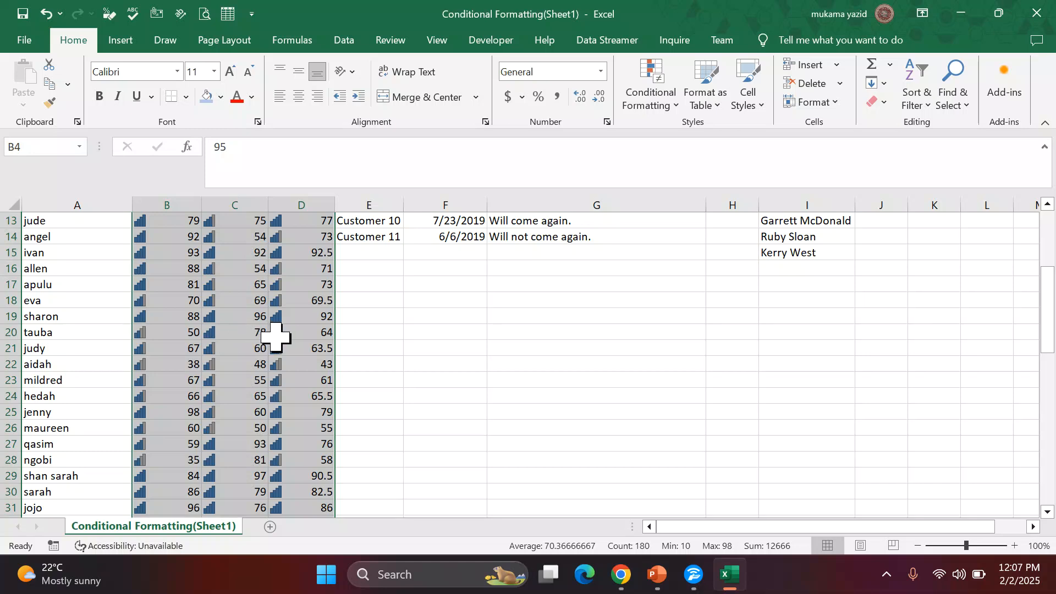
{"action": "scroll", "coordinate": [297, 390], "scroll_direction": "down", "scroll_amount": 2}
{"action": "scroll", "coordinate": [297, 390], "scroll_direction": "down", "scroll_amount": 3}
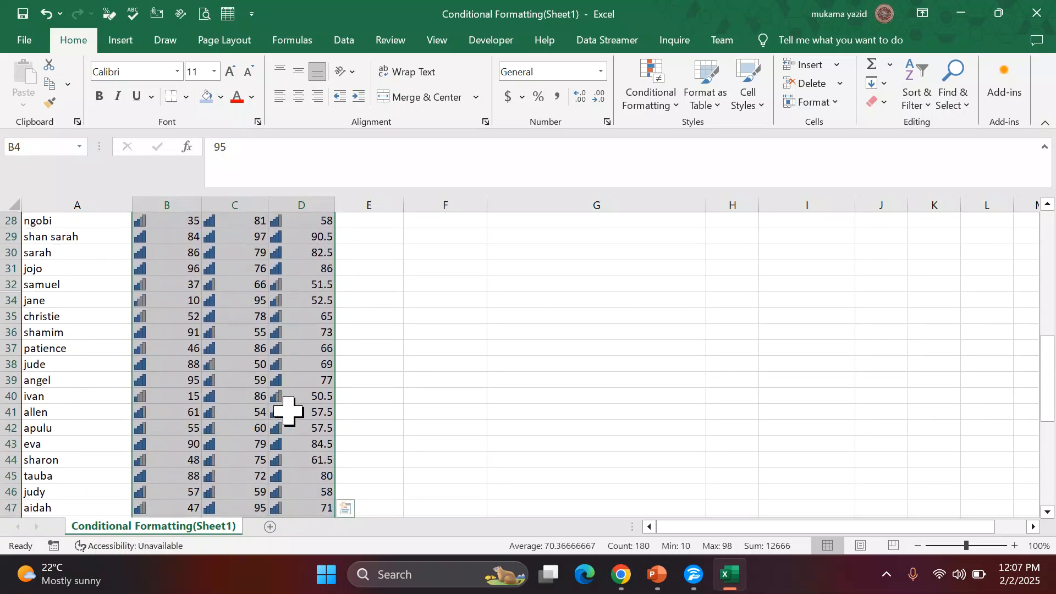
{"action": "scroll", "coordinate": [281, 413], "scroll_direction": "down", "scroll_amount": 9}
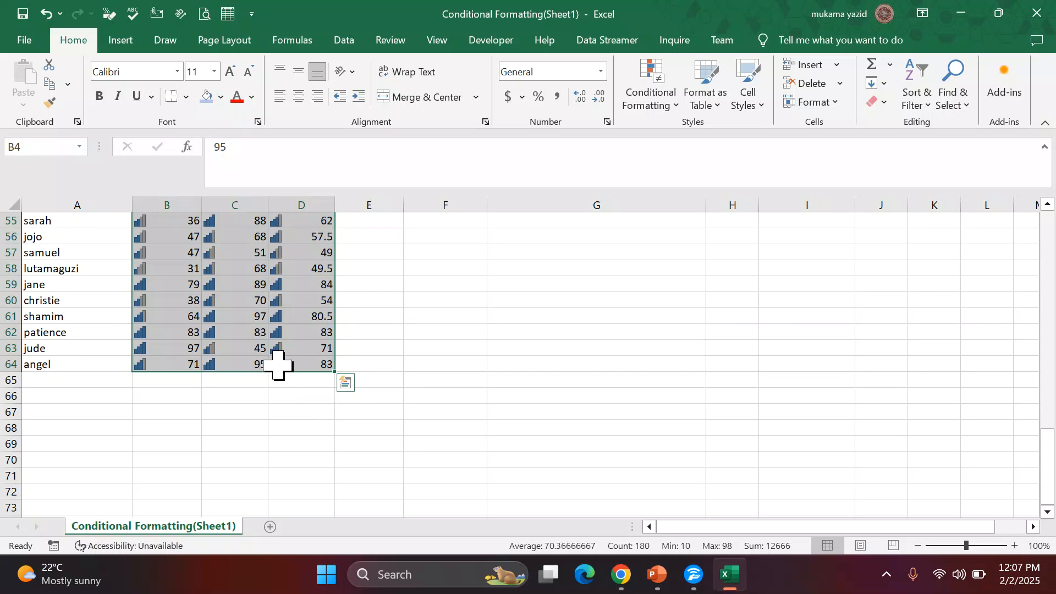
{"action": "scroll", "coordinate": [278, 364], "scroll_direction": "up", "scroll_amount": 2}
{"action": "scroll", "coordinate": [220, 368], "scroll_direction": "up", "scroll_amount": 16}
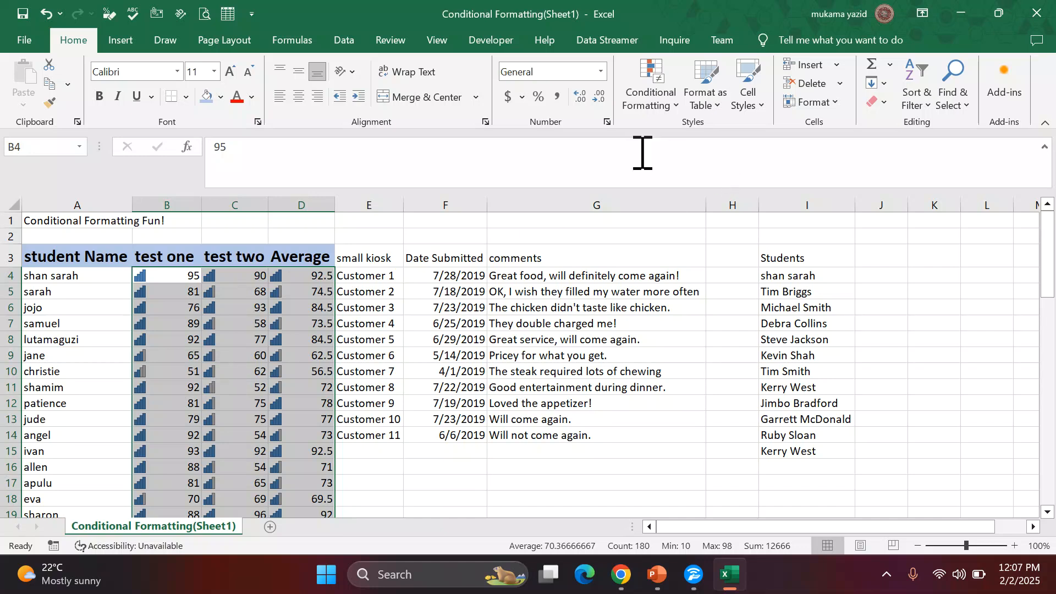
Clear the bar icon set rules from the entire sheet
{"action": "left_click", "coordinate": [678, 105]}
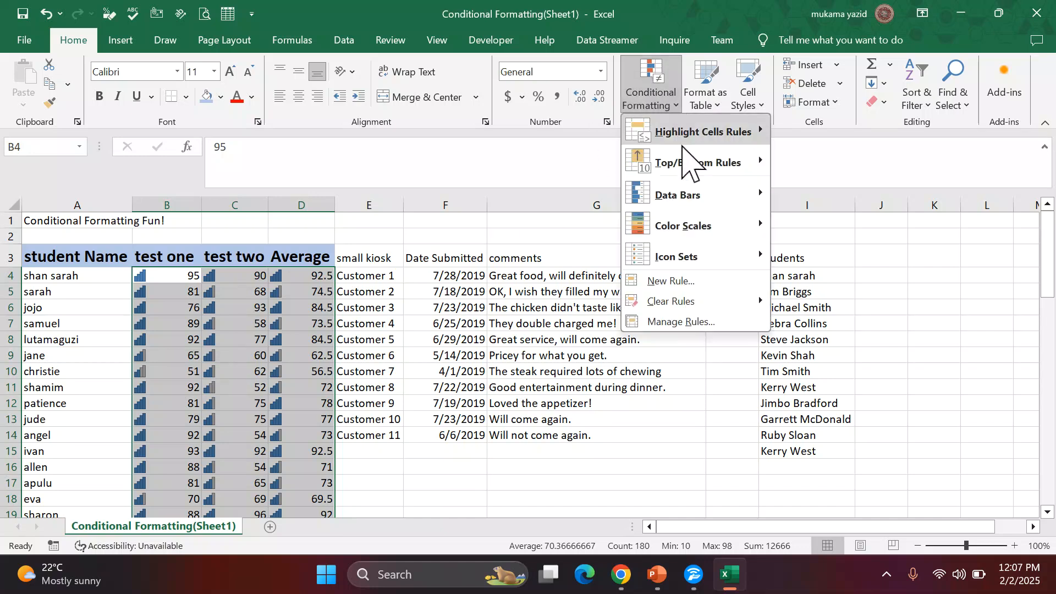
{"action": "mouse_move", "coordinate": [730, 303]}
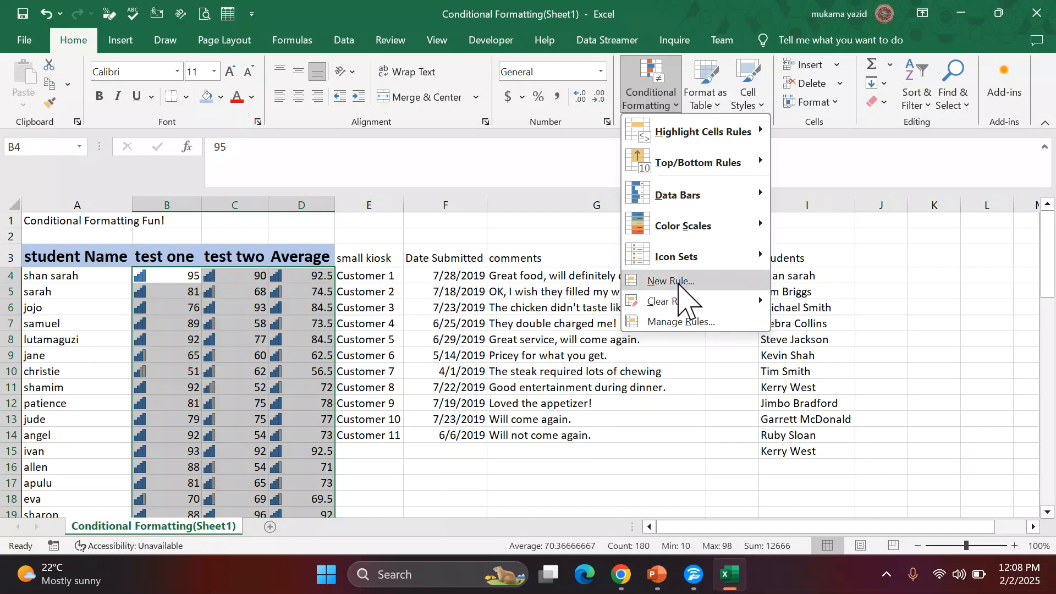
{"action": "mouse_move", "coordinate": [732, 198]}
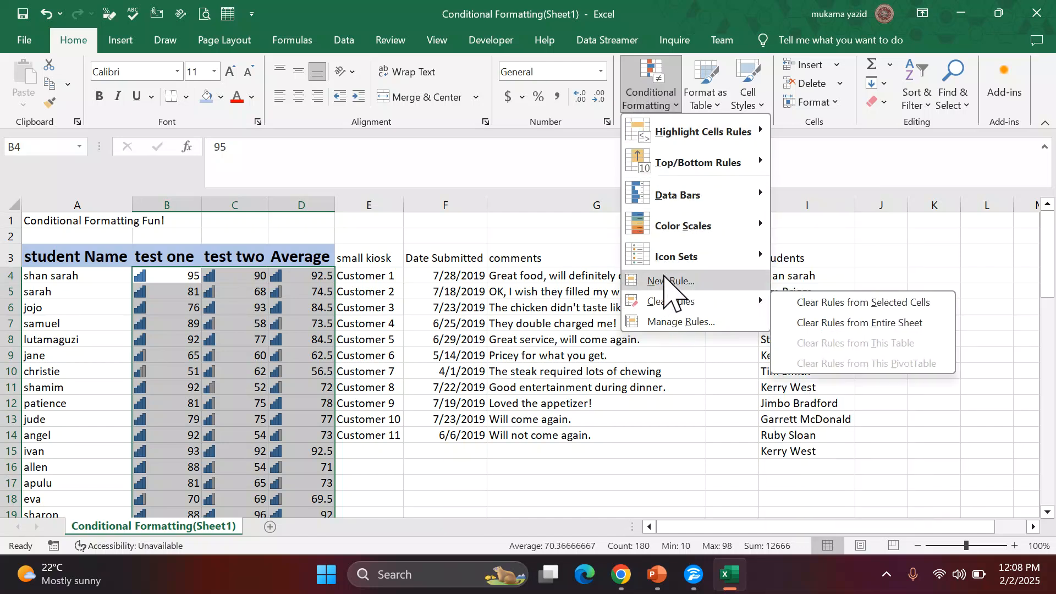
{"action": "mouse_move", "coordinate": [682, 301]}
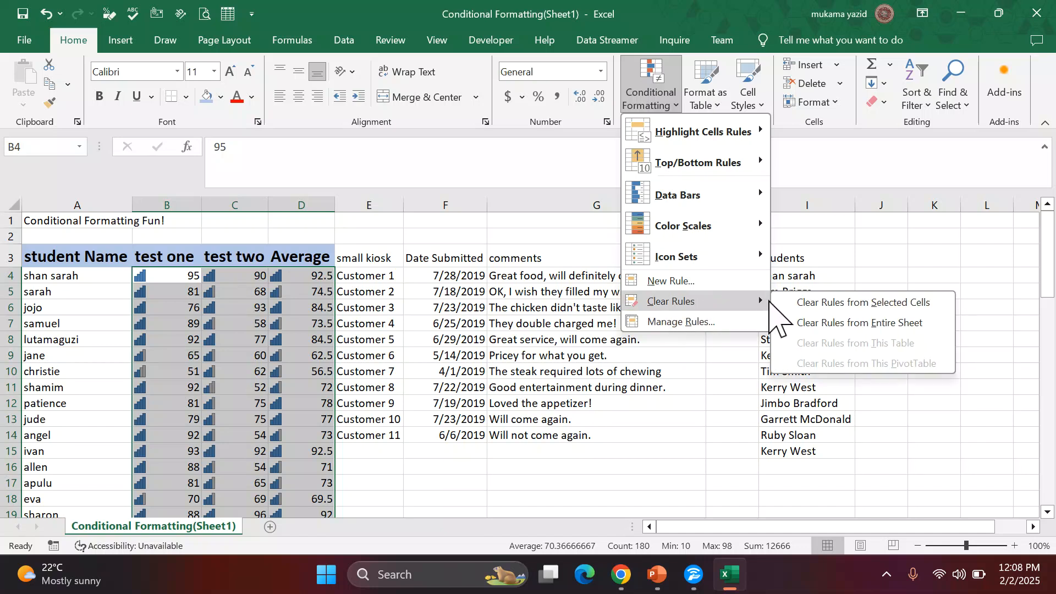
{"action": "left_click", "coordinate": [825, 324]}
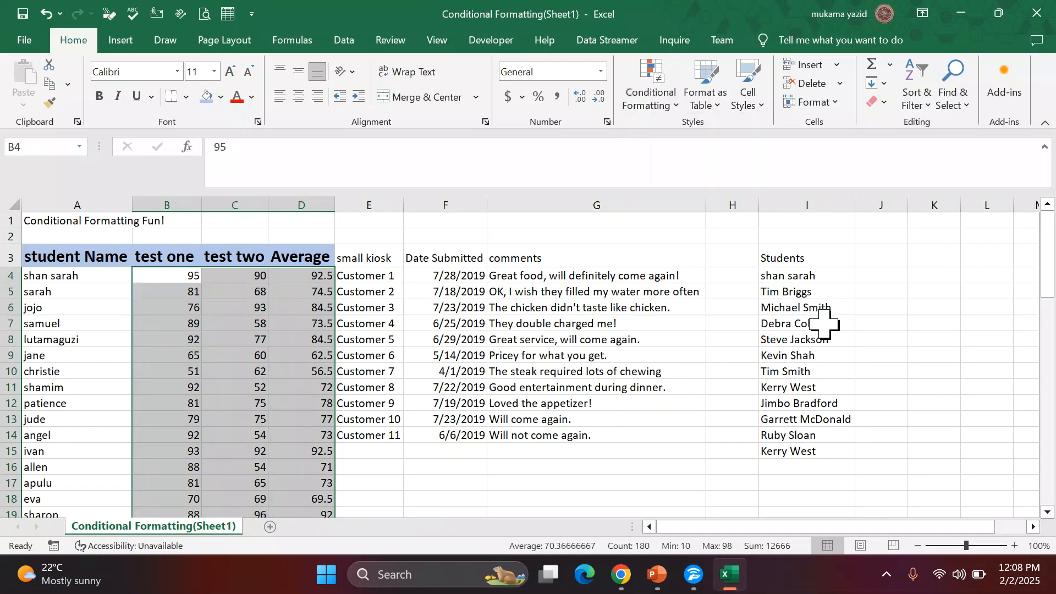
Apply the colored three-arrow directional icon set to B4:D64 and deselect the range
{"action": "left_click", "coordinate": [680, 104]}
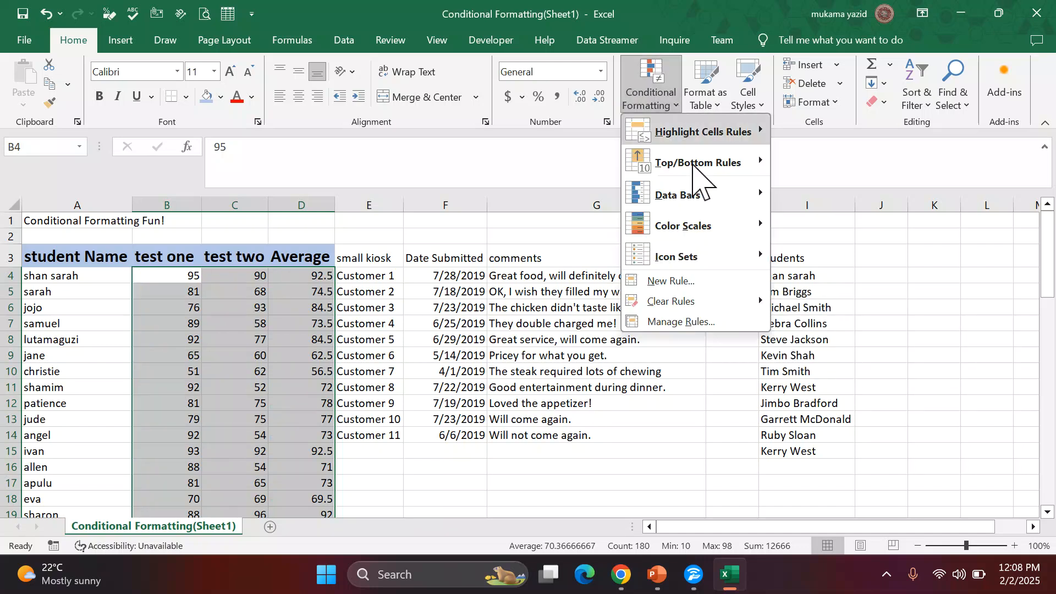
{"action": "mouse_move", "coordinate": [738, 267]}
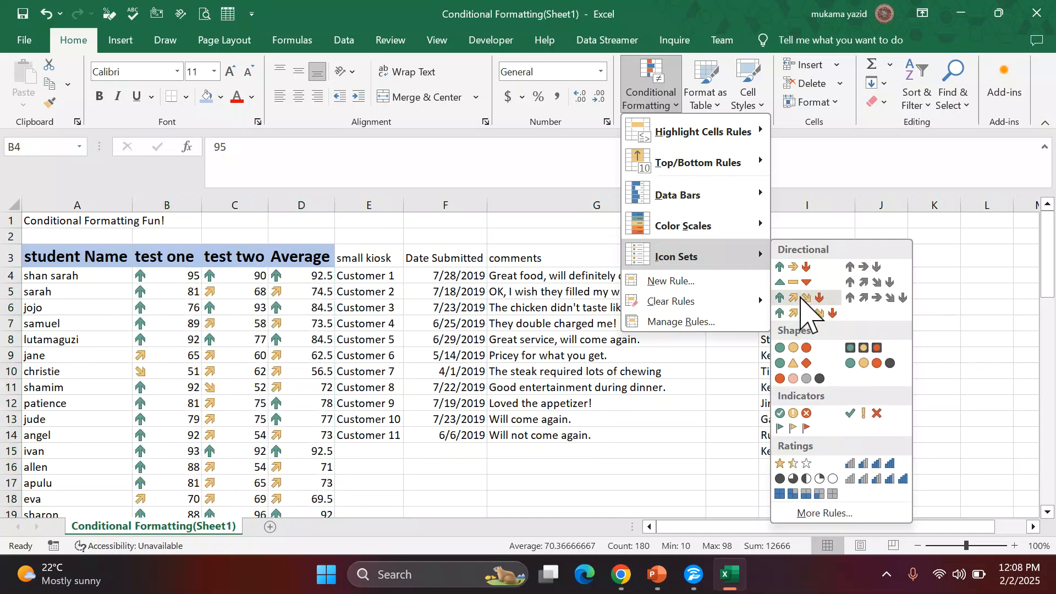
{"action": "left_click", "coordinate": [777, 268]}
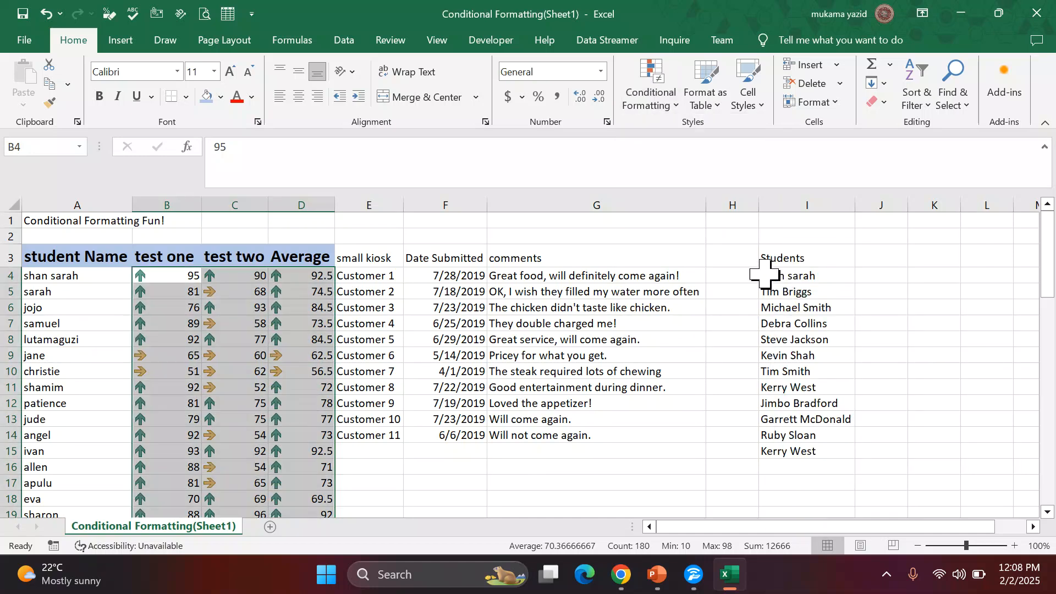
{"action": "left_click", "coordinate": [351, 448]}
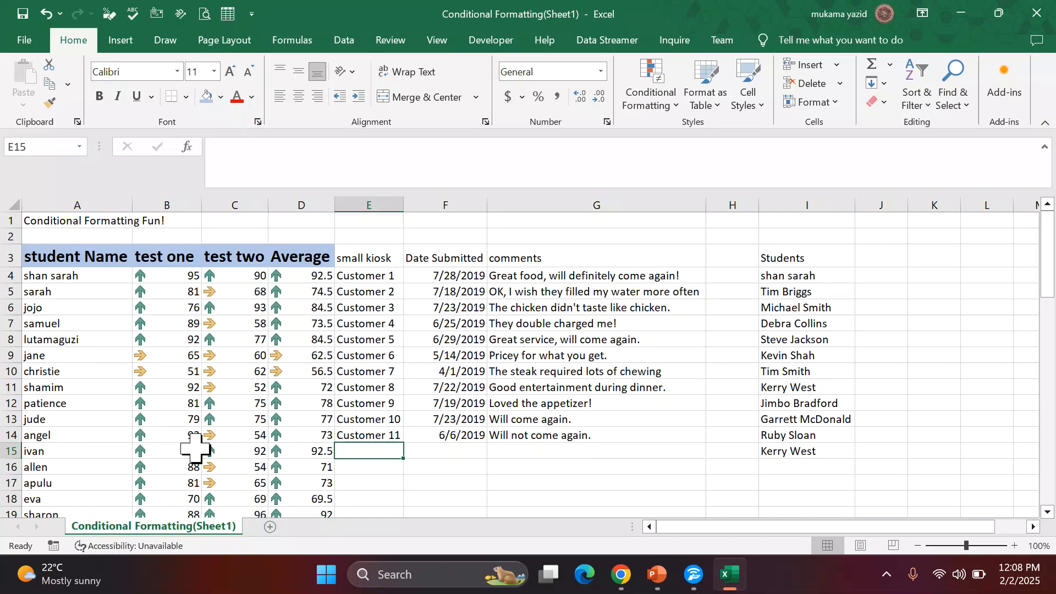
Examine how the directional arrows correspond to the test scores and averages down the student list
{"action": "scroll", "coordinate": [193, 438], "scroll_direction": "down", "scroll_amount": 2}
{"action": "scroll", "coordinate": [253, 436], "scroll_direction": "down", "scroll_amount": 1}
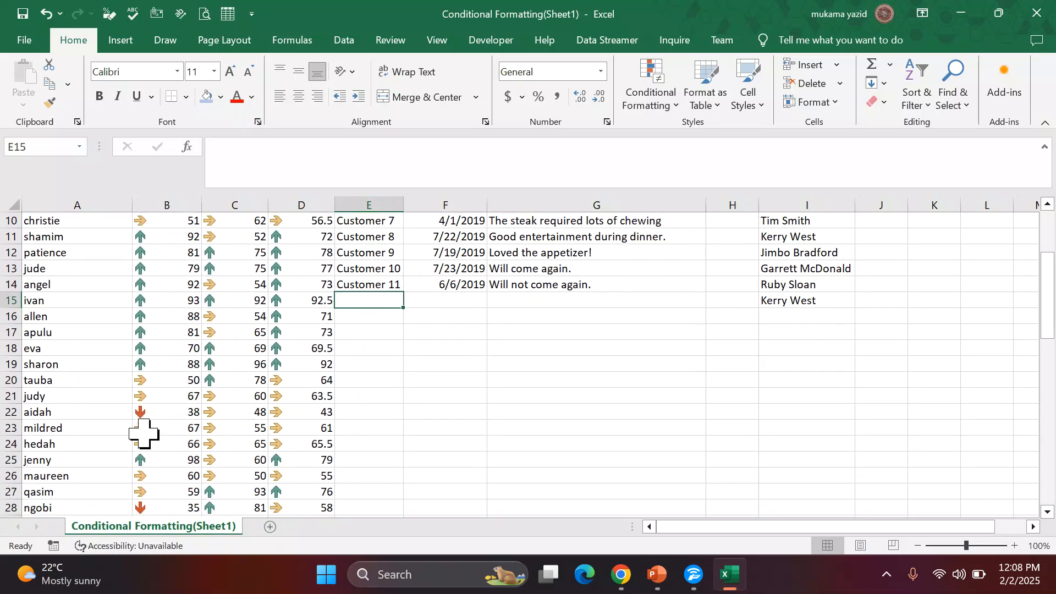
{"action": "scroll", "coordinate": [154, 410], "scroll_direction": "down", "scroll_amount": 5}
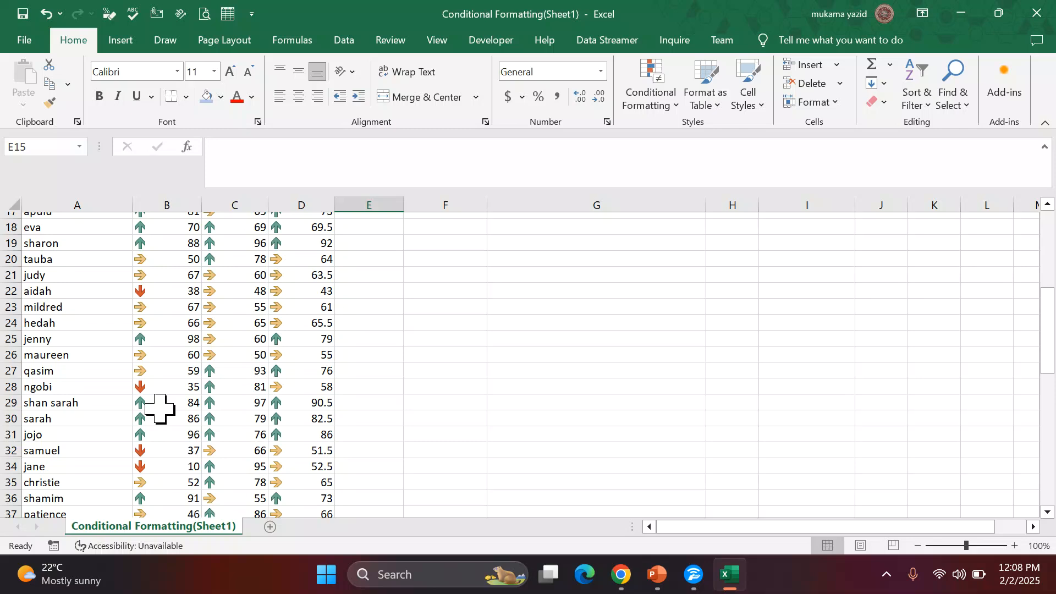
{"action": "scroll", "coordinate": [153, 411], "scroll_direction": "down", "scroll_amount": 5}
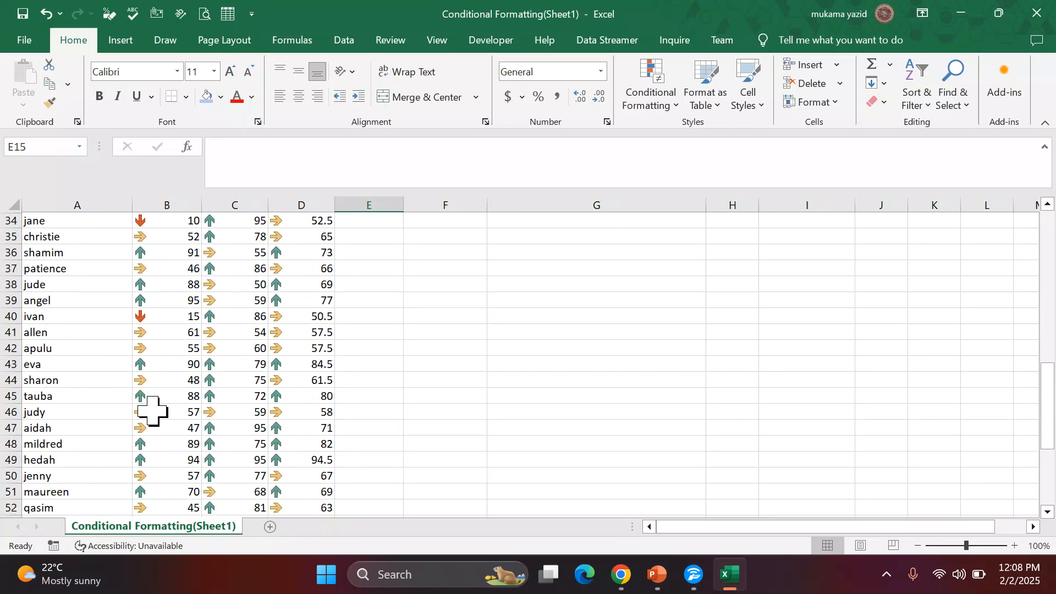
{"action": "scroll", "coordinate": [154, 411], "scroll_direction": "up", "scroll_amount": 1}
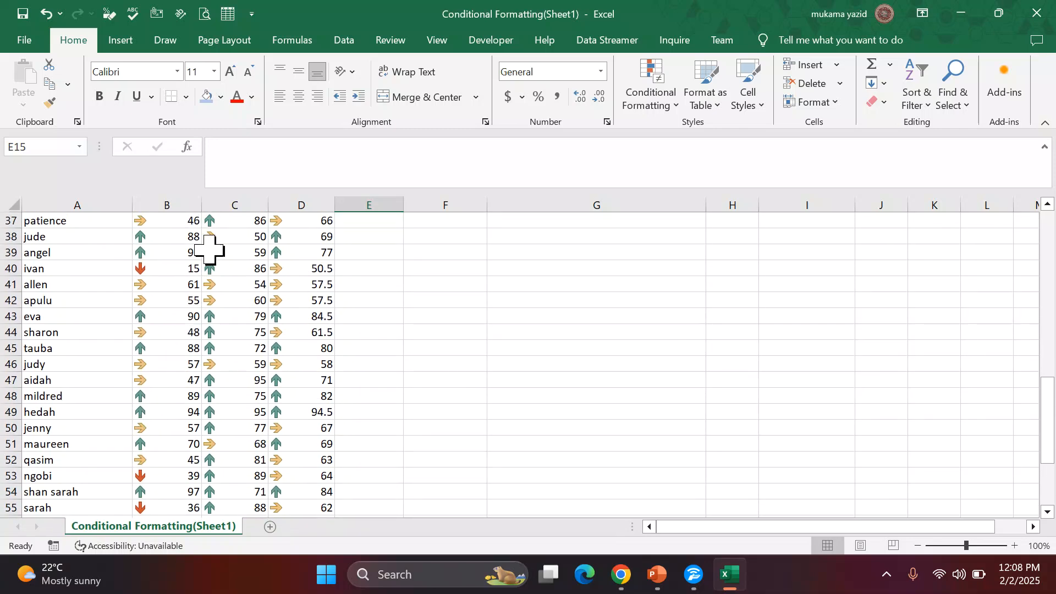
{"action": "scroll", "coordinate": [217, 307], "scroll_direction": "down", "scroll_amount": 2}
{"action": "scroll", "coordinate": [218, 307], "scroll_direction": "down", "scroll_amount": 1}
{"action": "scroll", "coordinate": [220, 303], "scroll_direction": "up", "scroll_amount": 8}
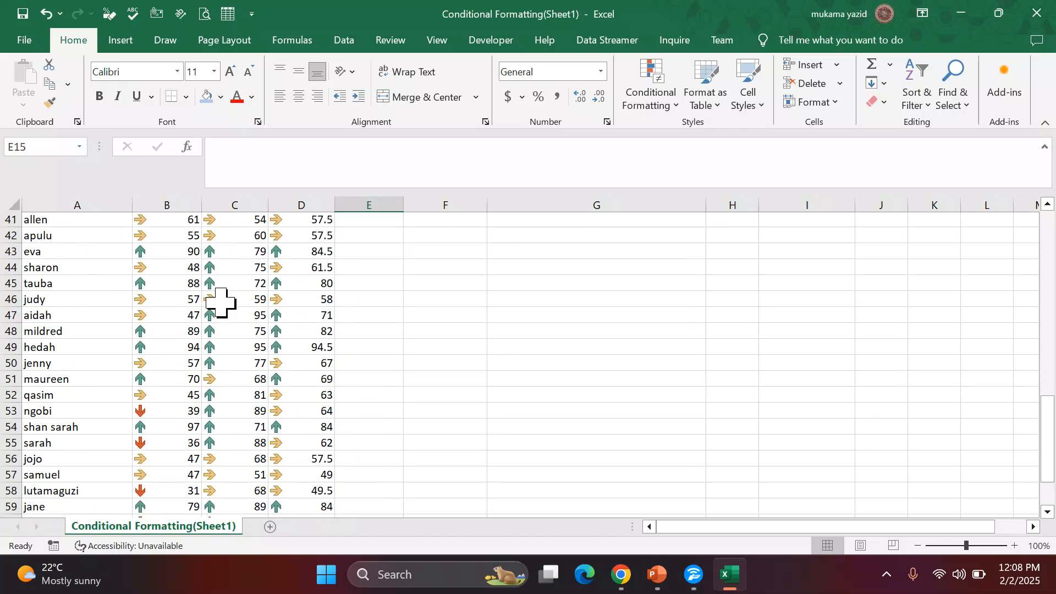
{"action": "scroll", "coordinate": [224, 300], "scroll_direction": "up", "scroll_amount": 7}
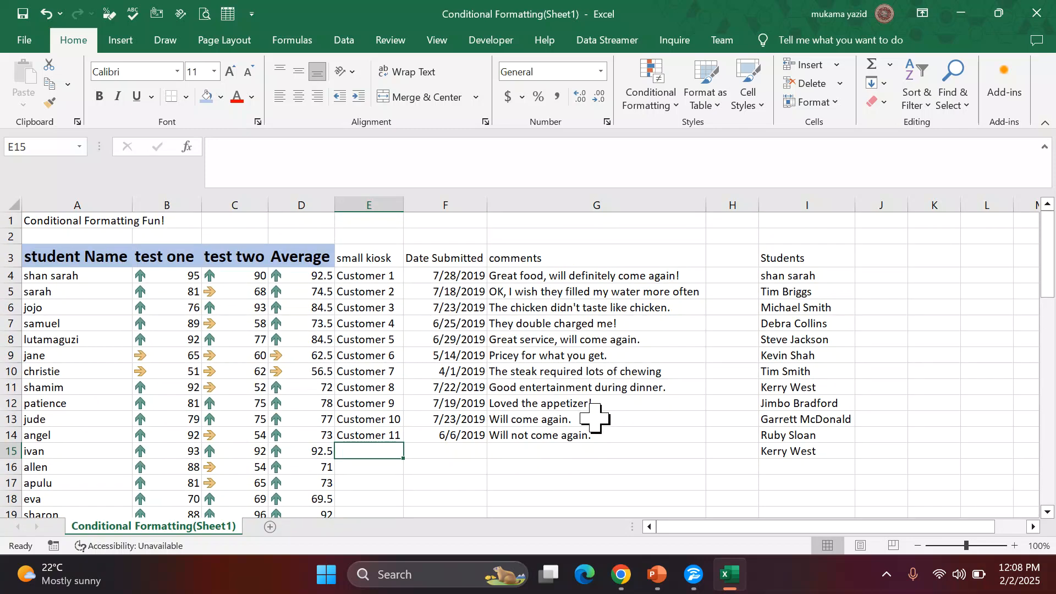
Clear the arrow icon set rules from the entire sheet
{"action": "left_click", "coordinate": [679, 106]}
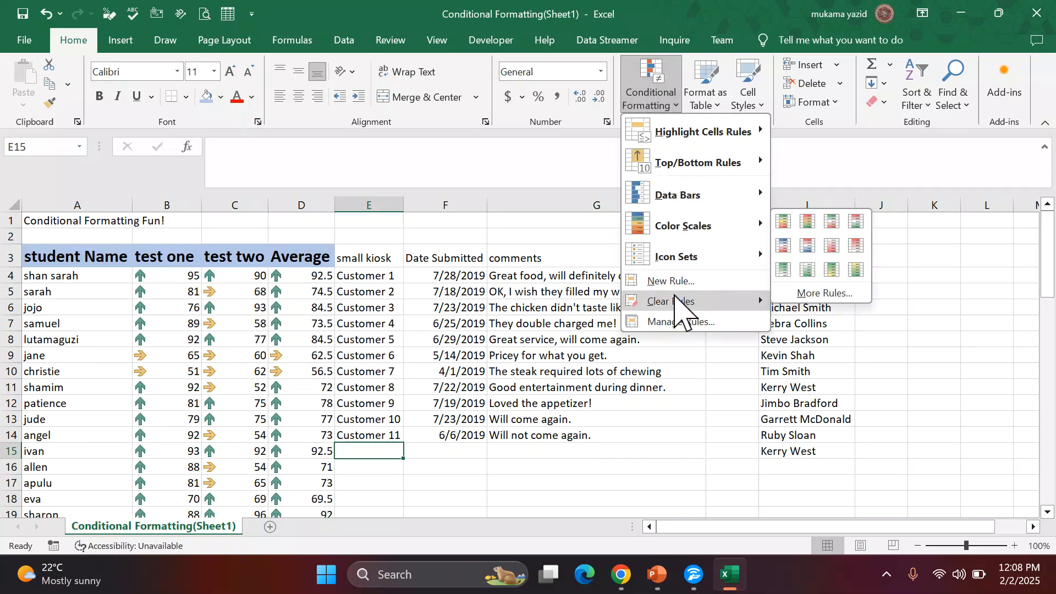
{"action": "mouse_move", "coordinate": [676, 304]}
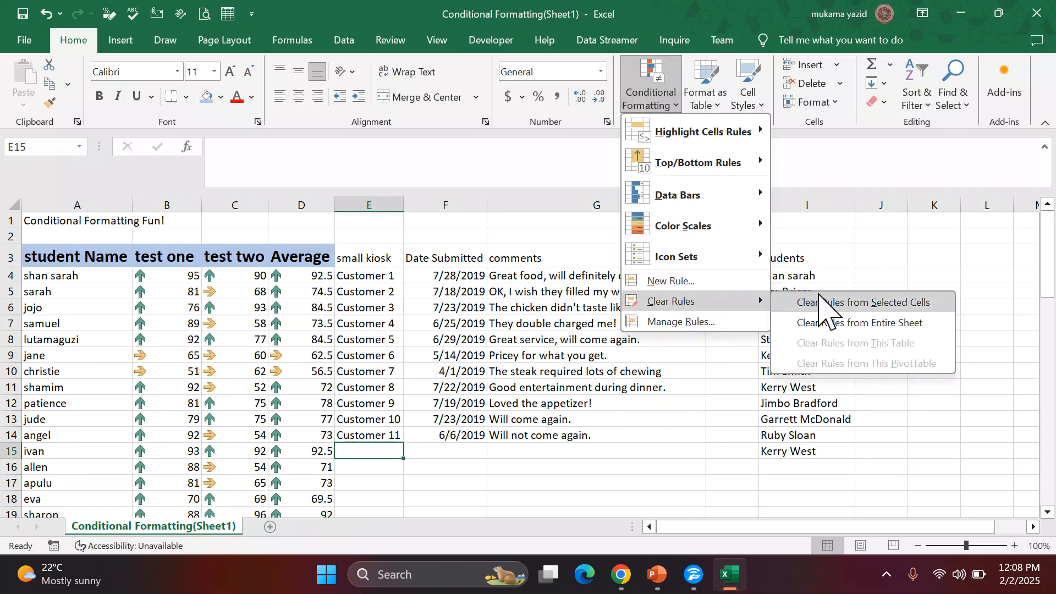
{"action": "left_click", "coordinate": [838, 323]}
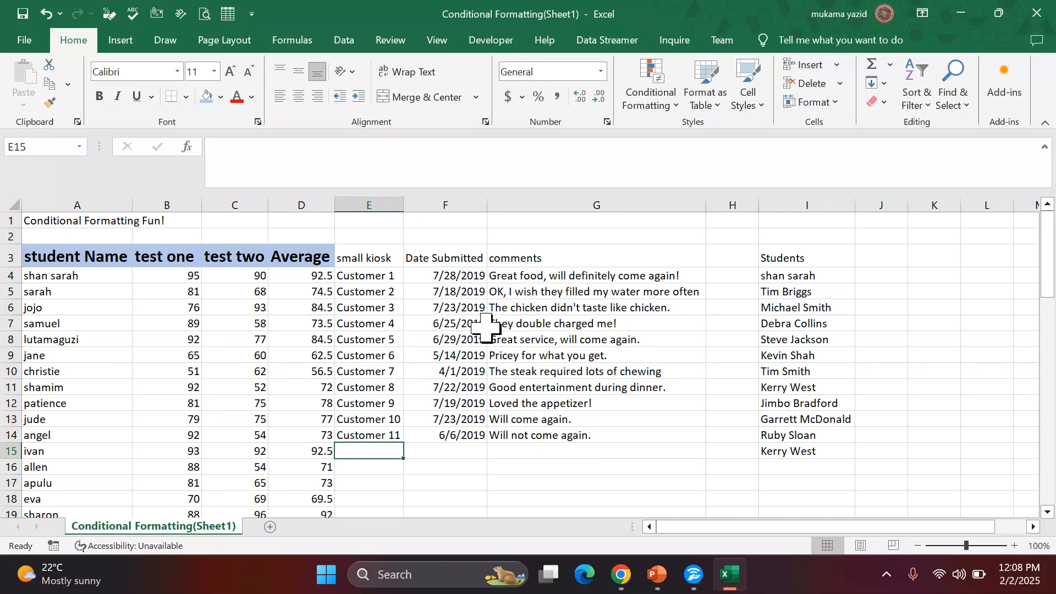
Look over the cleared score columns and open the manager for conditional formatting rules
{"action": "scroll", "coordinate": [485, 327], "scroll_direction": "down", "scroll_amount": 2}
{"action": "scroll", "coordinate": [485, 327], "scroll_direction": "up", "scroll_amount": 2}
{"action": "left_click", "coordinate": [676, 106]}
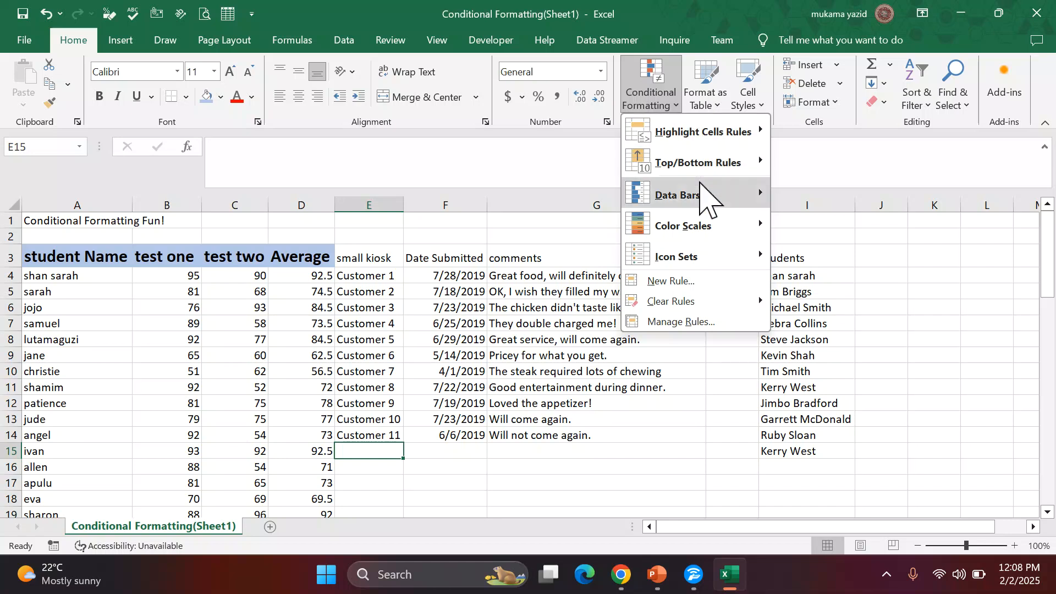
{"action": "left_click", "coordinate": [667, 325]}
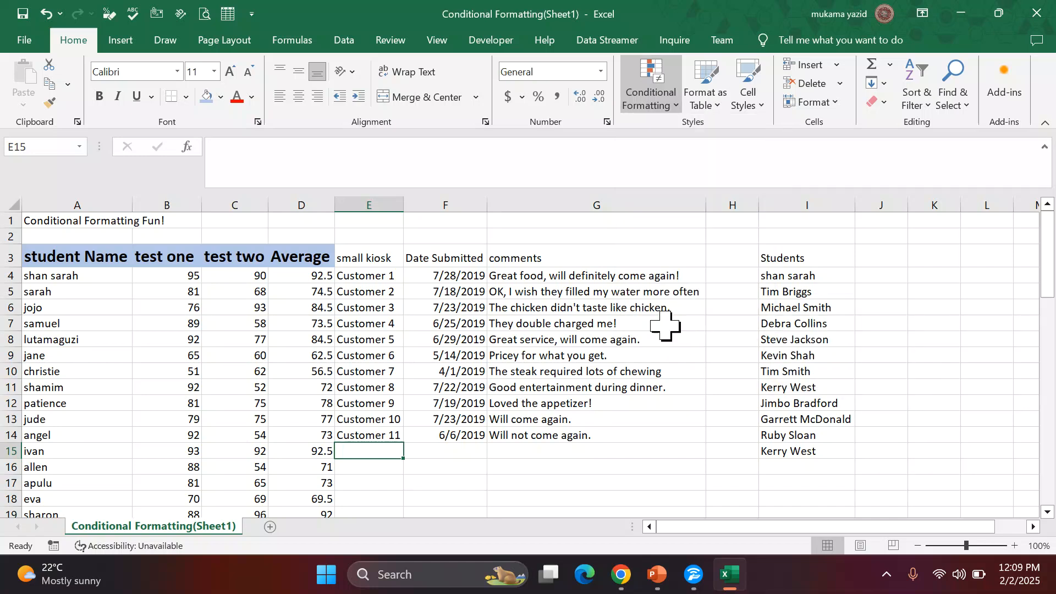